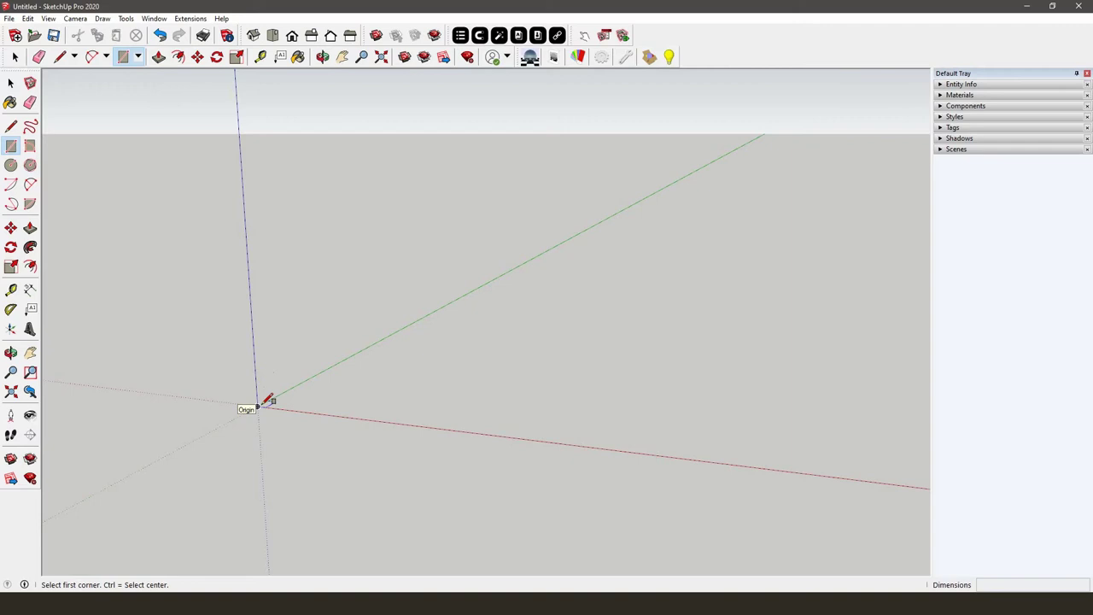
# Draw a 6000 by 3000 mm rectangle on the ground plane, starting at the origin
pyautogui.click(261, 404)
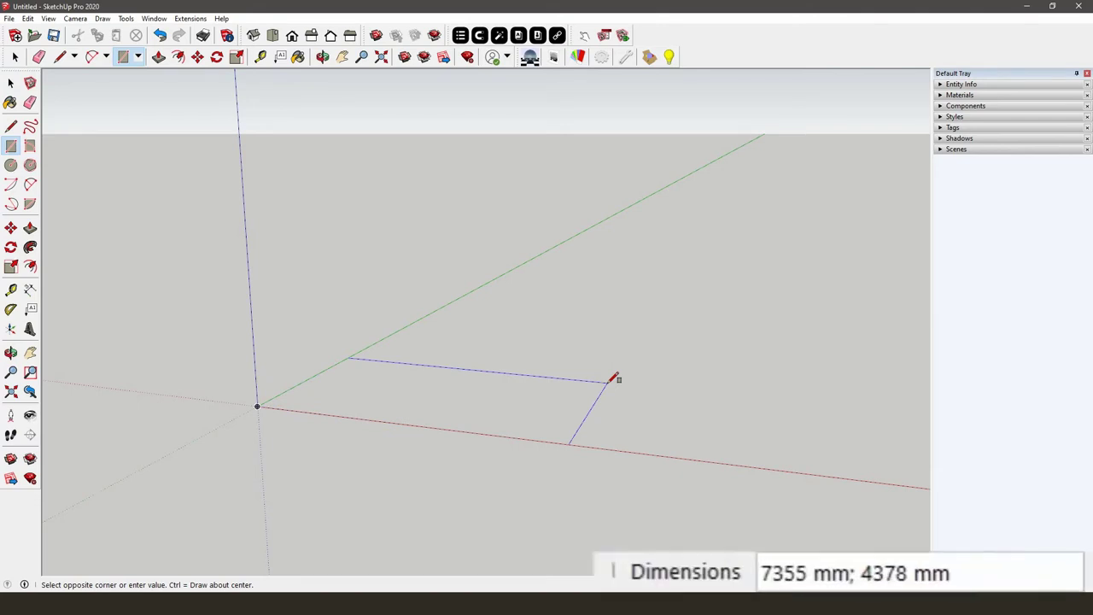
pyautogui.write('6000')
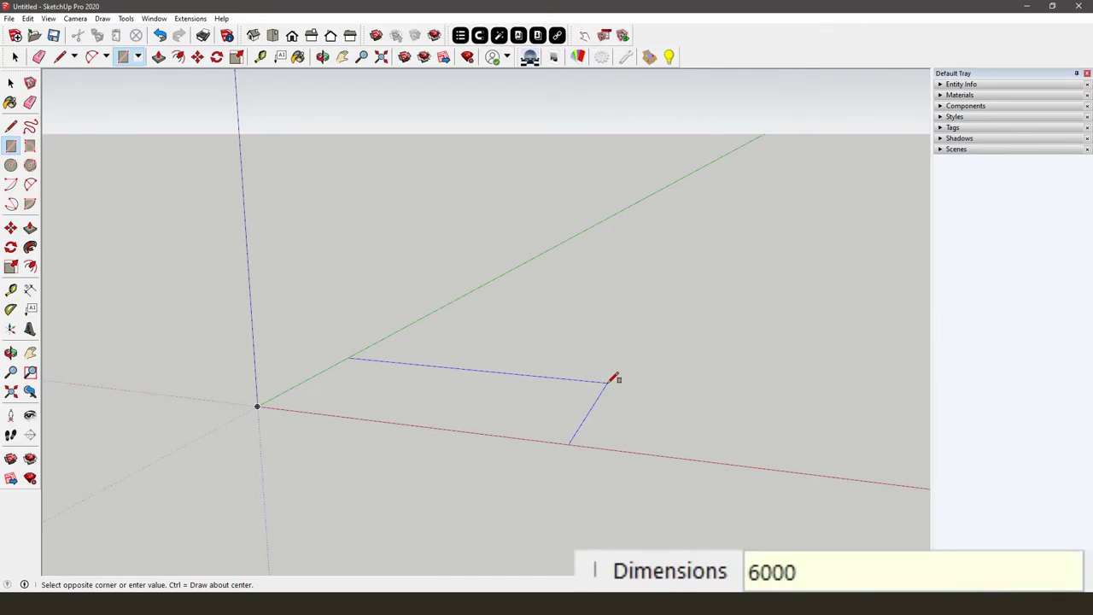
pyautogui.write(';3000')
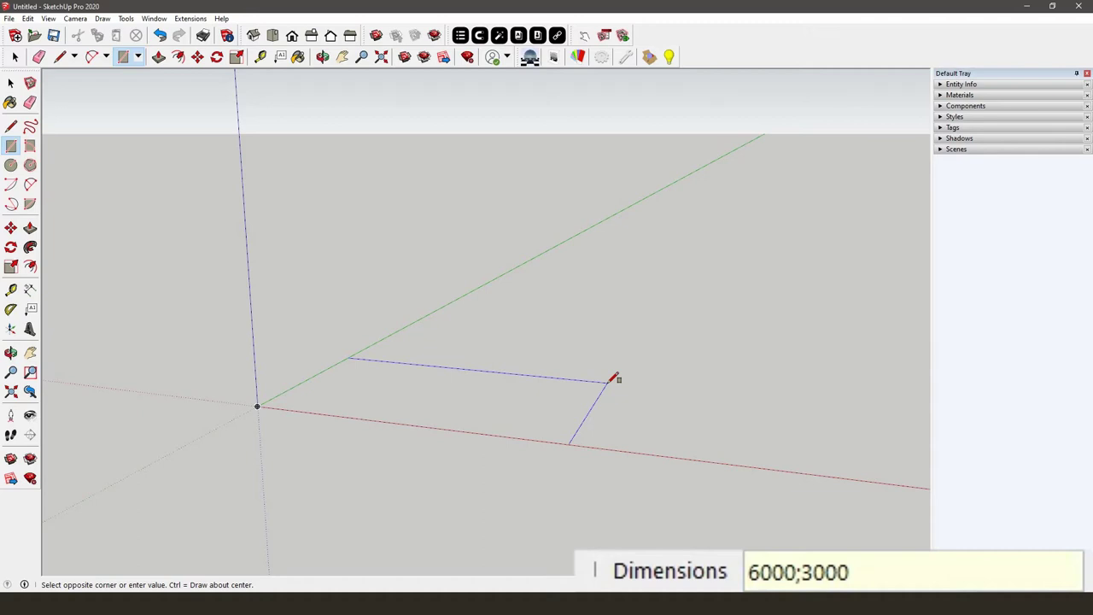
pyautogui.press('Return')
# Extrude the rectangle upward 30 mm with Push/Pull to form a thin floor slab
pyautogui.moveTo(615, 376); pyautogui.dragTo(444, 413, button='middle')
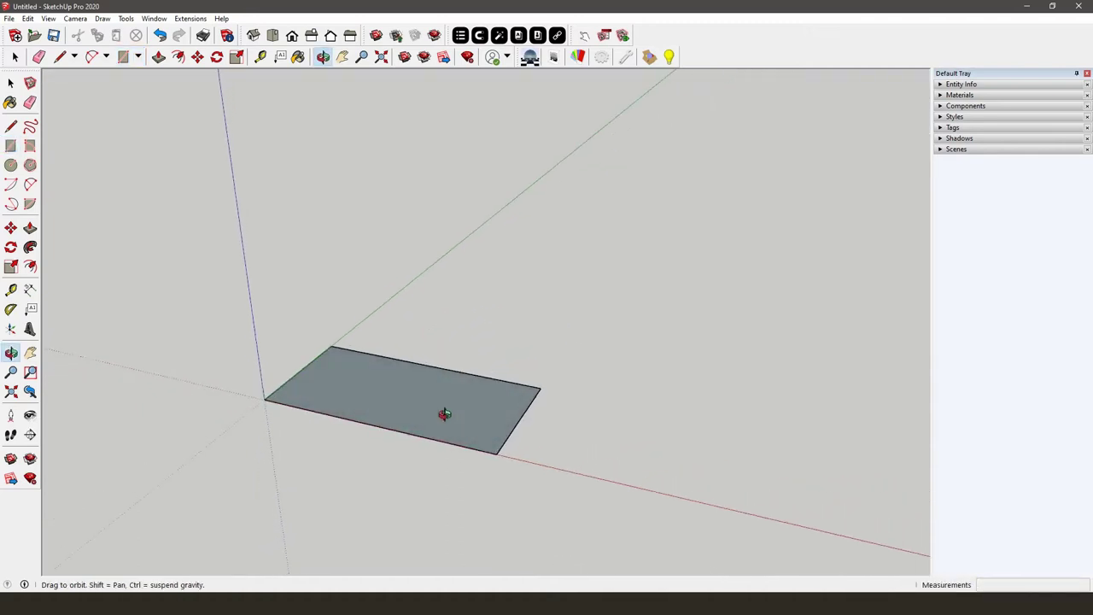
pyautogui.click(31, 229)
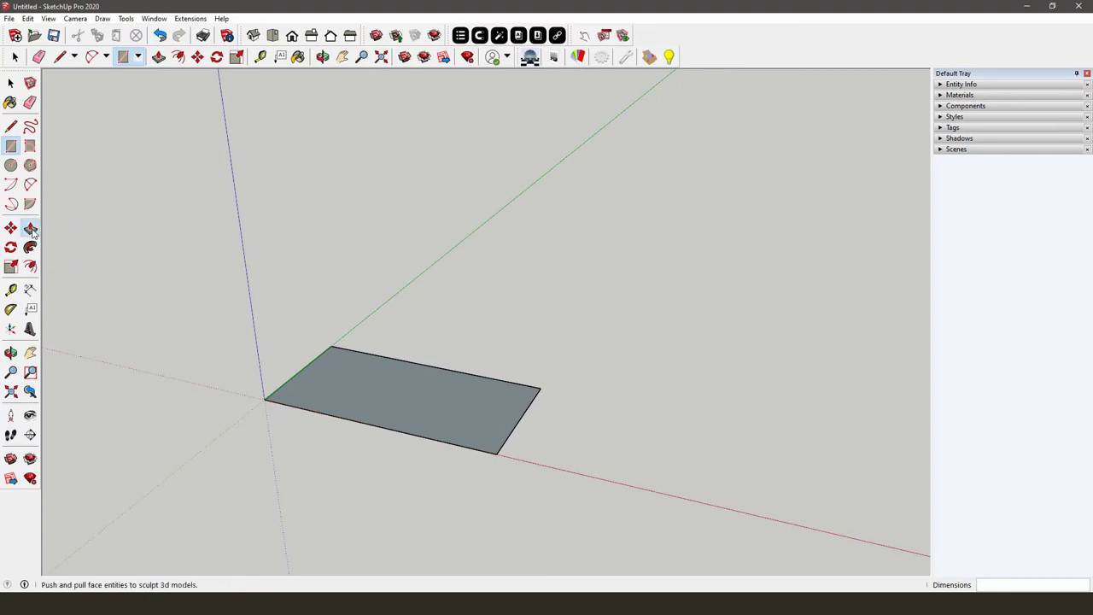
pyautogui.click(346, 385)
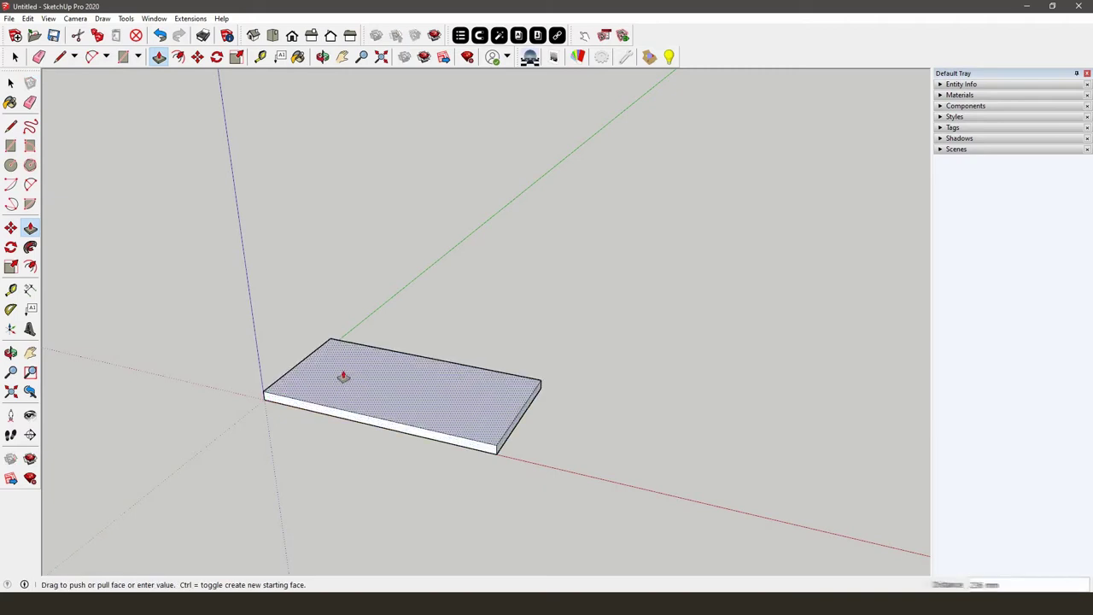
pyautogui.write('30')
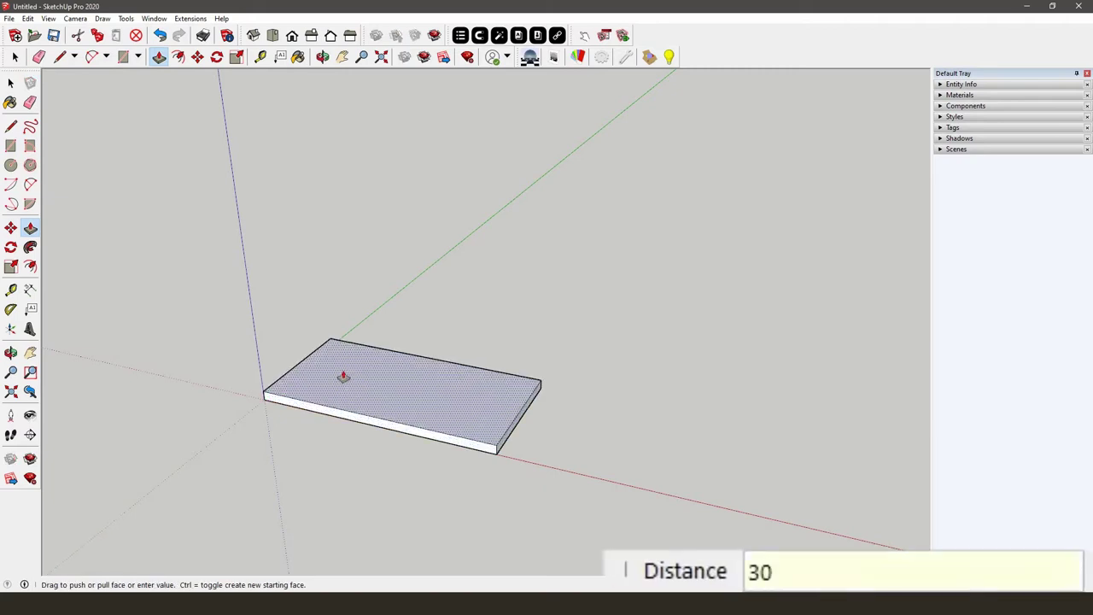
pyautogui.press('Return')
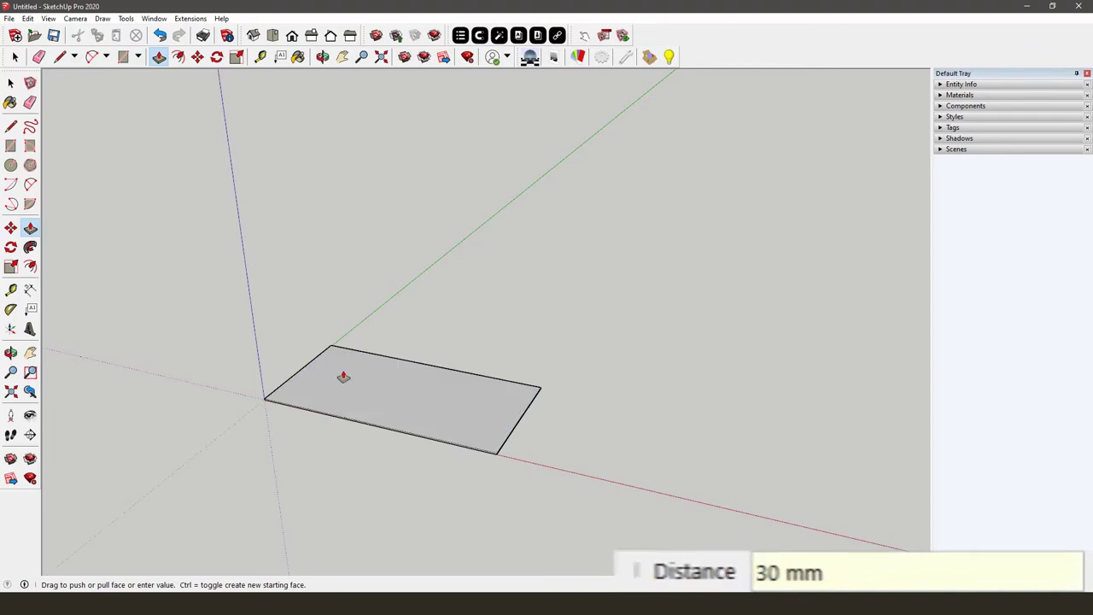
# Select all the geometry of the floor slab and make it a group
pyautogui.click(10, 82)
pyautogui.scroll(2, 257, 410)
pyautogui.scroll(1, 406, 431)
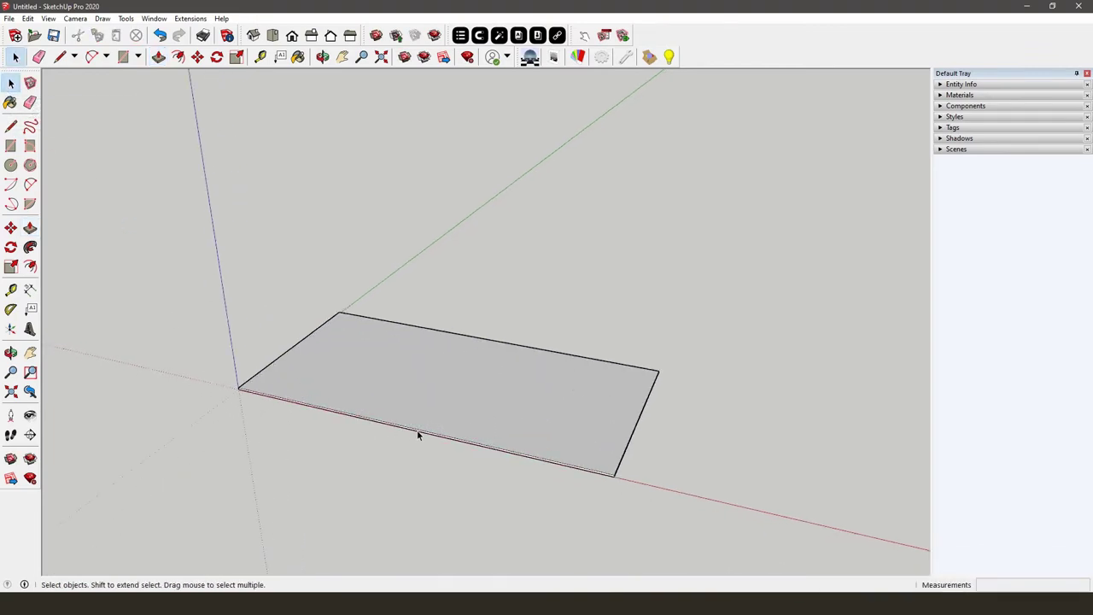
pyautogui.moveTo(143, 237); pyautogui.dragTo(776, 550)
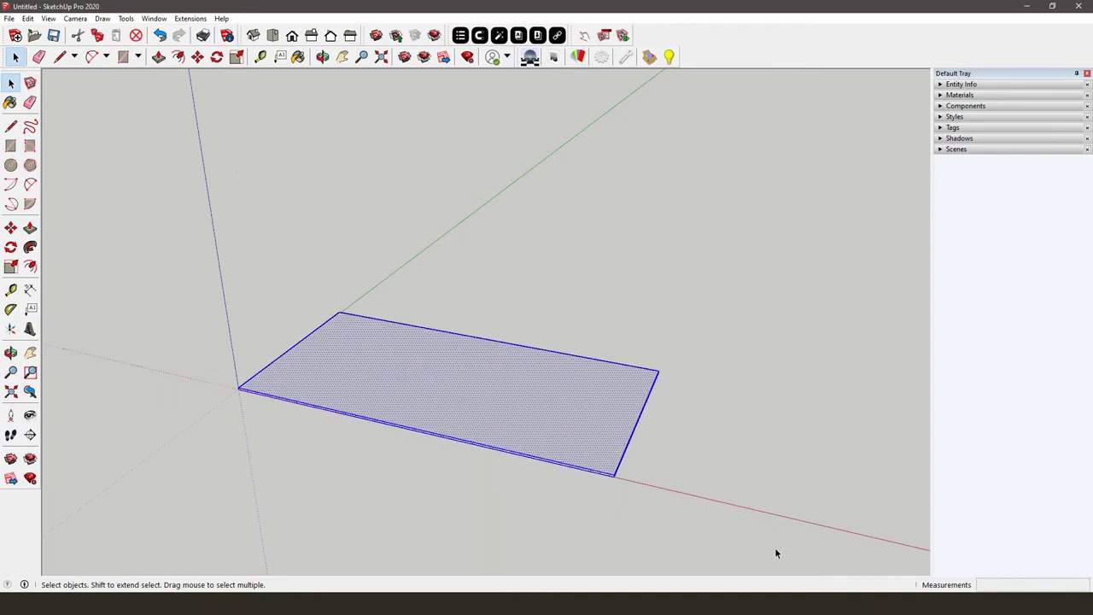
pyautogui.rightClick(418, 357)
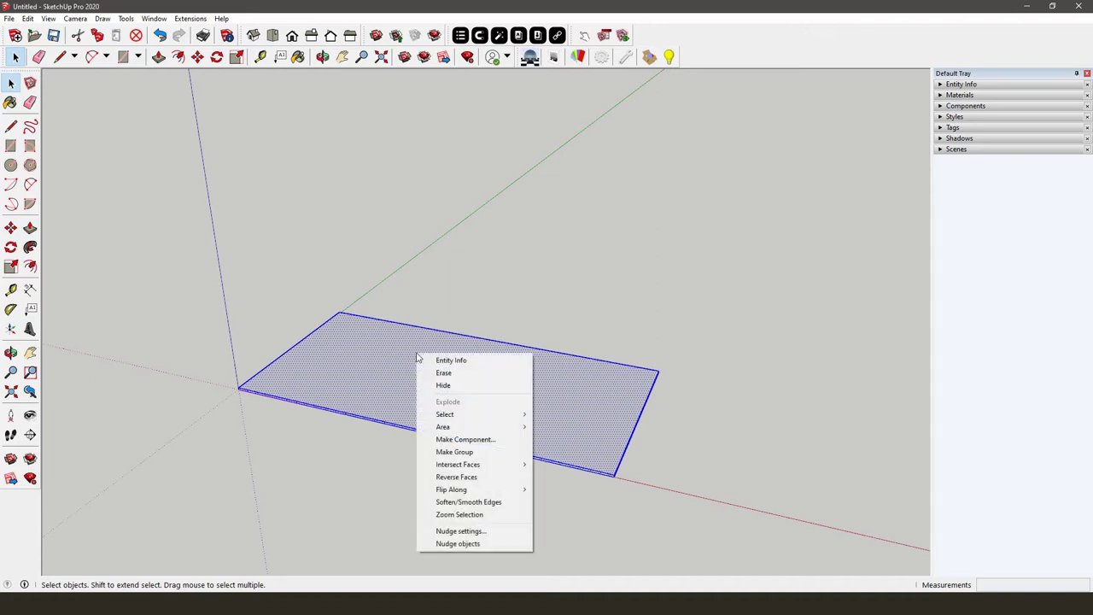
pyautogui.click(459, 453)
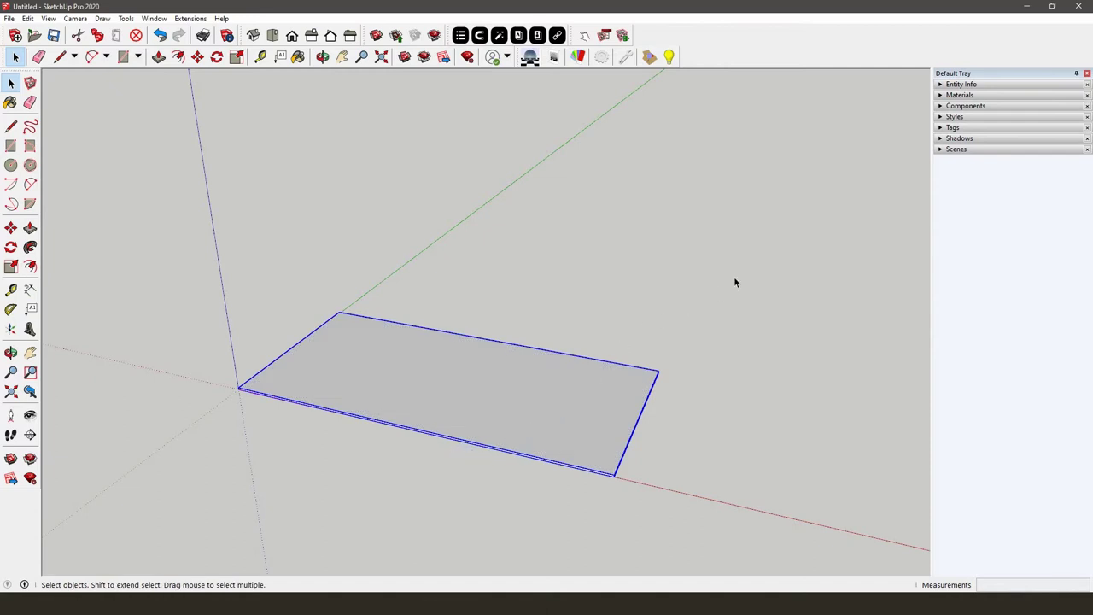
# Paint the floor group with Carpet Plush Charcoal from the Carpet, Fabrics, Leathers, Textiles material collection
pyautogui.click(944, 96)
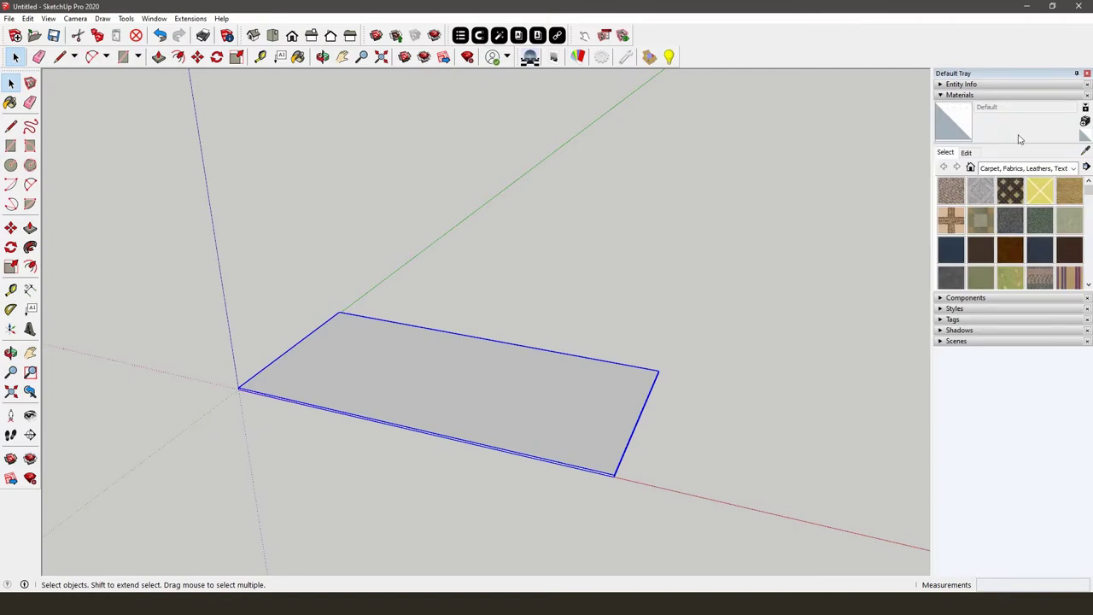
pyautogui.click(1072, 168)
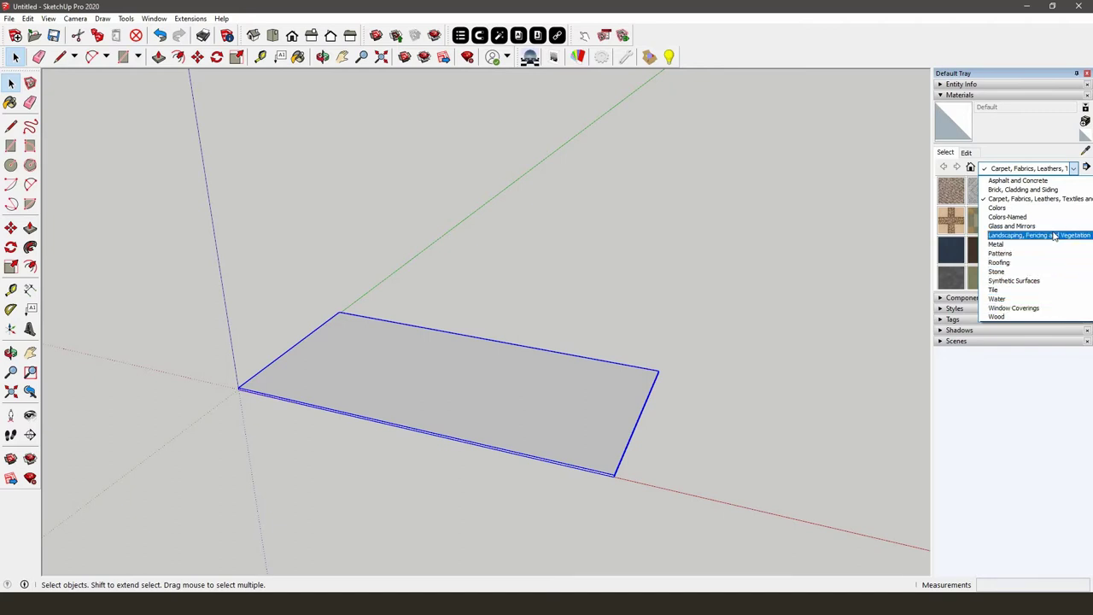
pyautogui.click(1041, 198)
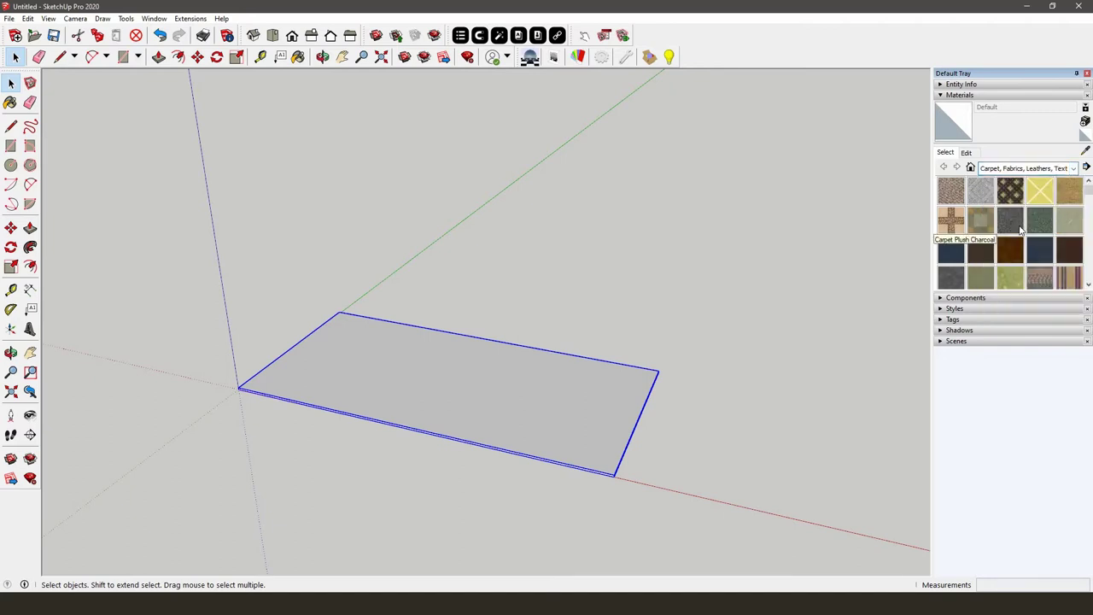
pyautogui.click(1010, 221)
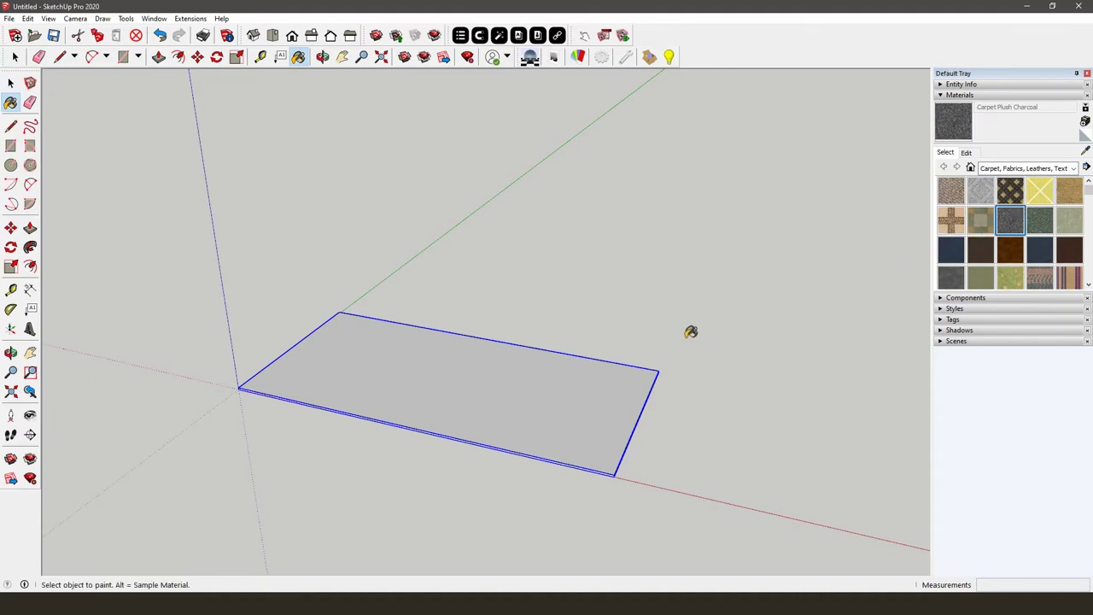
pyautogui.click(572, 377)
pyautogui.press('space')
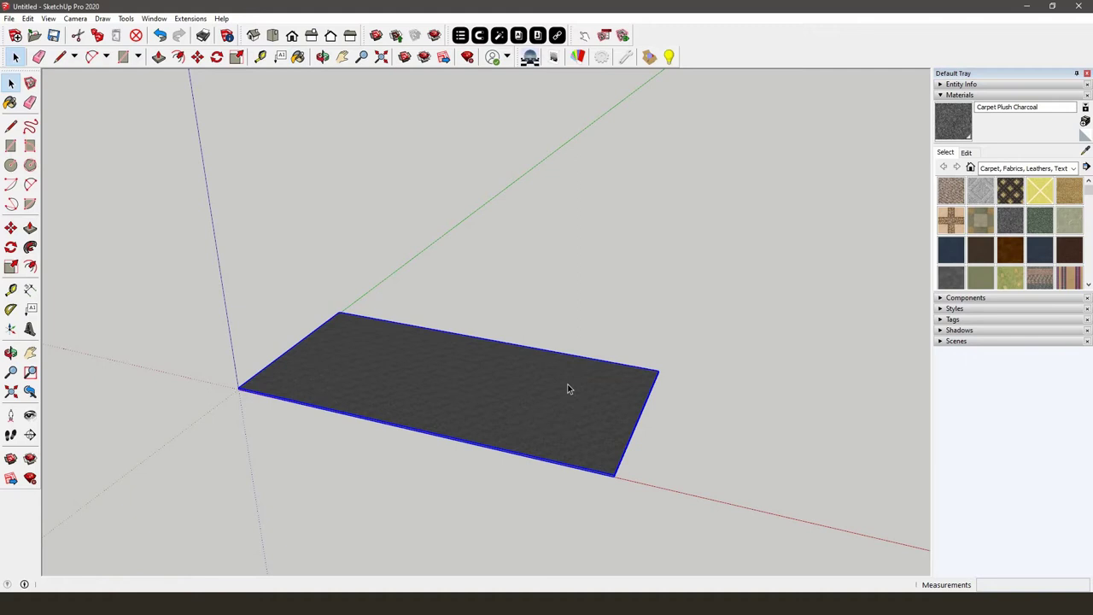
pyautogui.click(939, 95)
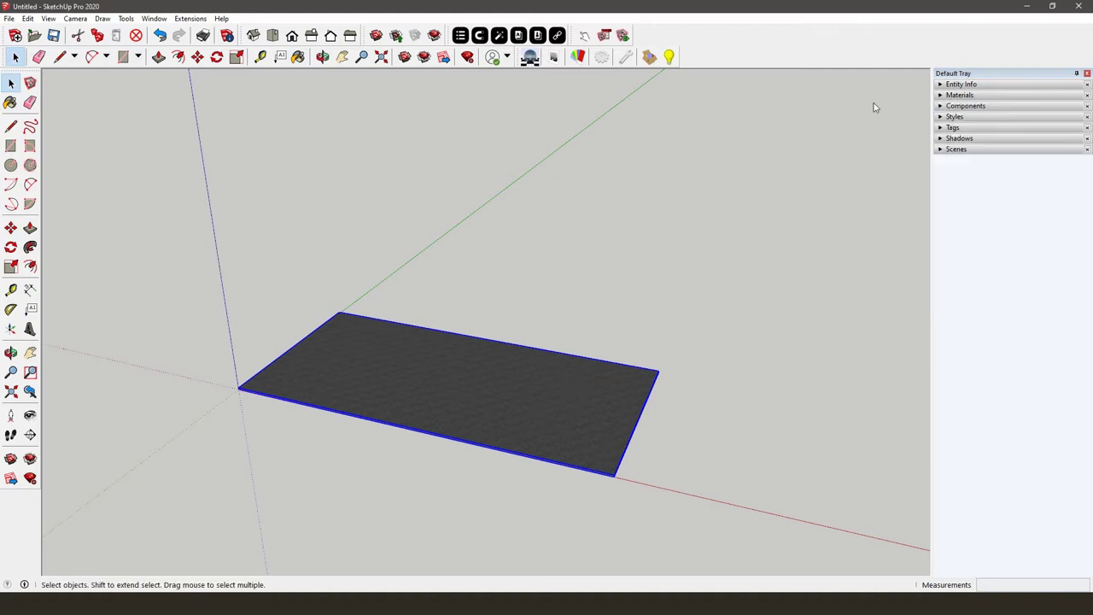
# Load the Basic-55/Omni-55 A3 Frame from Aluvision's Omni-55 collection in 3D Warehouse and place it on the carpeted floor
pyautogui.click(519, 36)
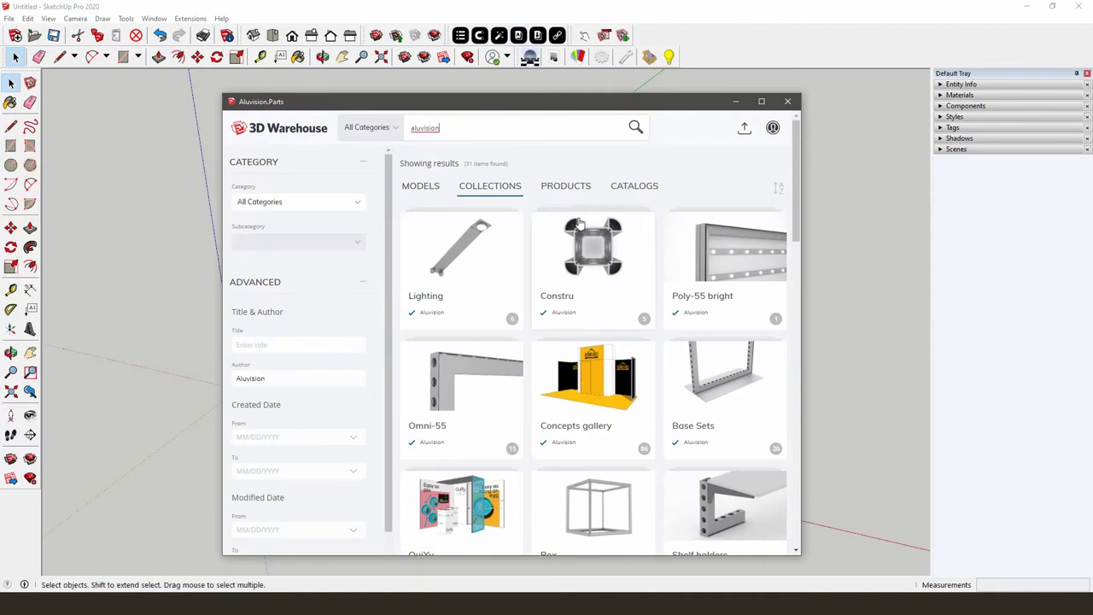
pyautogui.scroll(-1, 579, 224)
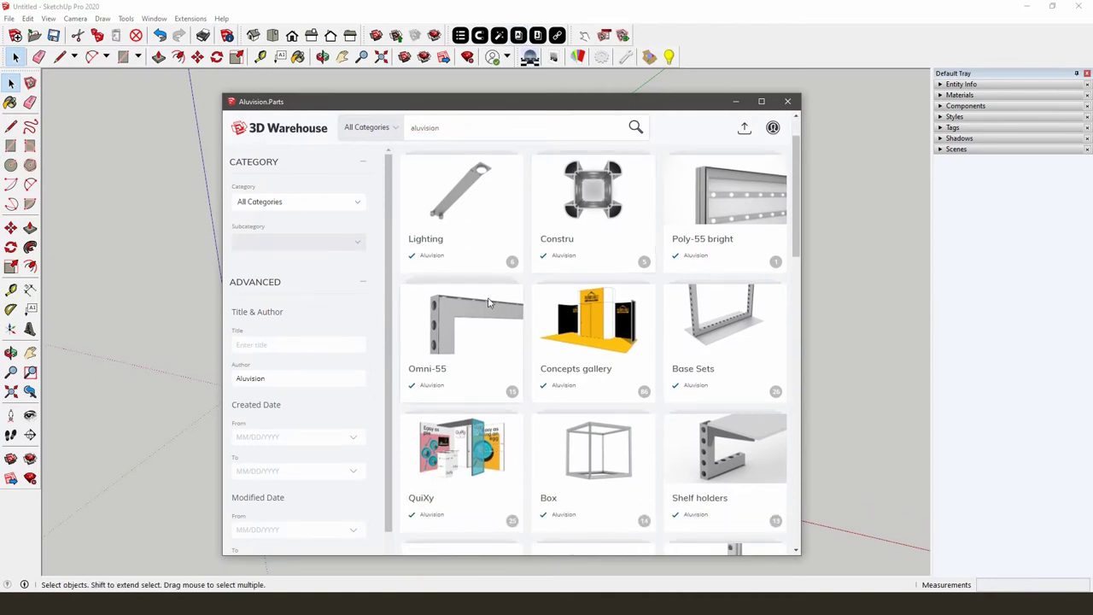
pyautogui.click(489, 302)
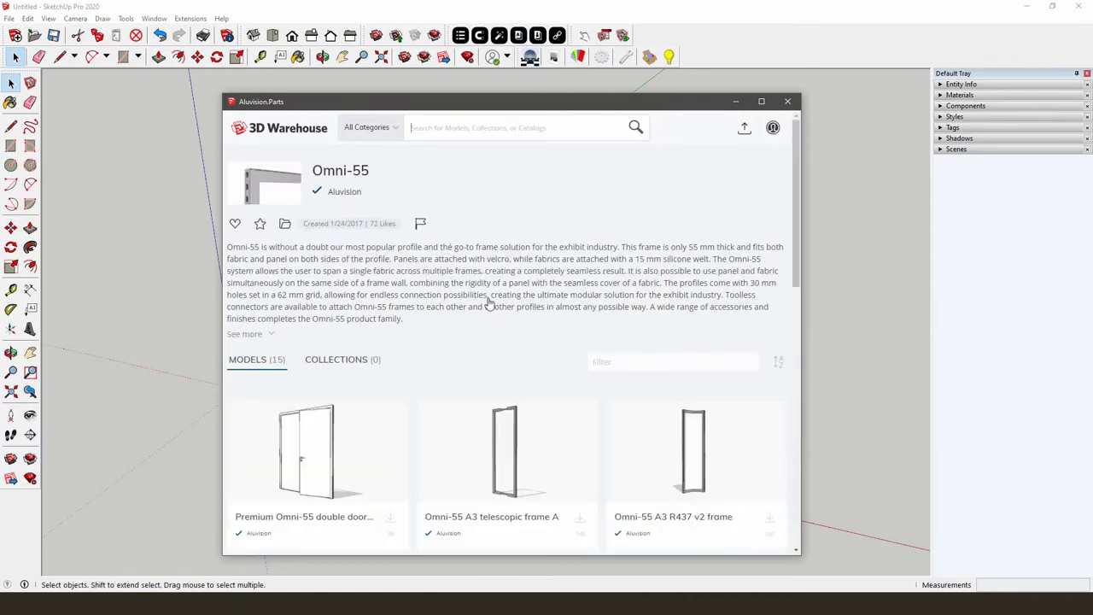
pyautogui.scroll(-9, 489, 302)
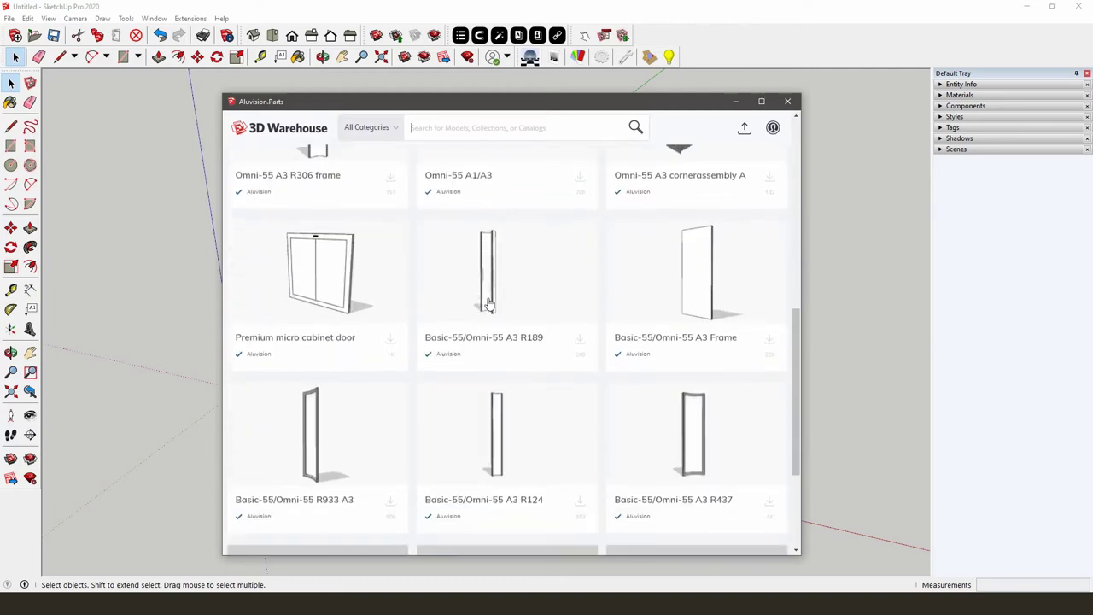
pyautogui.click(770, 333)
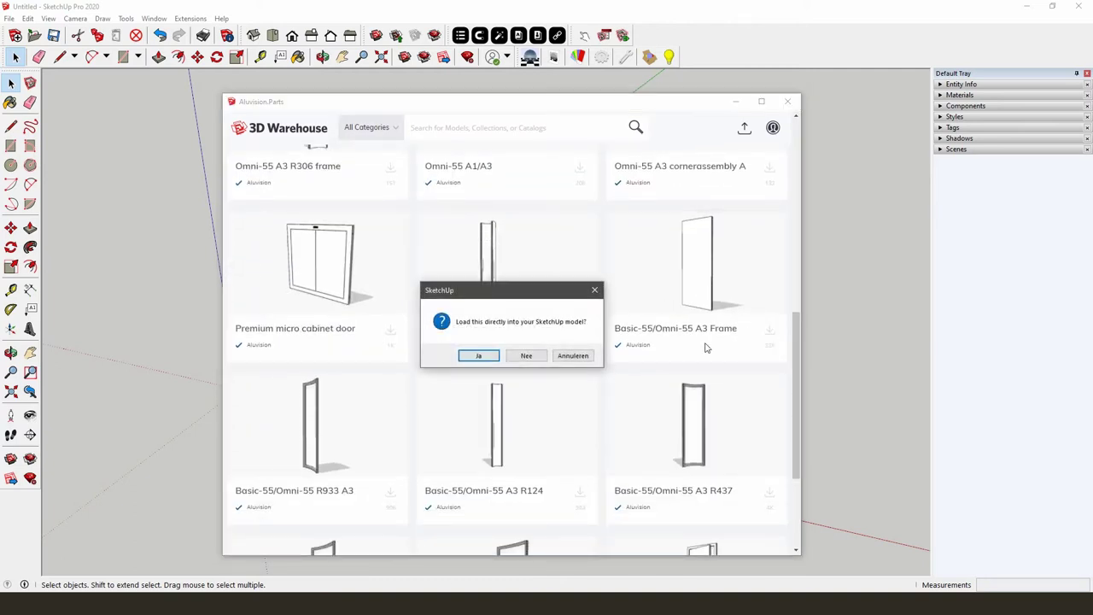
pyautogui.click(476, 357)
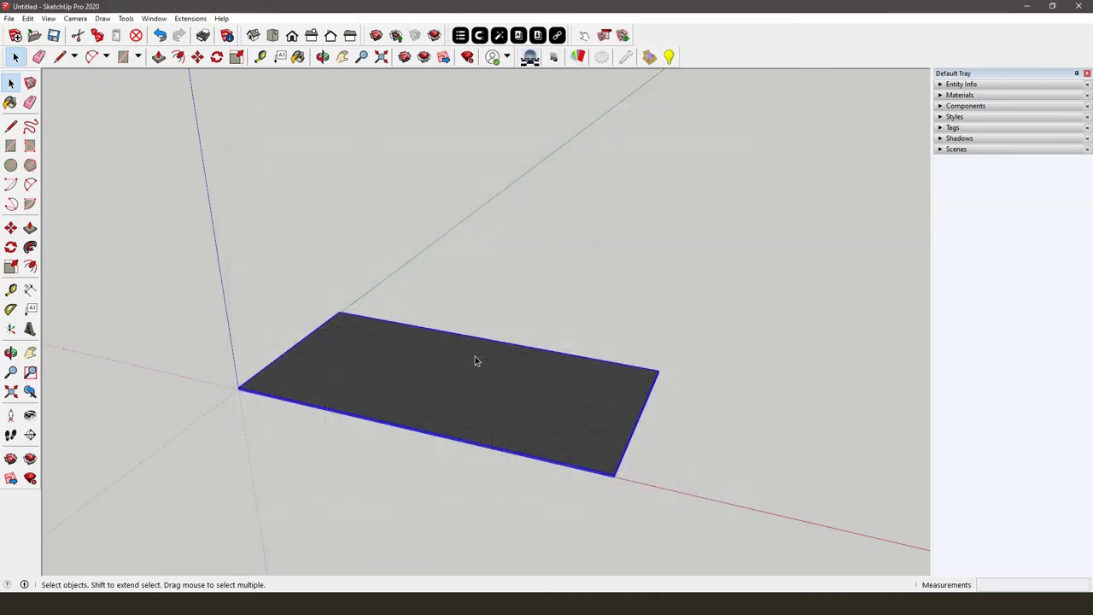
pyautogui.click(390, 365)
pyautogui.press('m')
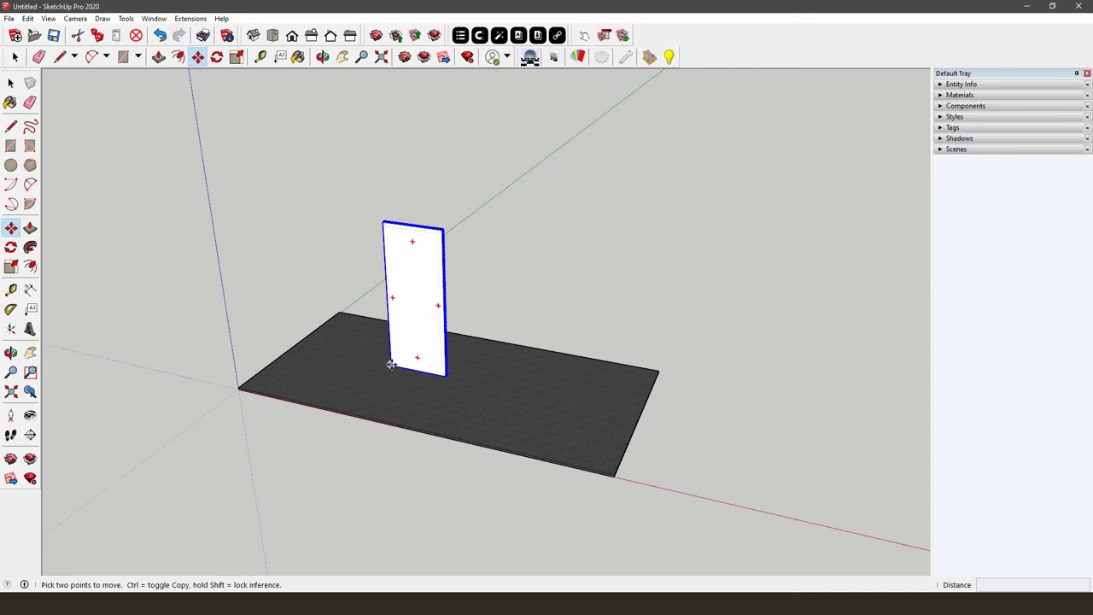
pyautogui.press('space')
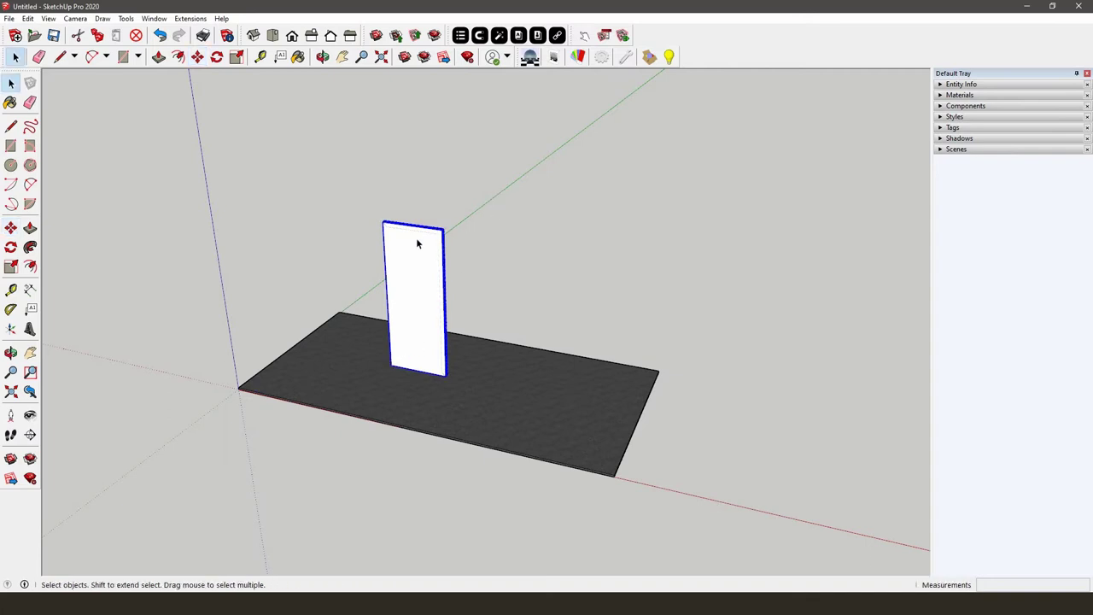
# Examine the available width and height choices in the frame's dynamic Component Options without changing them
pyautogui.rightClick(417, 244)
pyautogui.moveTo(508, 560)
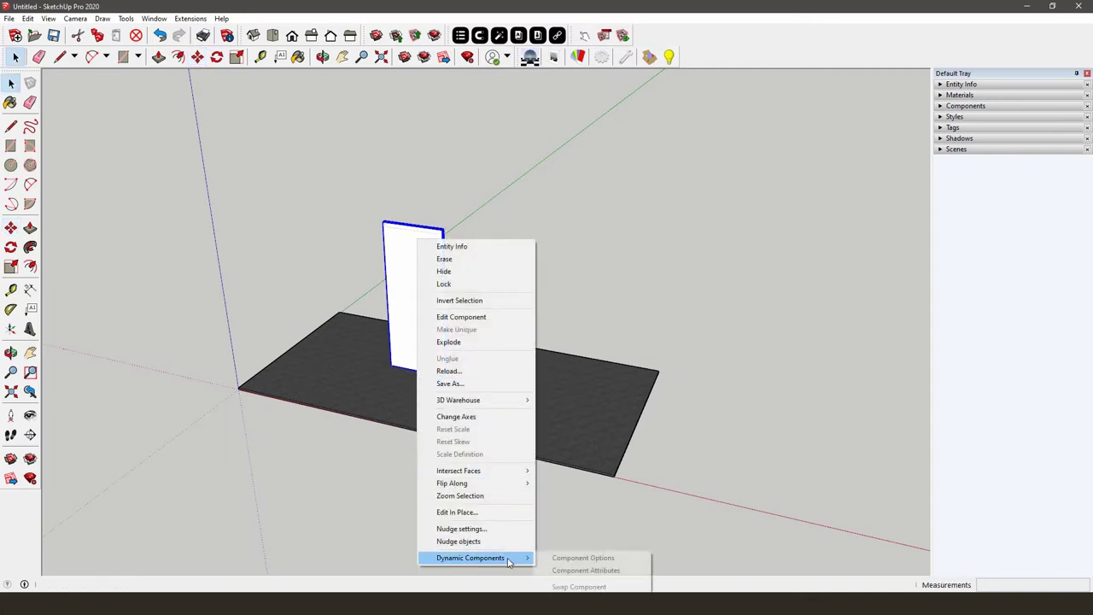
pyautogui.click(560, 558)
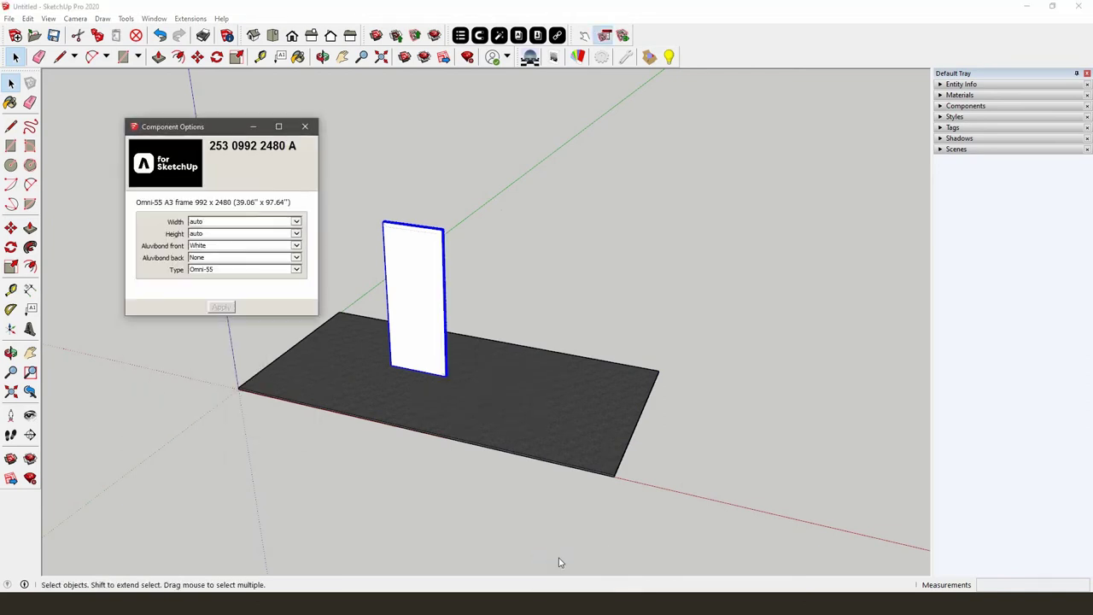
pyautogui.click(296, 221)
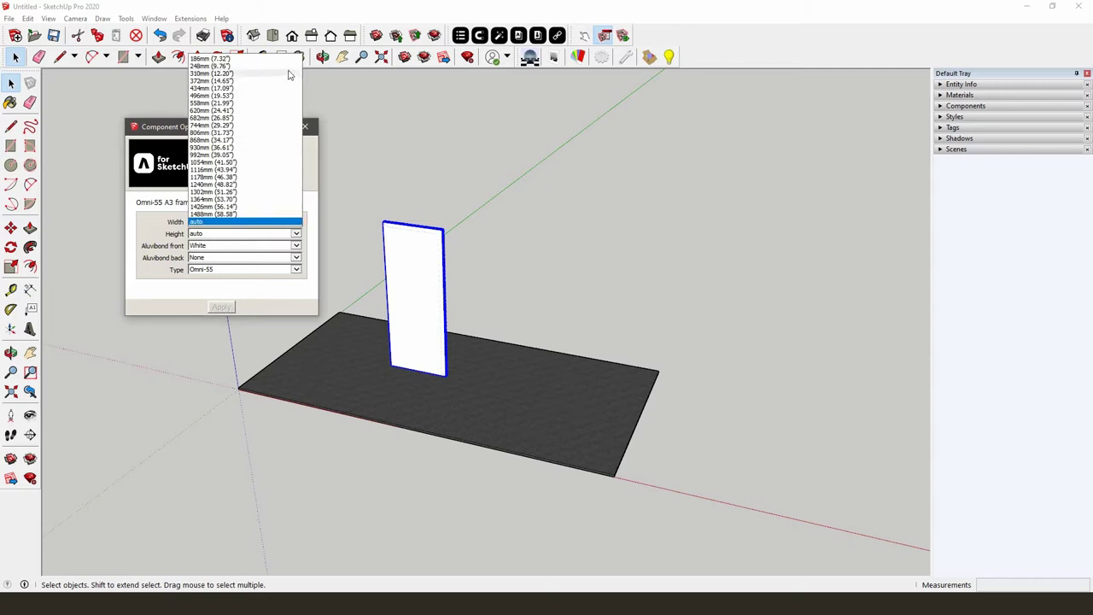
pyautogui.click(304, 229)
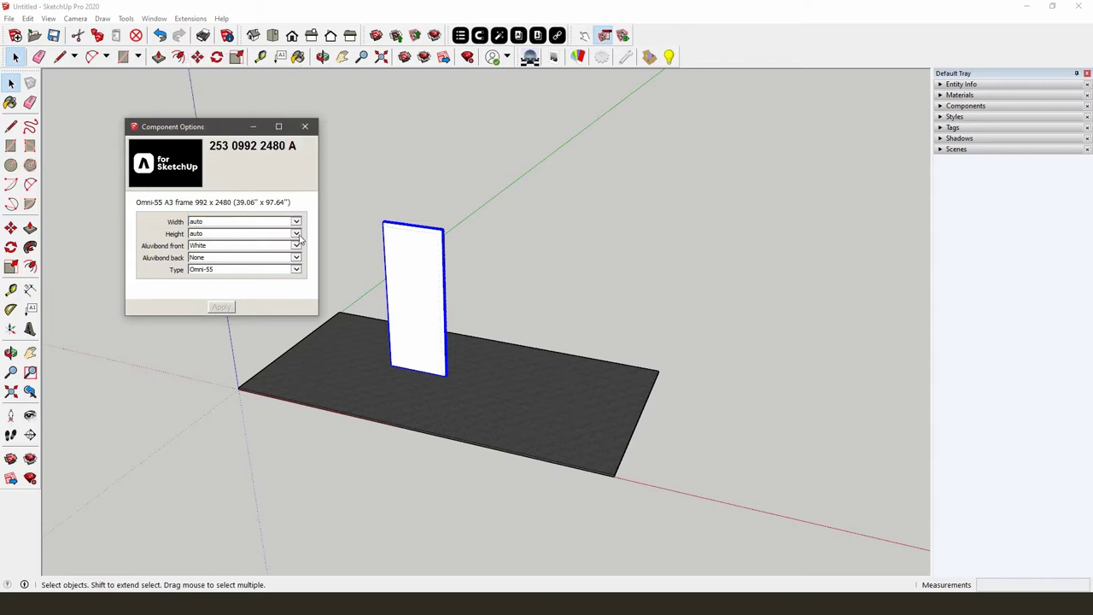
pyautogui.click(296, 233)
pyautogui.scroll(5, 282, 213)
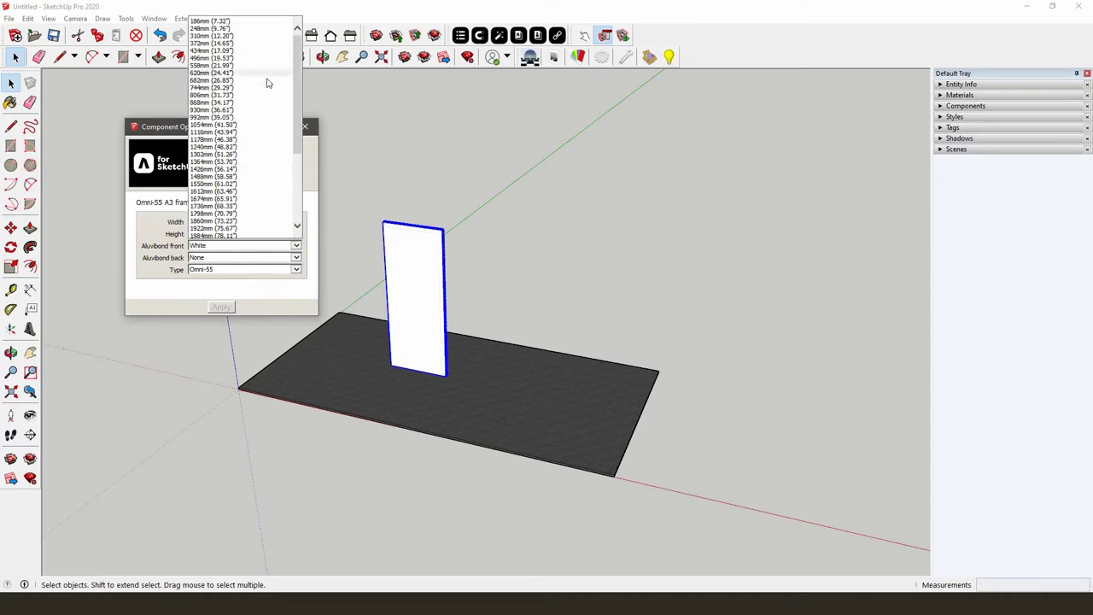
pyautogui.scroll(-5, 266, 192)
pyautogui.click(315, 232)
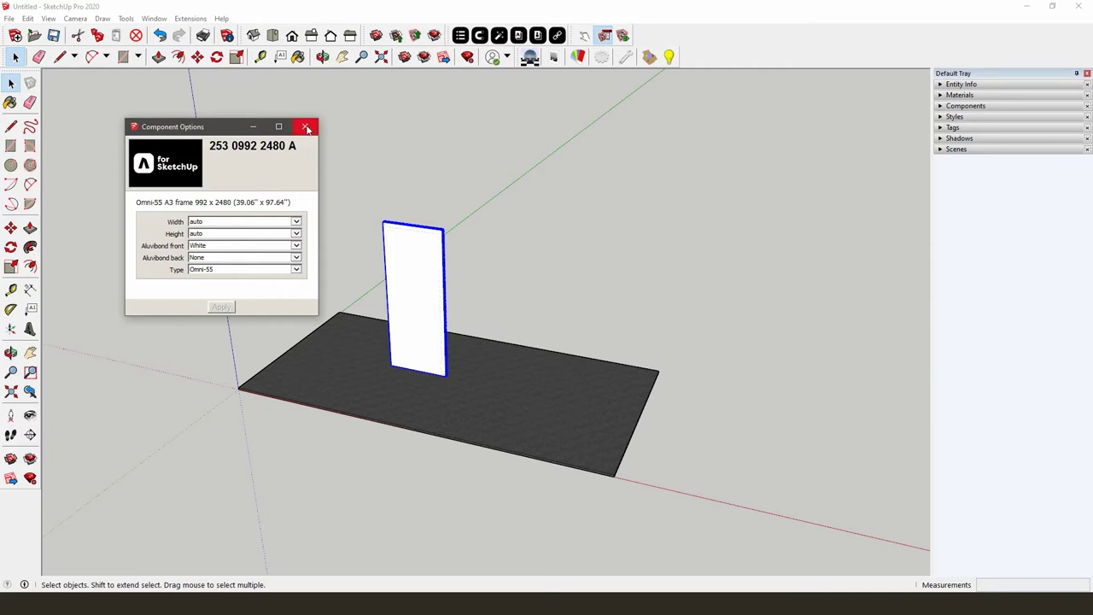
pyautogui.click(306, 128)
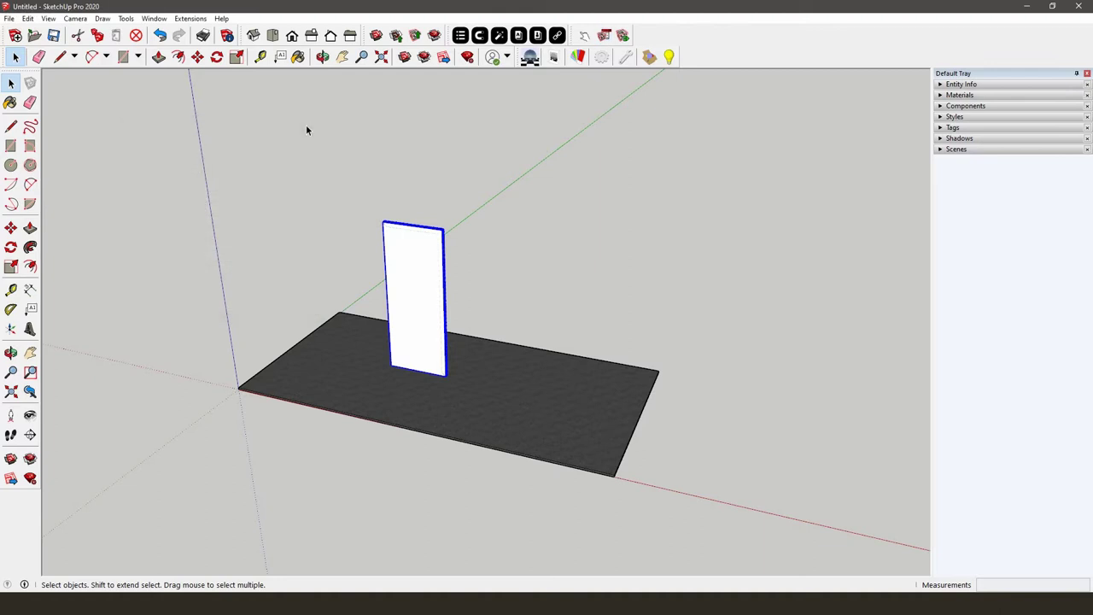
# Move the frame by its bottom corner onto the floor's rear corner on the green axis, flush with the back edge
pyautogui.click(10, 231)
pyautogui.moveTo(196, 363); pyautogui.dragTo(626, 428, button='middle')
pyautogui.scroll(10, 553, 387)
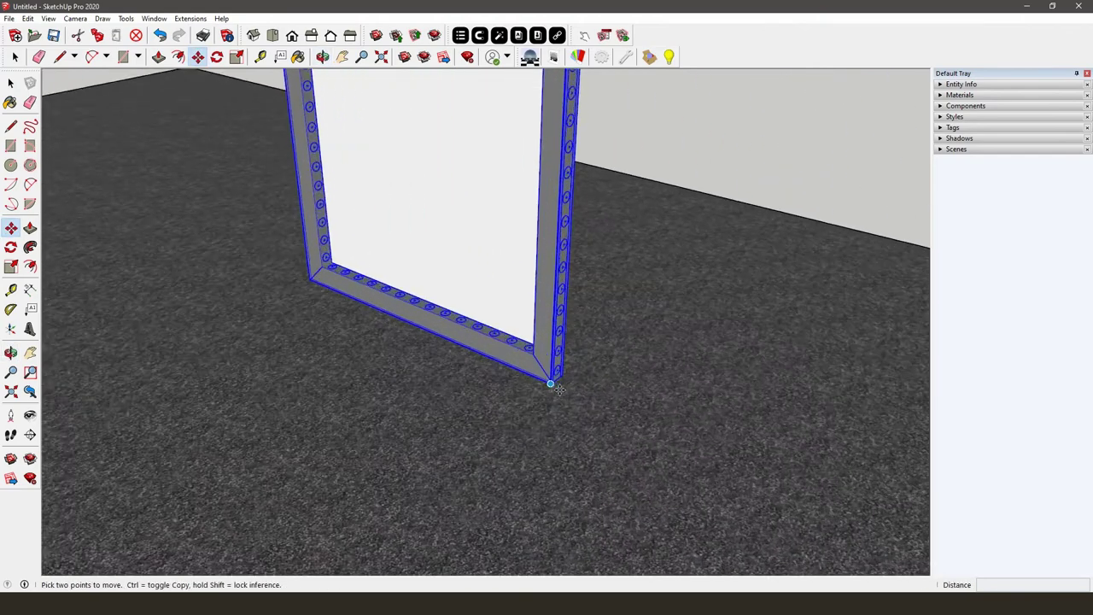
pyautogui.scroll(5, 553, 387)
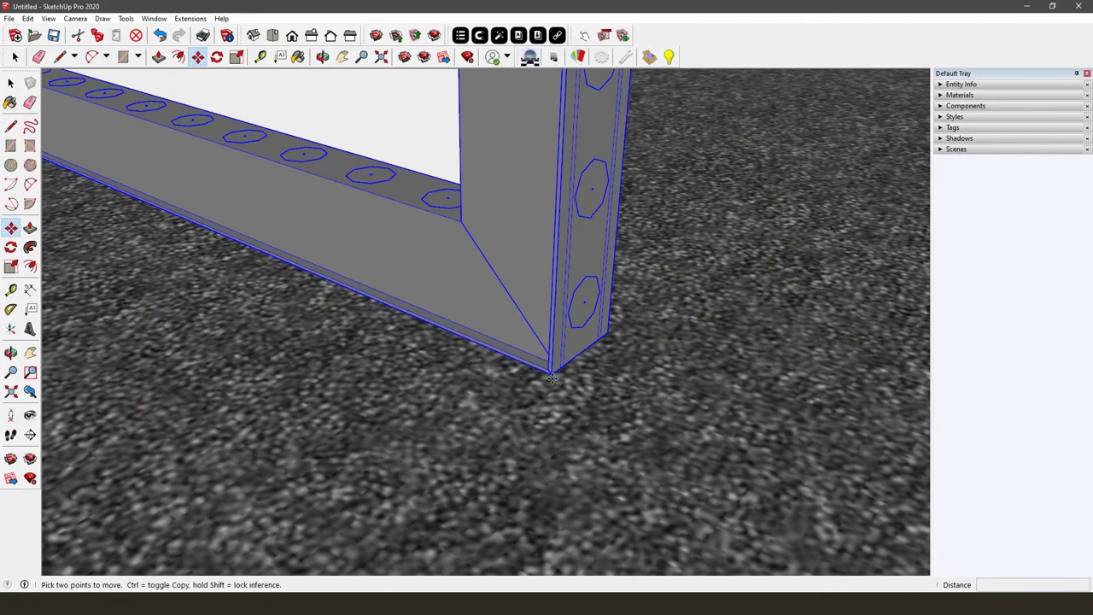
pyautogui.click(550, 382)
pyautogui.scroll(-12, 528, 340)
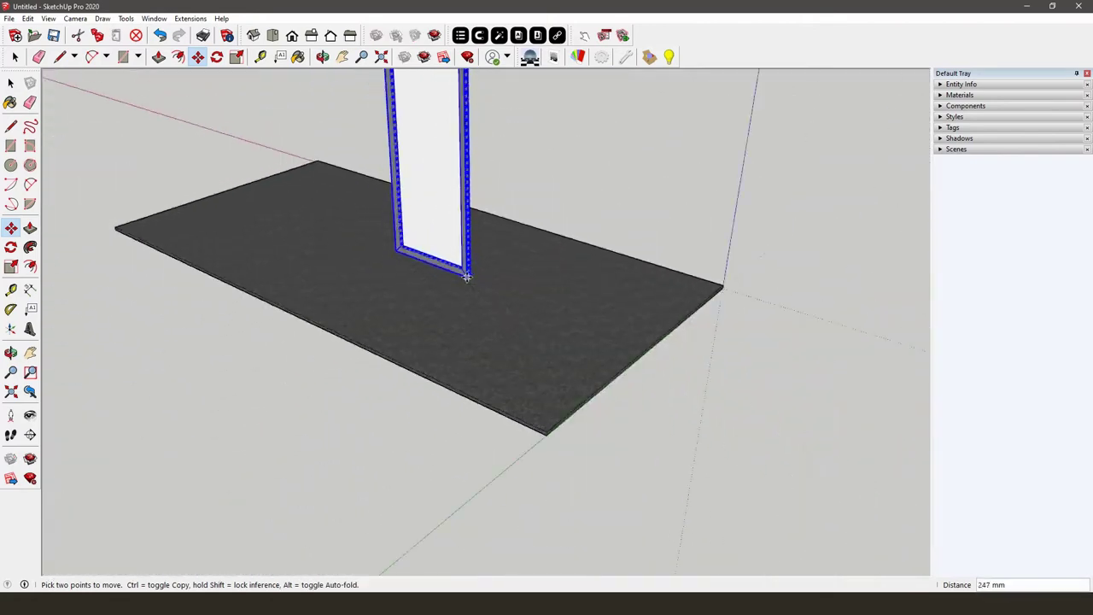
pyautogui.scroll(6, 521, 383)
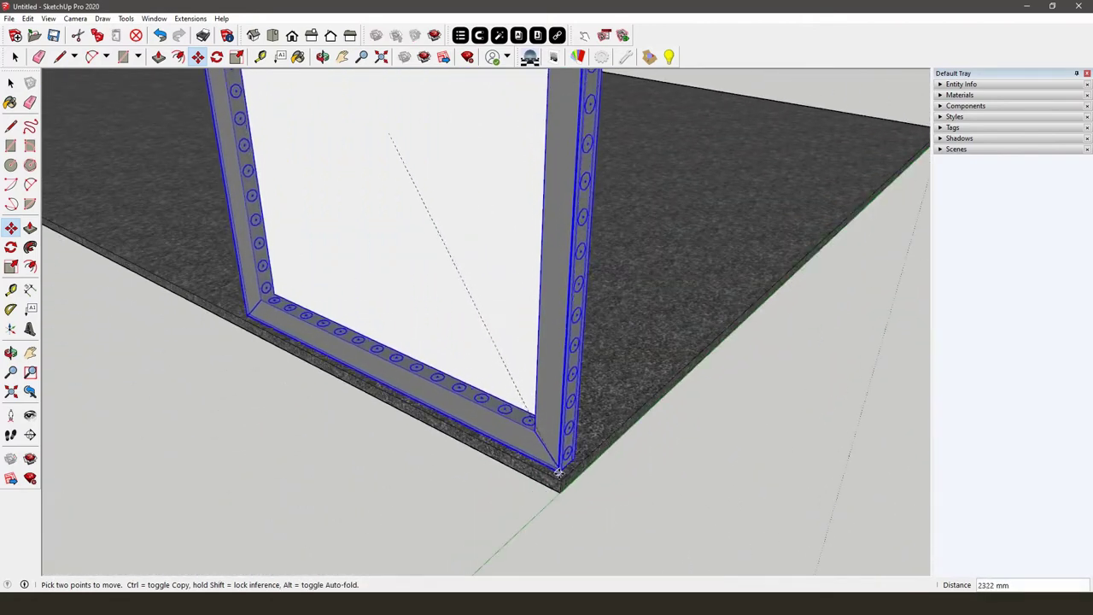
pyautogui.click(560, 480)
pyautogui.press('space')
pyautogui.scroll(-3, 554, 498)
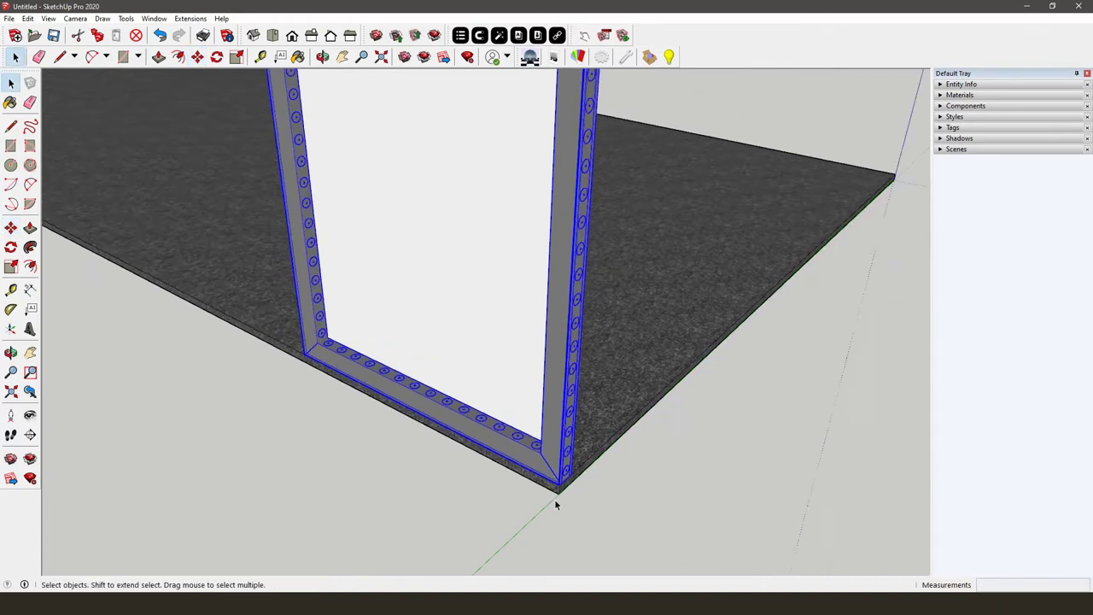
pyautogui.scroll(-3, 557, 504)
pyautogui.moveTo(558, 501)
pyautogui.mouseDown(button='middle')
pyautogui.moveTo(607, 422)
pyautogui.moveTo(339, 402)
pyautogui.moveTo(526, 391)
pyautogui.moveTo(313, 383)
pyautogui.moveTo(504, 399)
pyautogui.moveTo(463, 406)
pyautogui.mouseUp(button='middle')
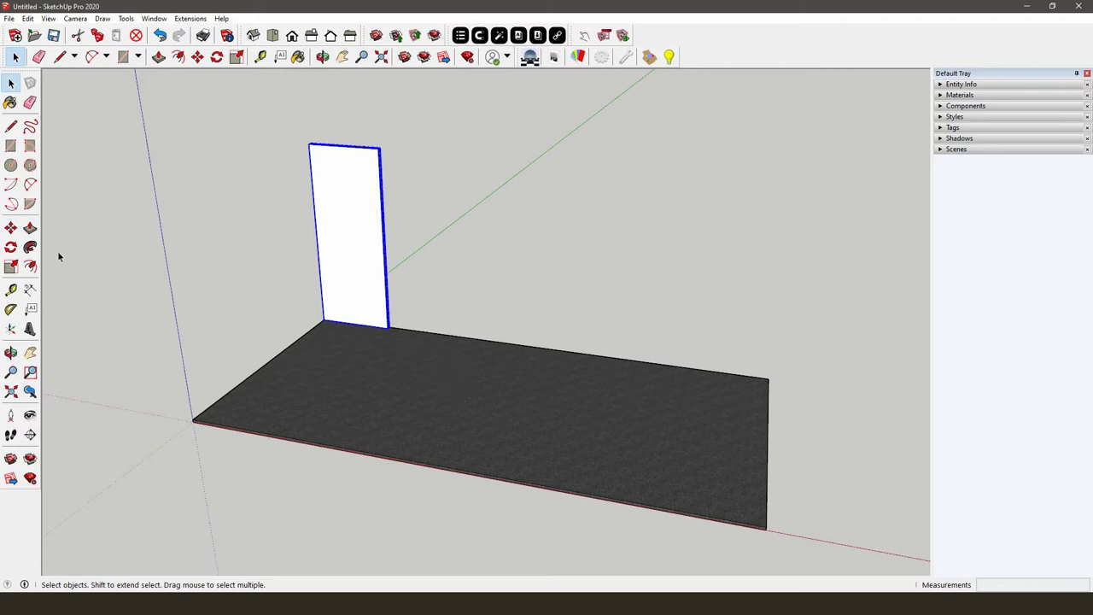
# Copy the frame about 2147 mm along the red axis on the floor's back edge
pyautogui.click(10, 227)
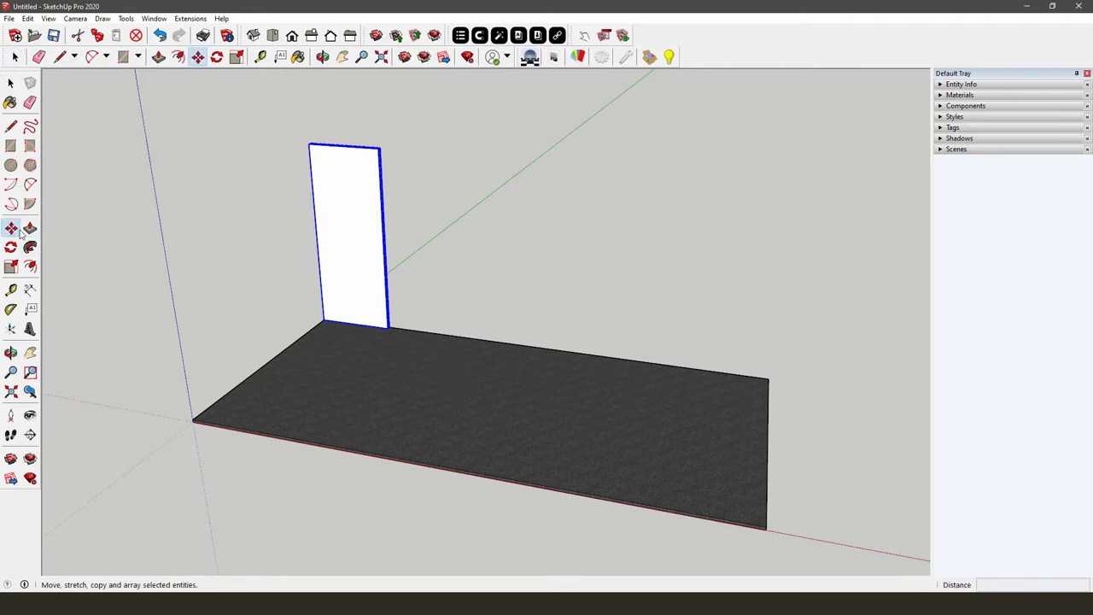
pyautogui.press('ctrl')
pyautogui.click(344, 249)
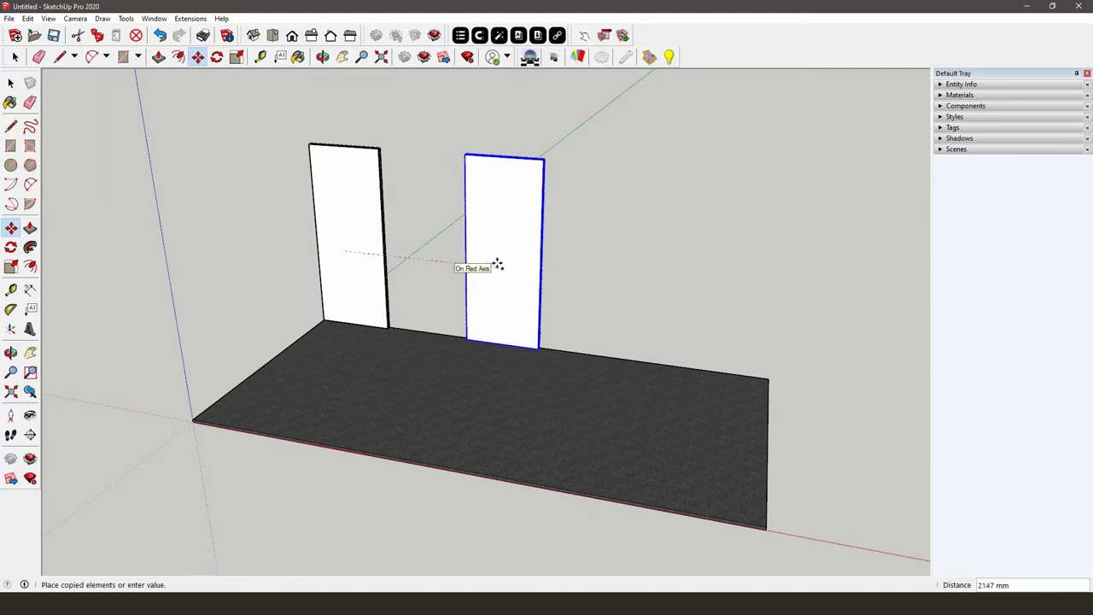
pyautogui.click(498, 265)
pyautogui.moveTo(485, 239); pyautogui.dragTo(508, 197, button='middle')
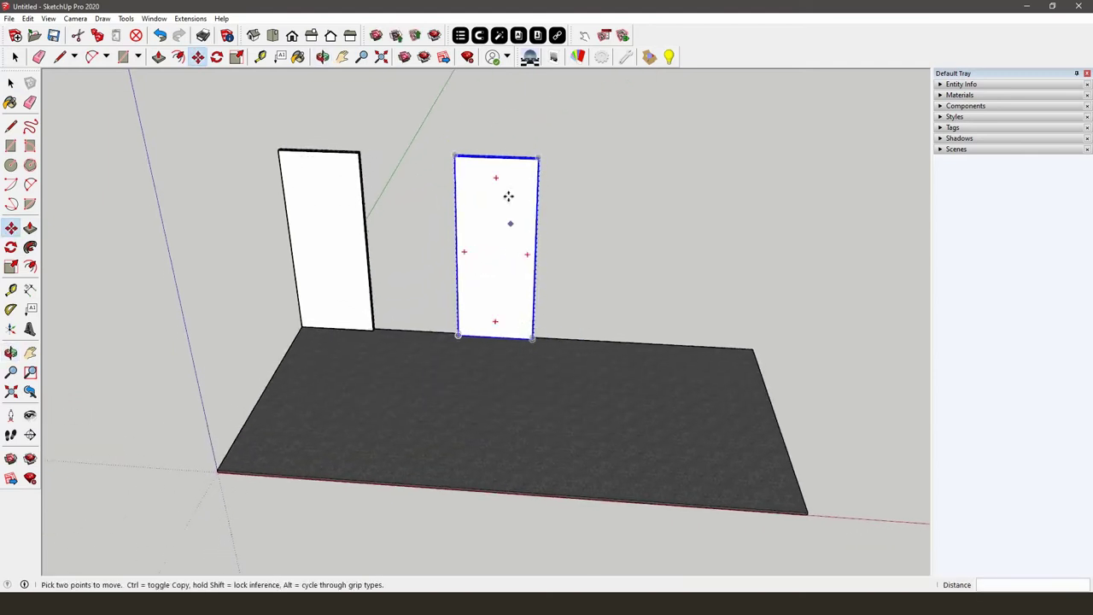
# Connect the copied frame to the free side of the first frame using their upper grab points
pyautogui.click(482, 35)
pyautogui.moveTo(371, 127); pyautogui.dragTo(467, 174, button='middle')
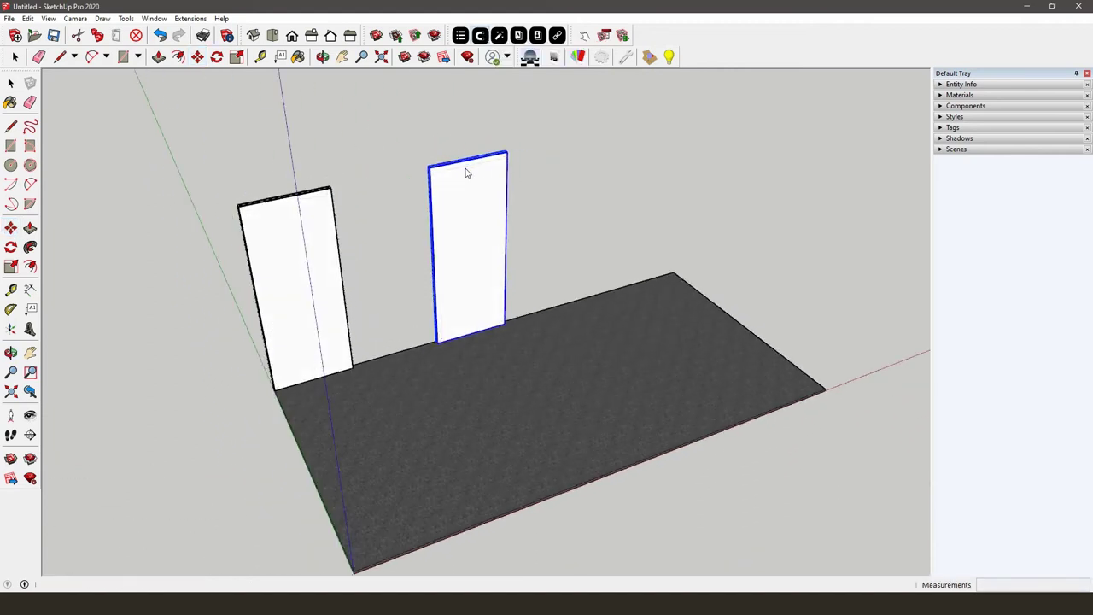
pyautogui.scroll(6, 418, 170)
pyautogui.tripleClick(443, 171)
pyautogui.scroll(-5, 444, 186)
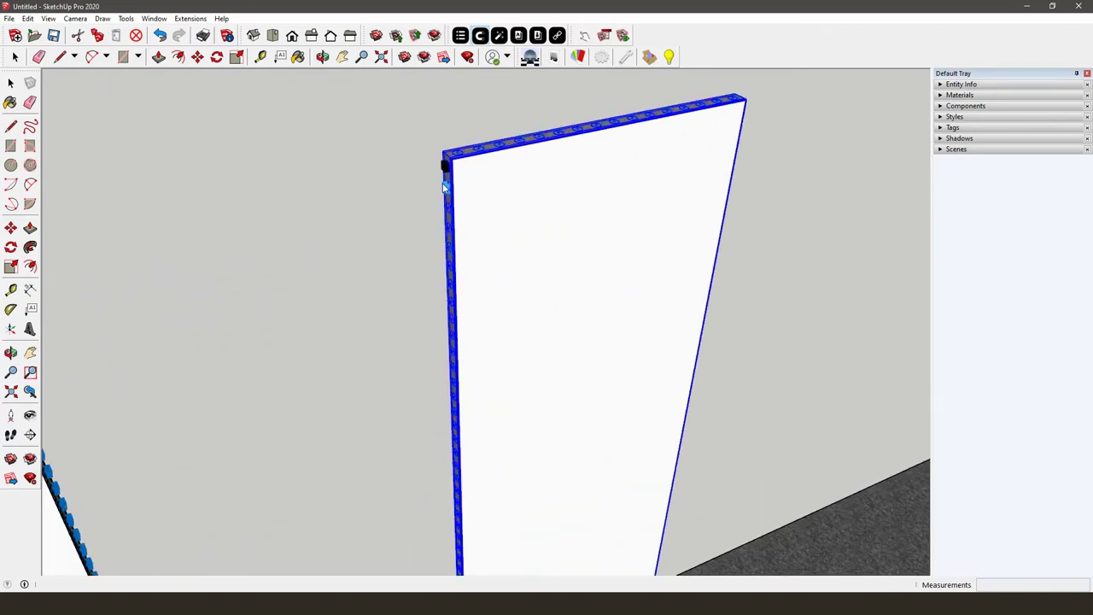
pyautogui.moveTo(505, 200); pyautogui.dragTo(309, 238, button='middle')
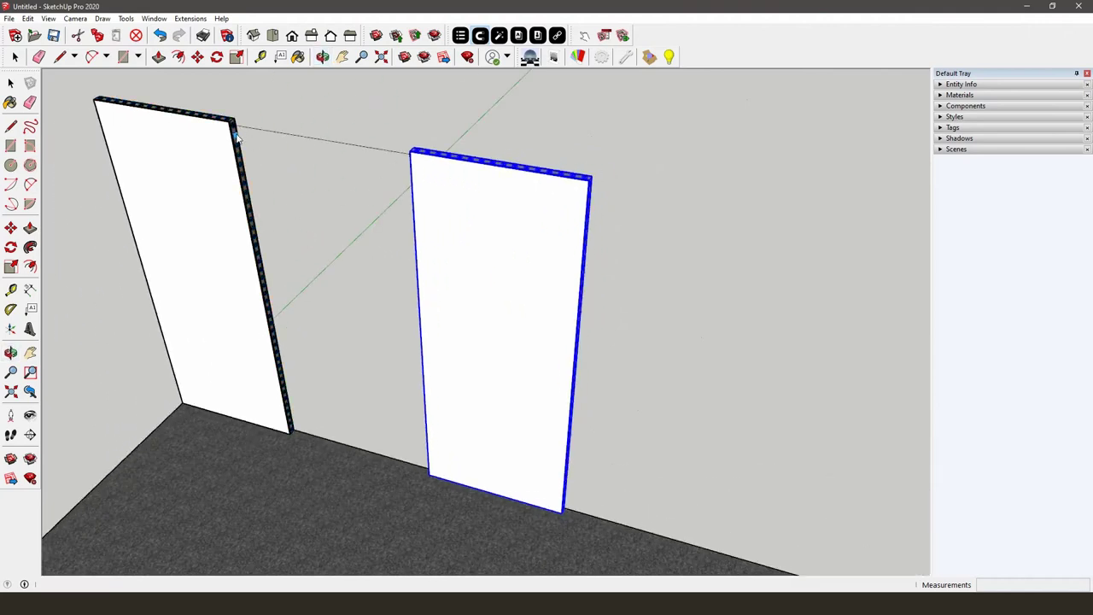
pyautogui.click(238, 136)
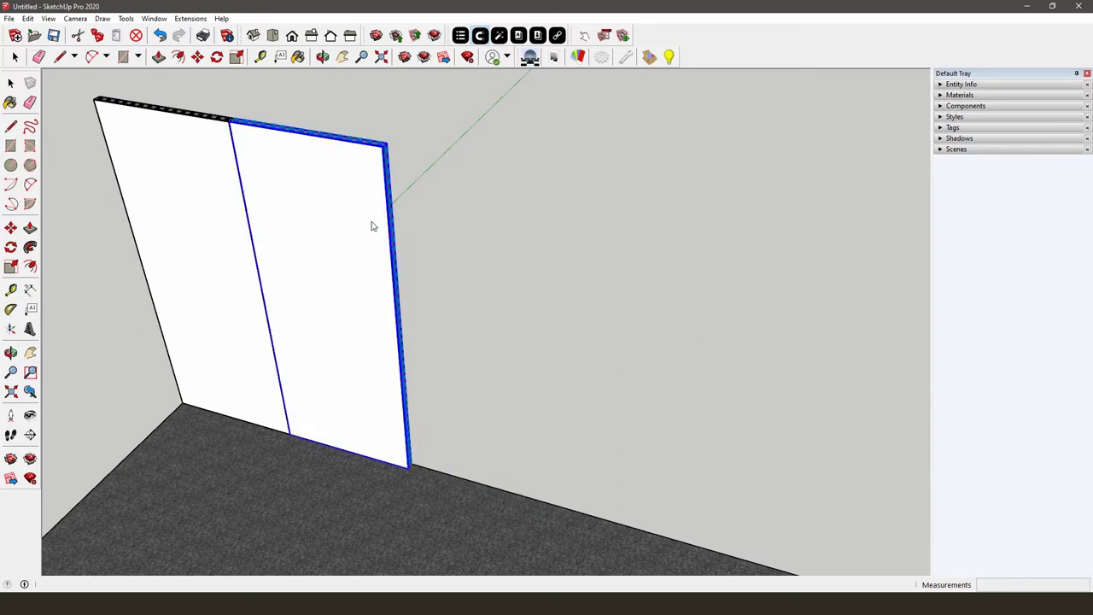
pyautogui.scroll(-8, 355, 231)
pyautogui.press('o')
pyautogui.press('space')
pyautogui.click(455, 253)
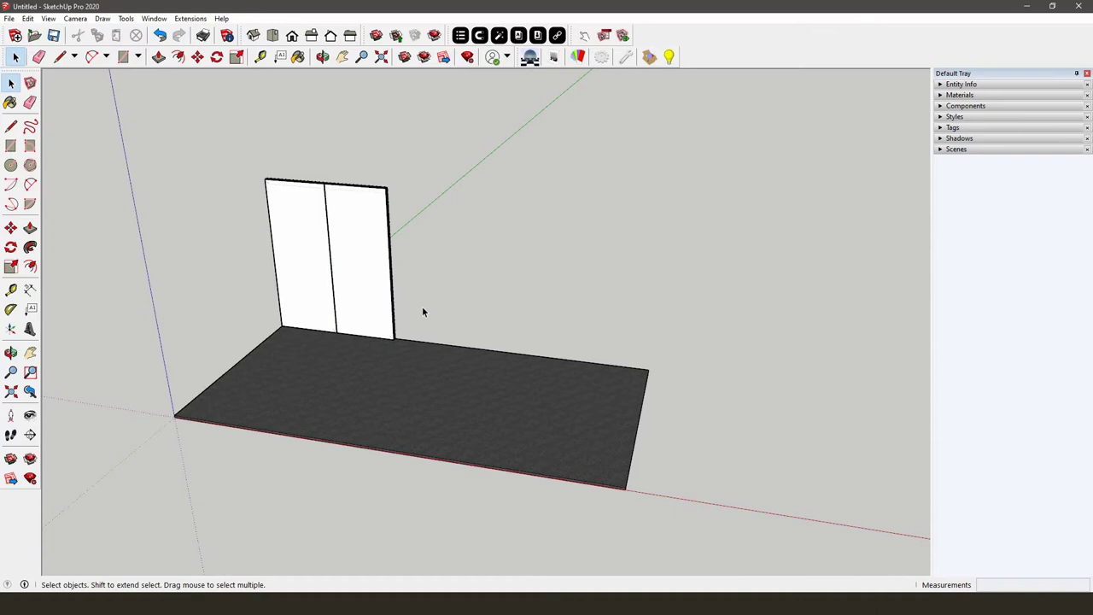
# Load T-corner A1 from Aluvision's Corners collection in 3D Warehouse and place it on the floor beside the two frames
pyautogui.scroll(1, 406, 317)
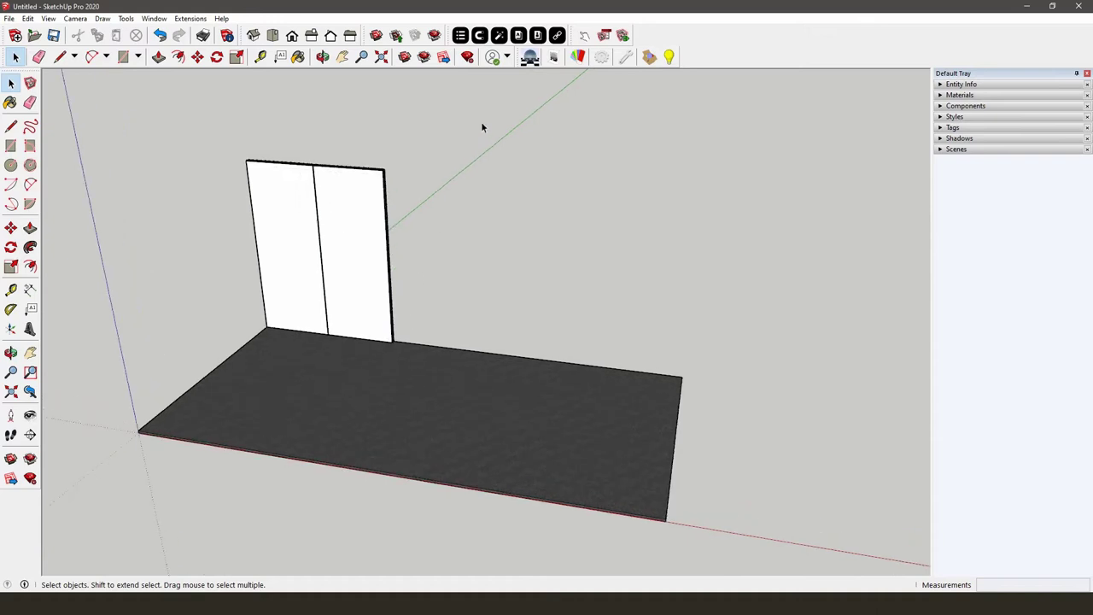
pyautogui.click(519, 35)
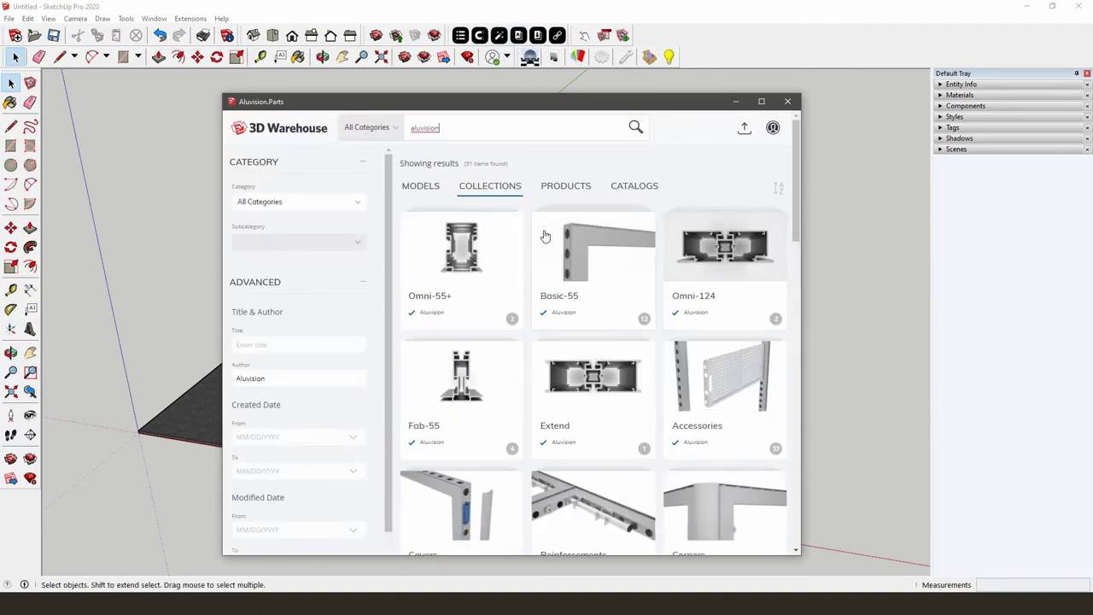
pyautogui.scroll(-2, 563, 257)
pyautogui.click(705, 405)
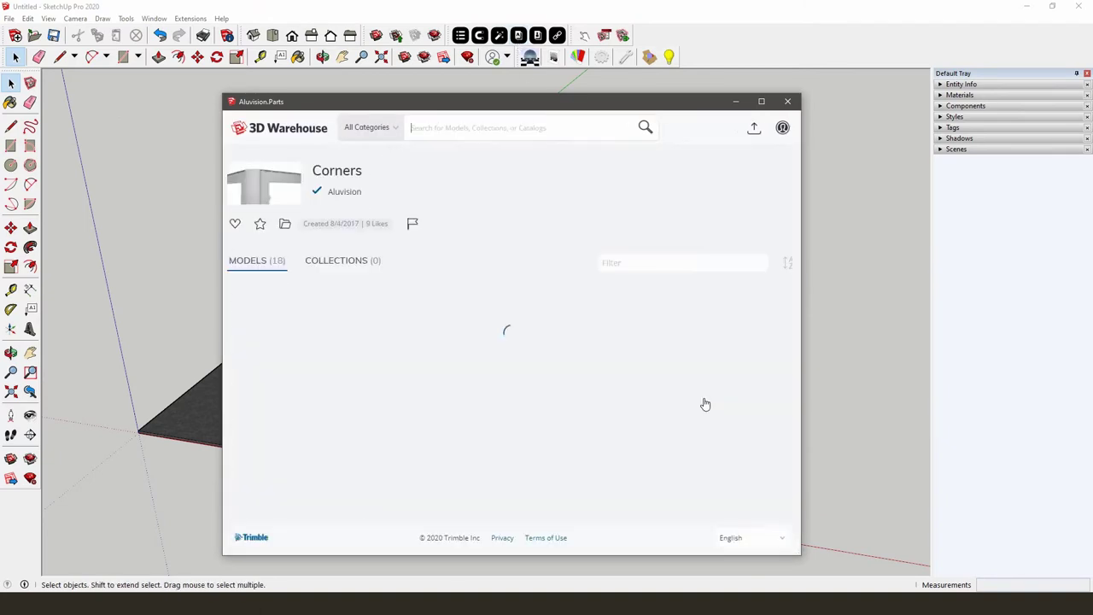
pyautogui.scroll(-5, 702, 401)
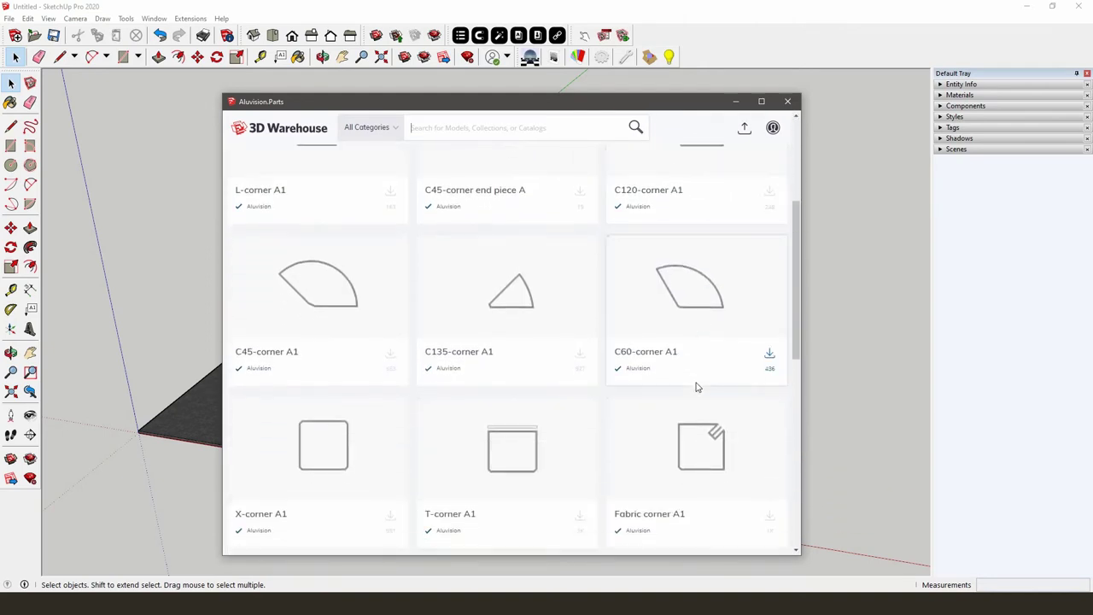
pyautogui.scroll(-1, 697, 389)
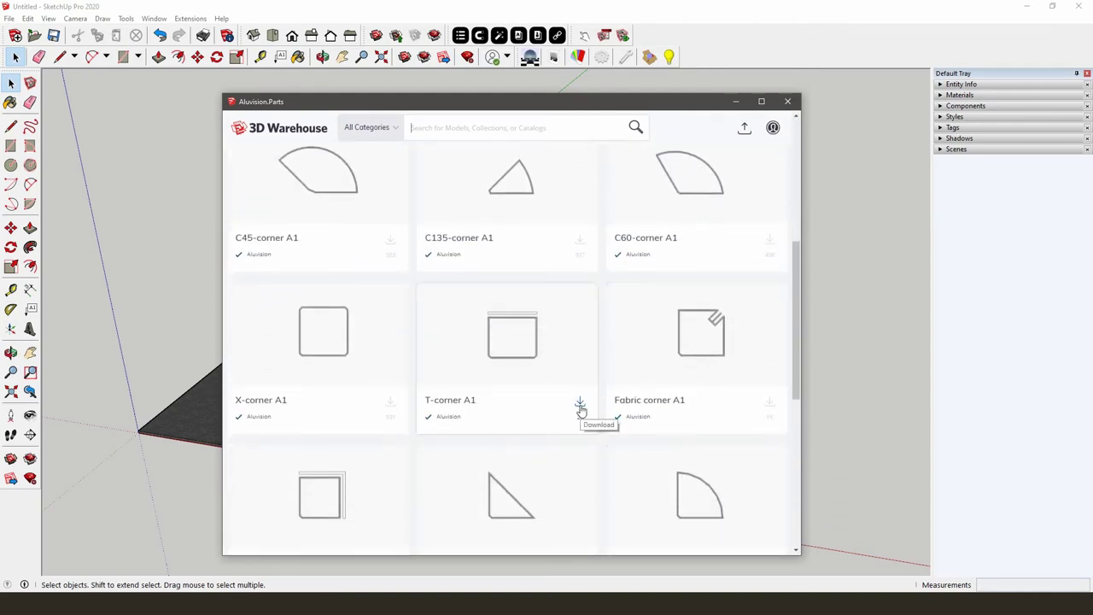
pyautogui.click(580, 403)
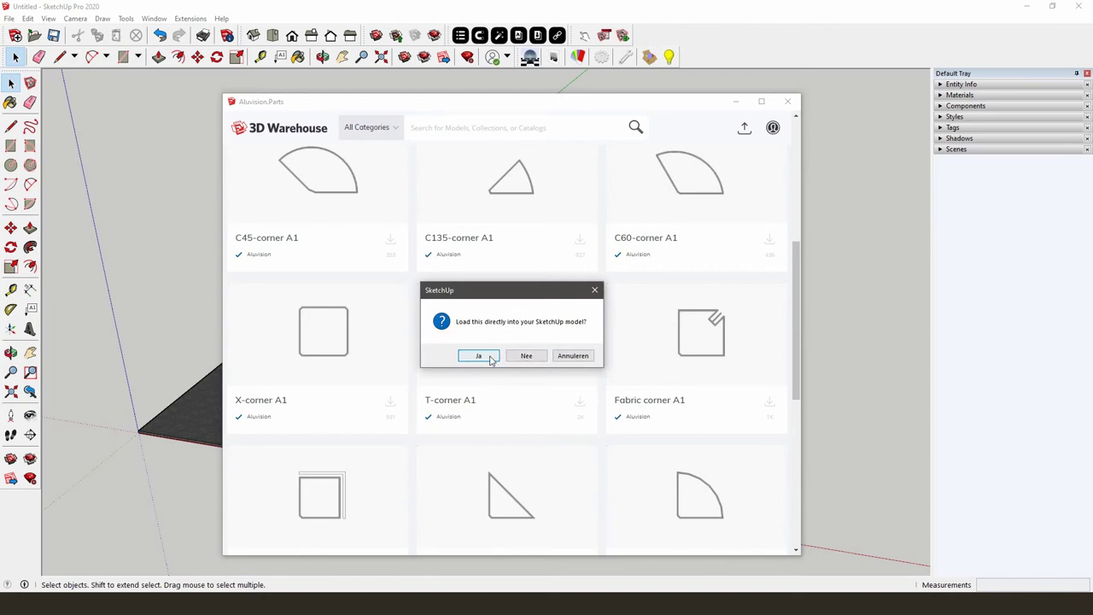
pyautogui.click(491, 358)
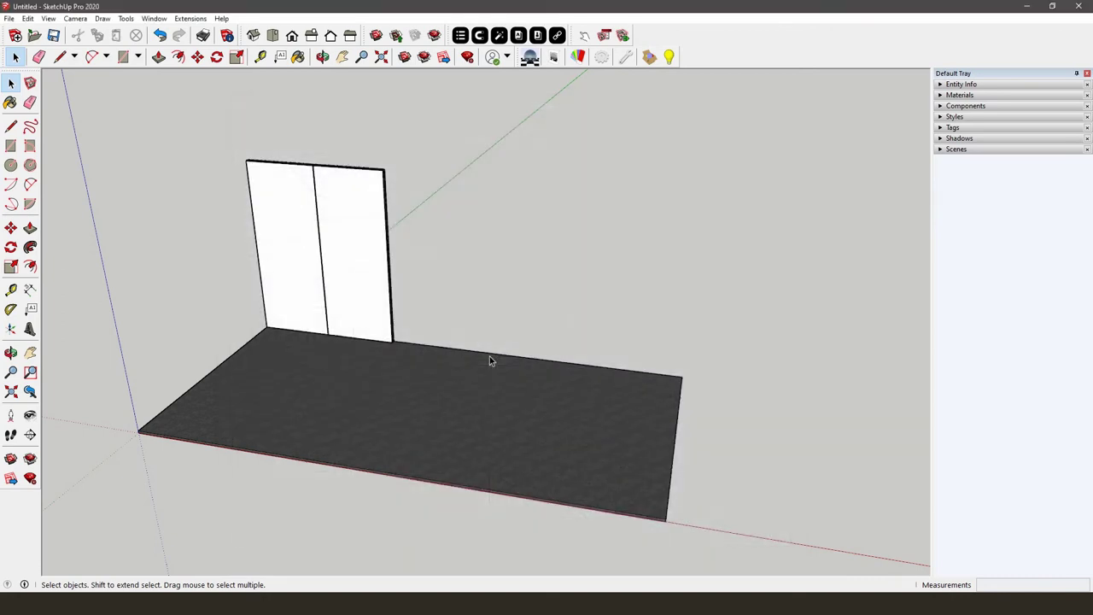
pyautogui.click(436, 353)
# Set the T-corner's Aluvibond option to None in its Component Options, leaving the height on auto
pyautogui.scroll(5, 405, 178)
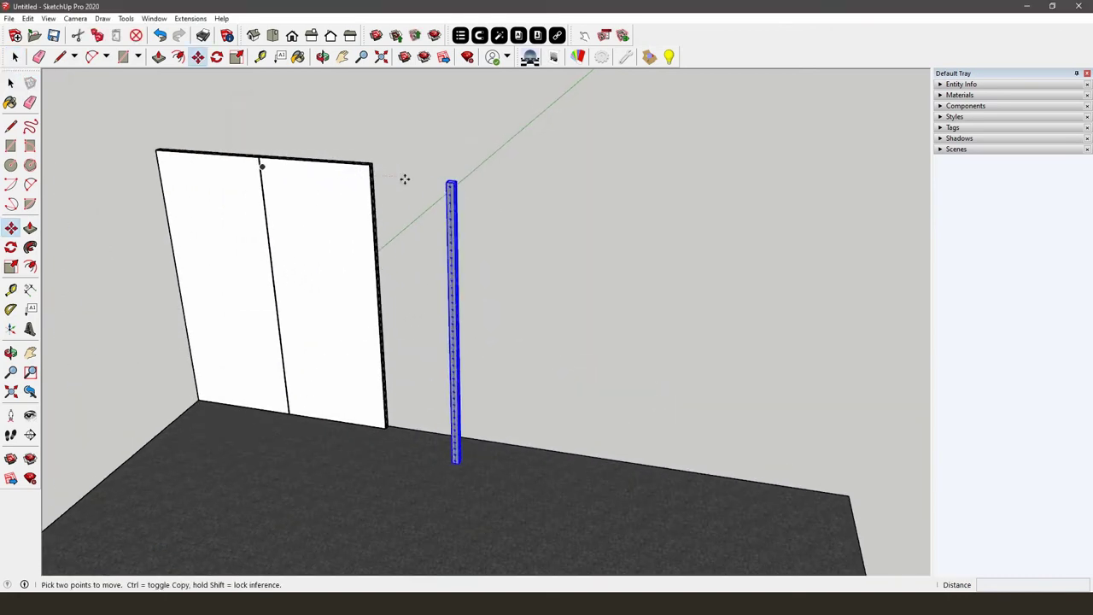
pyautogui.scroll(6, 495, 222)
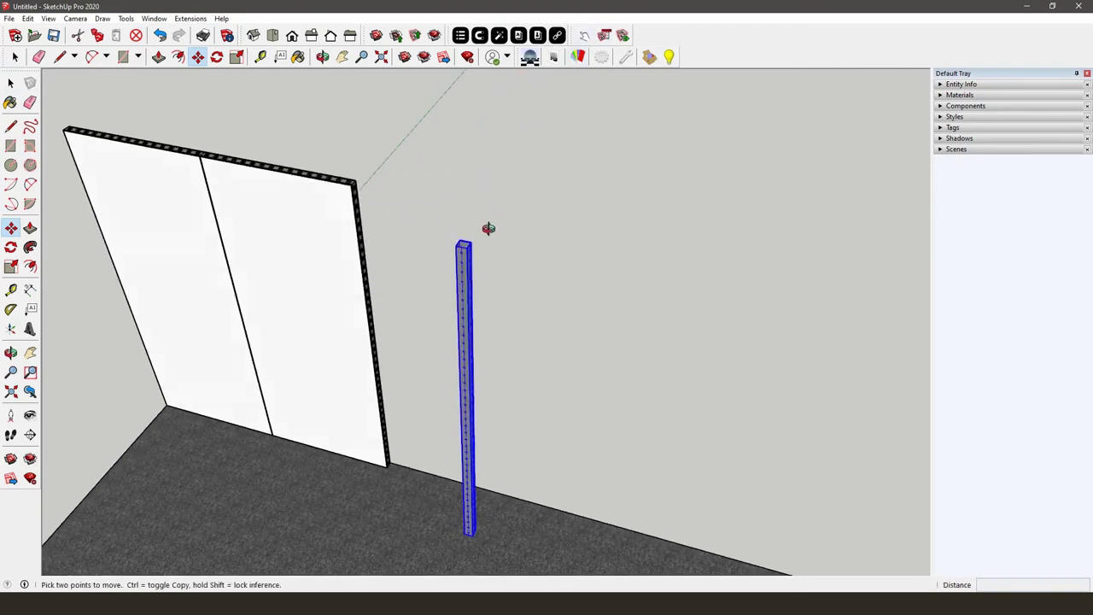
pyautogui.scroll(5, 470, 248)
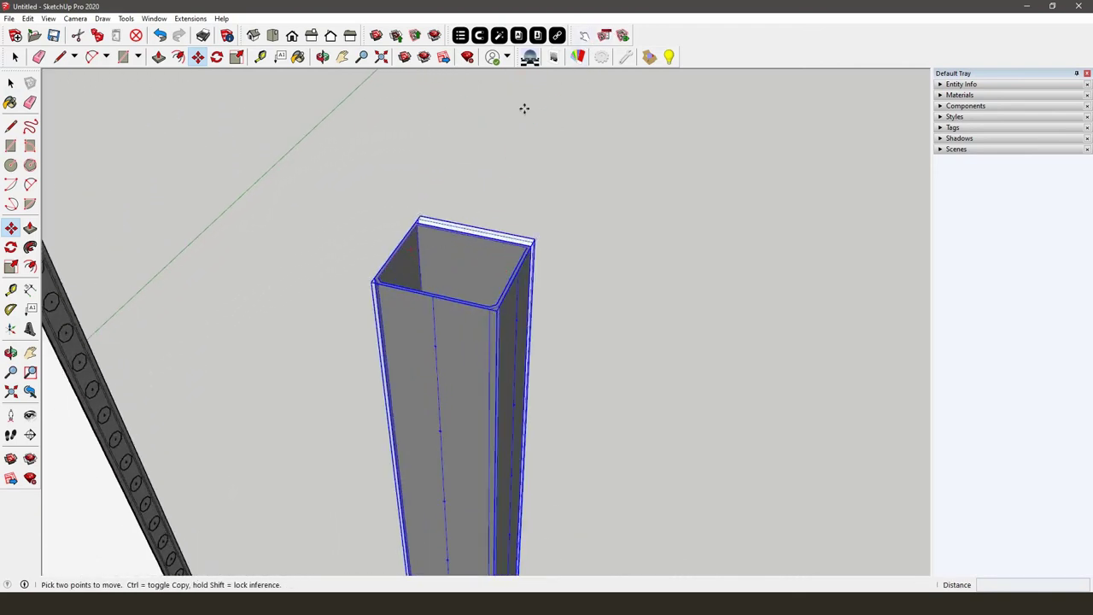
pyautogui.click(602, 35)
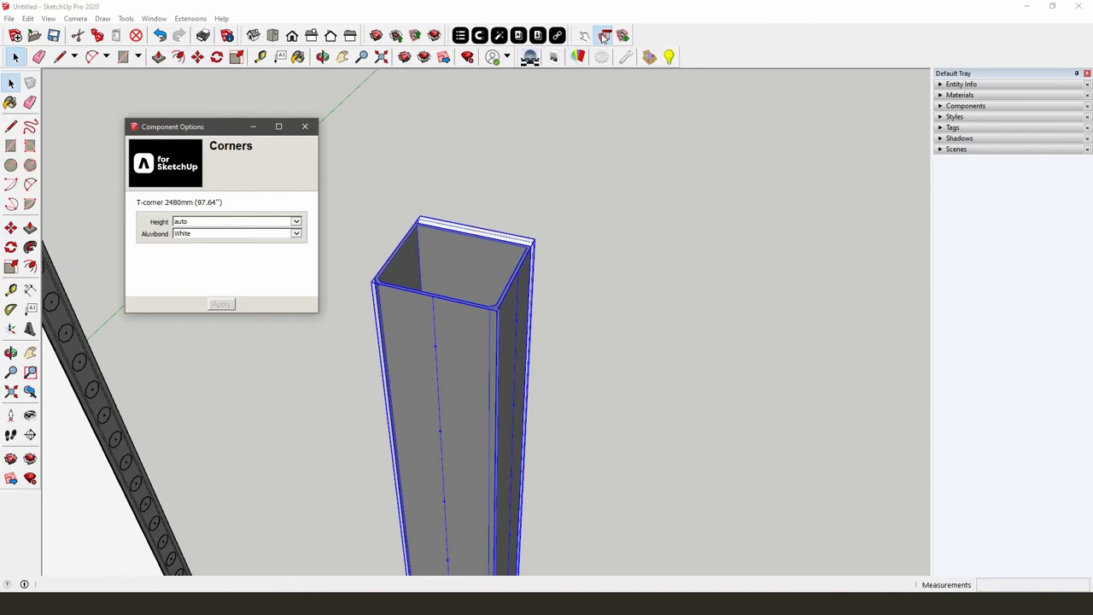
pyautogui.click(295, 235)
pyautogui.click(296, 234)
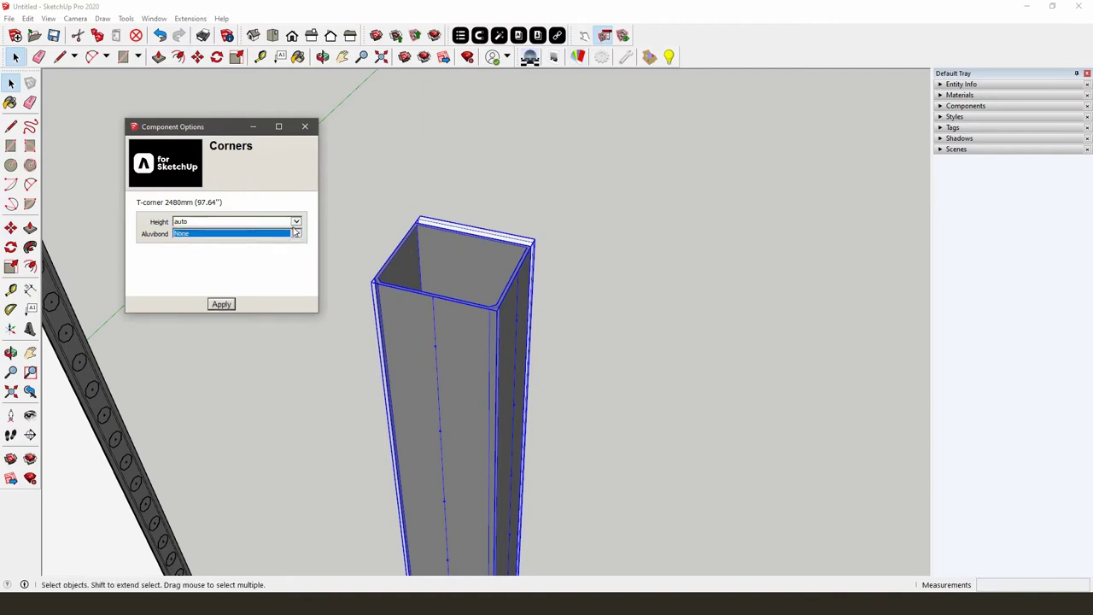
pyautogui.click(227, 305)
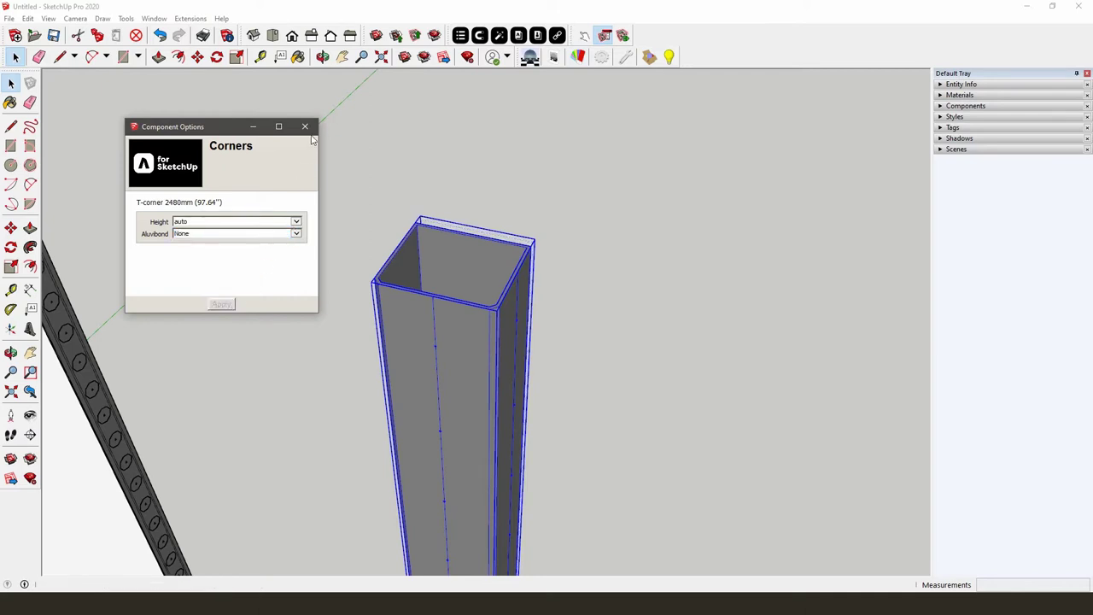
pyautogui.click(306, 127)
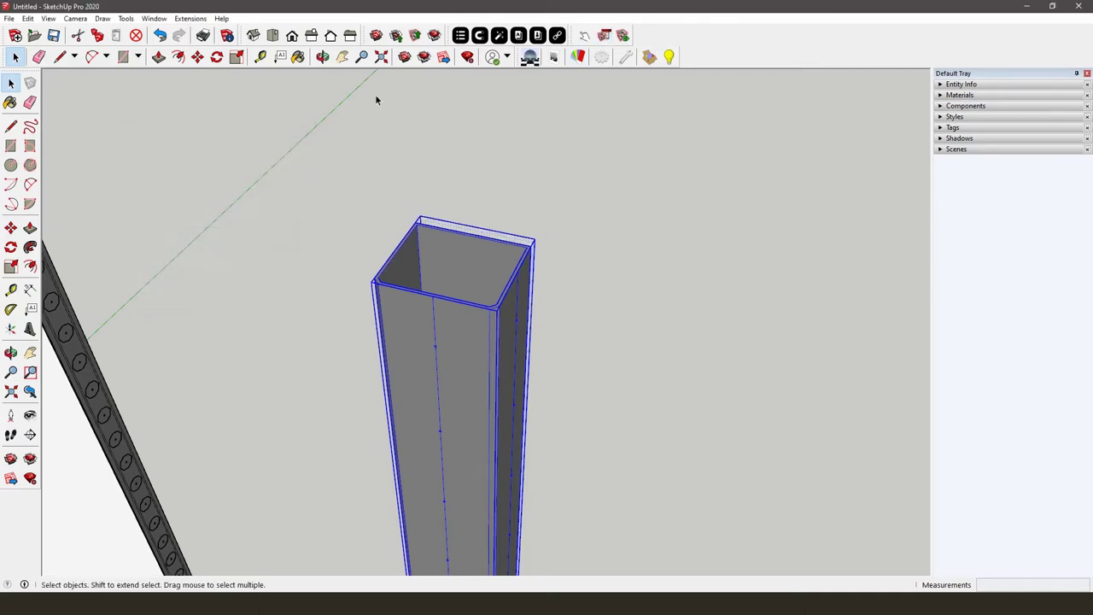
# Connect the T-corner to the free side of the second frame using their upper grab points
pyautogui.click(479, 35)
pyautogui.scroll(-3, 520, 171)
pyautogui.moveTo(500, 186); pyautogui.dragTo(454, 171, button='middle')
pyautogui.scroll(2, 802, 212)
pyautogui.click(444, 141)
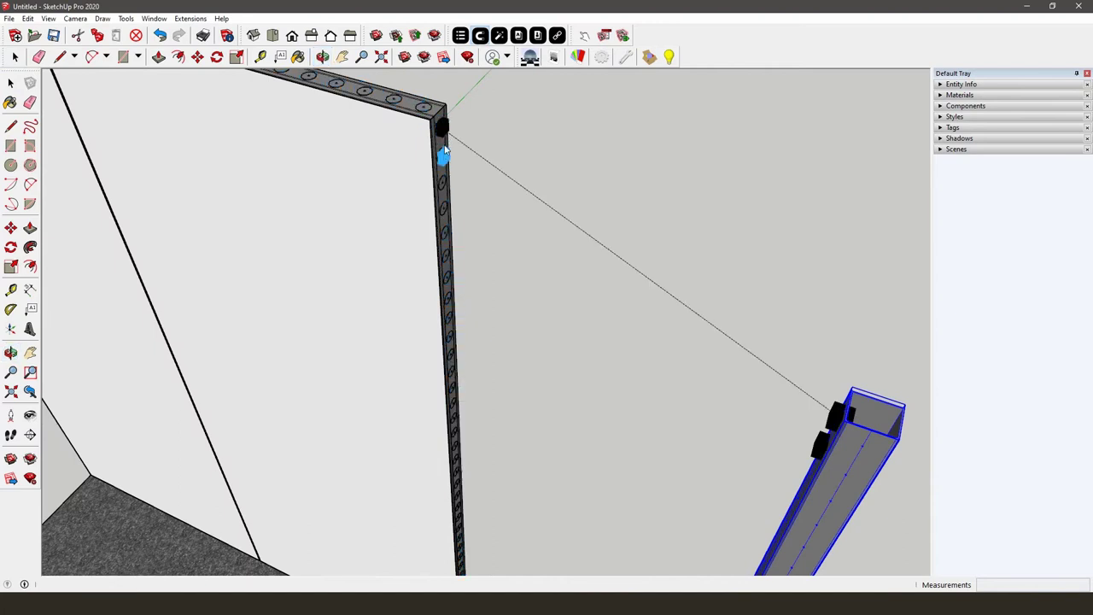
pyautogui.click(444, 151)
pyautogui.moveTo(444, 150); pyautogui.dragTo(393, 187, button='middle')
pyautogui.scroll(-8, 474, 181)
# Copy the second frame about 2143 mm away, past the T-corner, onto the open floor
pyautogui.click(395, 193)
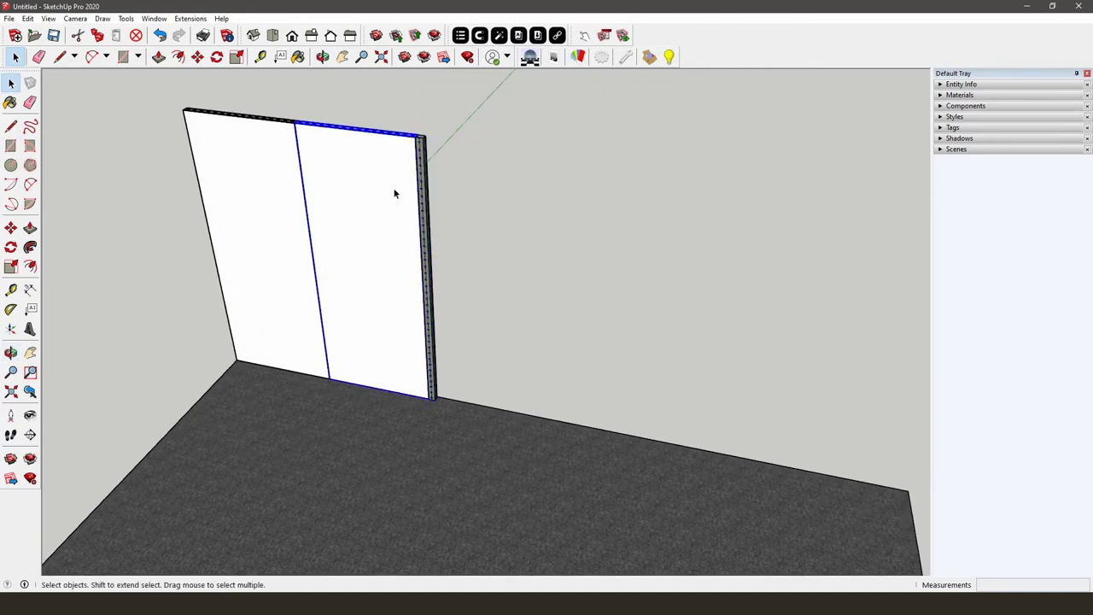
pyautogui.click(11, 228)
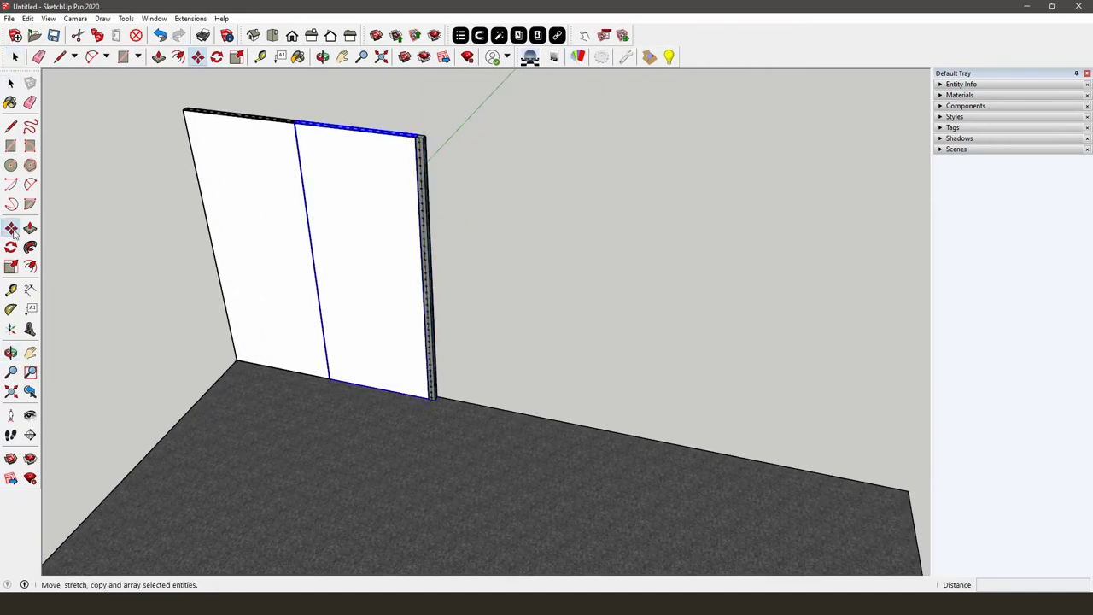
pyautogui.click(353, 371)
pyautogui.press('ctrl')
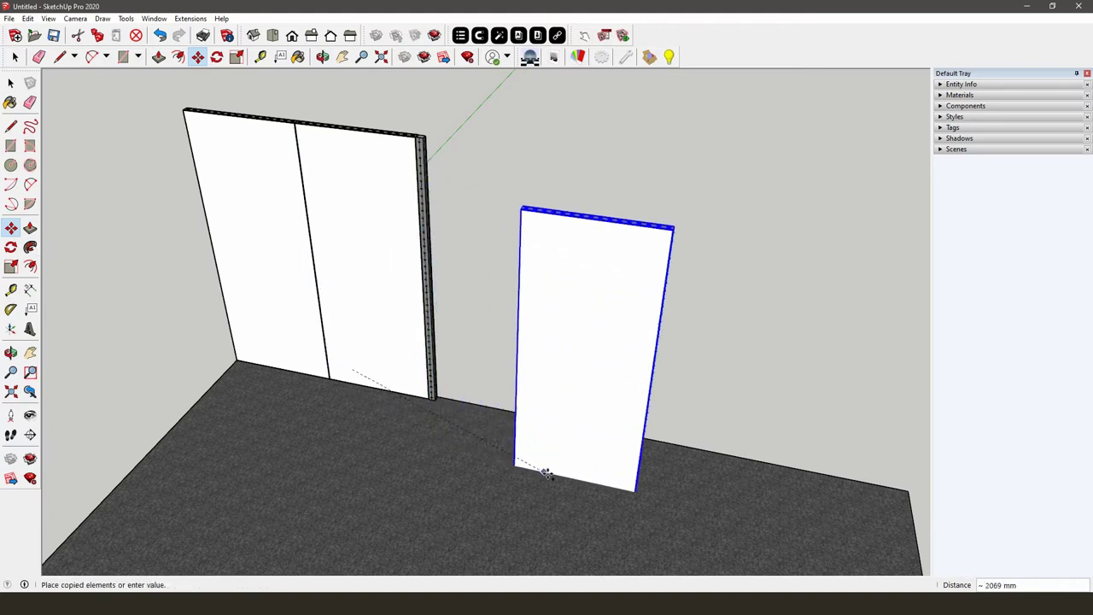
pyautogui.click(554, 476)
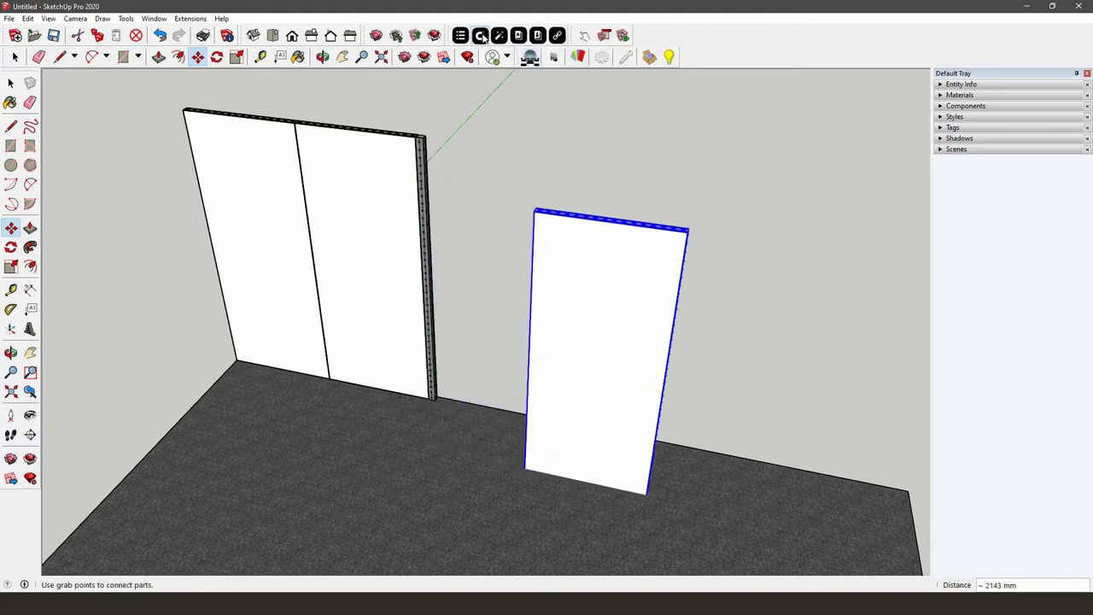
# Connect the new frame copy to the open side of the T-corner to continue the back wall
pyautogui.press('space')
pyautogui.moveTo(671, 159); pyautogui.dragTo(593, 208, button='middle')
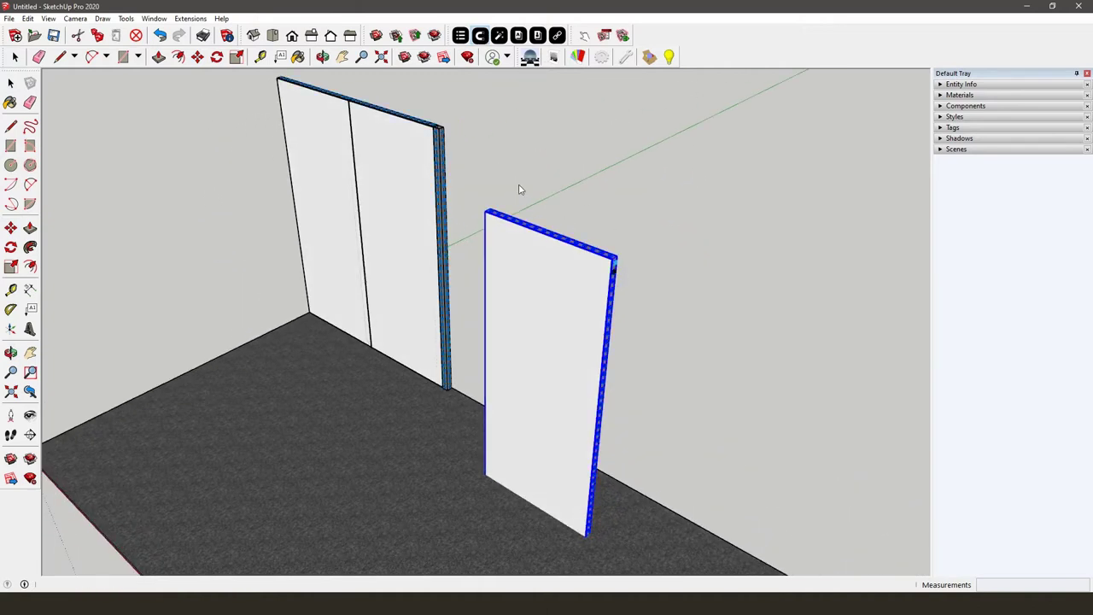
pyautogui.click(458, 145)
pyautogui.press('space')
pyautogui.moveTo(455, 149); pyautogui.dragTo(509, 179, button='middle')
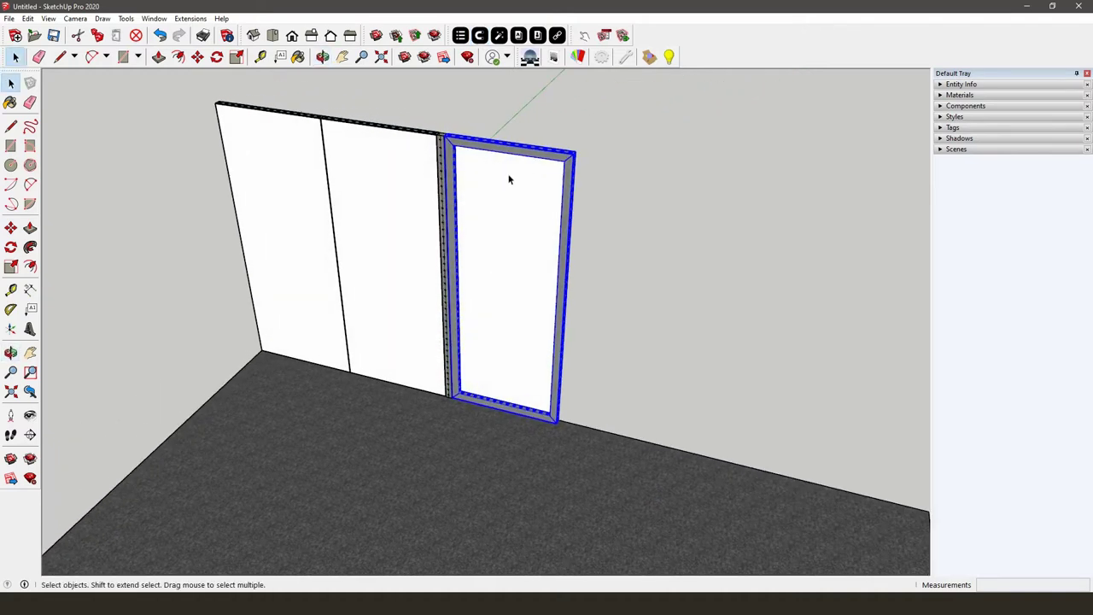
# Copy the T-corner sideways along the back wall, past the third frame, onto the open floor
pyautogui.click(443, 167)
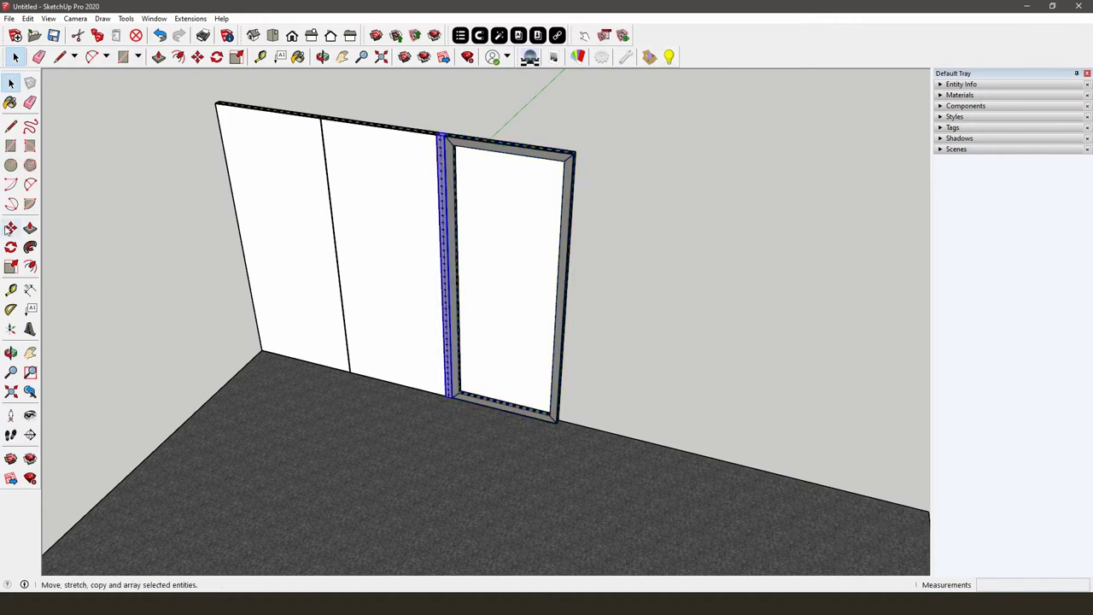
pyautogui.click(10, 228)
pyautogui.click(433, 427)
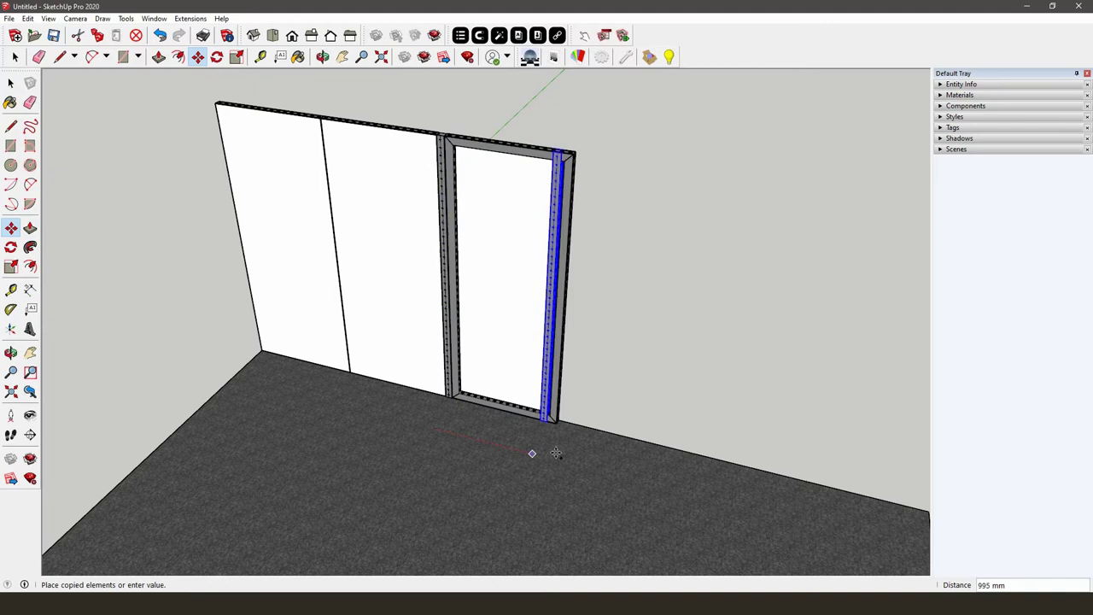
pyautogui.click(614, 465)
pyautogui.moveTo(424, 271); pyautogui.dragTo(481, 300, button='middle')
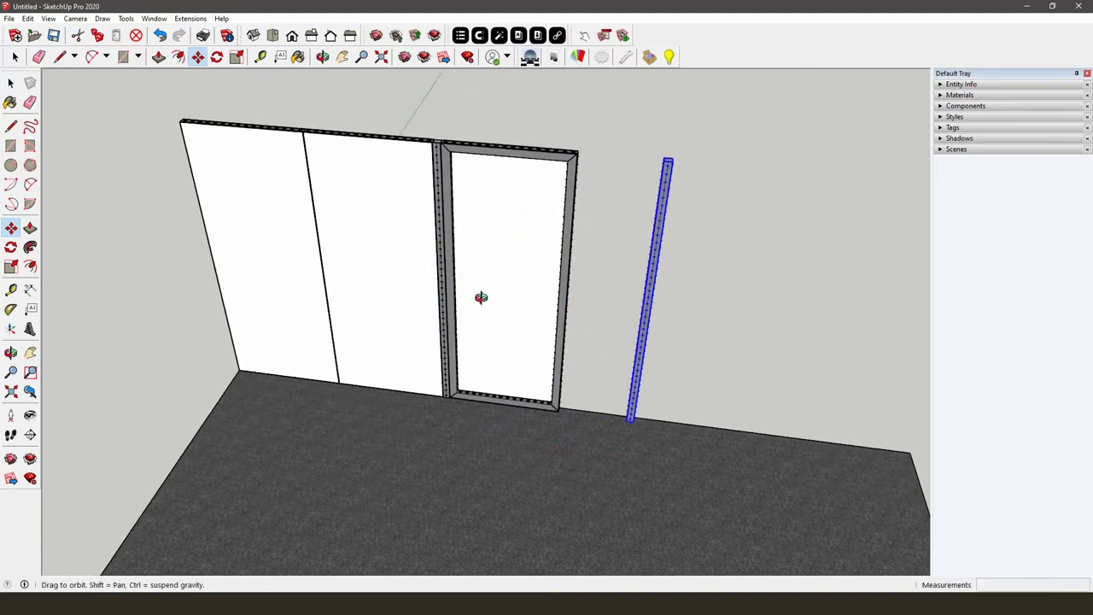
# Connect the T-corner copy to the open side of the third frame using their upper grab points
pyautogui.moveTo(491, 94); pyautogui.dragTo(632, 97, button='middle')
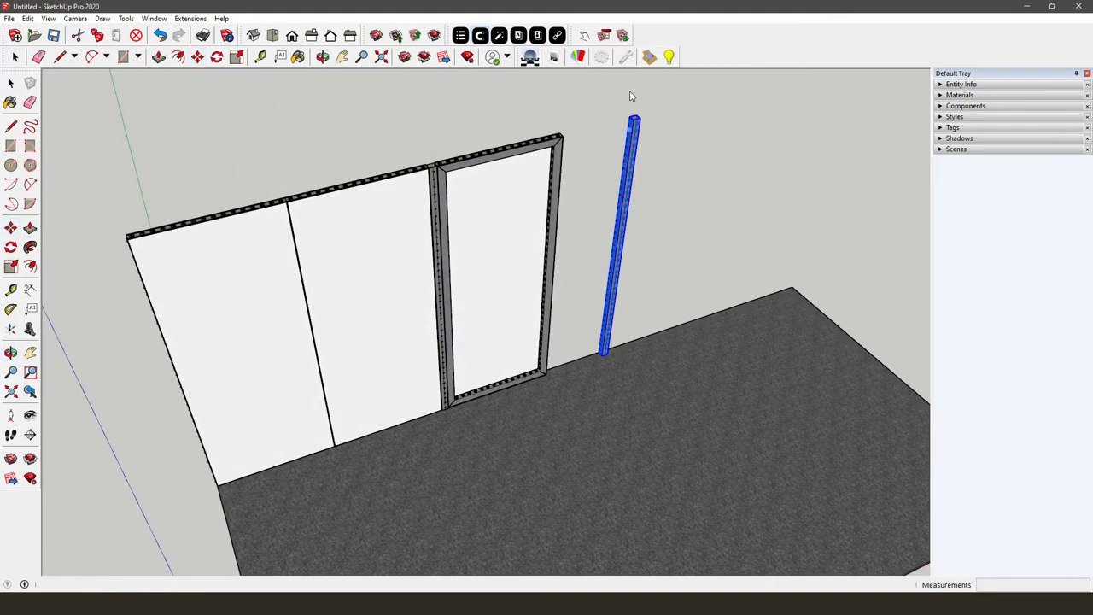
pyautogui.scroll(4, 636, 115)
pyautogui.scroll(3, 634, 117)
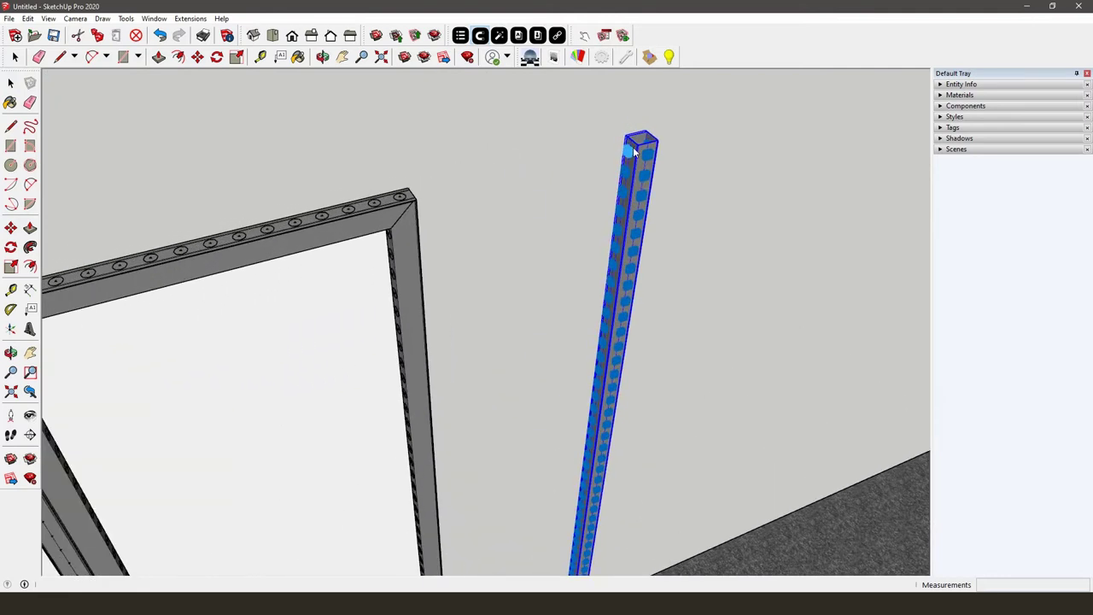
pyautogui.moveTo(666, 191); pyautogui.dragTo(429, 178, button='middle')
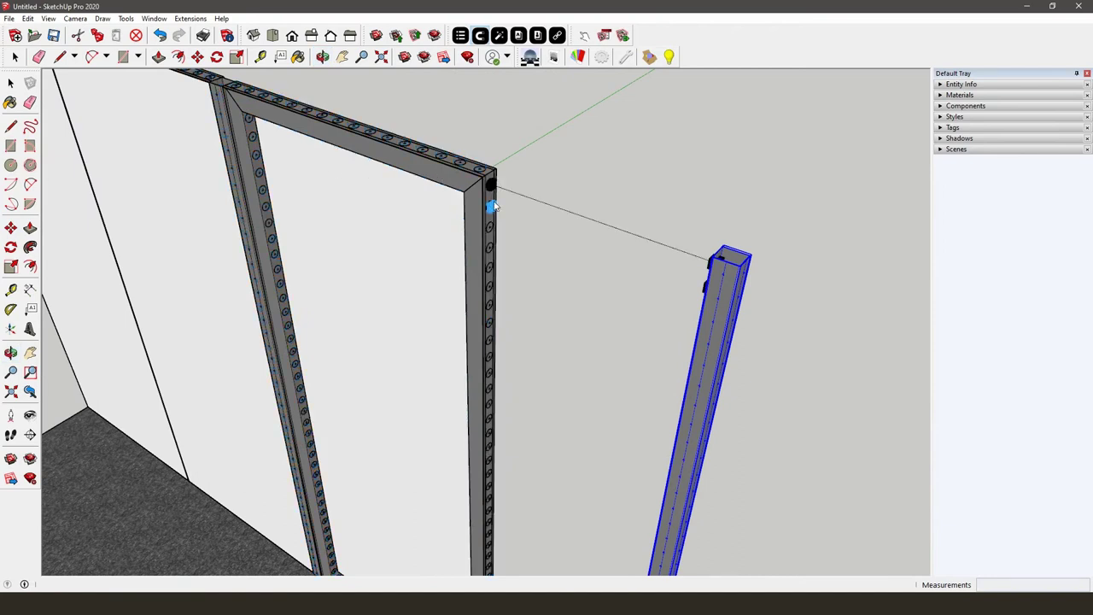
pyautogui.click(548, 143)
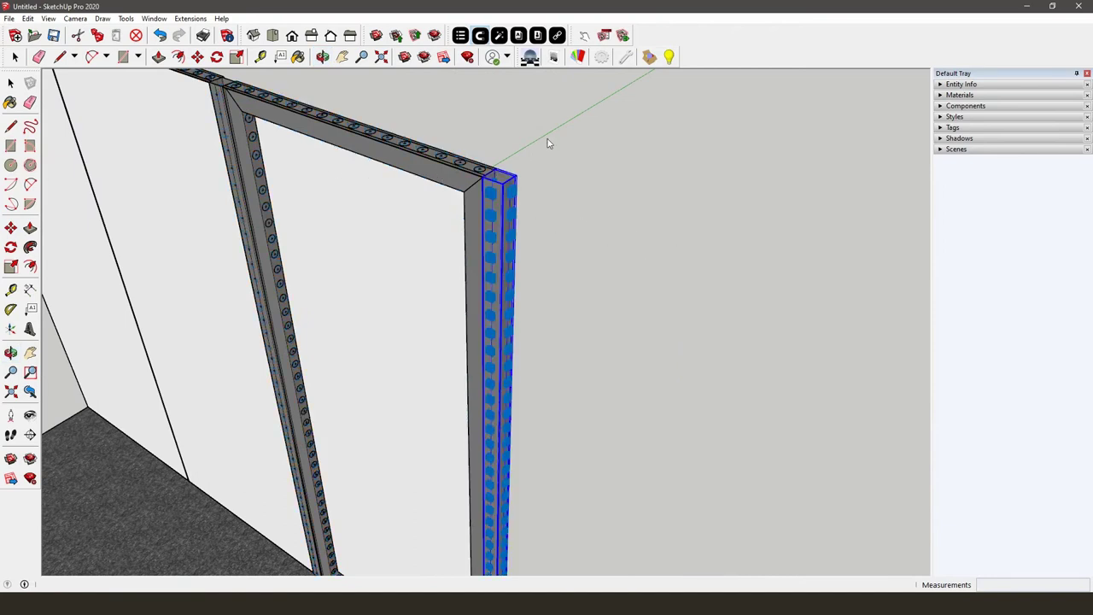
pyautogui.scroll(-4, 548, 143)
pyautogui.press('space')
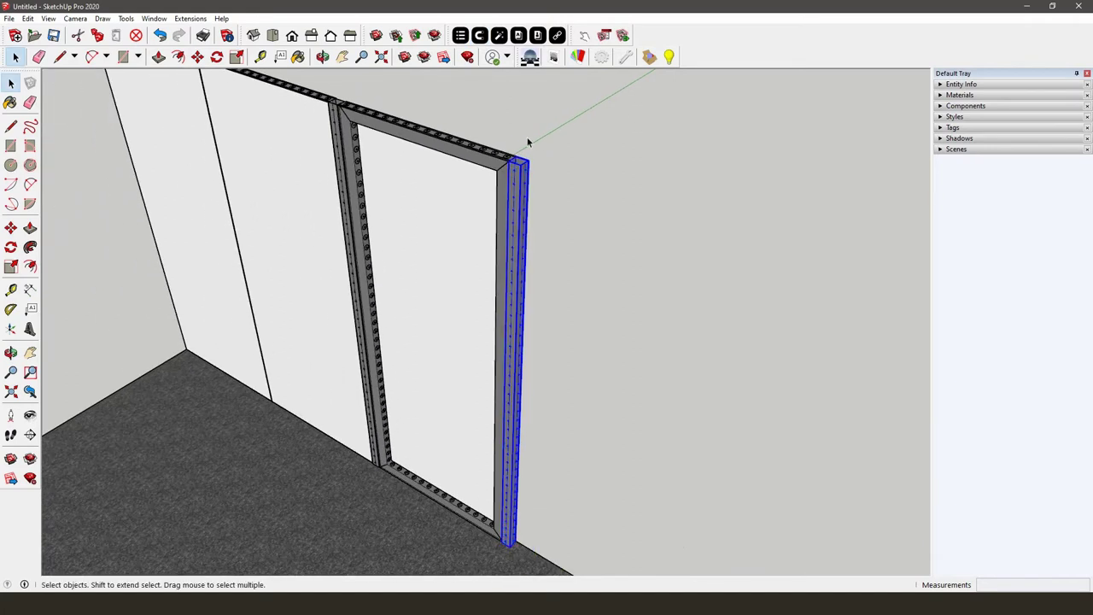
pyautogui.scroll(-1, 491, 174)
pyautogui.scroll(-2, 491, 174)
pyautogui.moveTo(491, 174); pyautogui.dragTo(568, 173, button='middle')
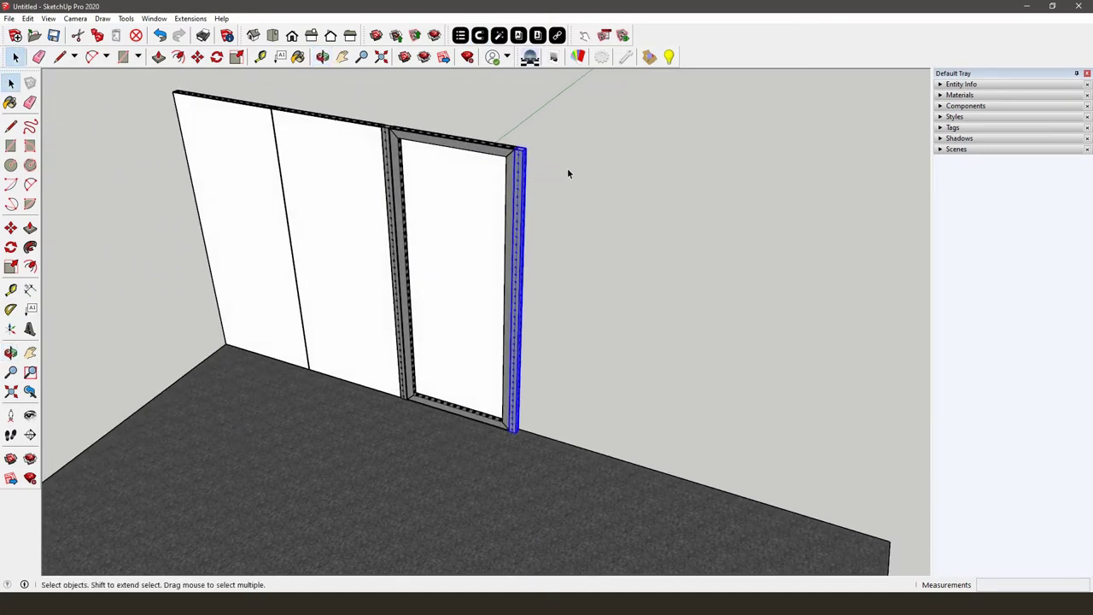
pyautogui.click(551, 120)
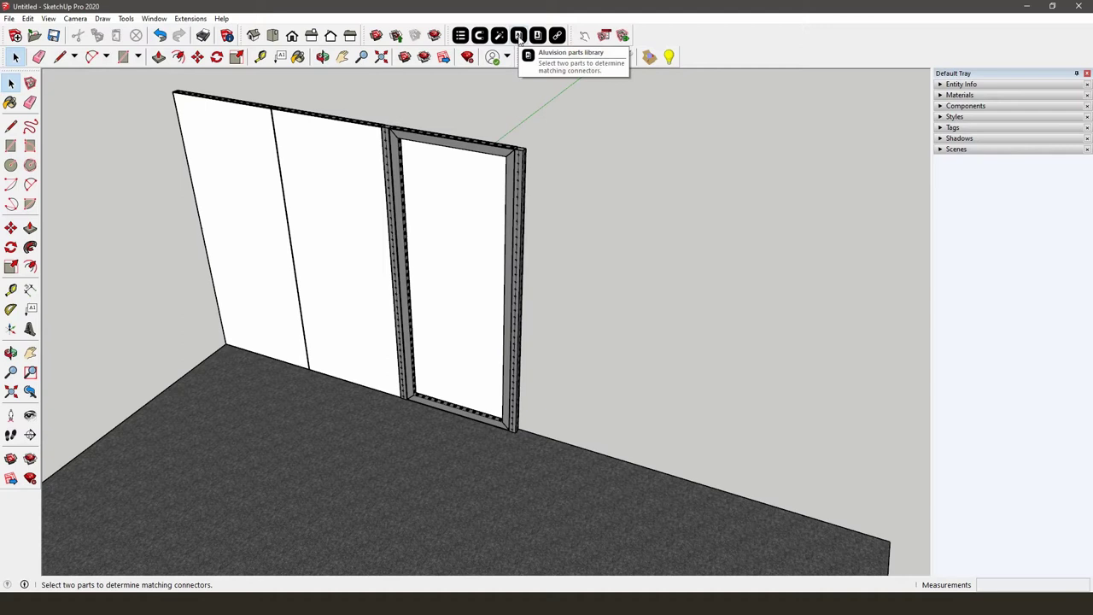
# Open the Omni-55 collection in the Aluvision parts library
pyautogui.click(518, 36)
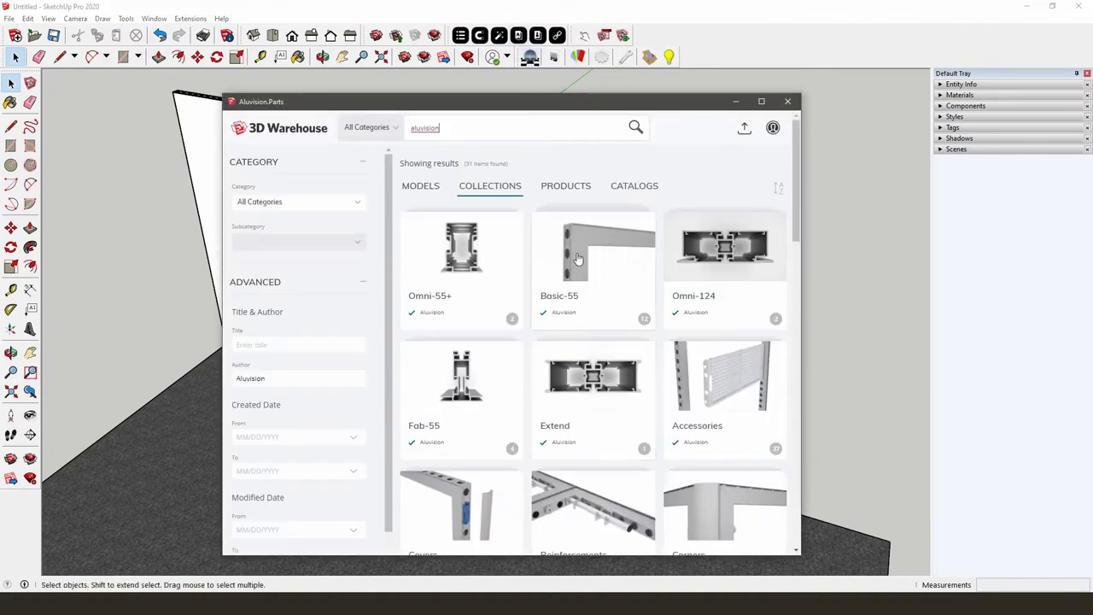
pyautogui.scroll(-3, 581, 265)
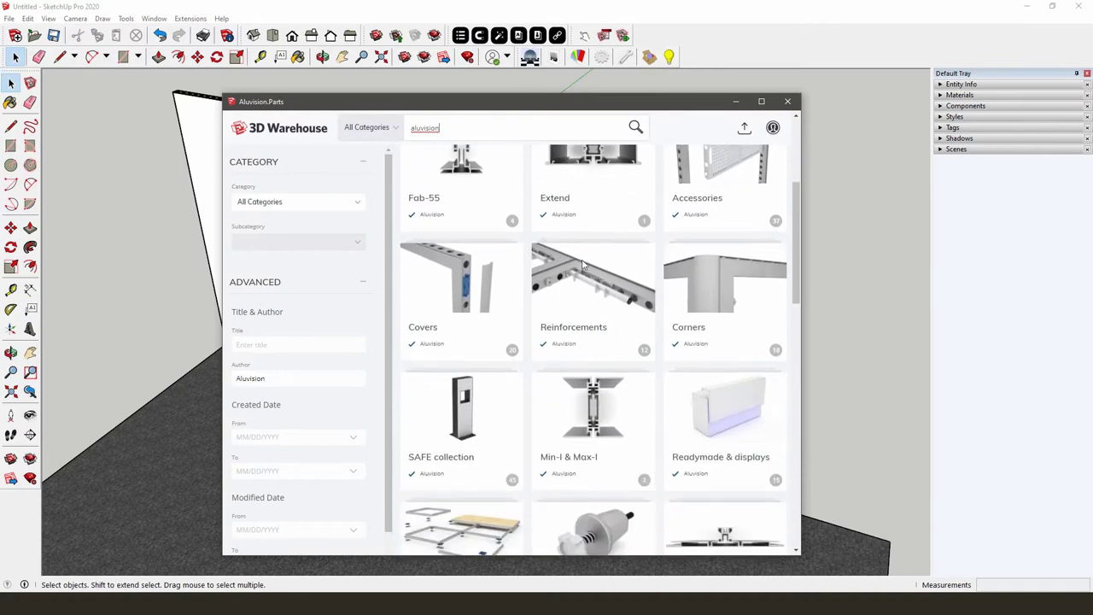
pyautogui.scroll(-6, 582, 265)
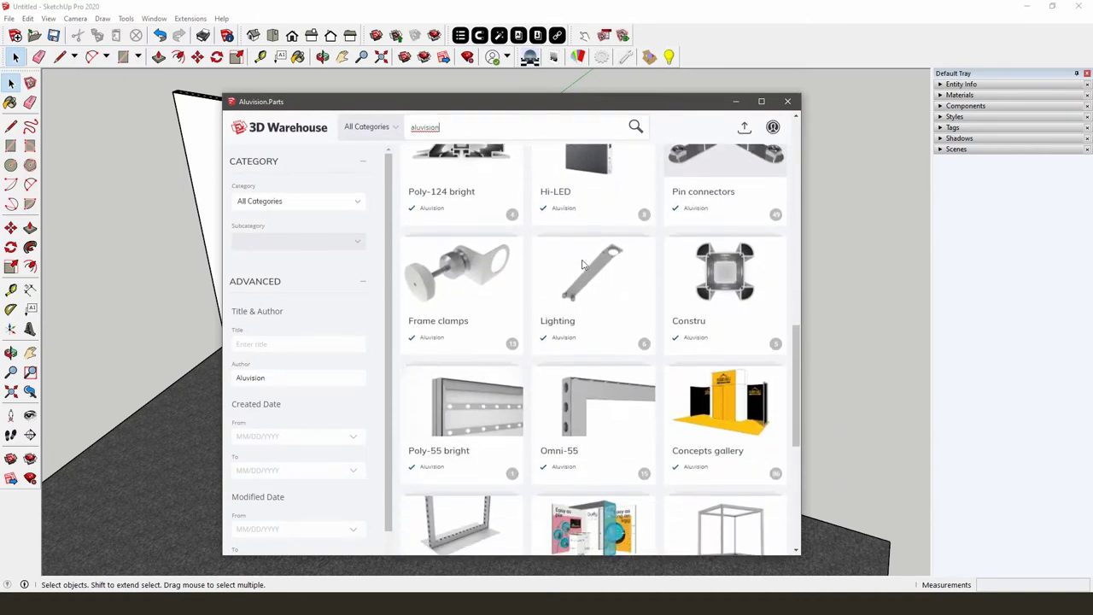
pyautogui.click(584, 368)
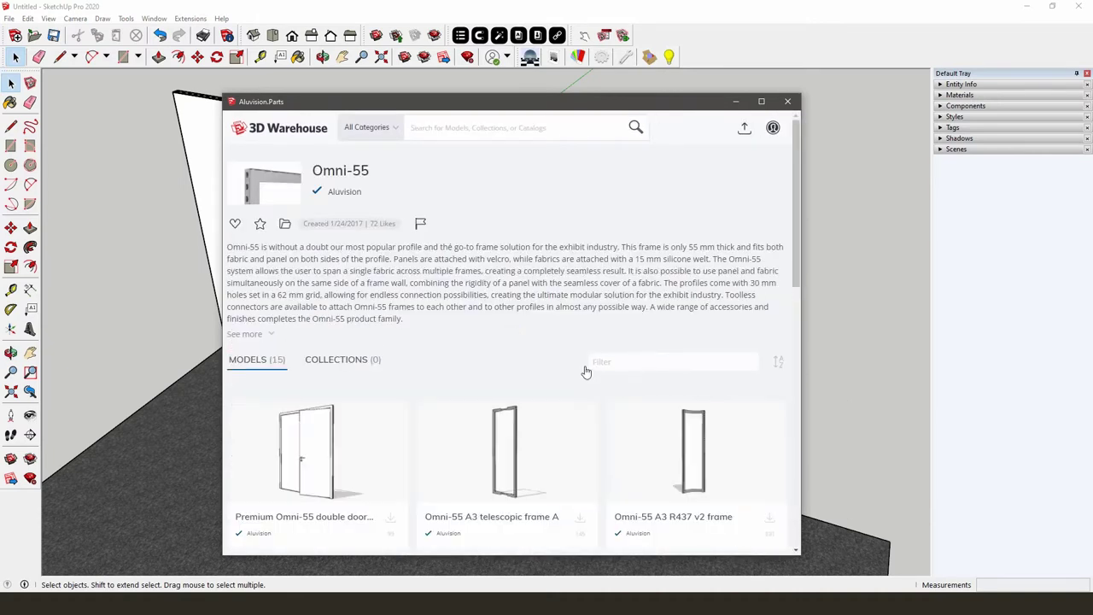
# Load the Premium door A3 from the collection and place it on the carpet in front of the third frame
pyautogui.scroll(-3, 585, 373)
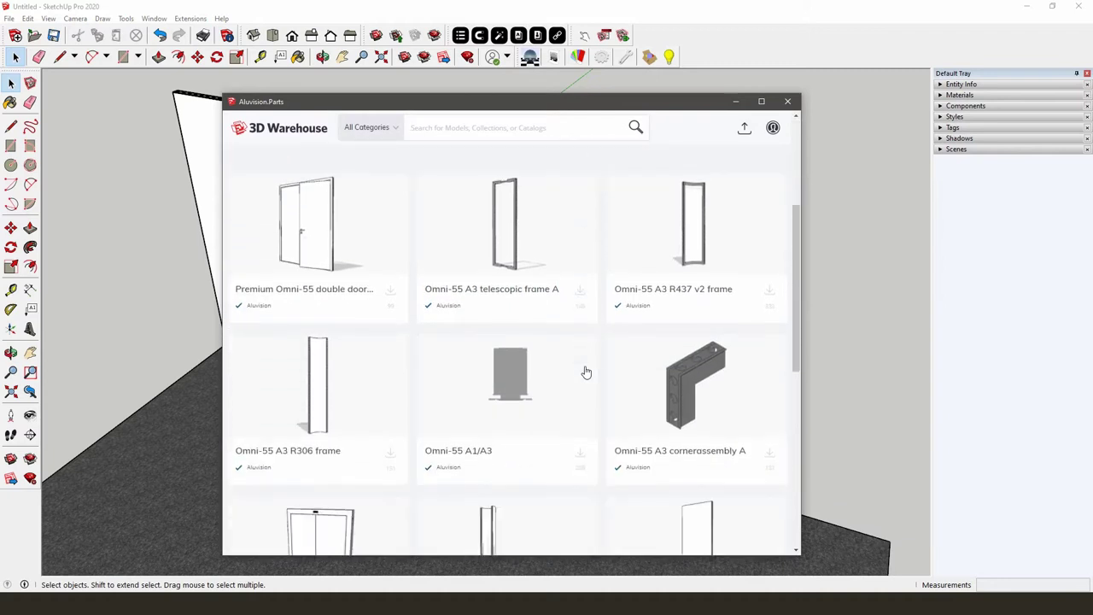
pyautogui.scroll(-6, 586, 372)
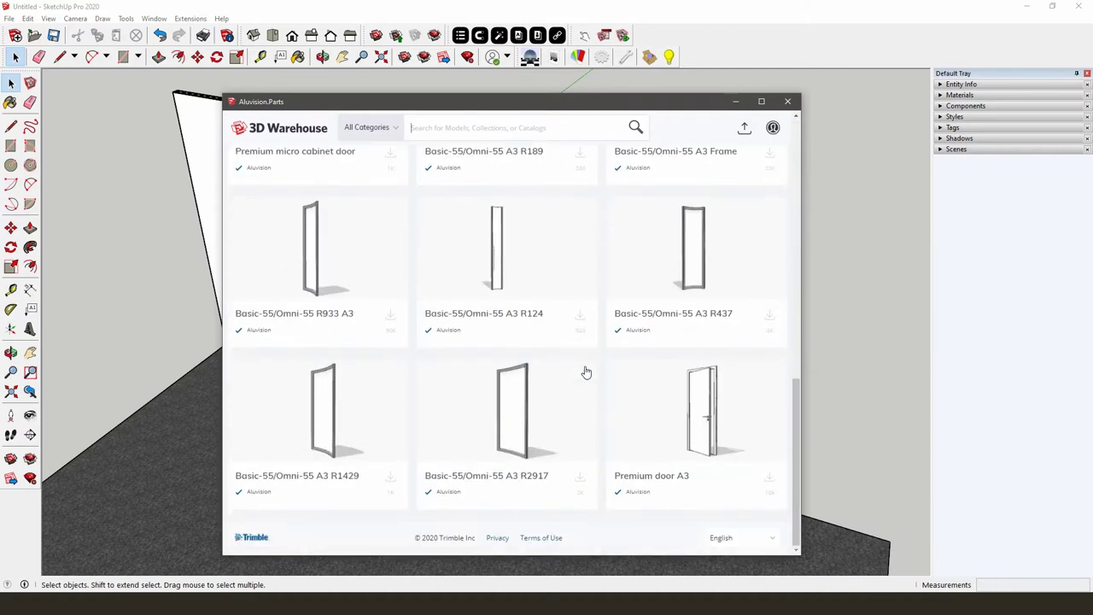
pyautogui.click(770, 479)
pyautogui.click(477, 357)
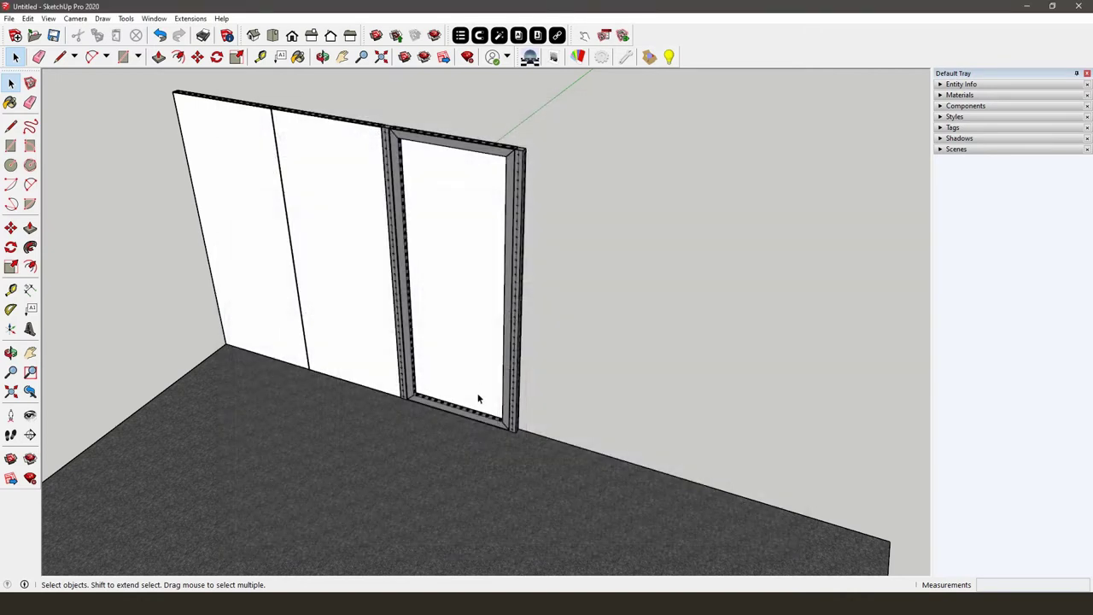
pyautogui.click(388, 456)
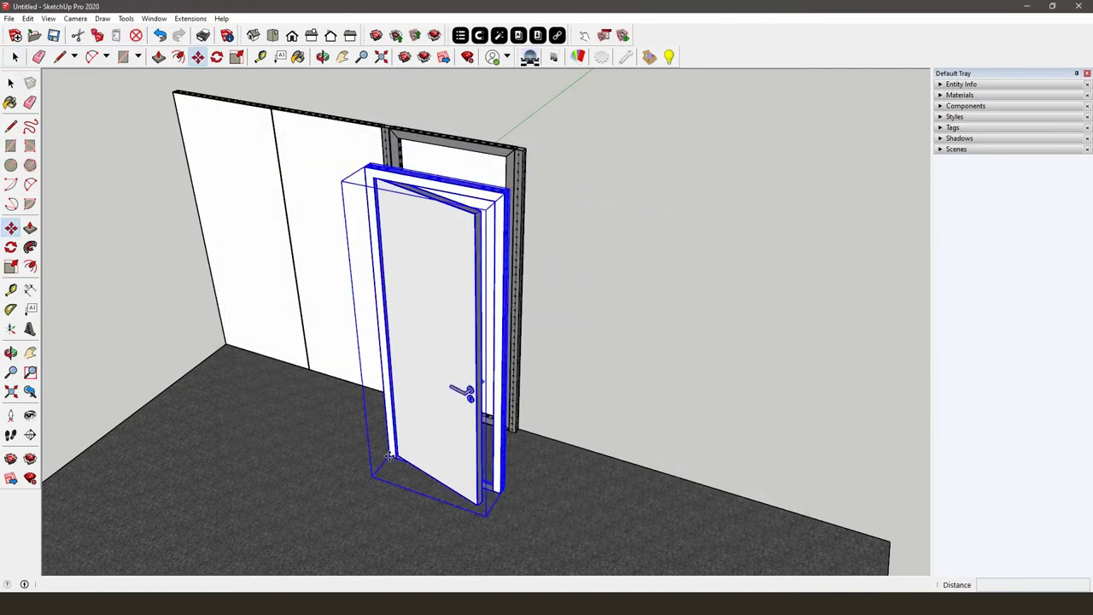
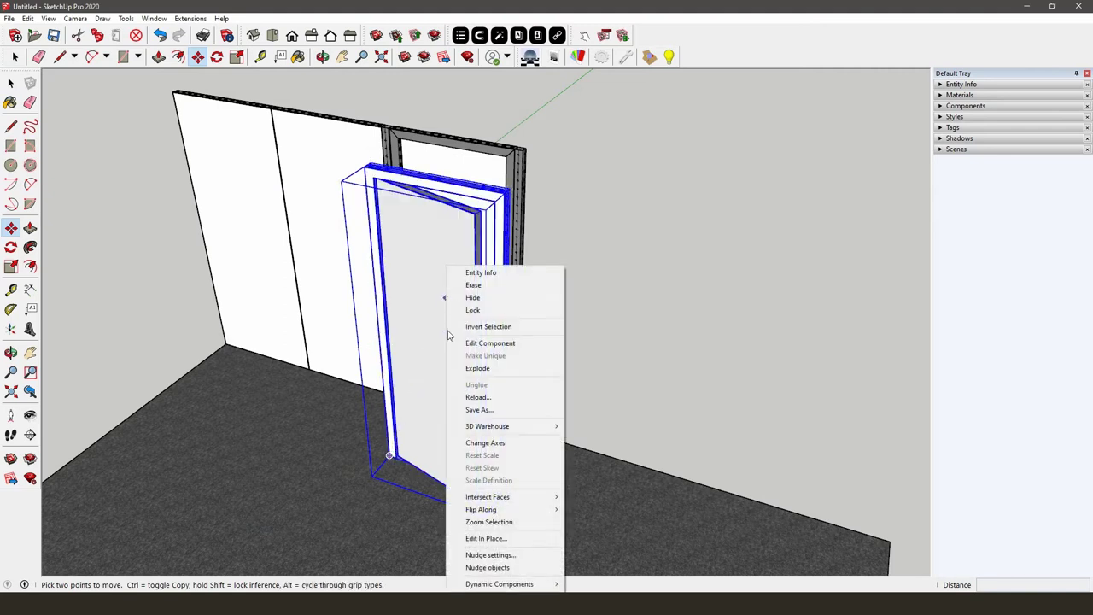
# In the door's Component Options, set Aluvibond back to White, Opening to 30° and Window to Yes, and apply
pyautogui.moveTo(532, 584)
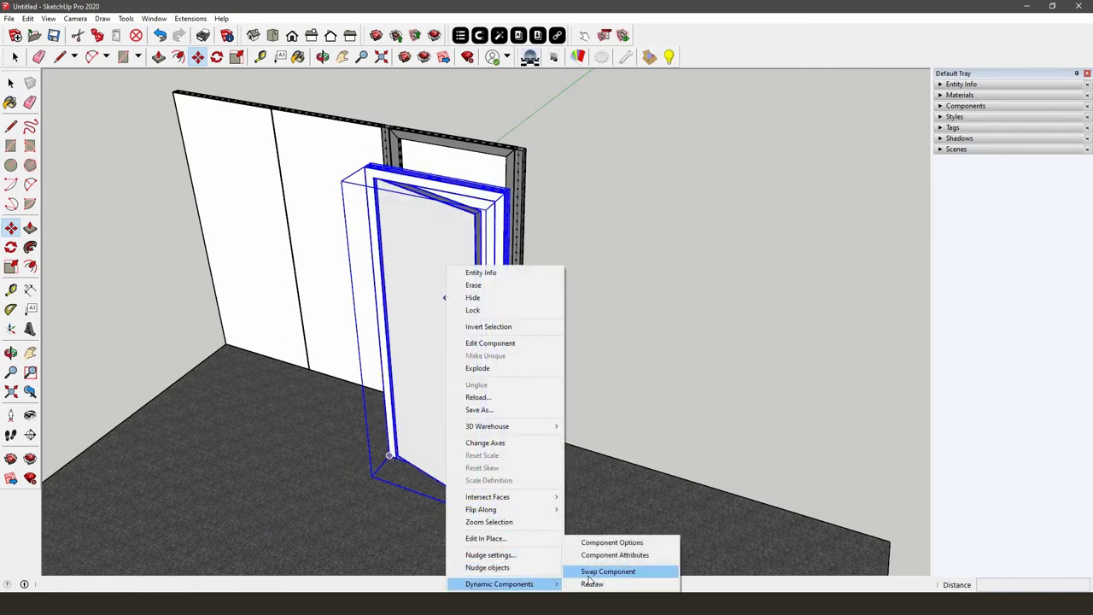
pyautogui.click(594, 543)
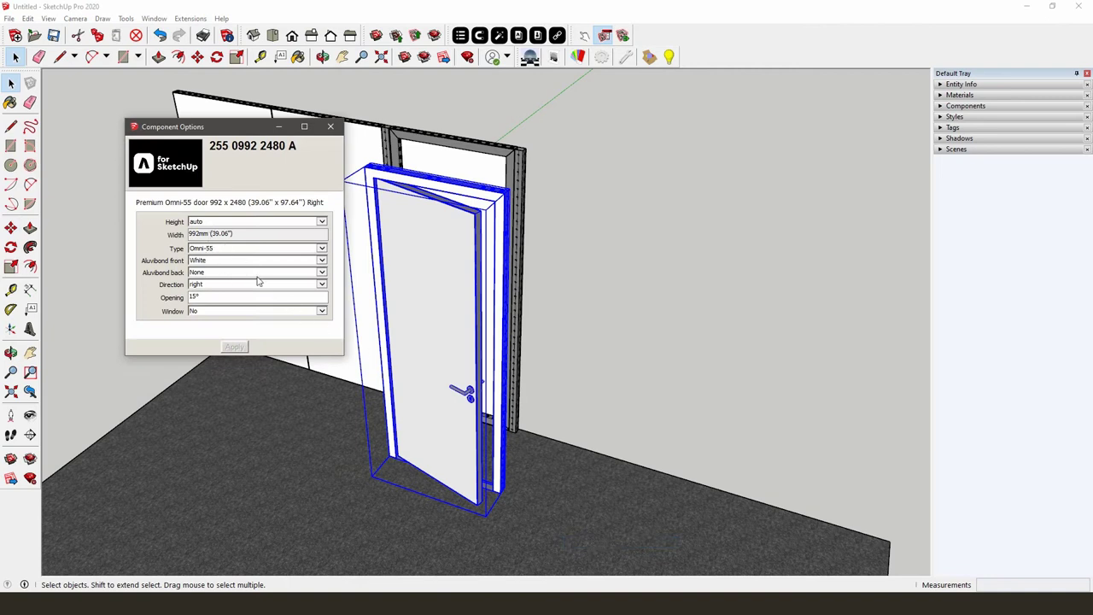
pyautogui.click(322, 274)
pyautogui.click(321, 284)
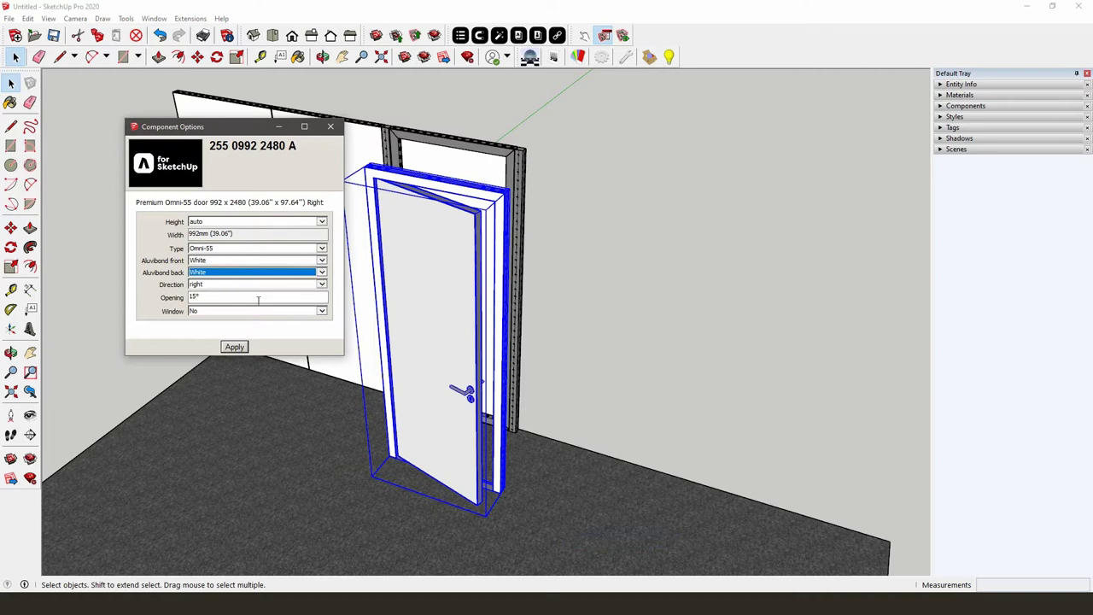
pyautogui.click(220, 295)
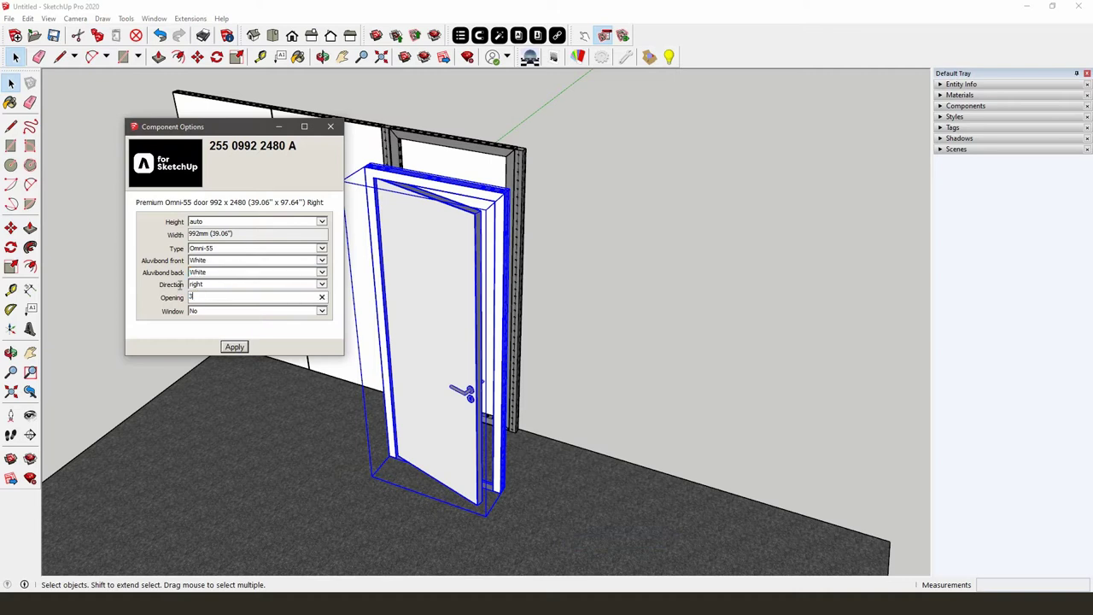
pyautogui.click(322, 311)
pyautogui.click(316, 321)
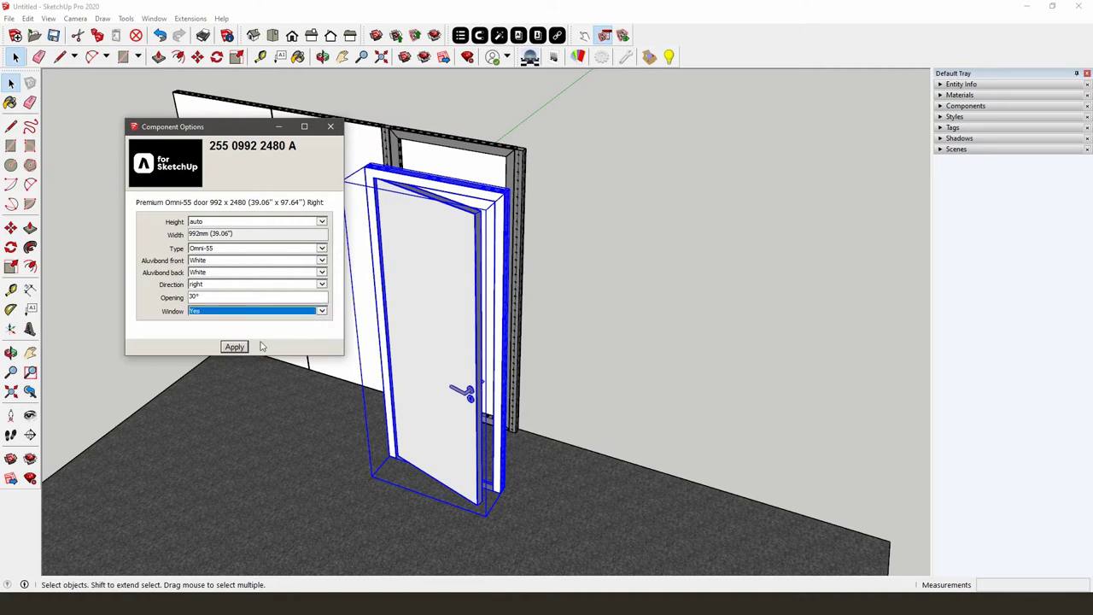
pyautogui.click(234, 347)
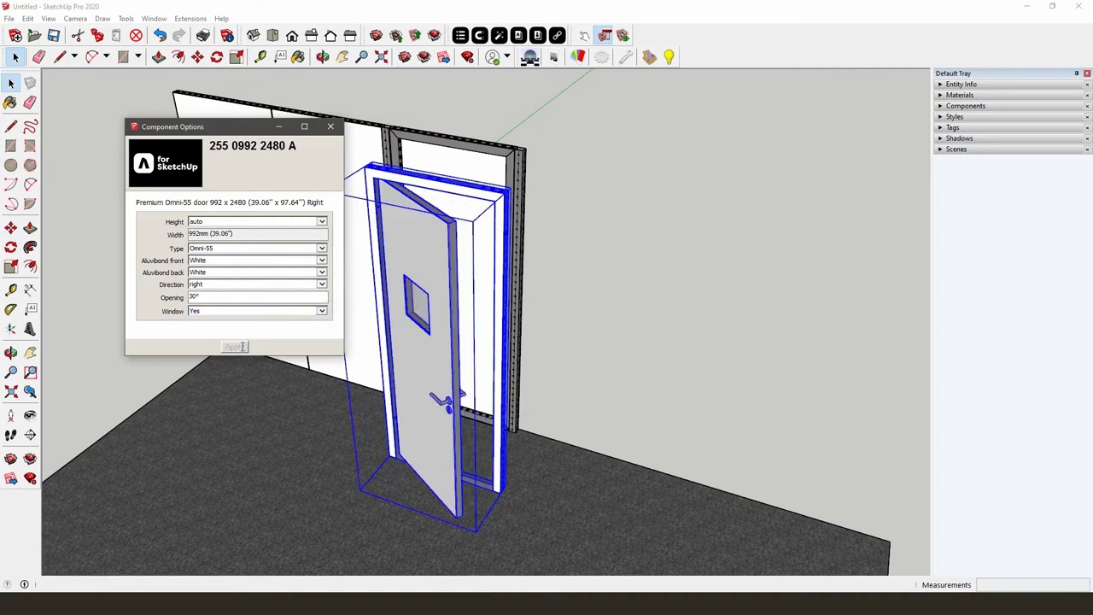
pyautogui.click(332, 128)
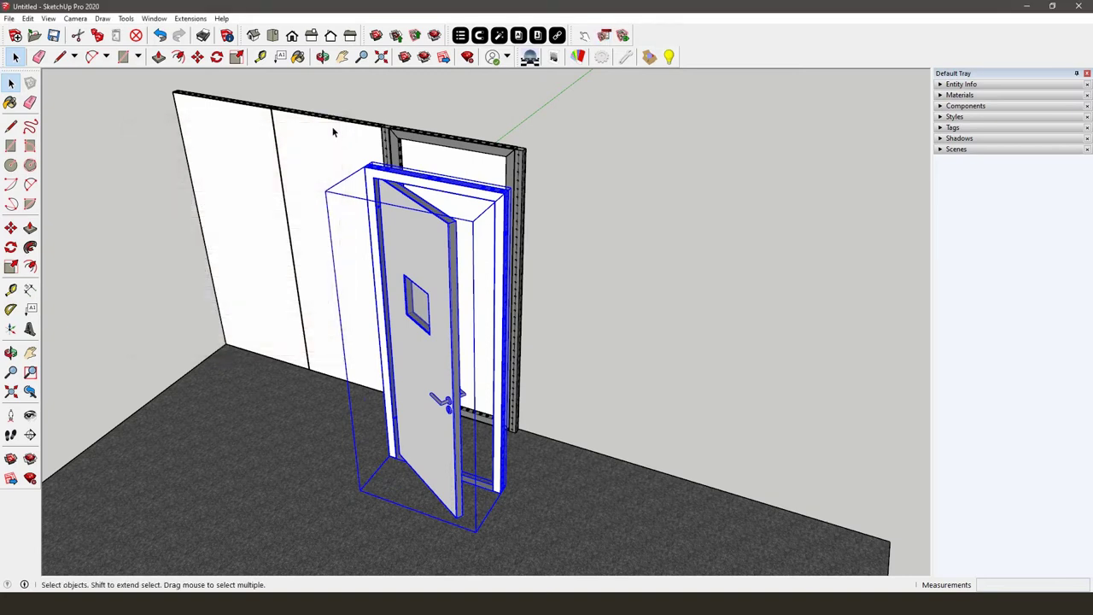
# Connect the door to the front face of the T-corner between the second and third frames, using their upper grab points
pyautogui.click(481, 36)
pyautogui.moveTo(308, 162); pyautogui.dragTo(528, 216, button='middle')
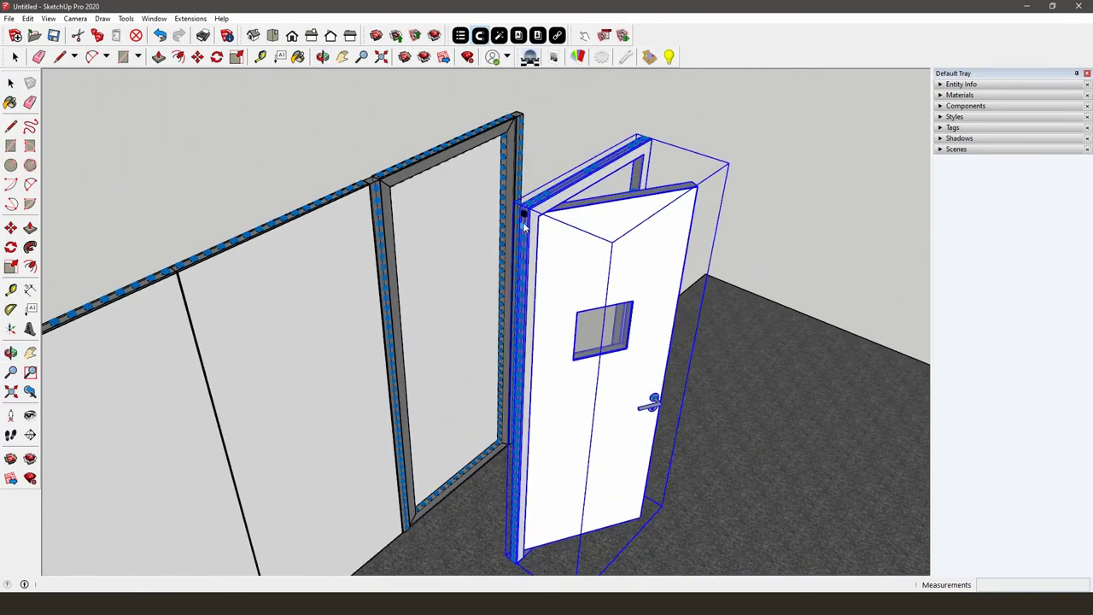
pyautogui.click(376, 193)
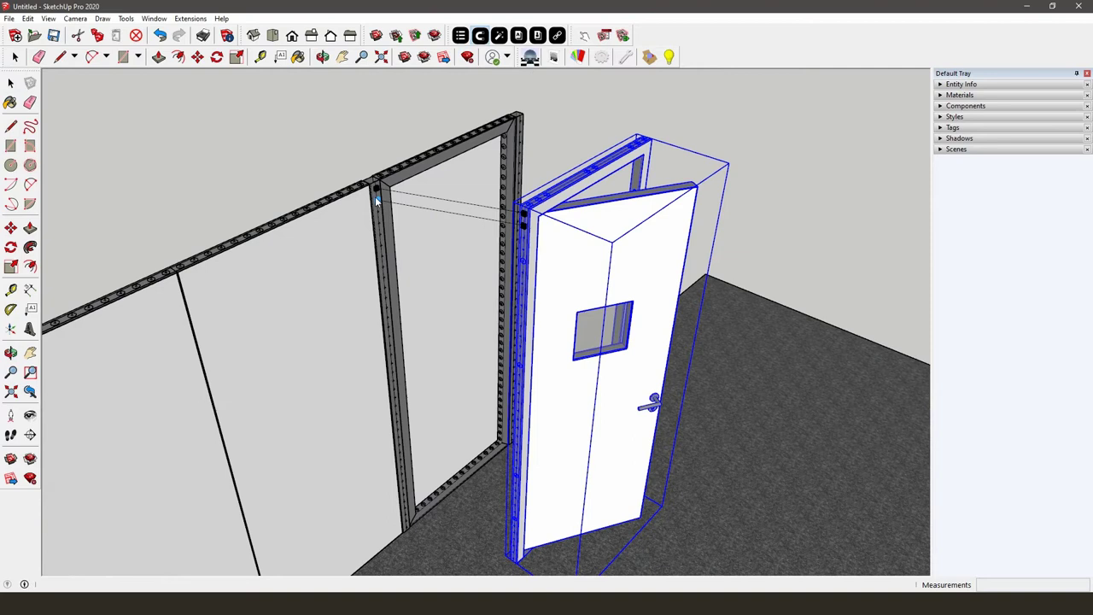
pyautogui.click(375, 197)
pyautogui.scroll(-5, 376, 198)
pyautogui.moveTo(546, 293); pyautogui.dragTo(446, 296, button='middle')
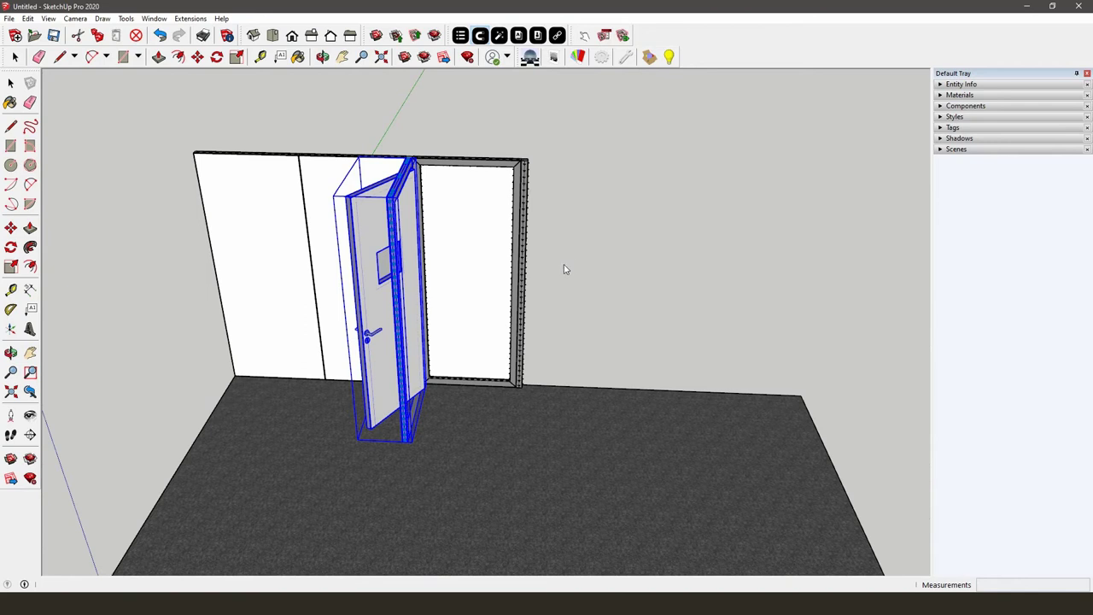
pyautogui.press('space')
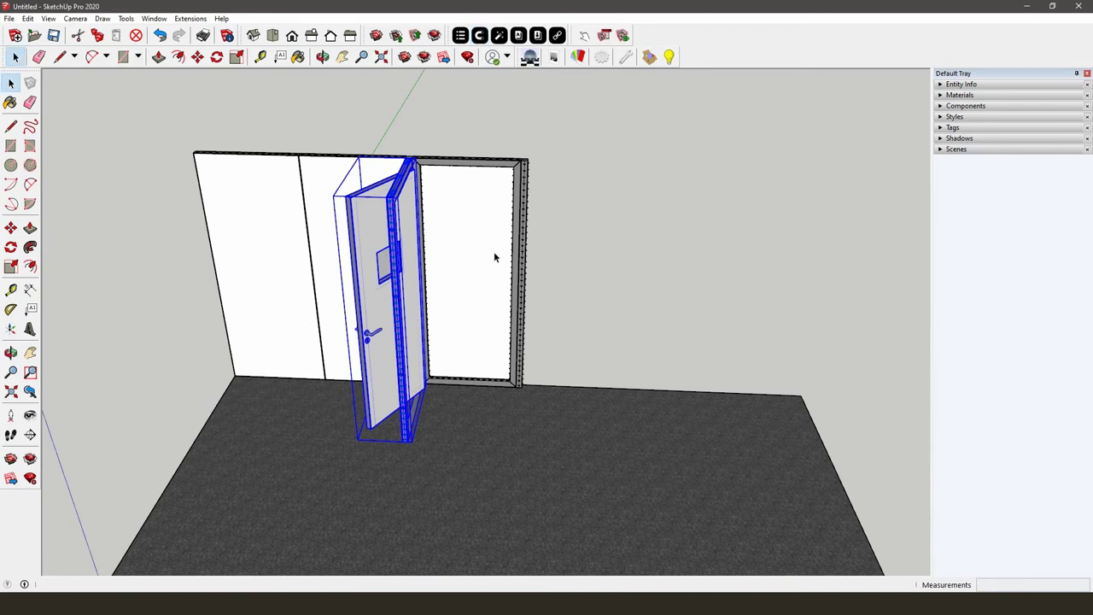
# Copy the third frame and paste it onto the open floor beyond the end T-corner
pyautogui.click(494, 254)
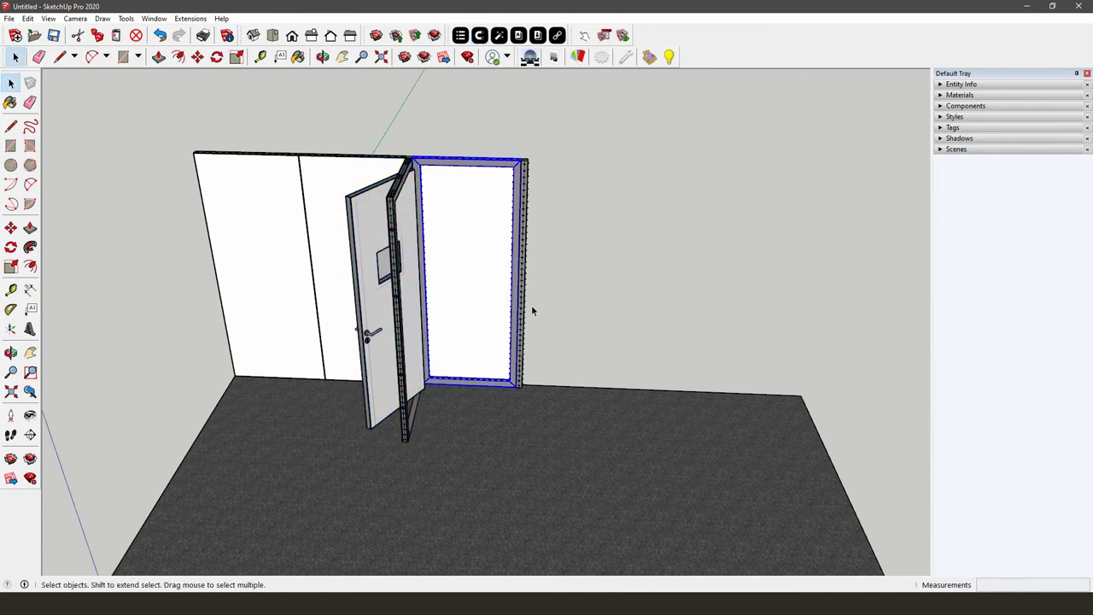
pyautogui.hotkey('ctrl', 'c')
pyautogui.hotkey('ctrl', 'v')
pyautogui.click(593, 421)
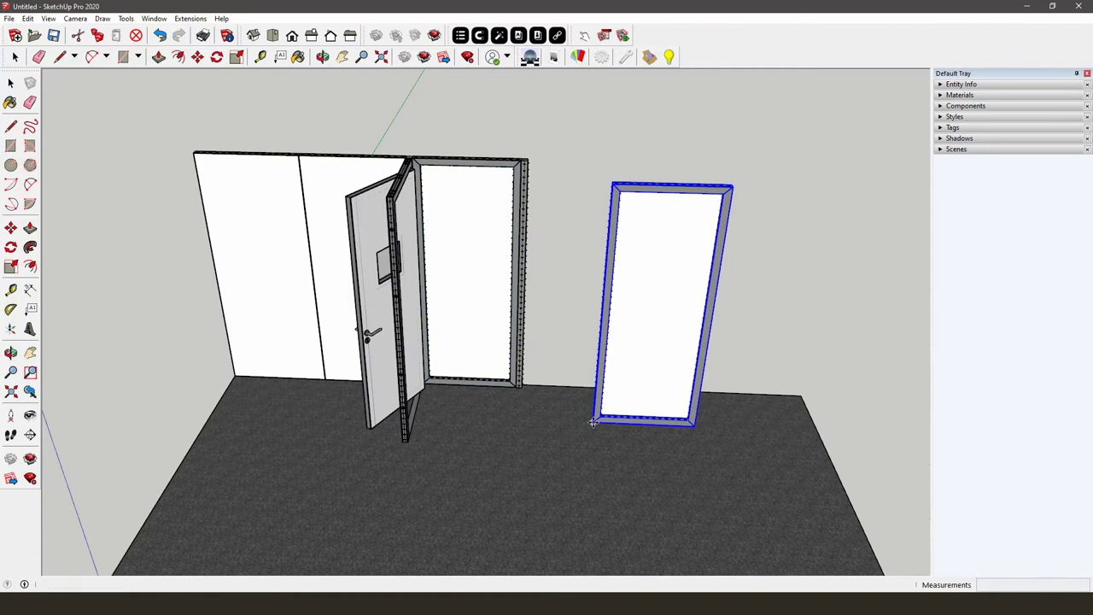
pyautogui.press('m')
# Connect the copied frame to the front face of the end T-corner, perpendicular to the back wall, using the upper grab points
pyautogui.moveTo(451, 293); pyautogui.dragTo(511, 51, button='middle')
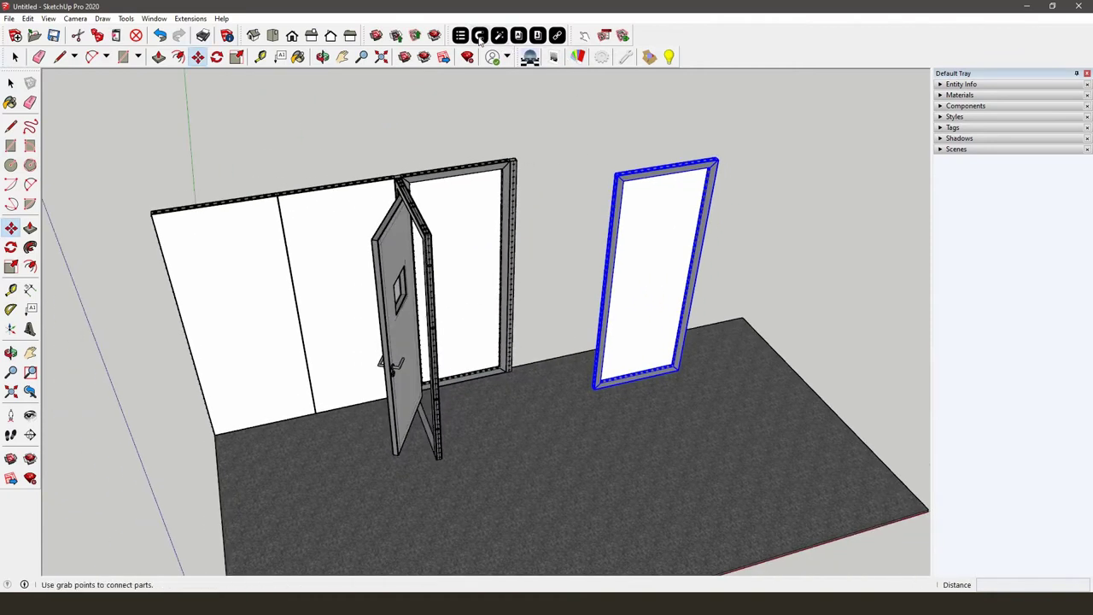
pyautogui.scroll(5, 546, 159)
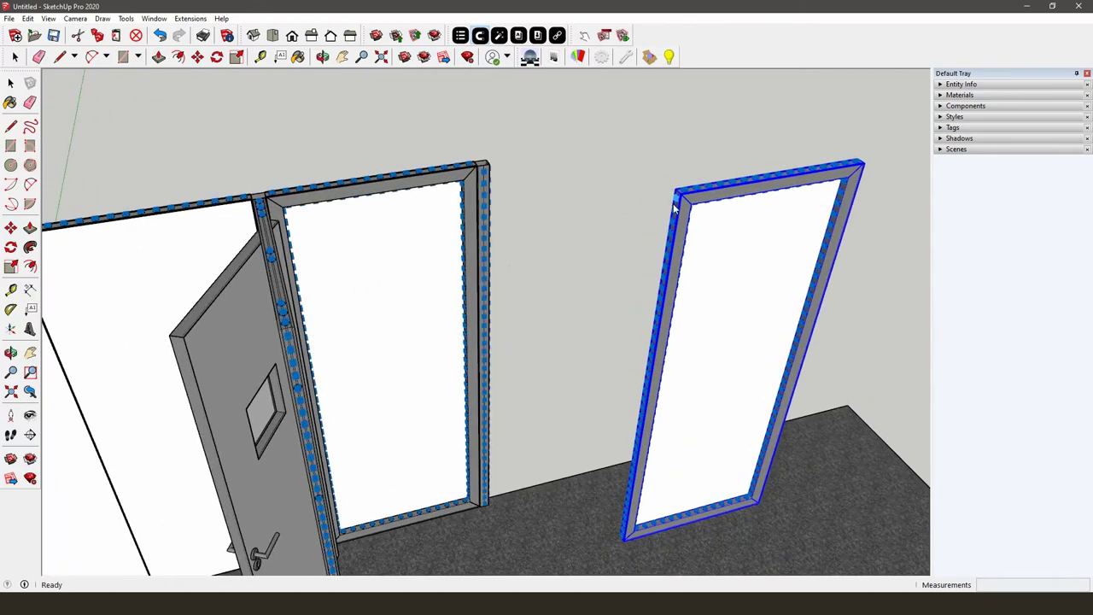
pyautogui.click(483, 180)
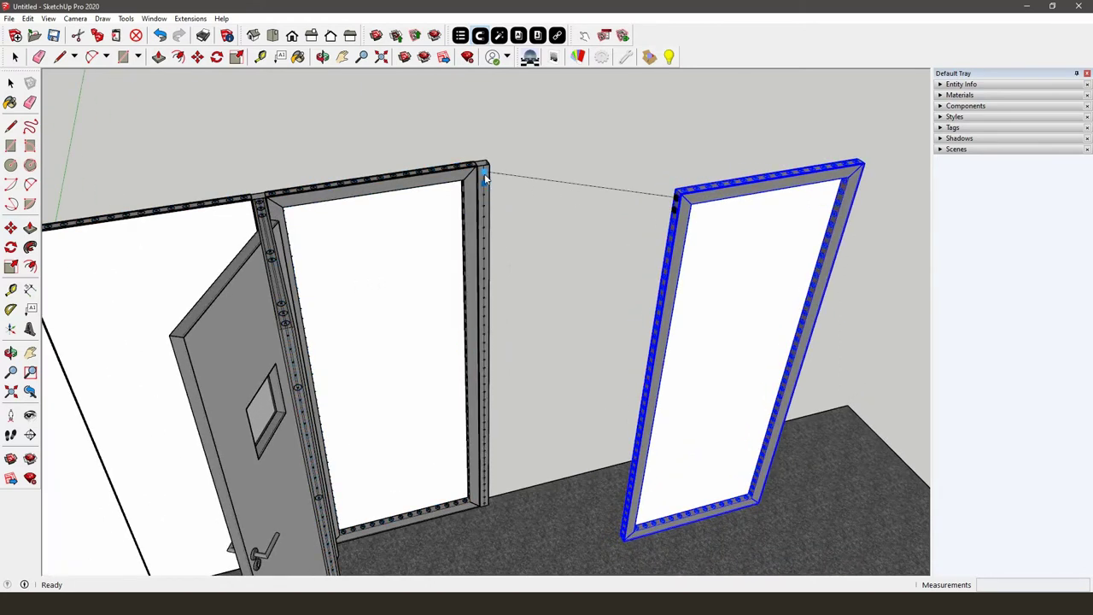
pyautogui.click(548, 154)
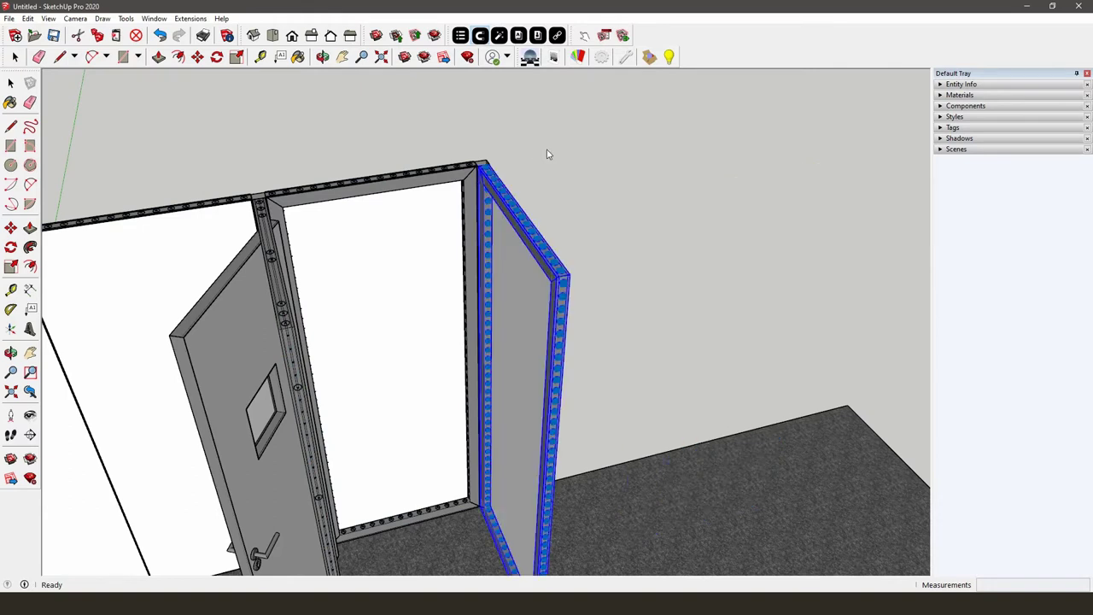
pyautogui.scroll(-3, 548, 145)
pyautogui.press('space')
pyautogui.click(571, 158)
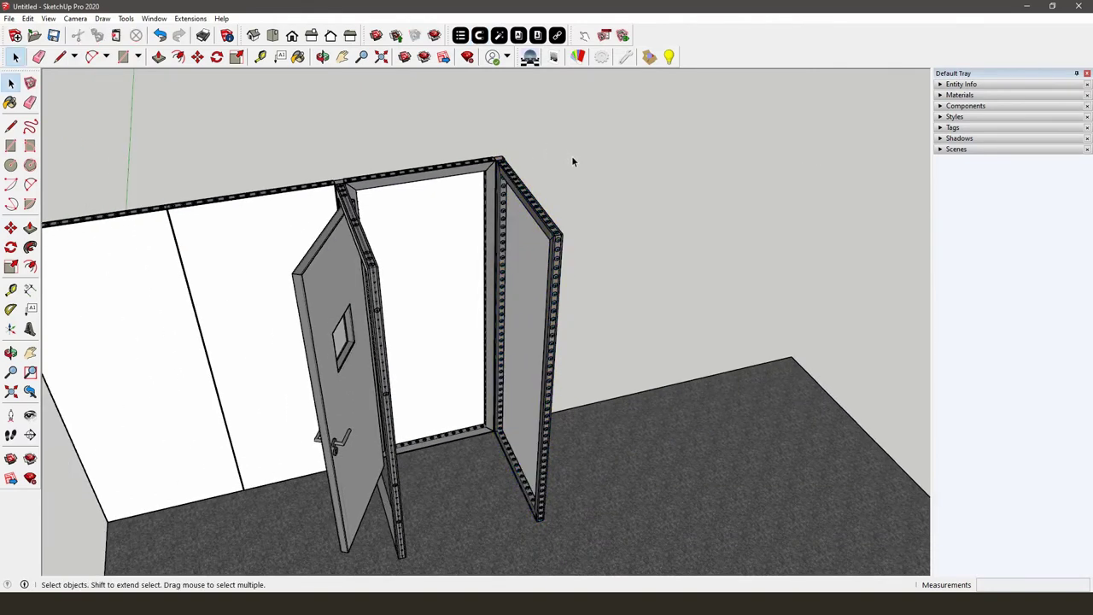
# Load the C90-corner A1 from Aluvision's Corners collection and place it on the carpet beside the perpendicular frame
pyautogui.scroll(-3, 571, 166)
pyautogui.moveTo(572, 181); pyautogui.dragTo(512, 60, button='middle')
pyautogui.click(519, 35)
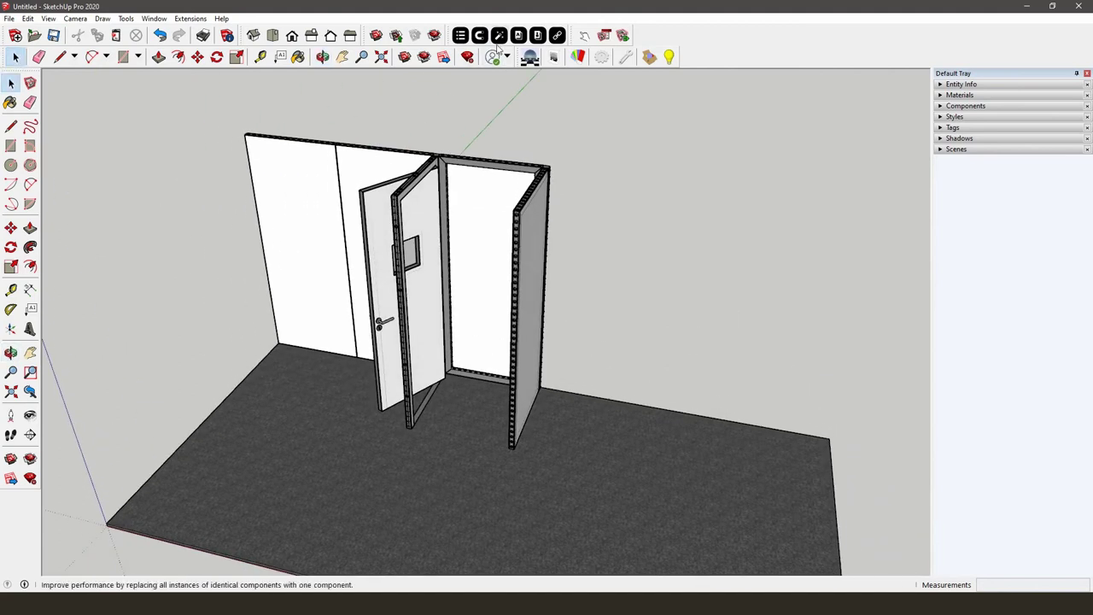
pyautogui.click(518, 35)
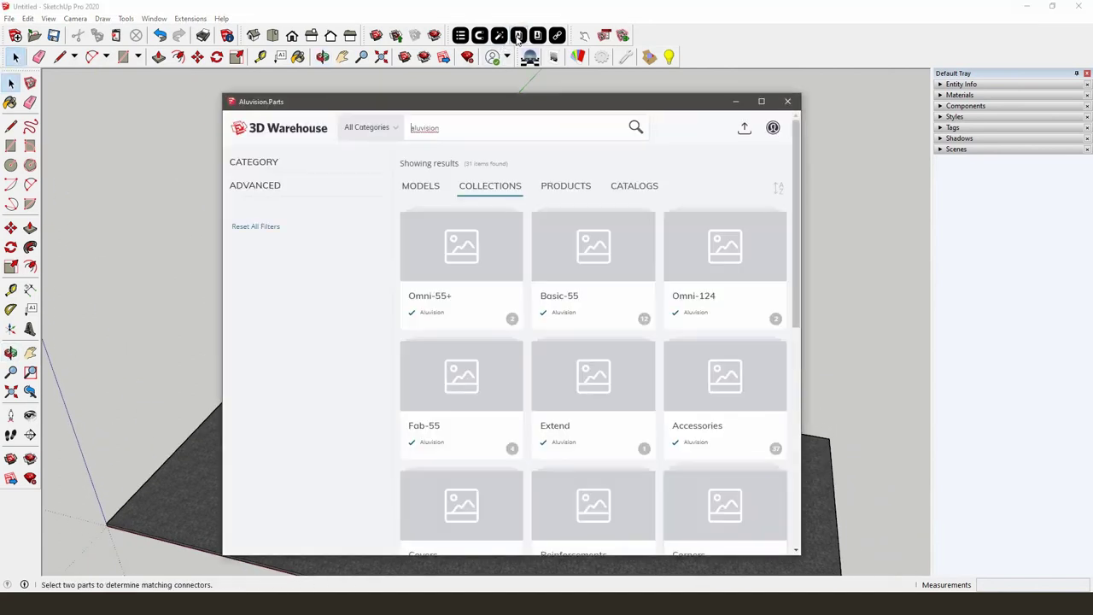
pyautogui.click(708, 494)
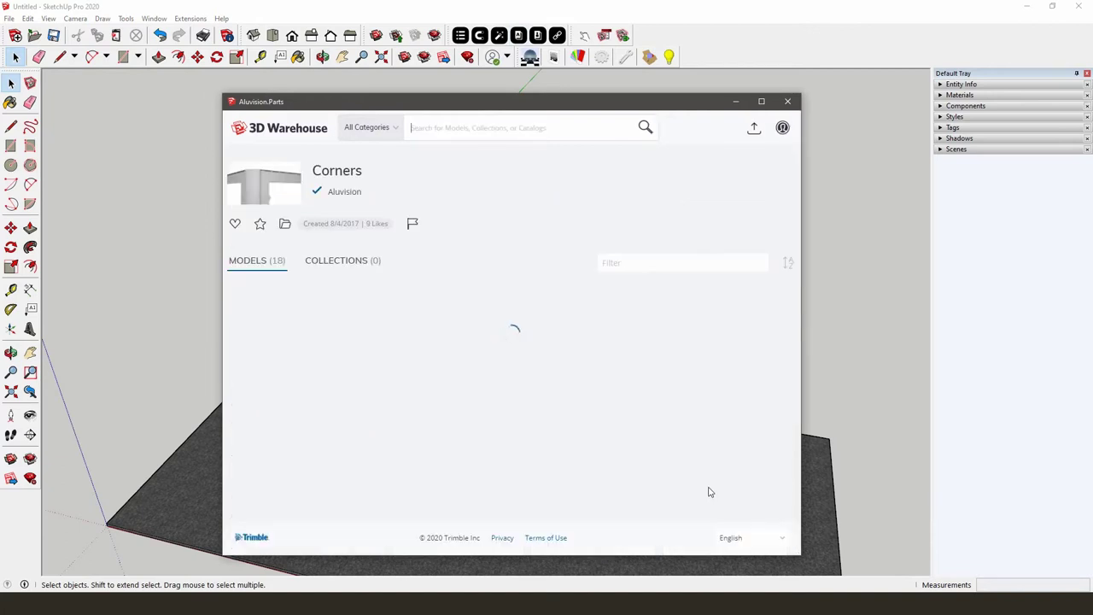
pyautogui.scroll(-3, 604, 337)
pyautogui.scroll(-3, 605, 338)
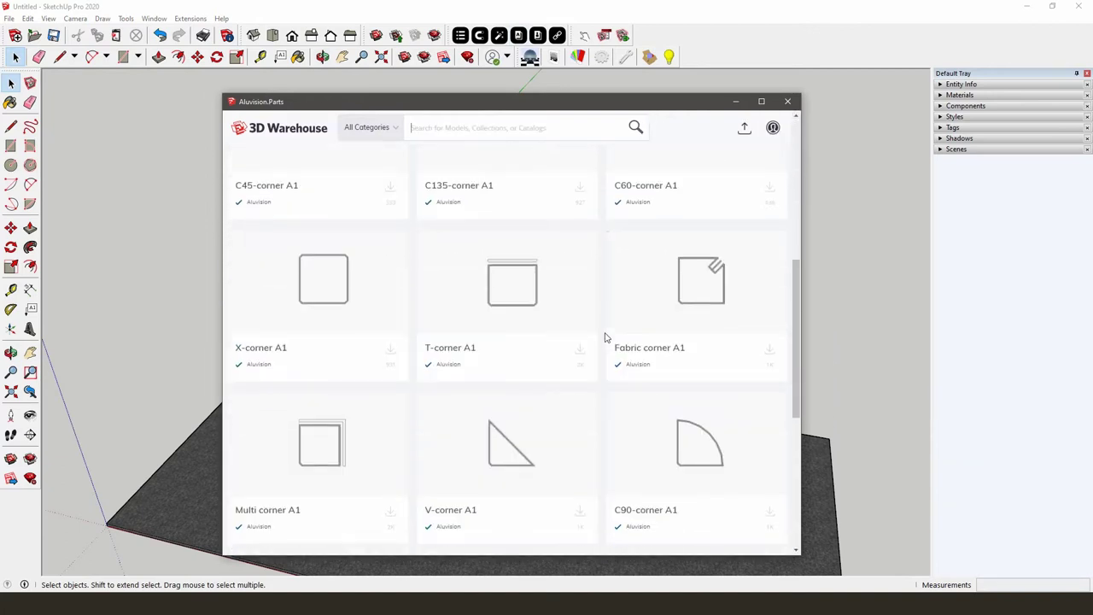
pyautogui.click(769, 395)
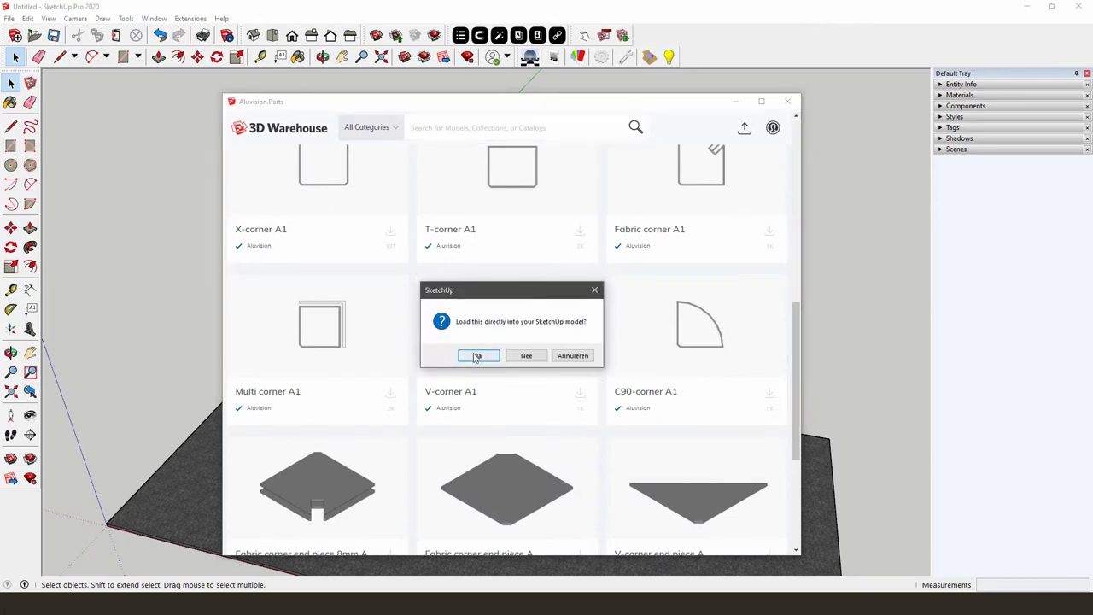
pyautogui.click(476, 357)
pyautogui.moveTo(470, 337); pyautogui.dragTo(592, 214, button='middle')
# Connect the C90-corner to the free front edge of the perpendicular frame, using the two uppermost grab points on each part
pyautogui.scroll(5, 588, 220)
pyautogui.scroll(3, 588, 219)
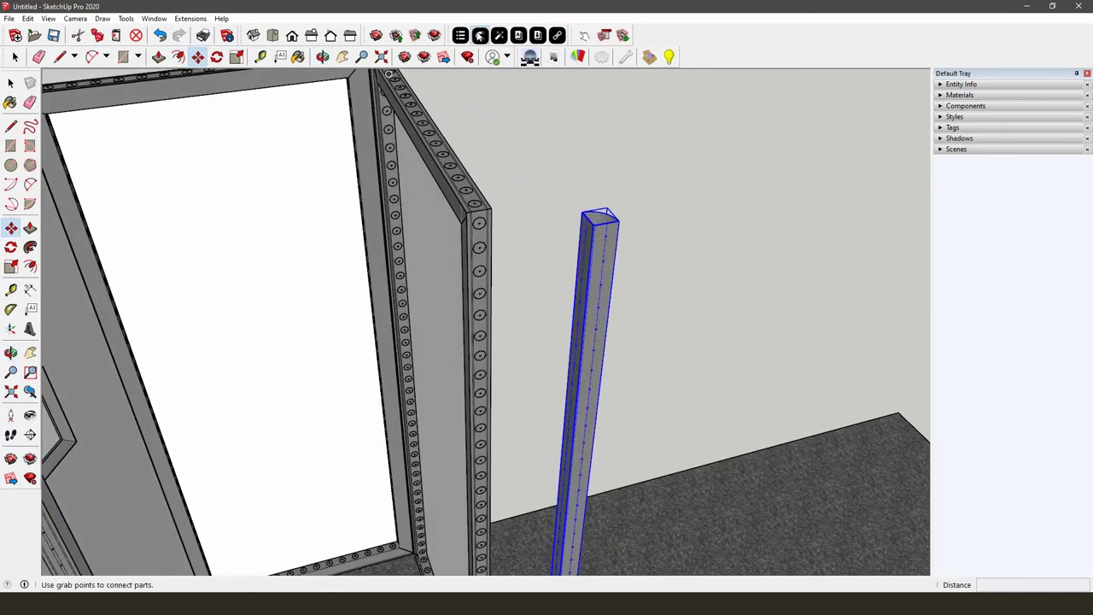
pyautogui.click(480, 35)
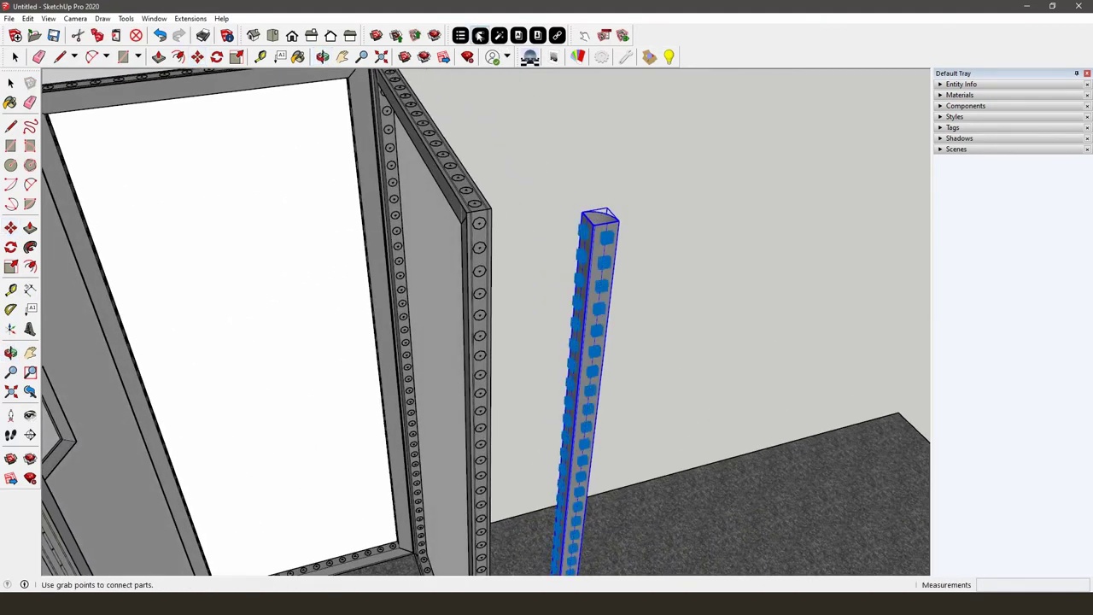
pyautogui.click(581, 248)
pyautogui.click(480, 226)
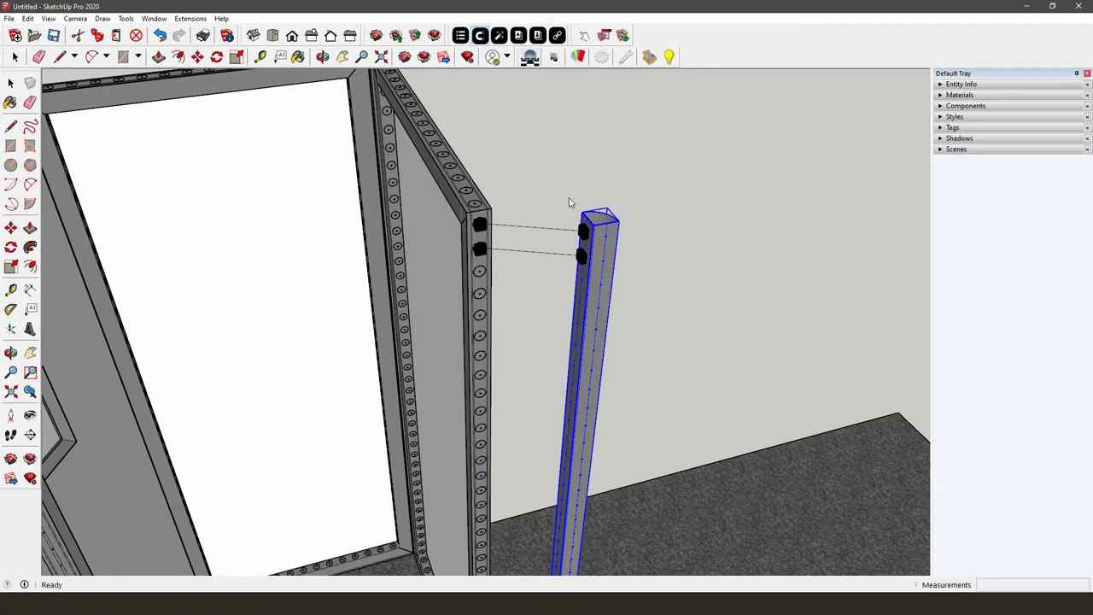
pyautogui.press('space')
pyautogui.moveTo(616, 178)
pyautogui.mouseDown(button='middle')
pyautogui.moveTo(641, 176)
pyautogui.moveTo(607, 195)
pyautogui.moveTo(752, 119)
pyautogui.moveTo(688, 154)
pyautogui.mouseUp(button='middle')
pyautogui.scroll(-2, 640, 176)
pyautogui.moveTo(498, 319); pyautogui.dragTo(540, 400, button='middle')
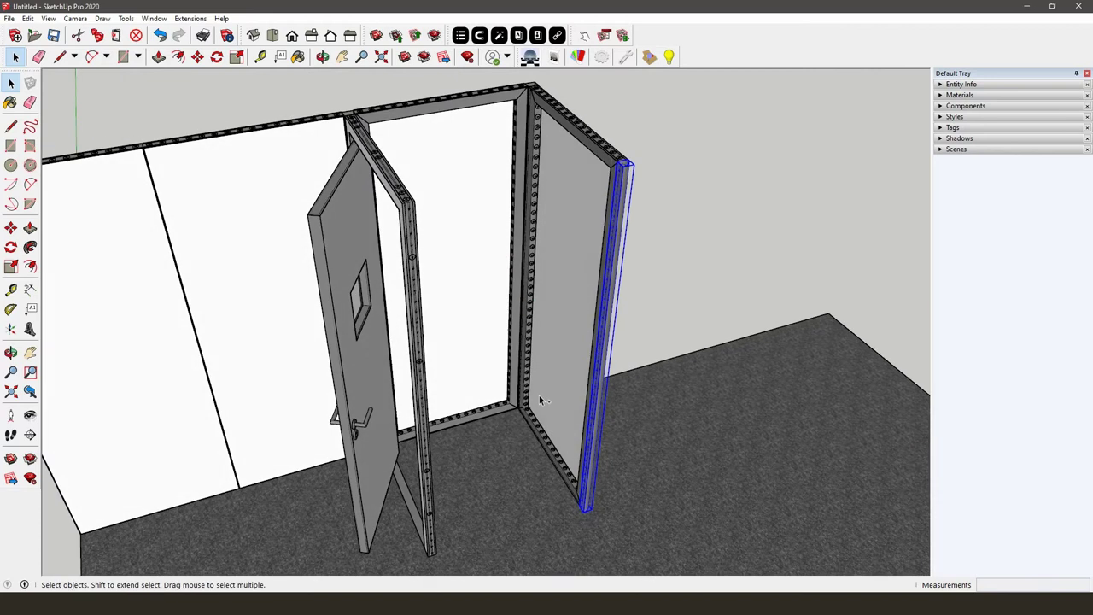
# Paste a copy of the C90-corner onto the carpet and connect it to the door frame's free edge by their upper grab points
pyautogui.hotkey('ctrl', 'z')
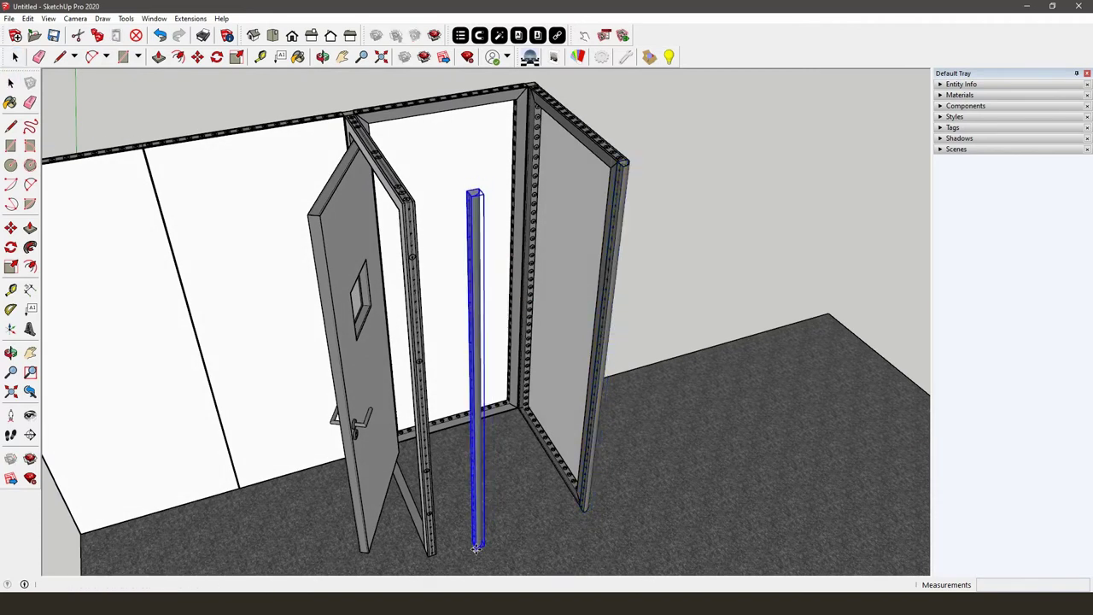
pyautogui.press('m')
pyautogui.moveTo(443, 199); pyautogui.dragTo(478, 216, button='middle')
pyautogui.scroll(6, 475, 220)
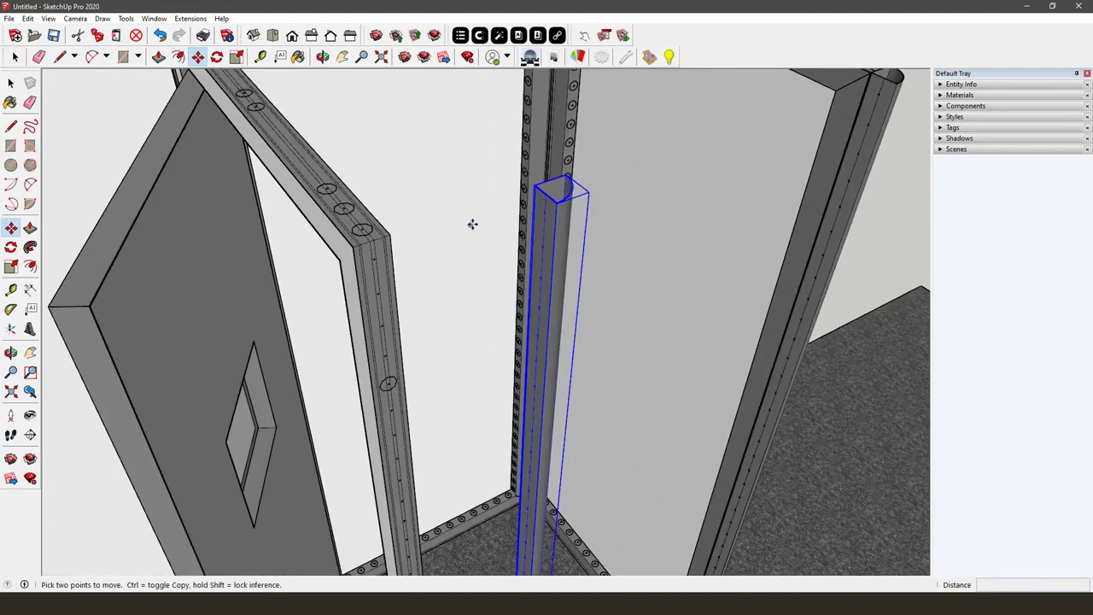
pyautogui.click(481, 36)
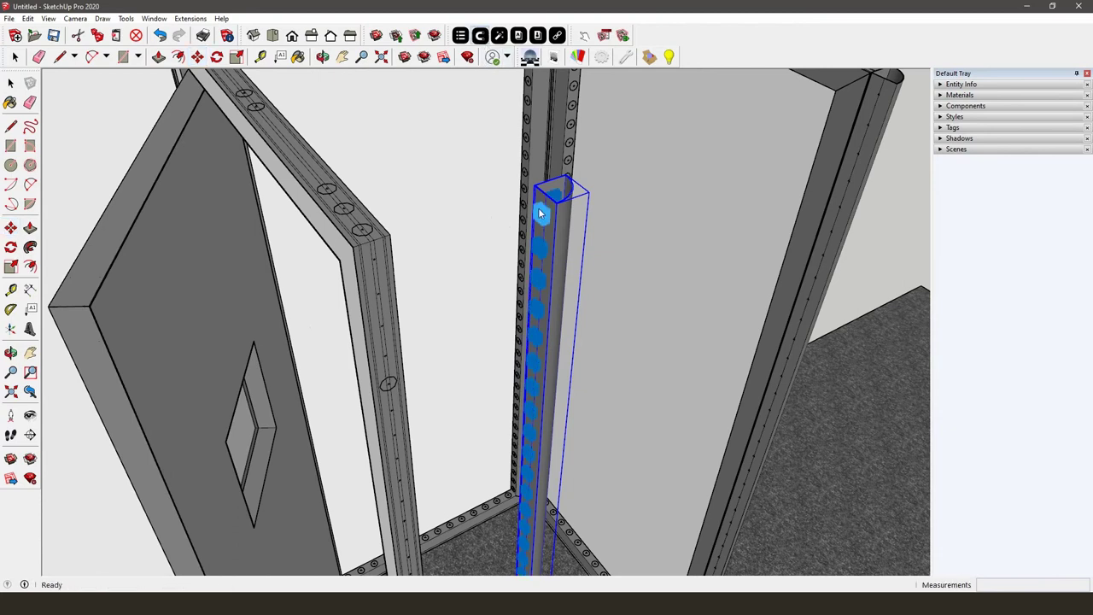
pyautogui.click(541, 215)
pyautogui.click(541, 249)
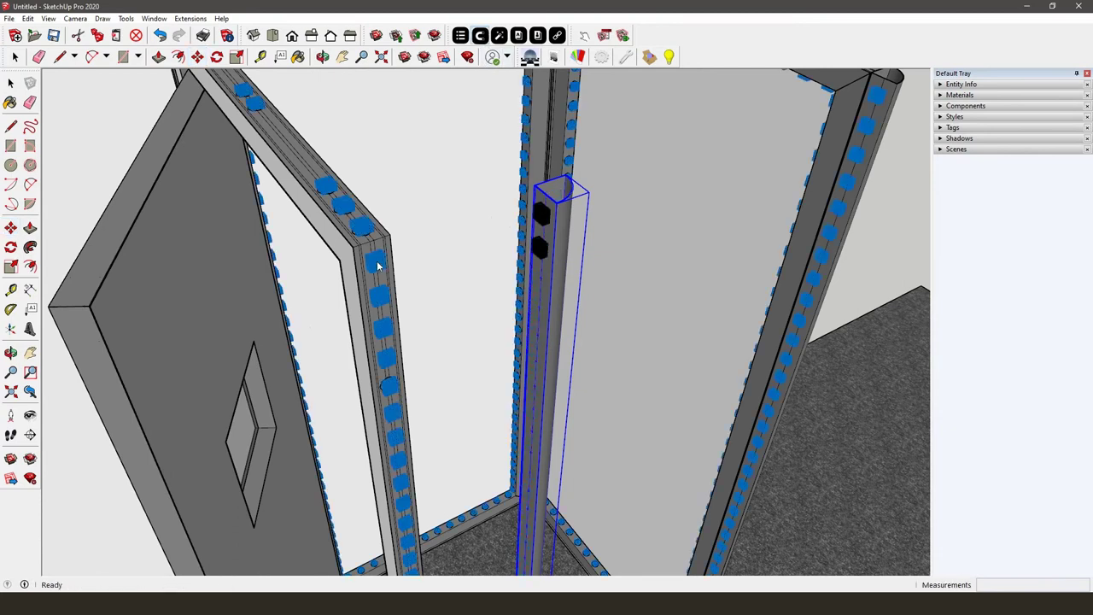
pyautogui.click(375, 262)
pyautogui.click(378, 297)
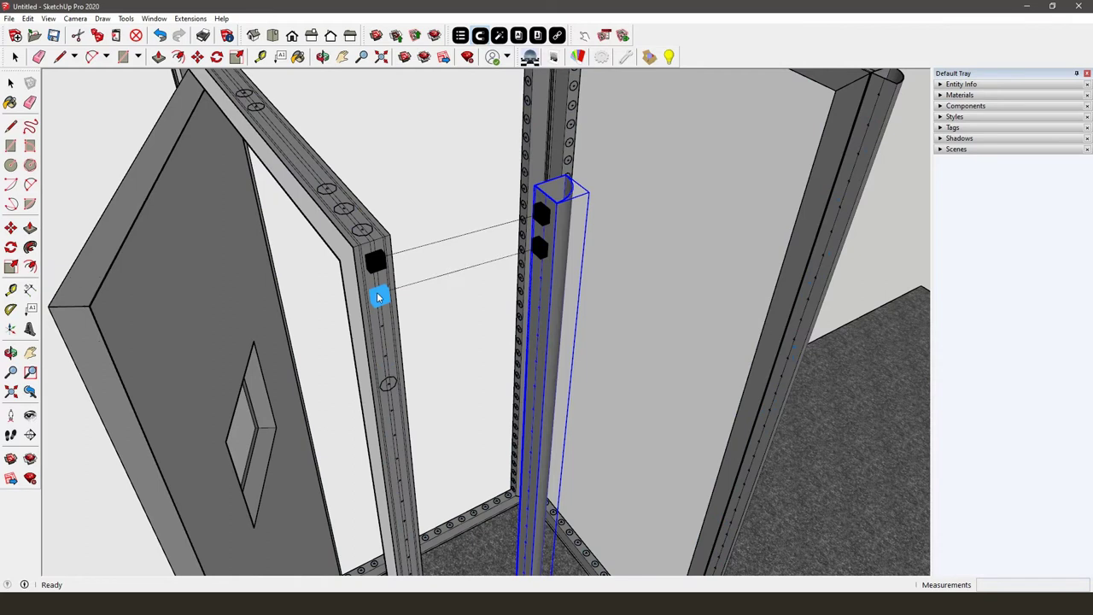
pyautogui.press('space')
pyautogui.scroll(-5, 444, 186)
pyautogui.moveTo(445, 185); pyautogui.dragTo(500, 269, button='middle')
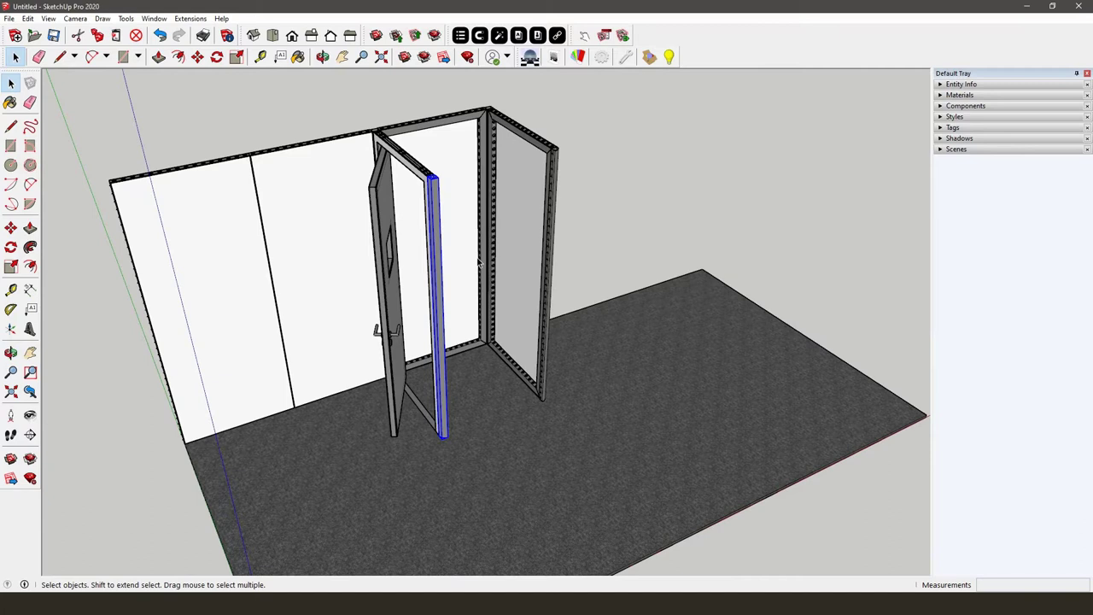
# Copy the second frame of the back wall and paste it onto the open carpet in front of the booth walls
pyautogui.click(340, 292)
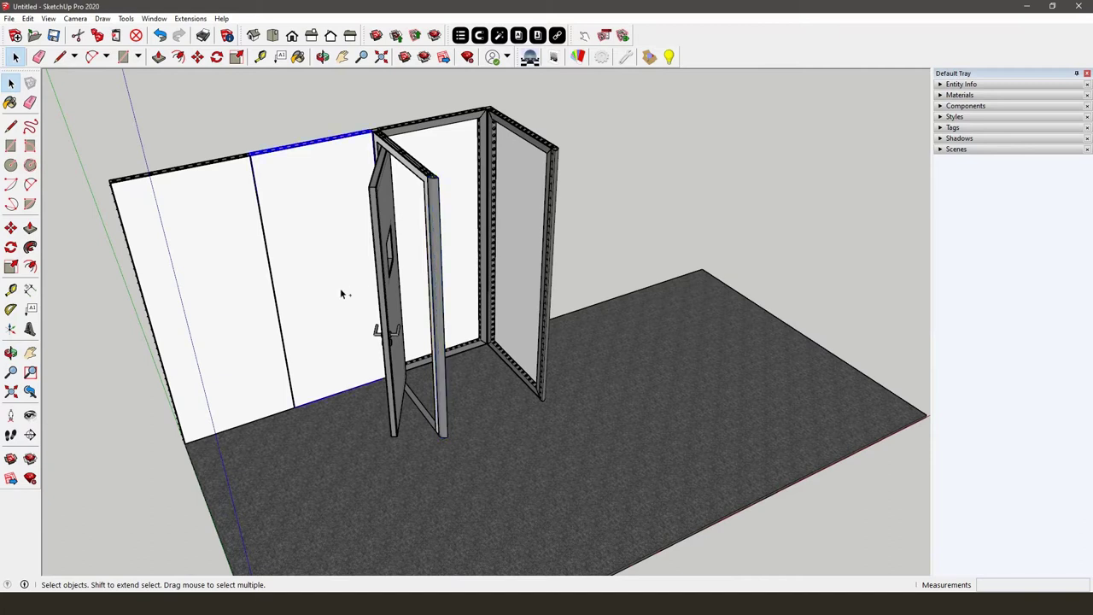
pyautogui.hotkey('ctrl', 'c')
pyautogui.hotkey('ctrl', 'v')
pyautogui.click(526, 474)
pyautogui.press('m')
pyautogui.moveTo(549, 393); pyautogui.dragTo(488, 361, button='middle')
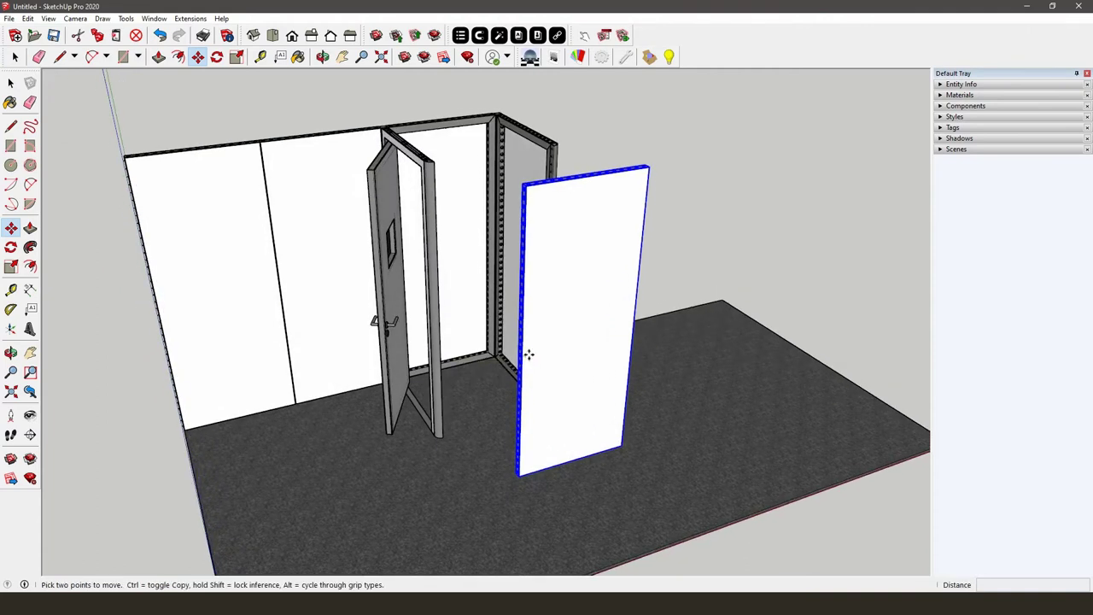
# In the pasted frame's Component Options, set Height to 1178mm (46.38"), apply it and close the options
pyautogui.rightClick(559, 218)
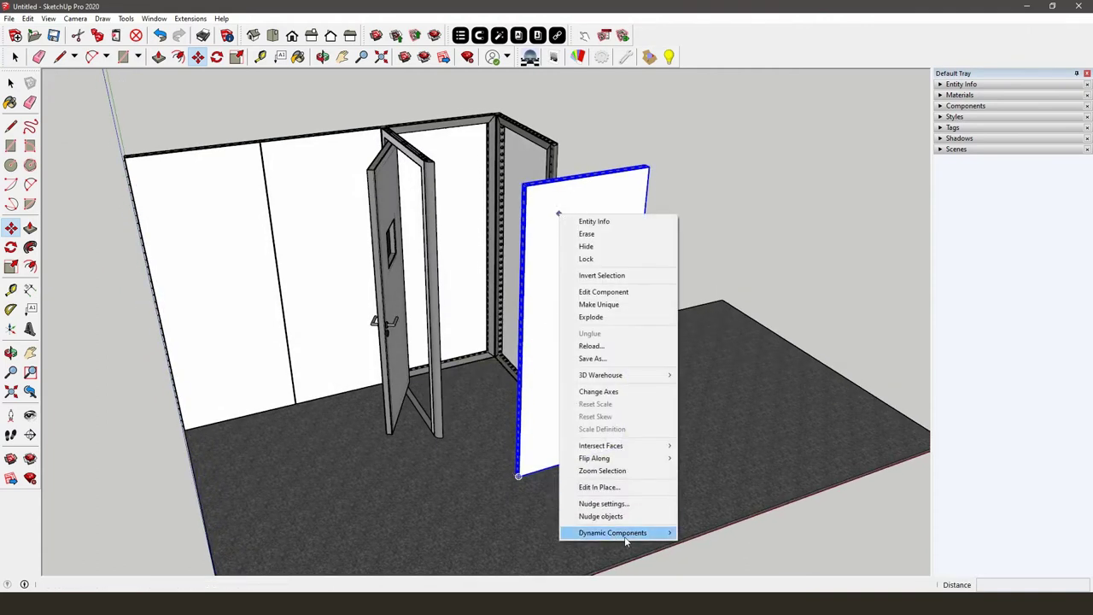
pyautogui.moveTo(630, 533)
pyautogui.click(725, 533)
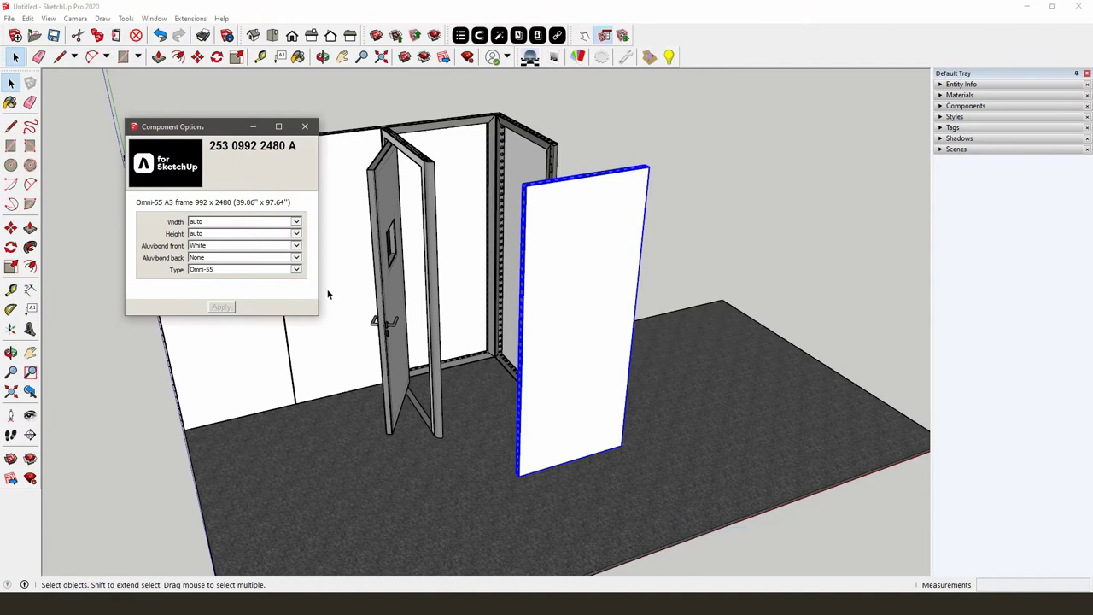
pyautogui.click(296, 234)
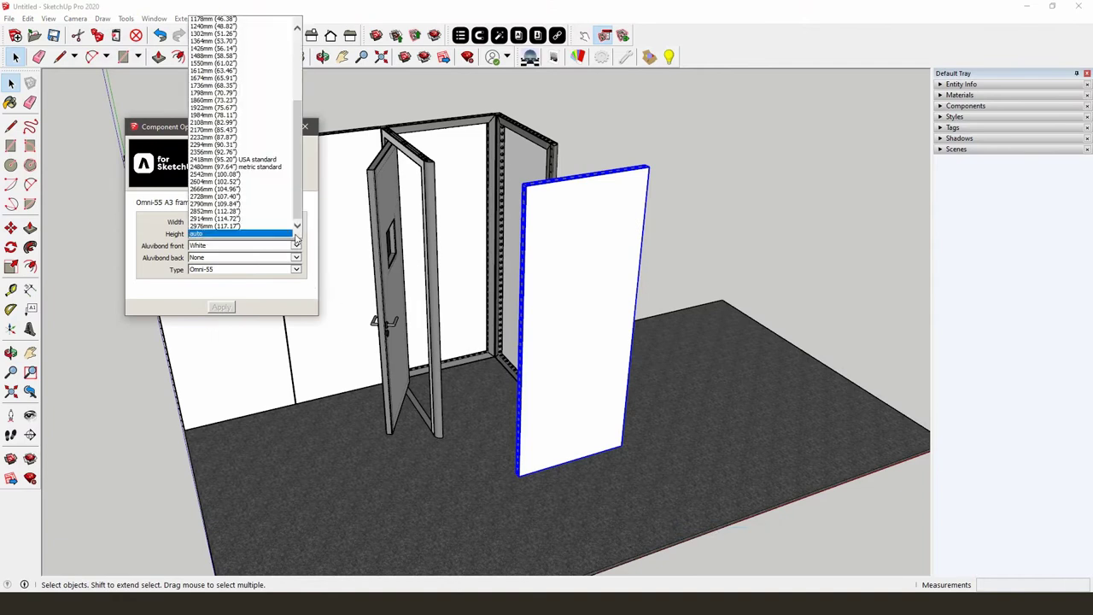
pyautogui.press('Escape')
pyautogui.press('Down')
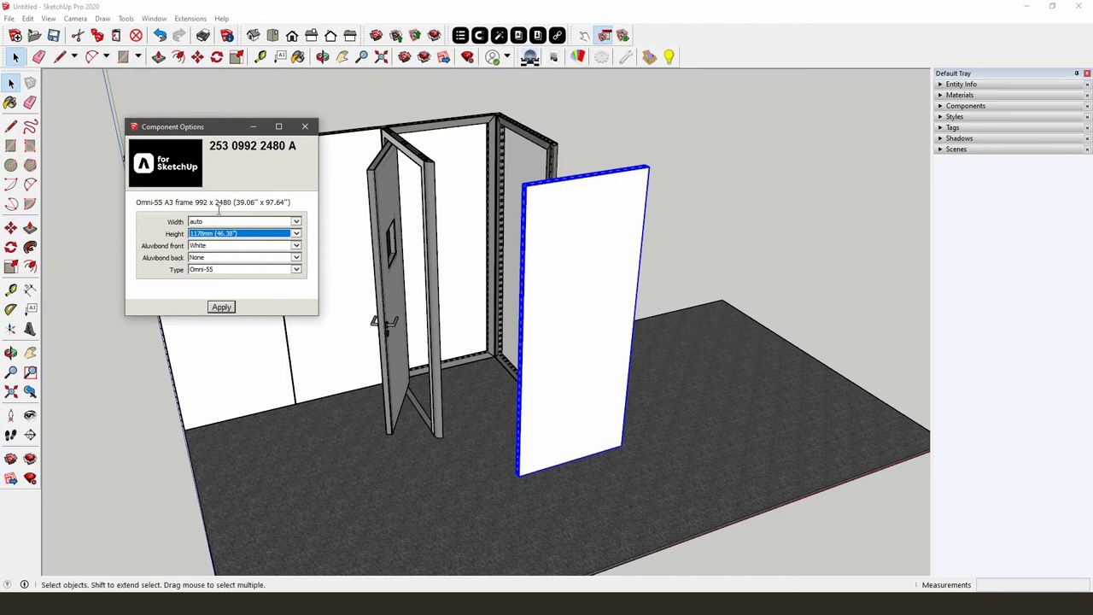
pyautogui.click(221, 307)
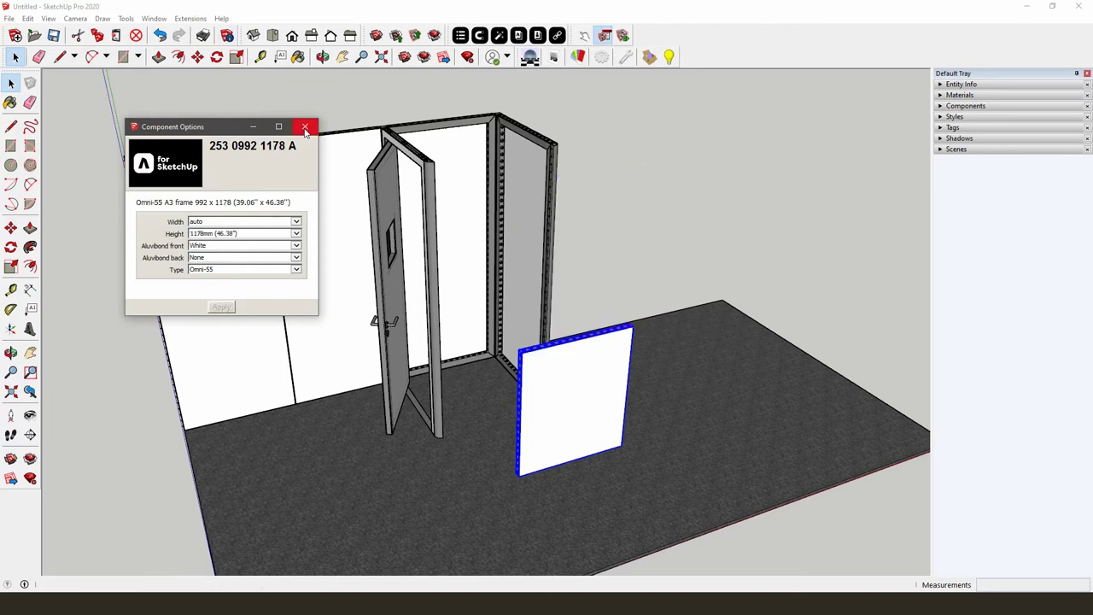
pyautogui.click(304, 128)
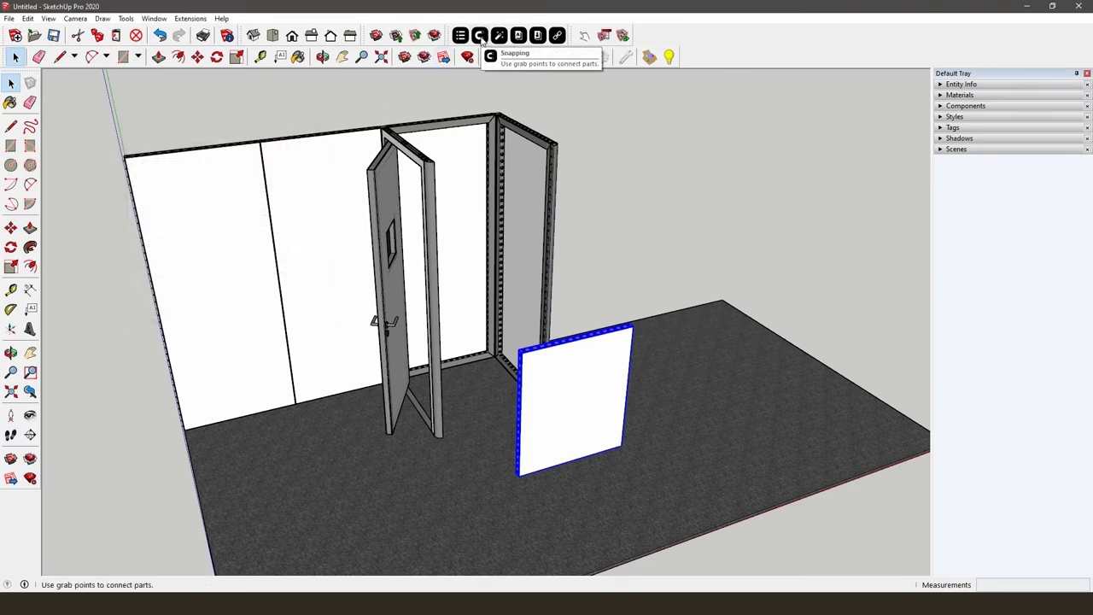
# Connect the low frame between the two C90-corners at floor level, using their lowest grab points, to close the front
pyautogui.click(480, 37)
pyautogui.scroll(6, 517, 483)
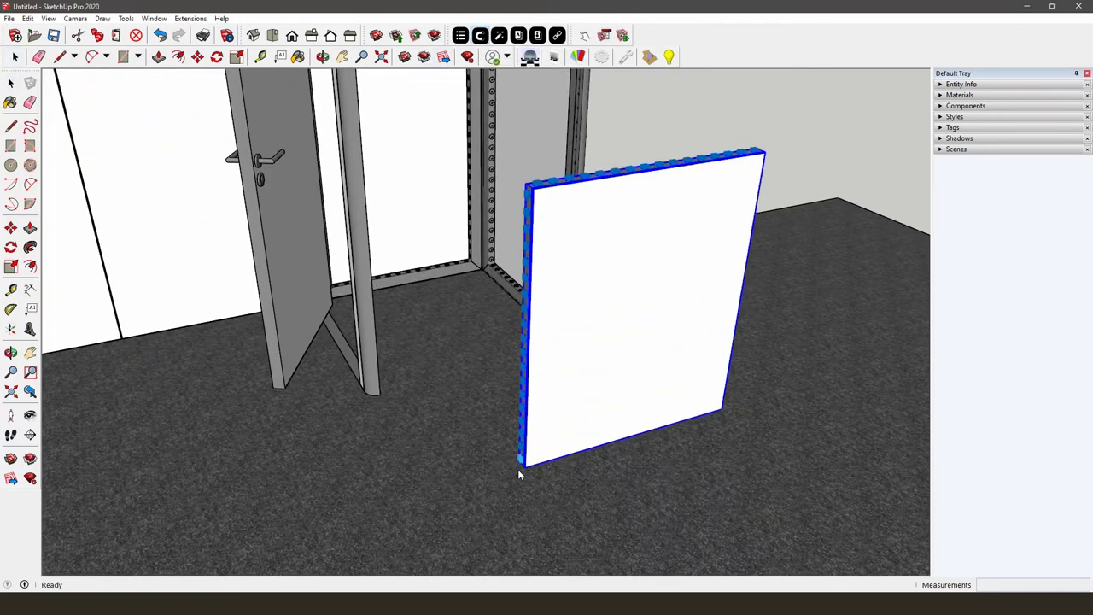
pyautogui.moveTo(544, 419); pyautogui.dragTo(257, 477, button='middle')
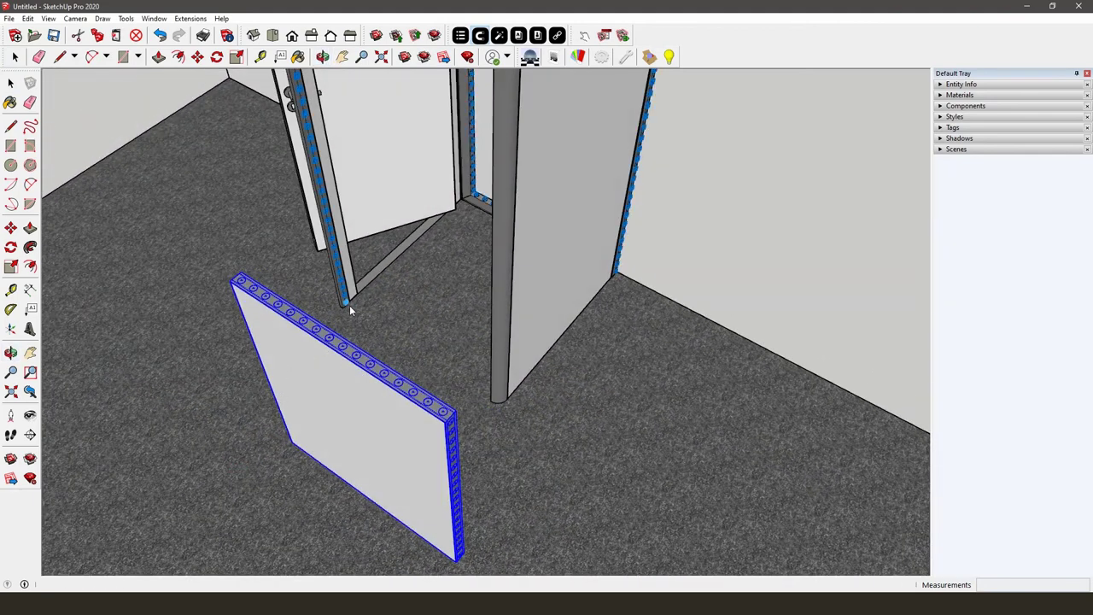
pyautogui.hotkey('ctrl', 'z')
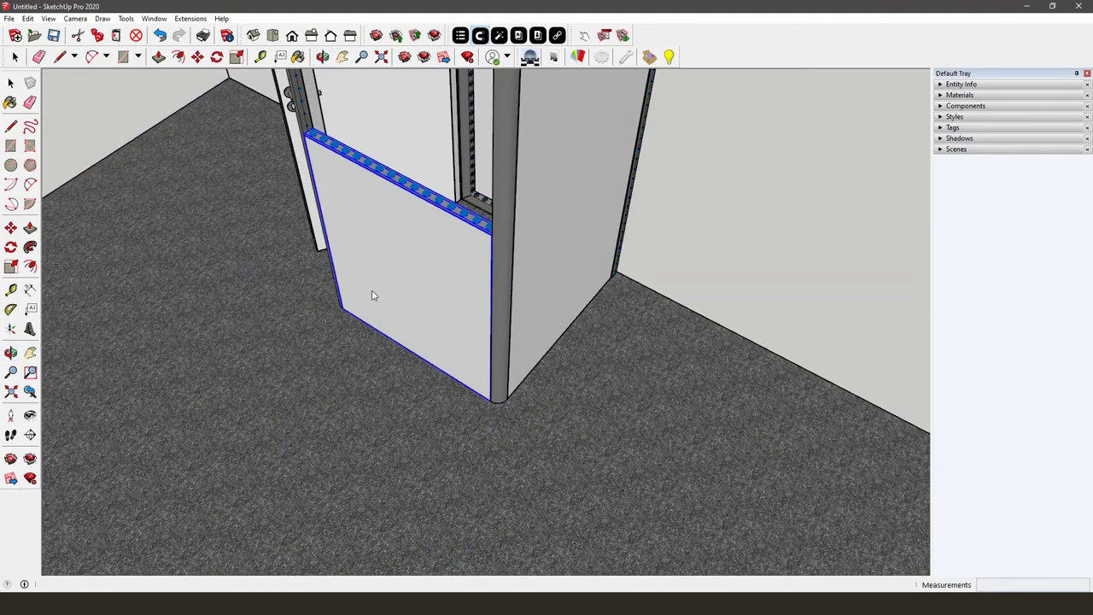
pyautogui.scroll(-5, 434, 471)
pyautogui.moveTo(450, 485); pyautogui.dragTo(735, 313, button='middle')
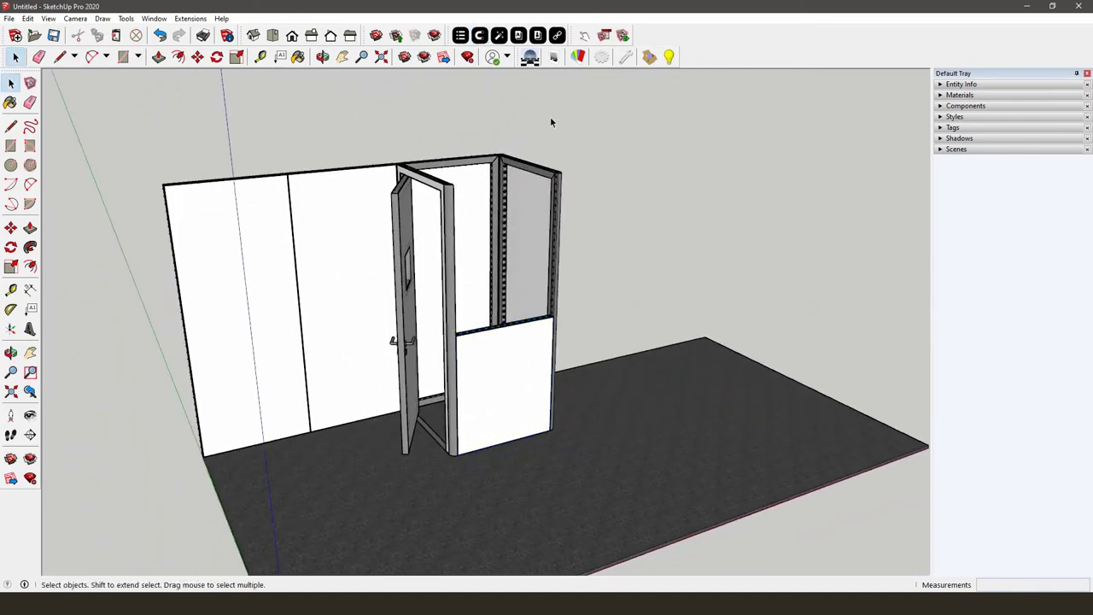
# Load Hi-LED 496x496 P2.8/P2.5 OR from Aluvision's Hi-LED collection and place it on the carpet in front of the low frame
pyautogui.click(518, 36)
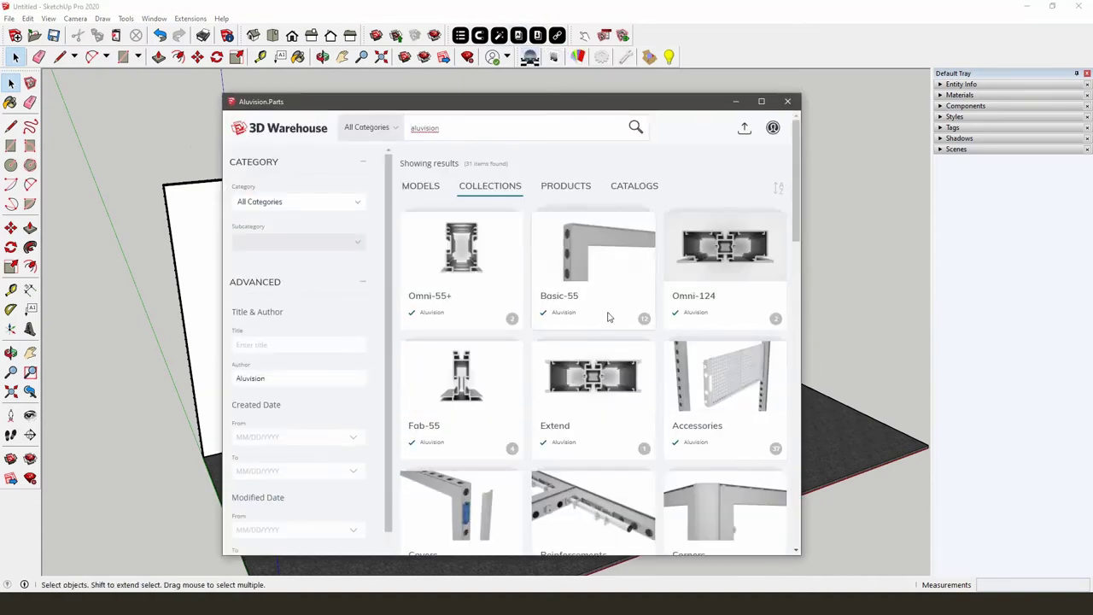
pyautogui.scroll(-1, 609, 317)
pyautogui.scroll(-10, 608, 318)
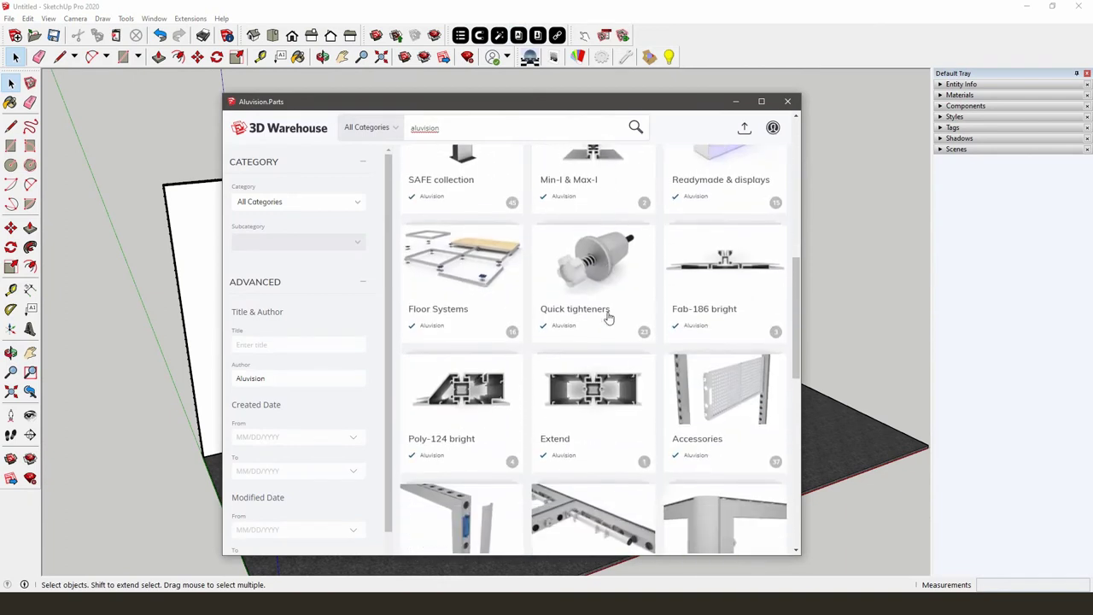
pyautogui.scroll(-6, 609, 318)
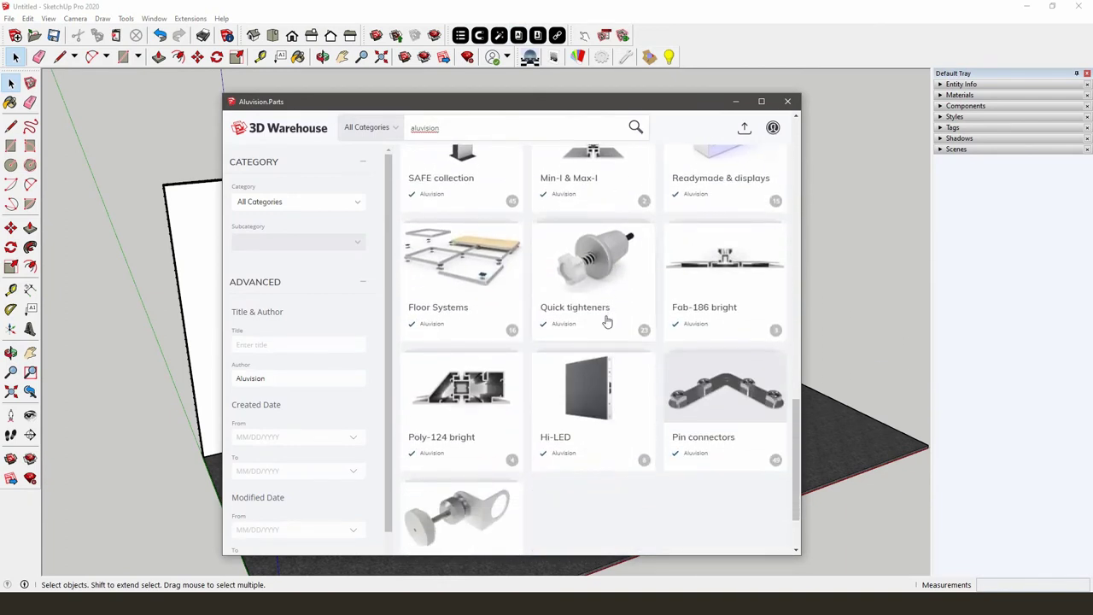
pyautogui.click(596, 390)
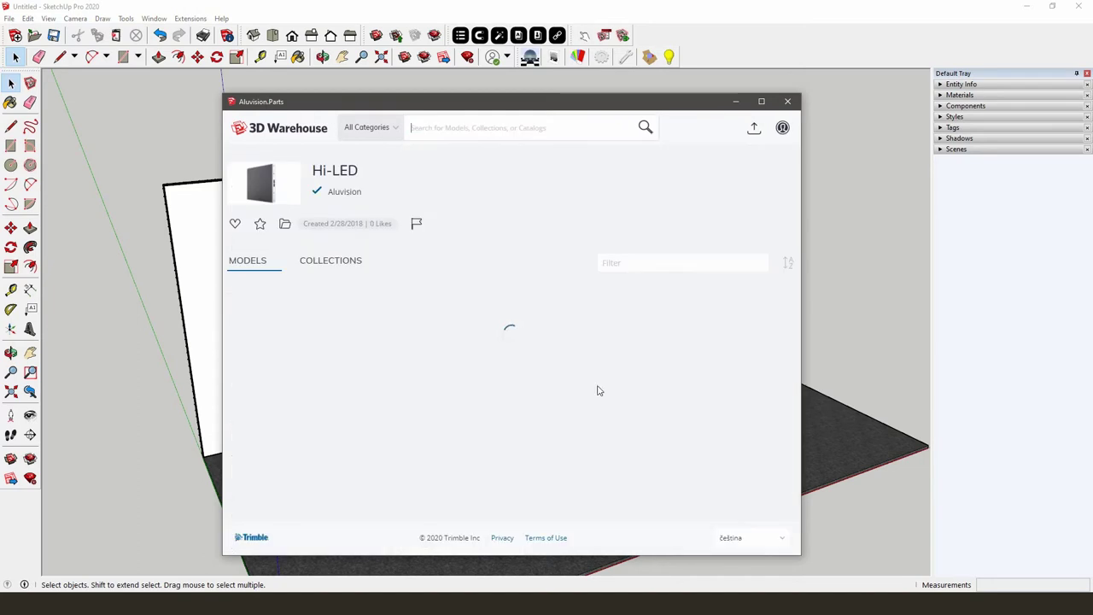
pyautogui.scroll(-3, 597, 390)
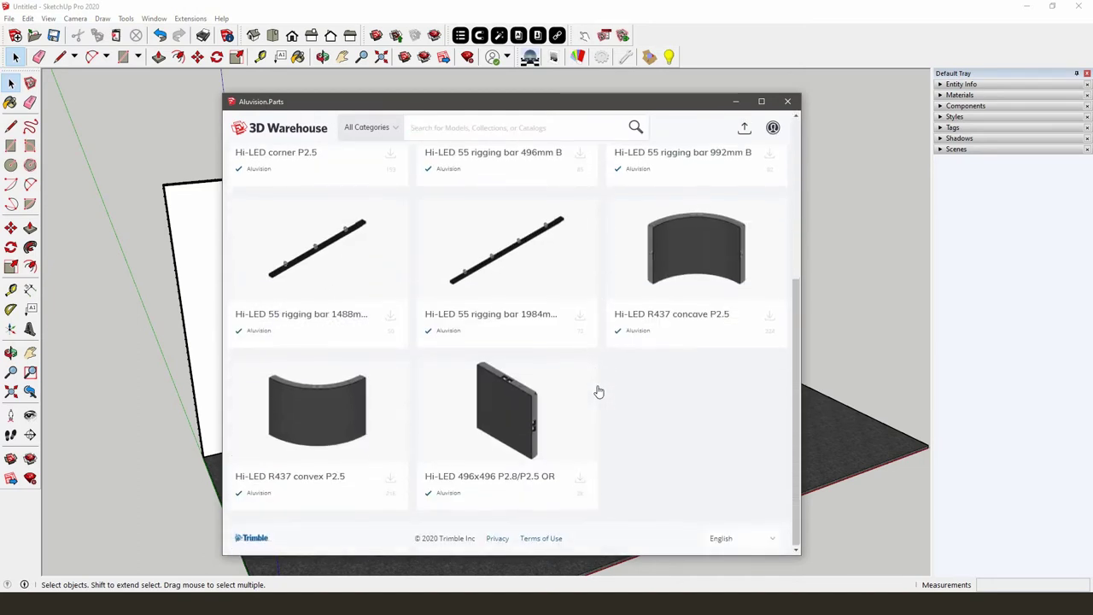
pyautogui.click(580, 480)
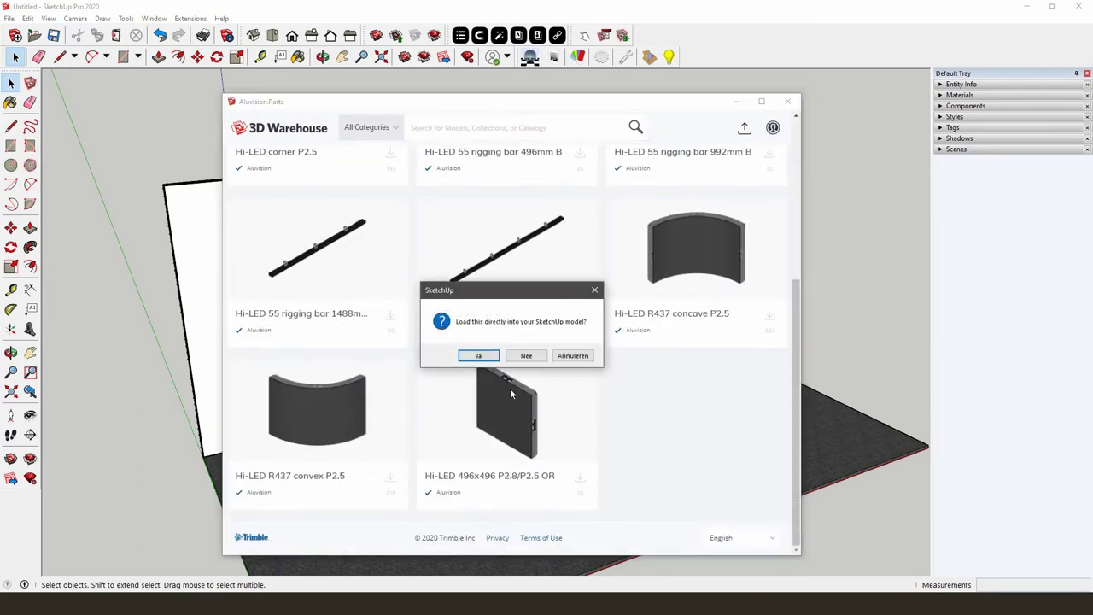
pyautogui.click(485, 356)
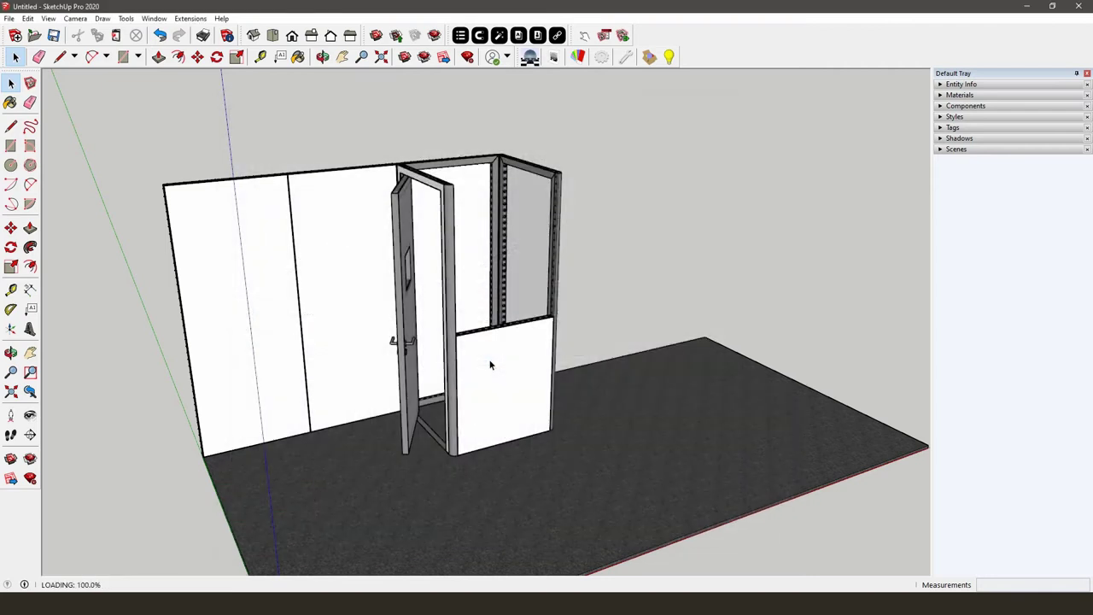
pyautogui.click(568, 475)
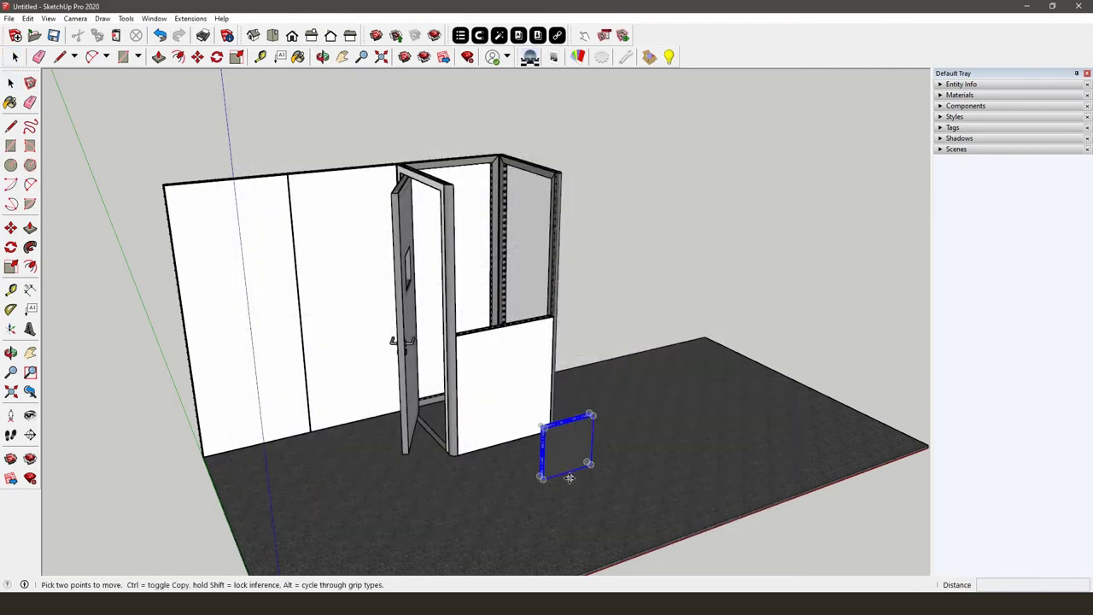
# Connect the LED tile's side to the door-side C90-corner so the tile sits directly on top of the low frame
pyautogui.scroll(3, 565, 482)
pyautogui.scroll(4, 564, 484)
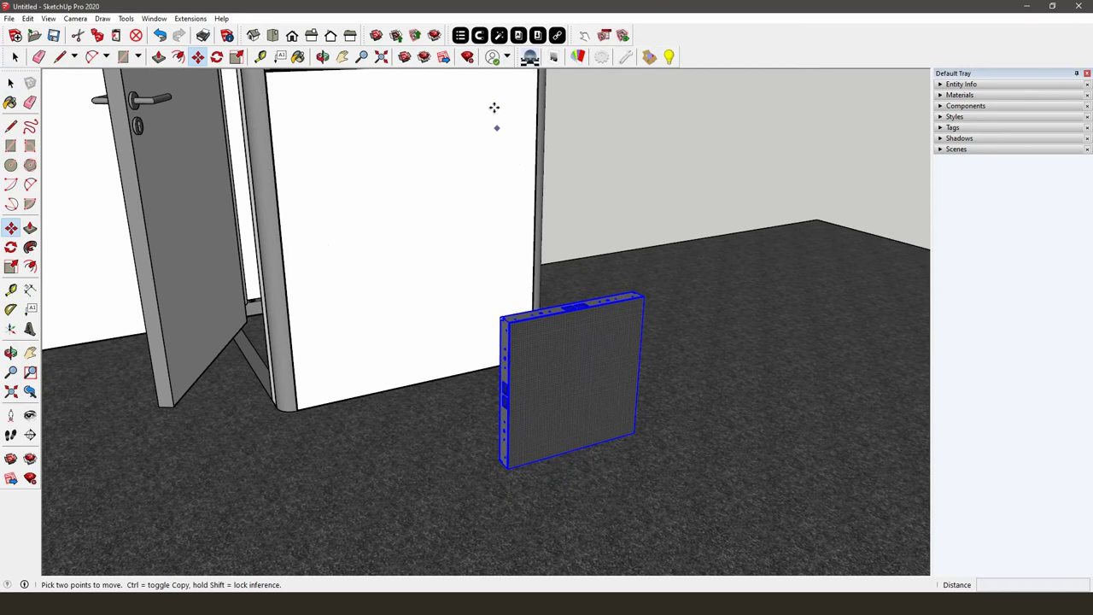
pyautogui.click(479, 37)
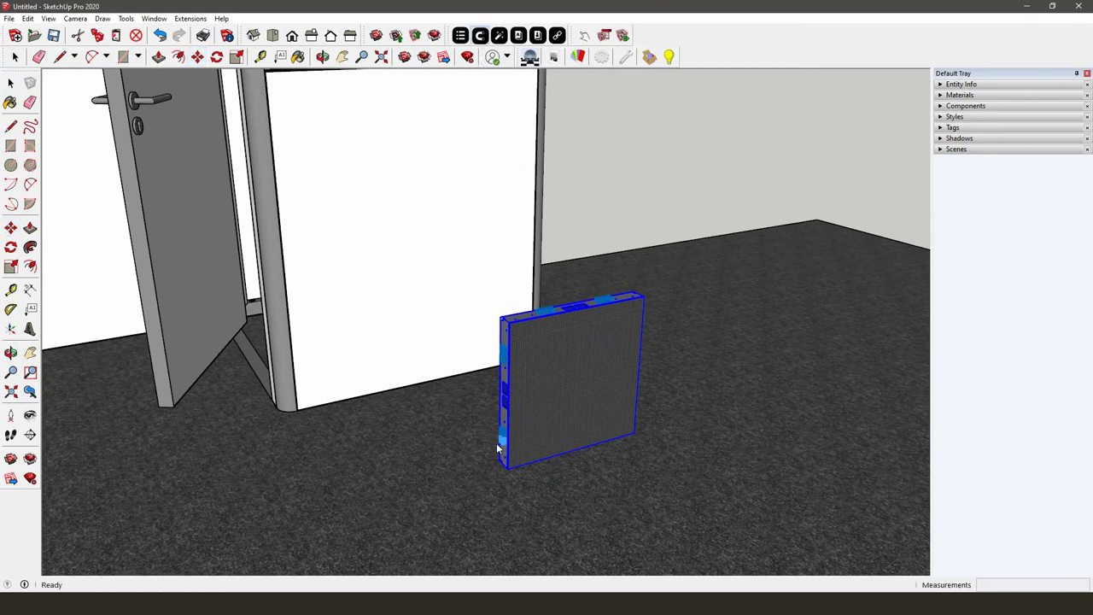
pyautogui.moveTo(517, 388); pyautogui.dragTo(357, 367, button='middle')
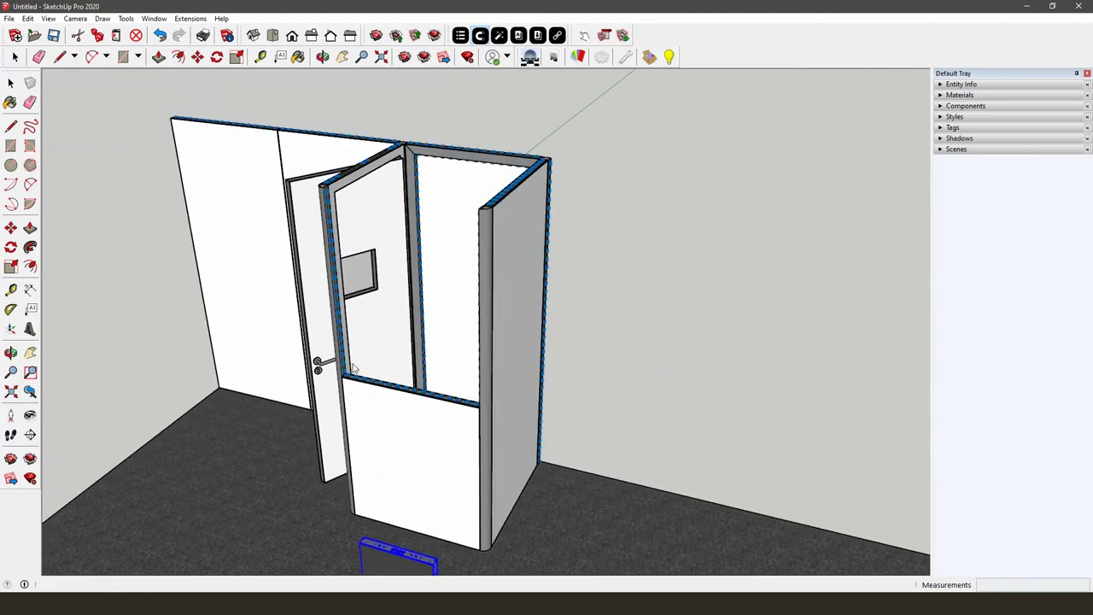
pyautogui.click(343, 322)
pyautogui.press('space')
# Copy the LED tile 496 mm along the low frame towards the opposite C90-corner
pyautogui.moveTo(344, 359); pyautogui.dragTo(620, 329, button='middle')
pyautogui.click(10, 227)
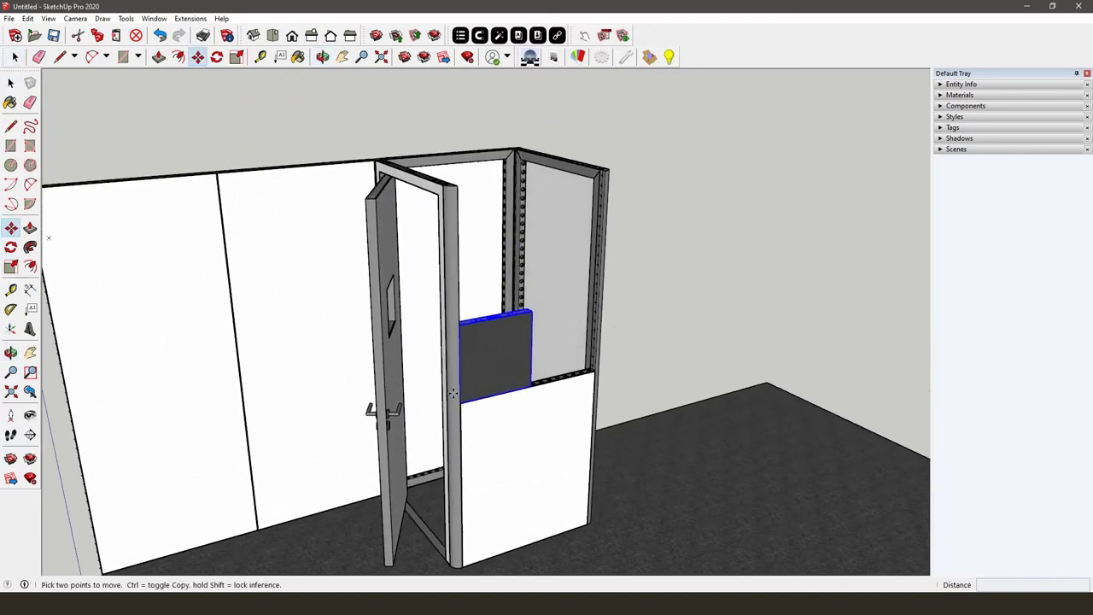
pyautogui.click(489, 438)
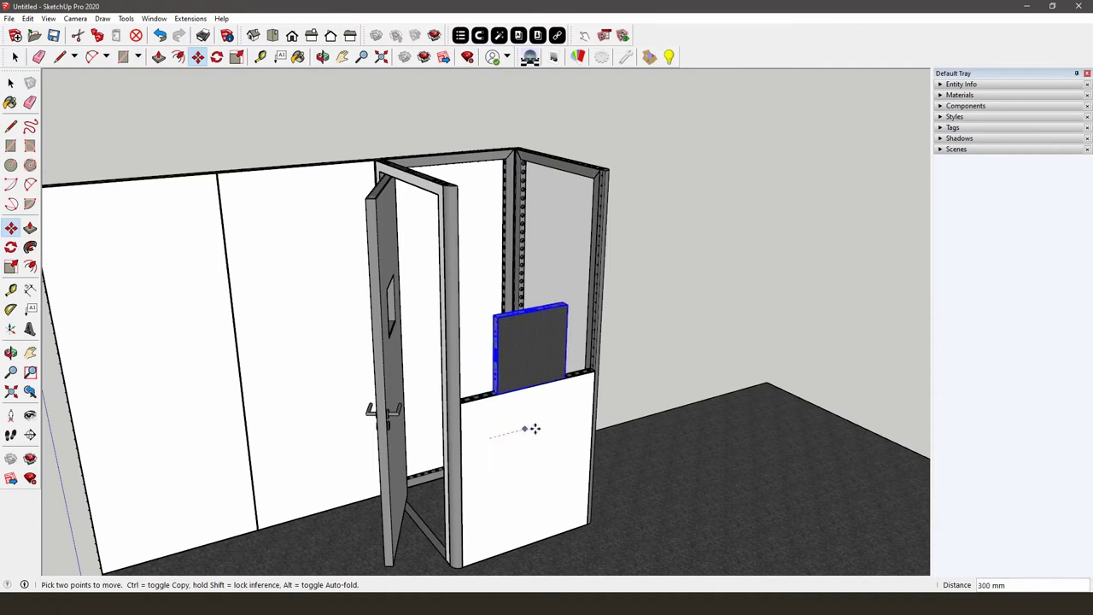
pyautogui.press('ctrl')
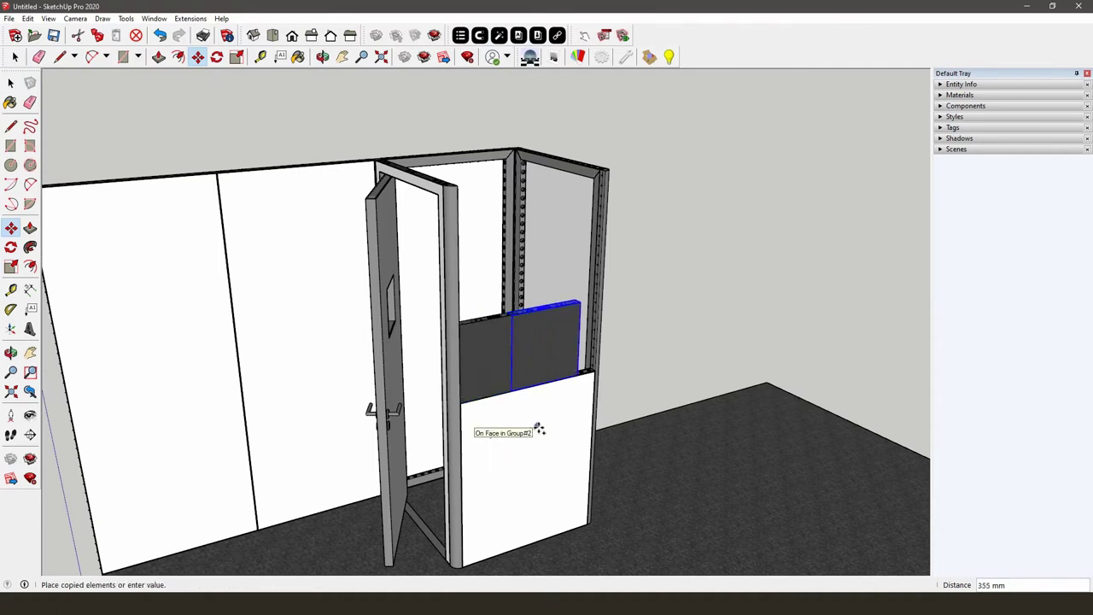
pyautogui.write('4')
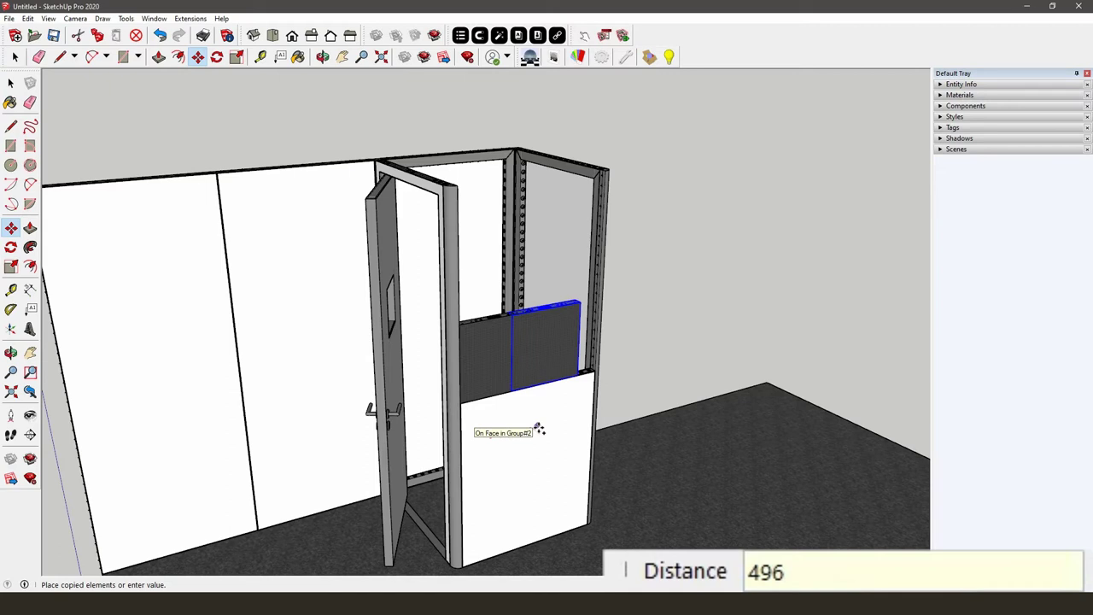
pyautogui.write('96')
pyautogui.press('Return')
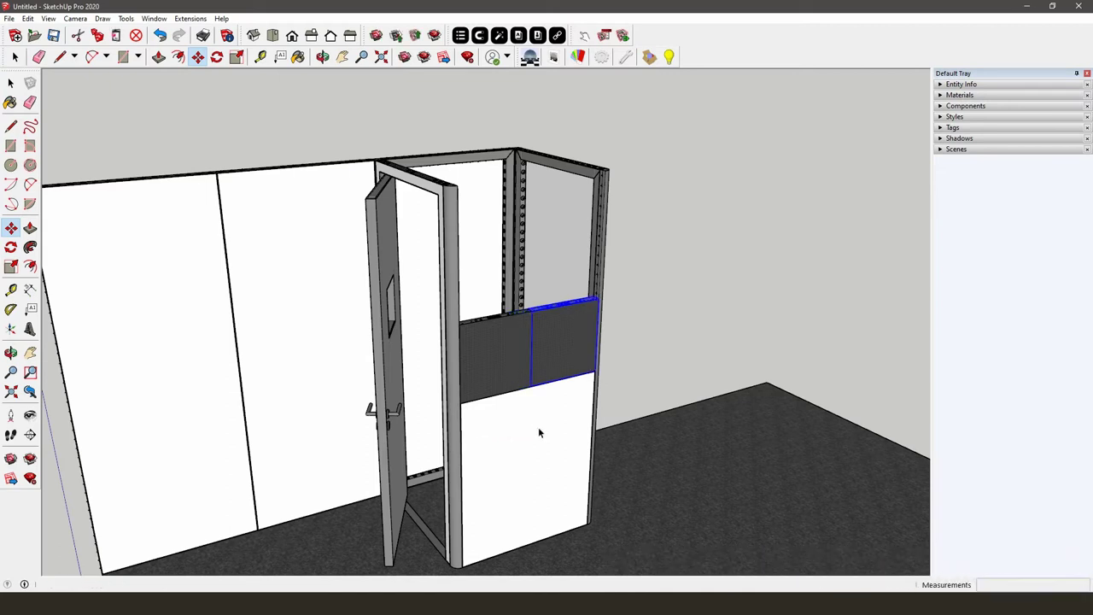
# Select both LED tiles and copy them 496 mm straight up to form a second row
pyautogui.press('space')
pyautogui.click(520, 387)
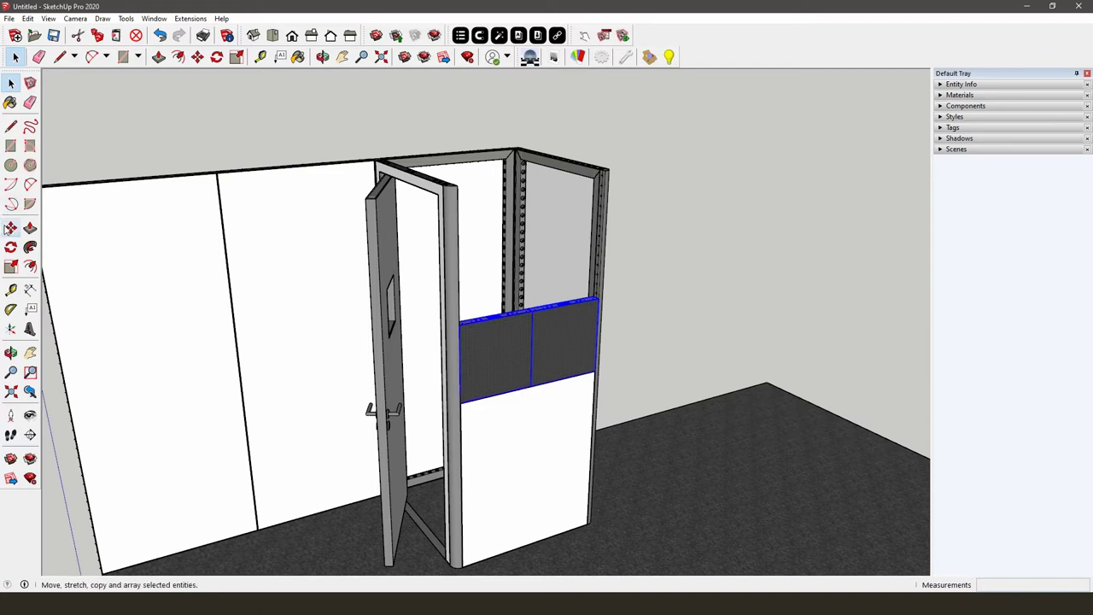
pyautogui.click(10, 227)
pyautogui.click(527, 514)
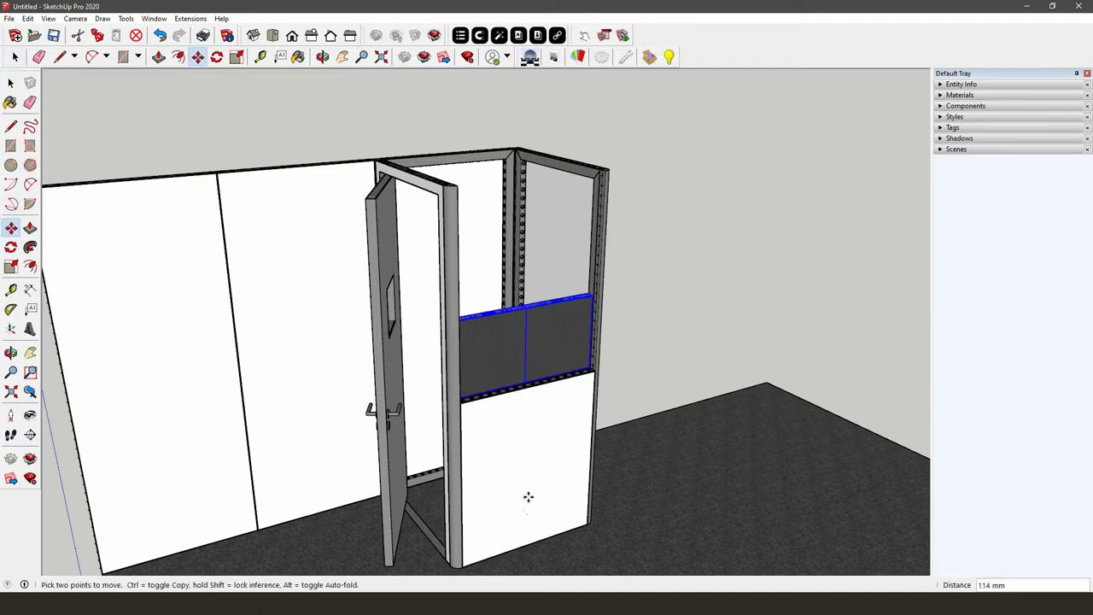
pyautogui.press('ctrl')
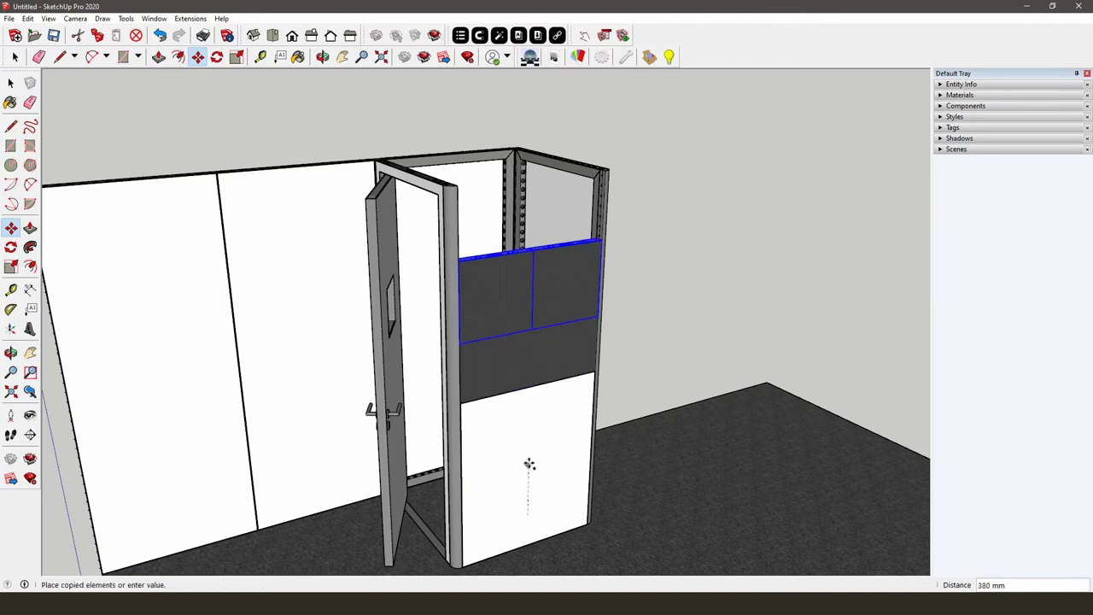
pyautogui.write('9')
pyautogui.press('BackSpace')
pyautogui.write('496')
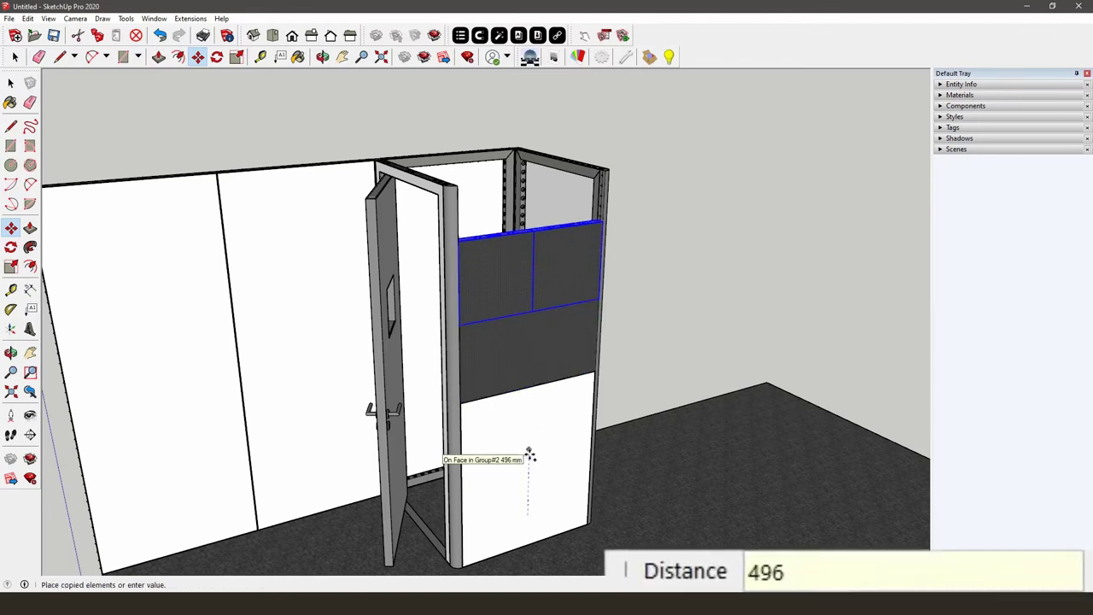
pyautogui.click(529, 455)
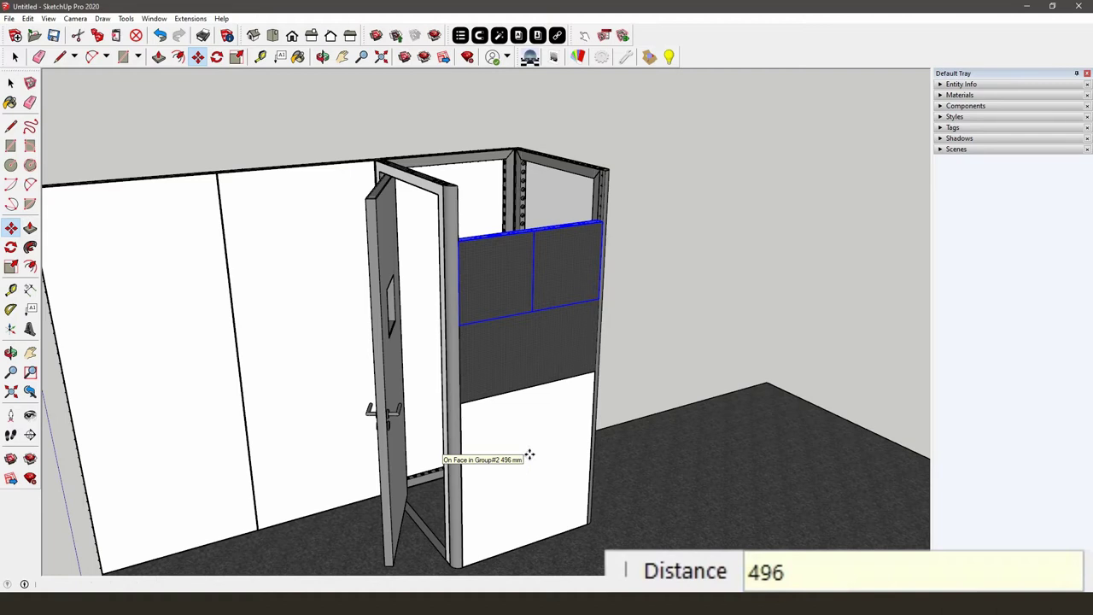
pyautogui.press('space')
# Copy the low front frame about 1215 mm forward onto the open carpet
pyautogui.scroll(-3, 489, 338)
pyautogui.moveTo(489, 338); pyautogui.dragTo(502, 362, button='middle')
pyautogui.click(502, 362)
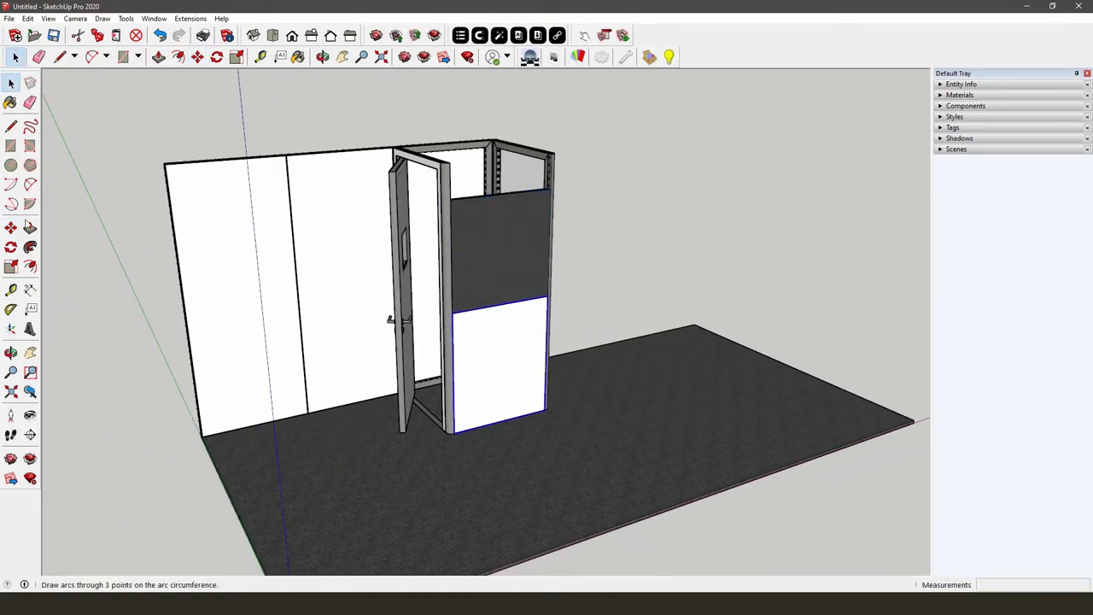
pyautogui.click(11, 227)
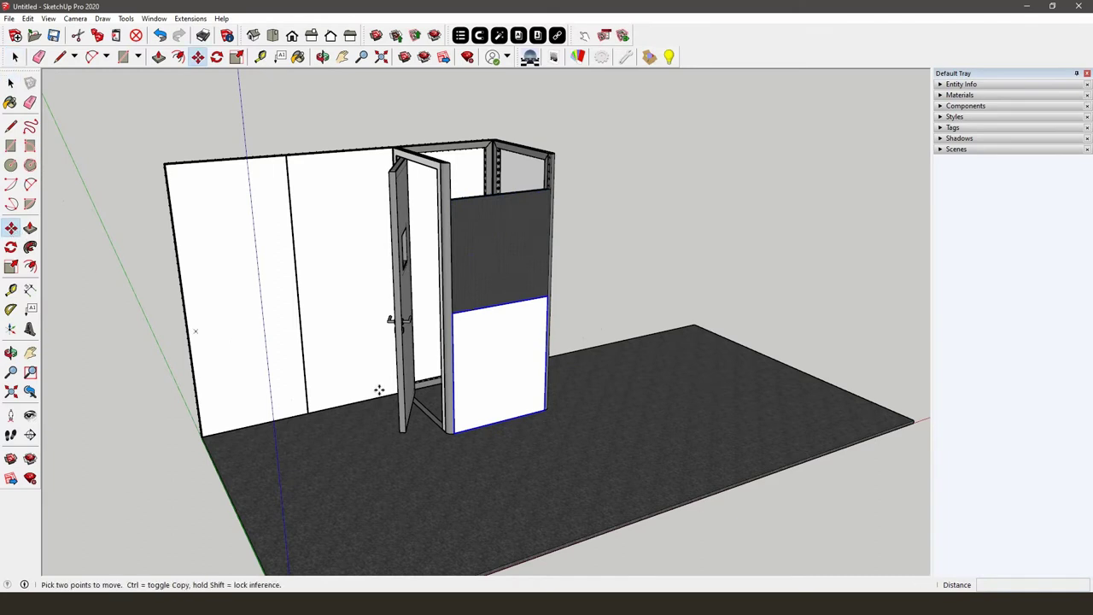
pyautogui.click(503, 423)
pyautogui.press('ctrl')
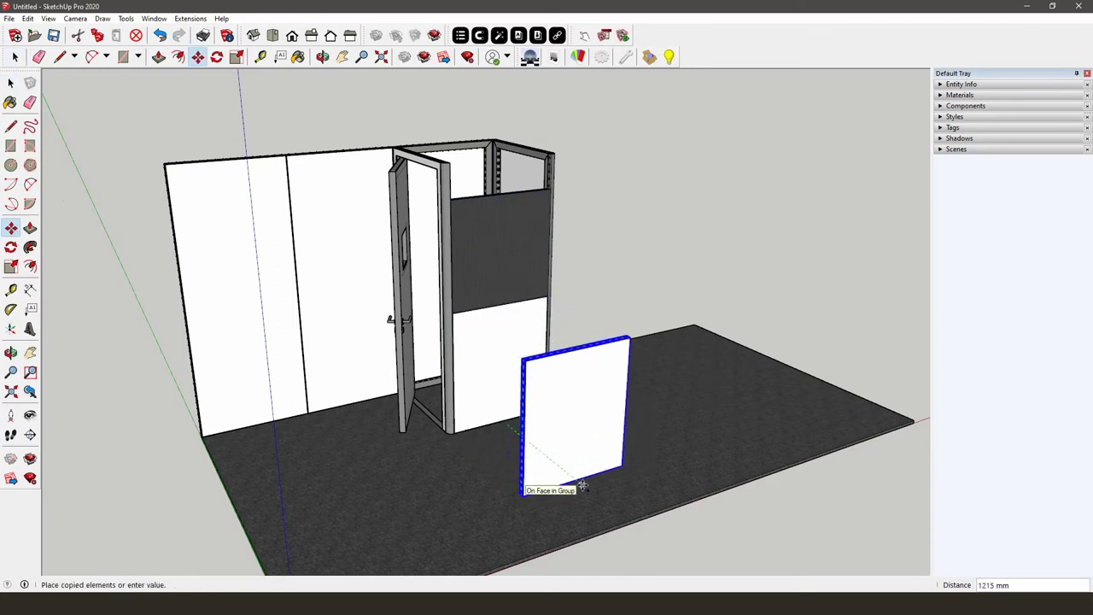
pyautogui.click(583, 483)
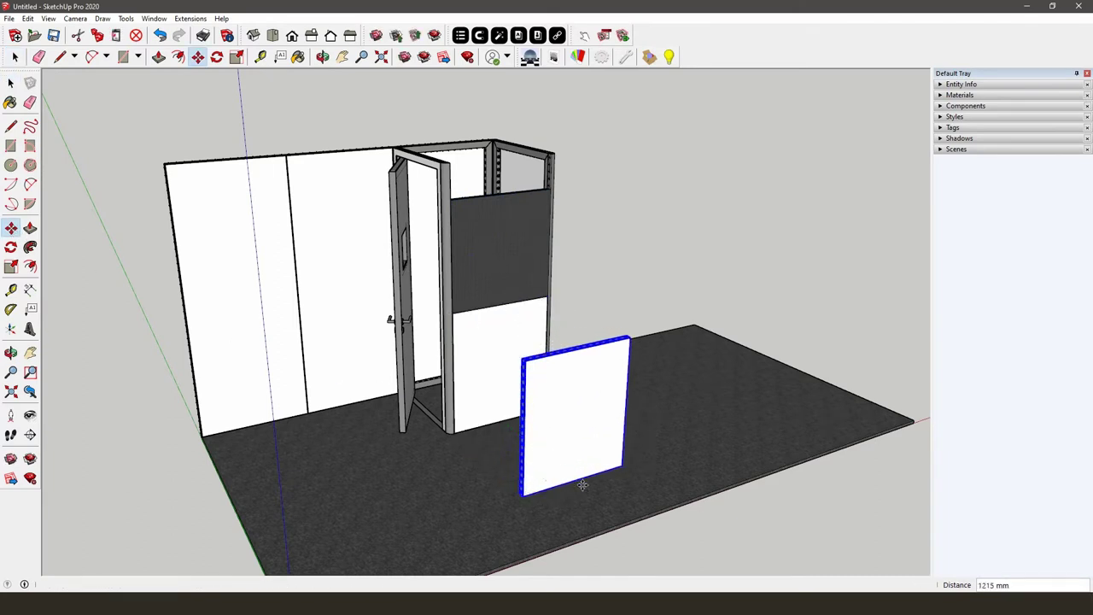
# In the copied frame's Component Options, set Height to 310mm (12.20"), apply it and close the options
pyautogui.click(603, 36)
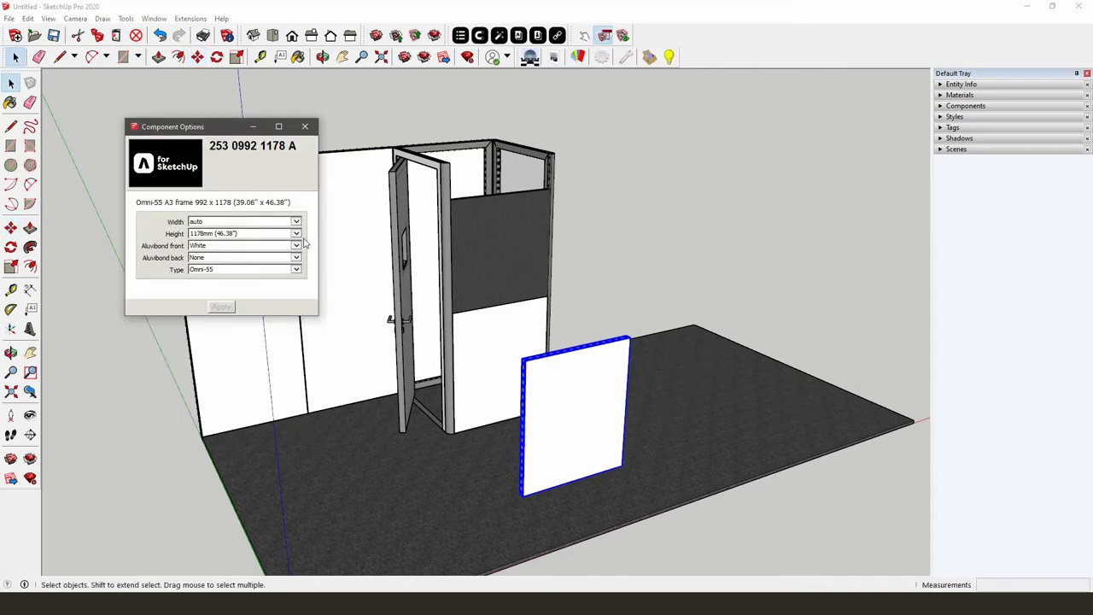
pyautogui.click(295, 233)
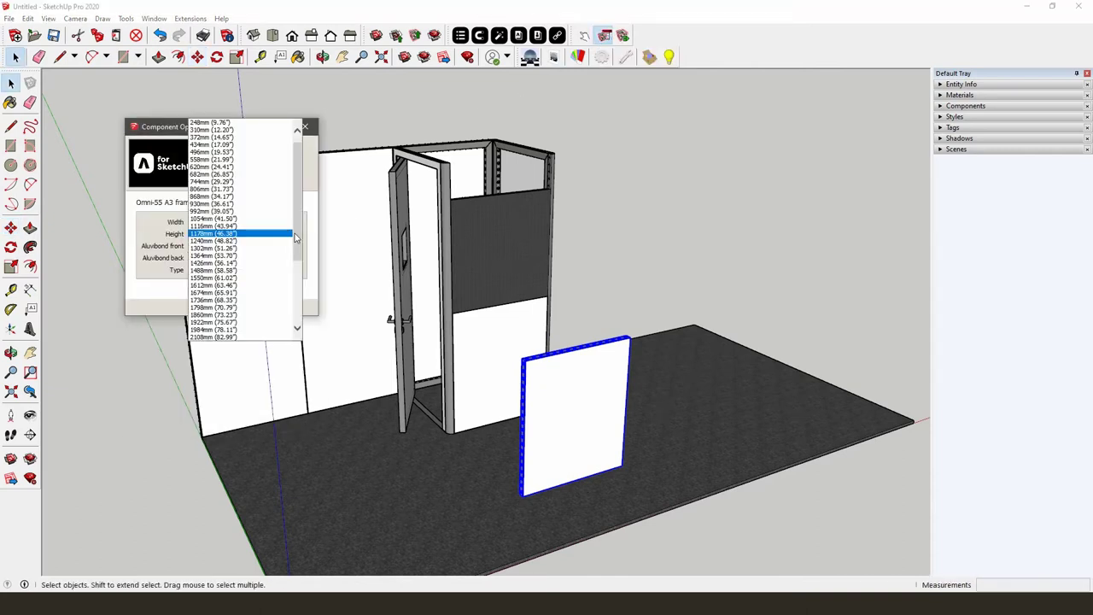
pyautogui.click(264, 139)
pyautogui.click(219, 307)
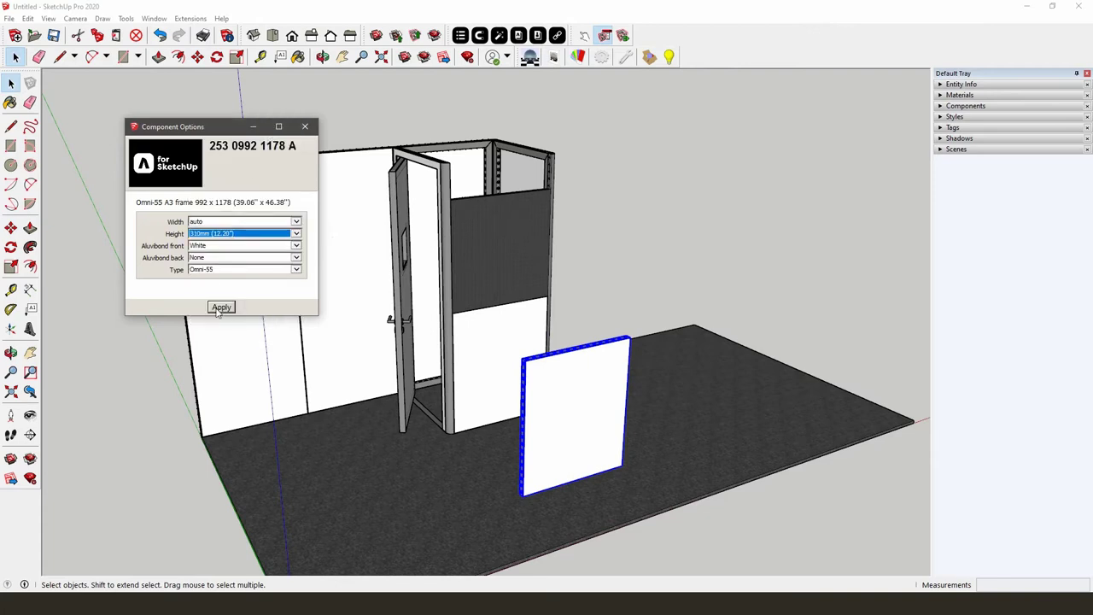
pyautogui.click(221, 308)
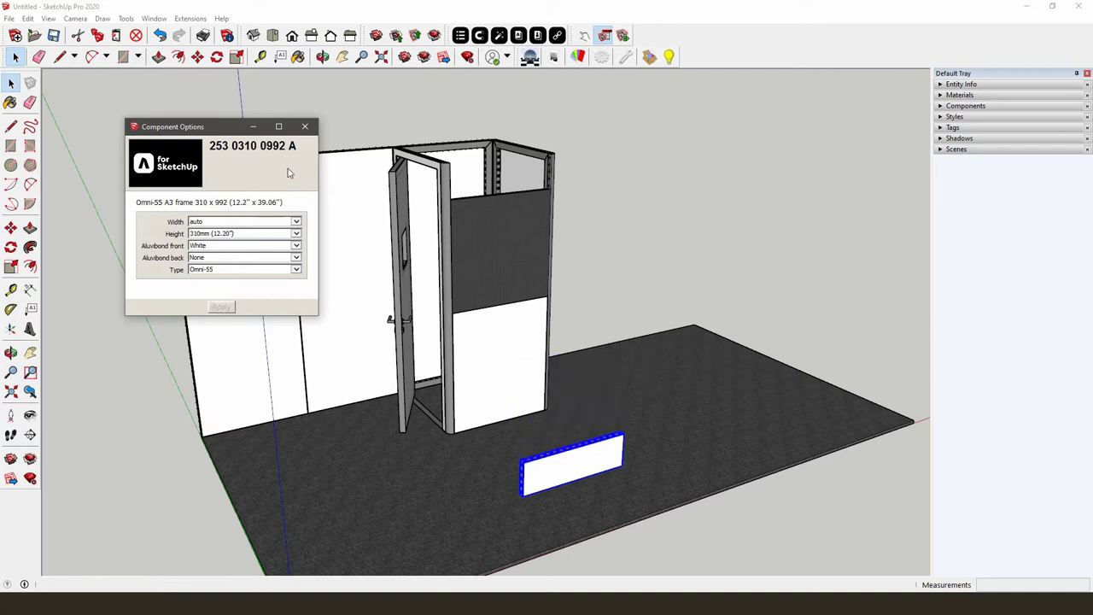
pyautogui.click(305, 128)
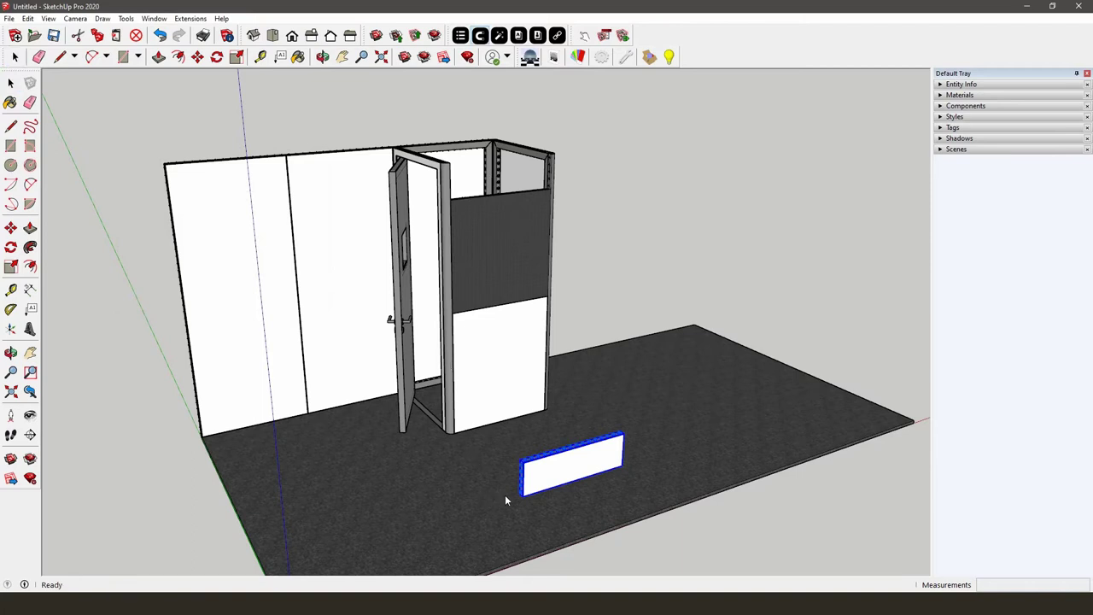
# Connect the 310 mm frame between the two C90-corners above the LED tiles, using the uppermost grab points
pyautogui.scroll(4, 494, 497)
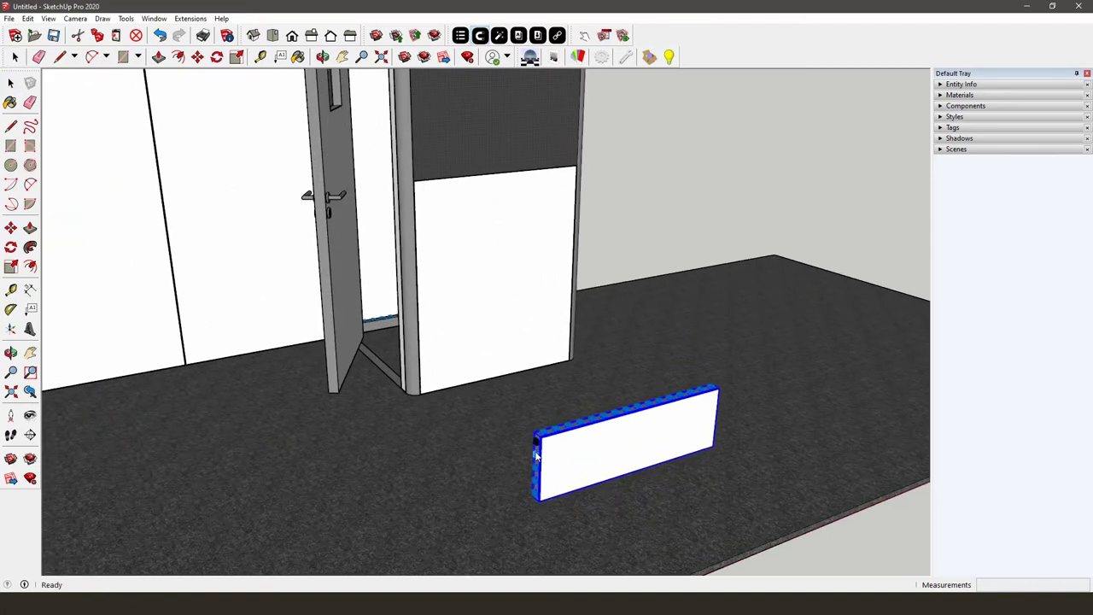
pyautogui.scroll(-3, 523, 520)
pyautogui.moveTo(525, 522); pyautogui.dragTo(359, 452, button='middle')
pyautogui.moveTo(409, 327); pyautogui.dragTo(419, 316, button='middle')
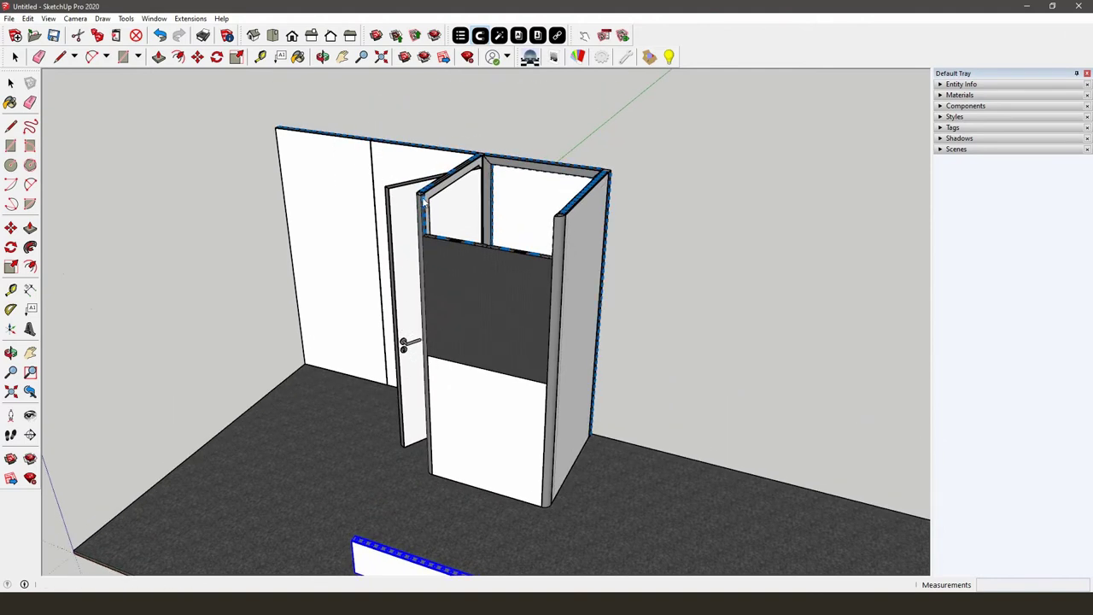
pyautogui.click(476, 210)
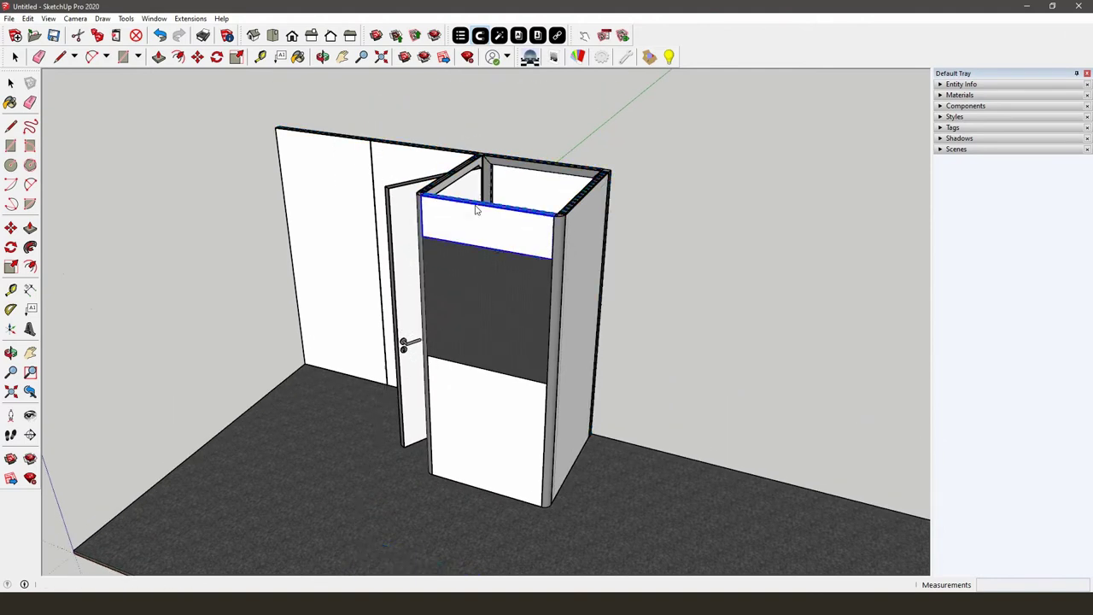
pyautogui.moveTo(491, 316); pyautogui.dragTo(654, 307, button='middle')
pyautogui.click(654, 307)
pyautogui.scroll(-4, 640, 303)
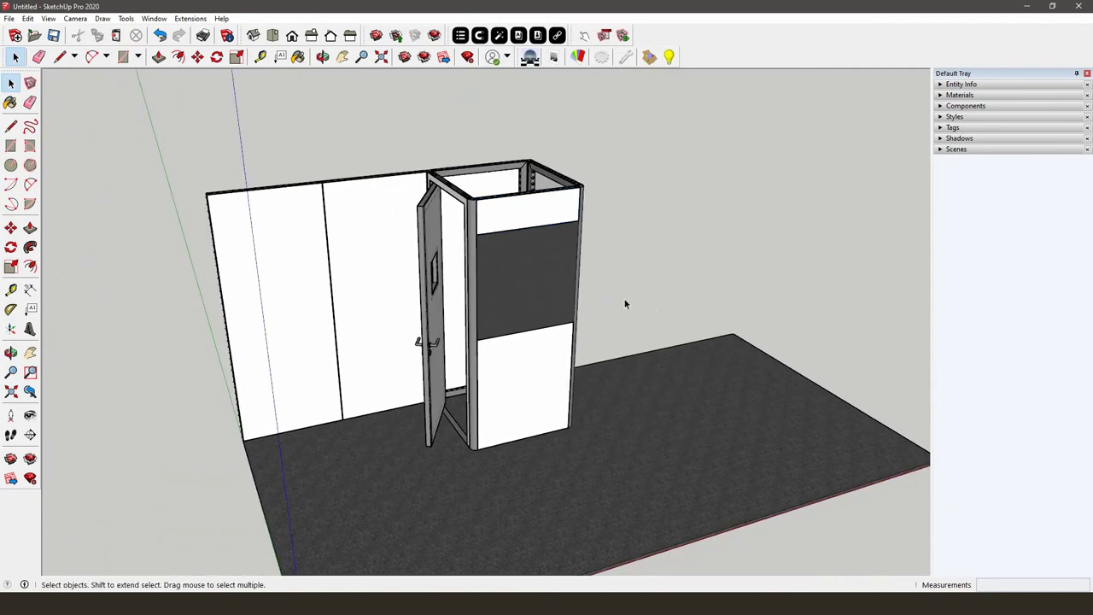
# Load the Poly-124 bright frame from Aluvision's Poly-124 bright collection and place it on the open carpet beside the cabin
pyautogui.click(518, 36)
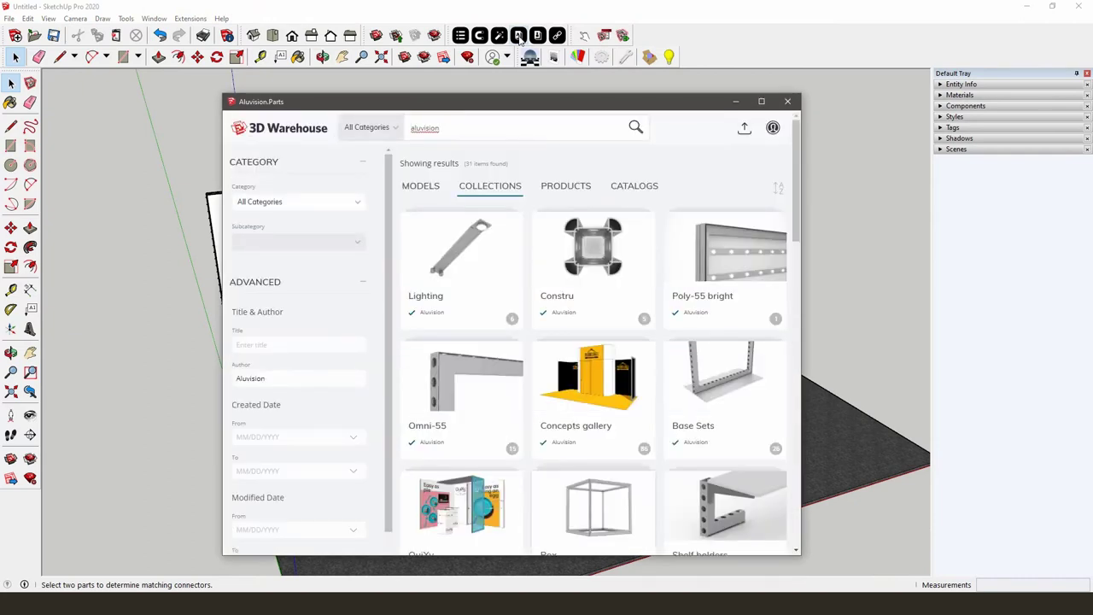
pyautogui.scroll(-5, 510, 330)
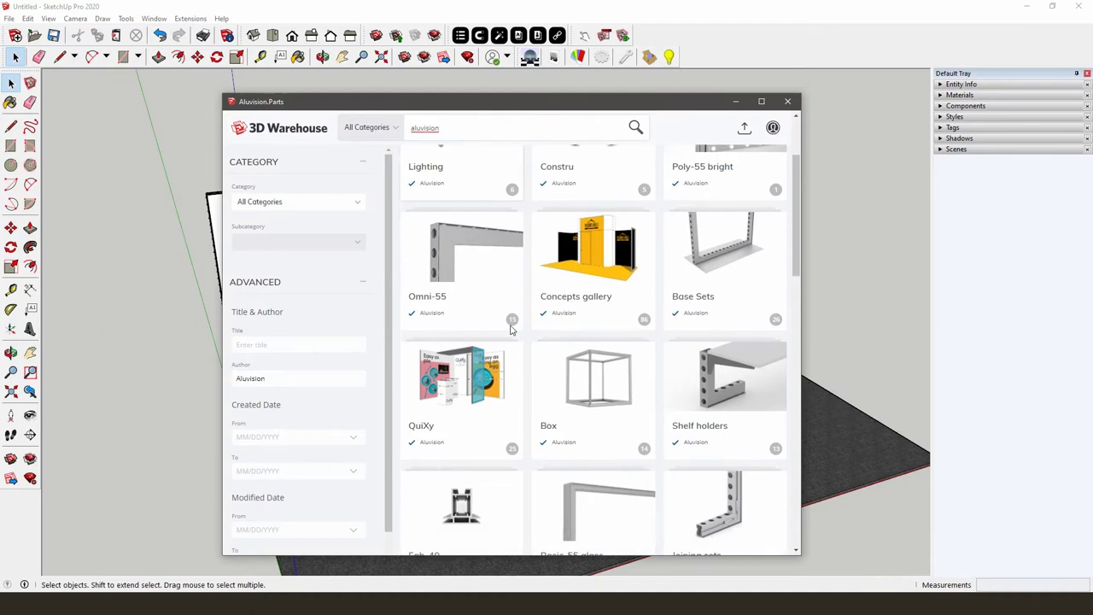
pyautogui.scroll(-5, 511, 329)
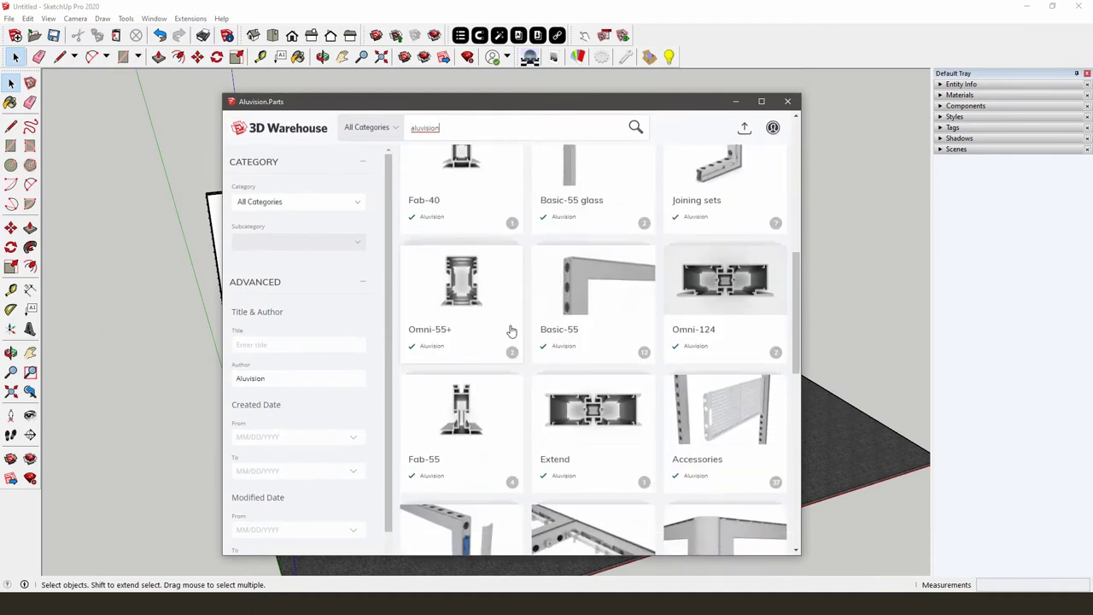
pyautogui.scroll(-4, 511, 330)
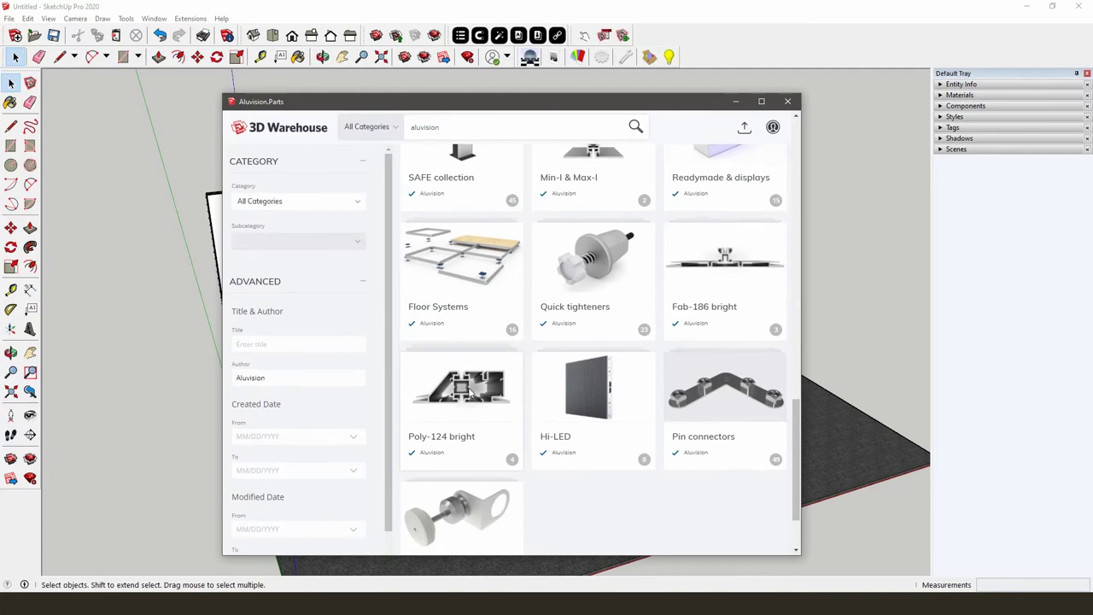
pyautogui.click(470, 390)
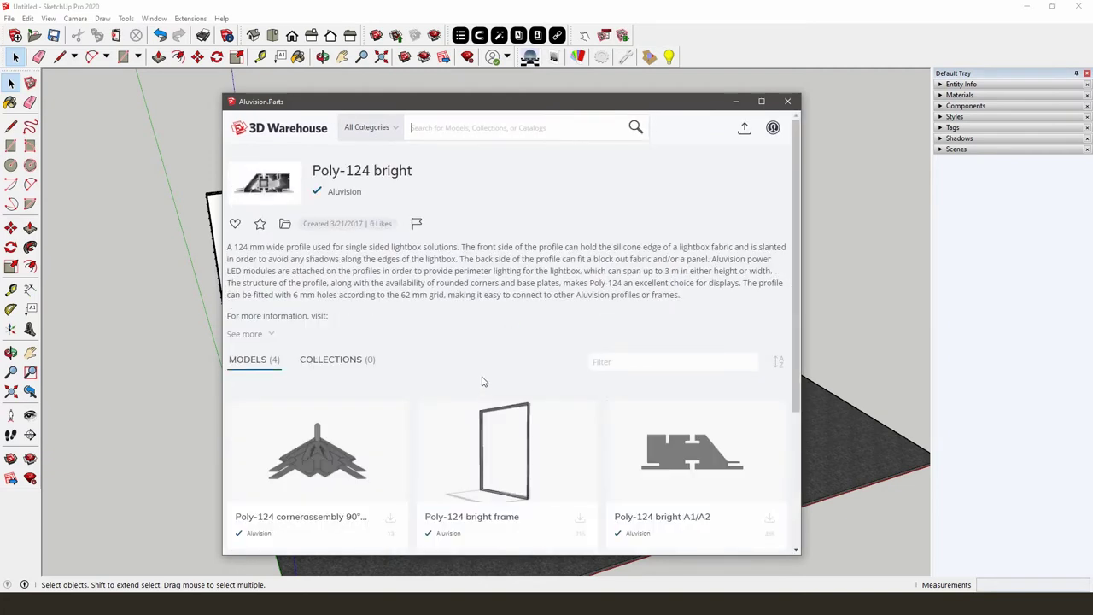
pyautogui.scroll(-2, 482, 382)
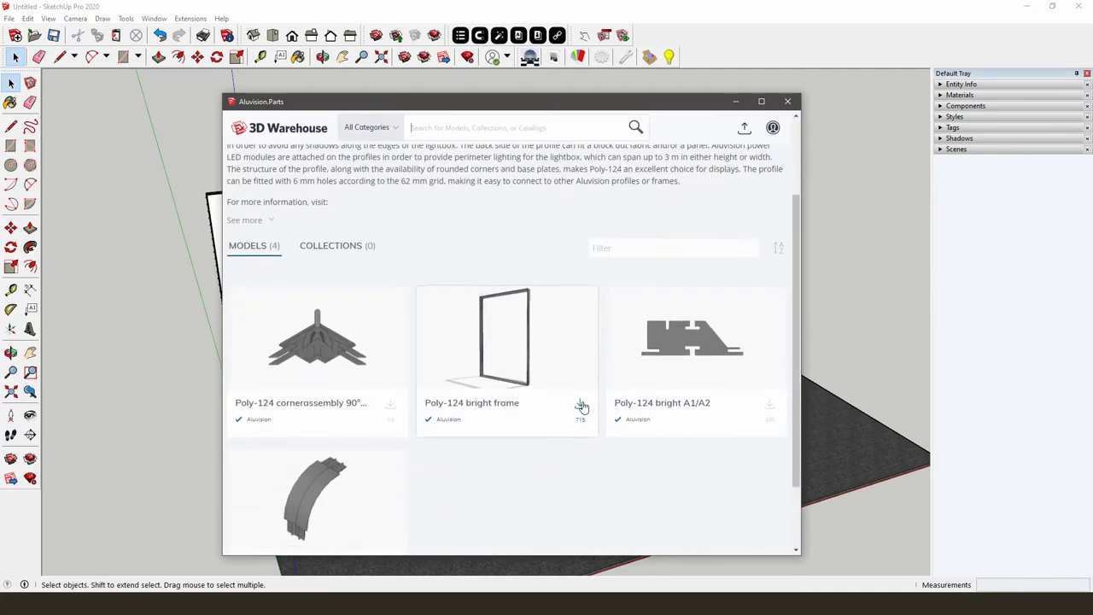
pyautogui.click(581, 404)
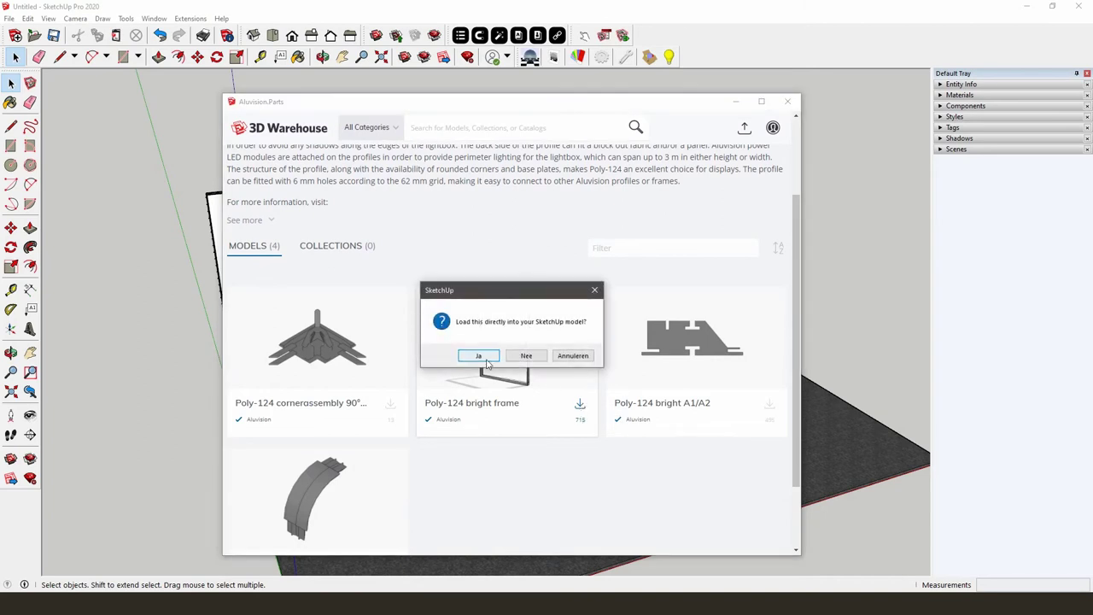
pyautogui.click(486, 359)
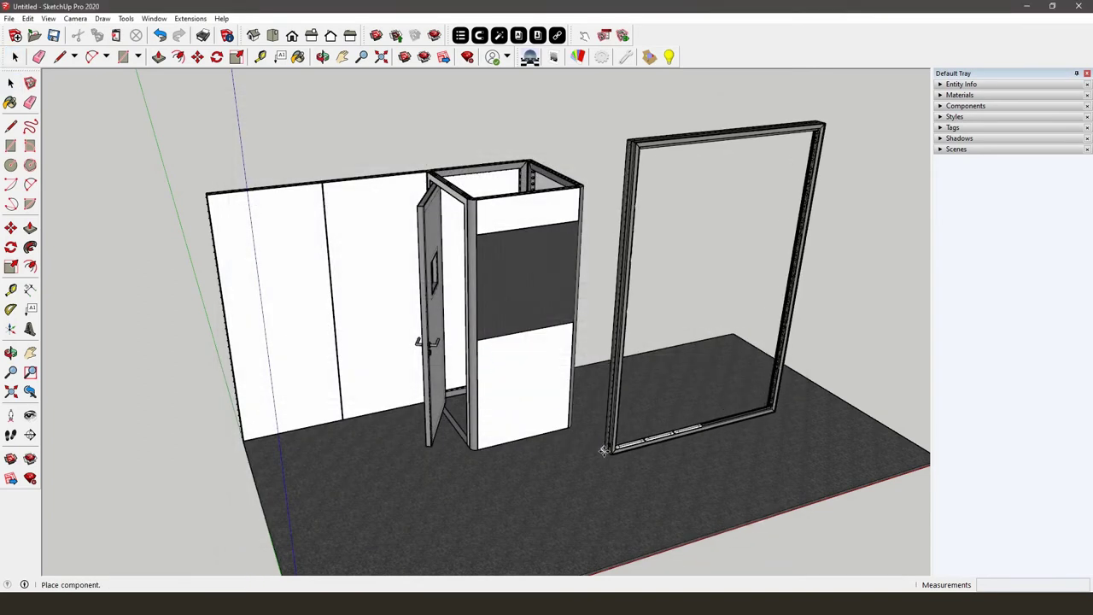
pyautogui.click(602, 469)
# In the Poly-124 frame's Component Options, choose 'deco light' printed as front fabric and 'opaque' no print as back fabric
pyautogui.press('m')
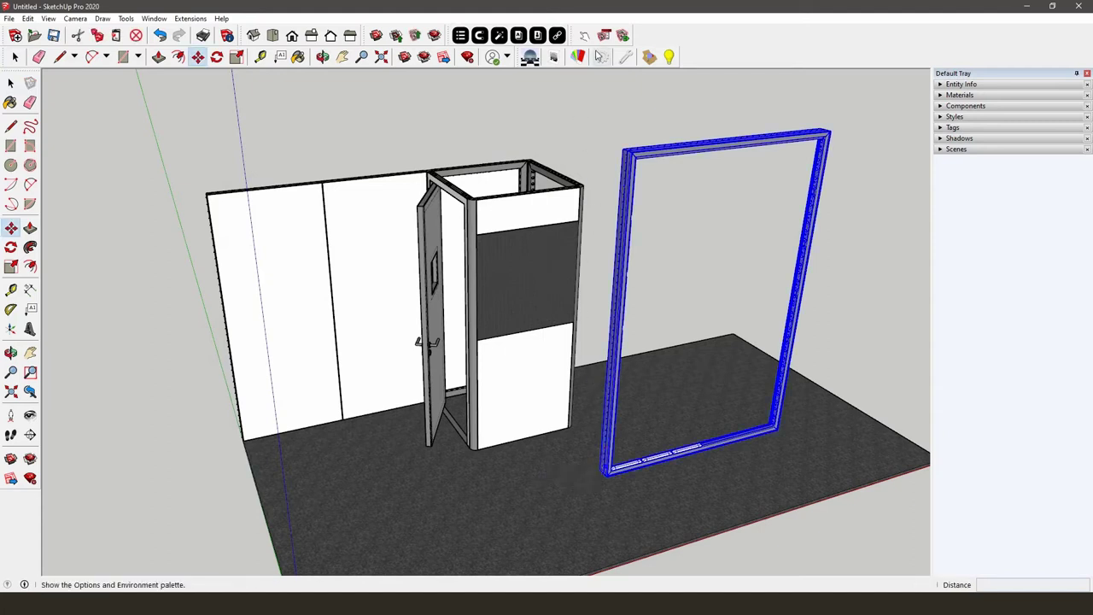
pyautogui.click(604, 37)
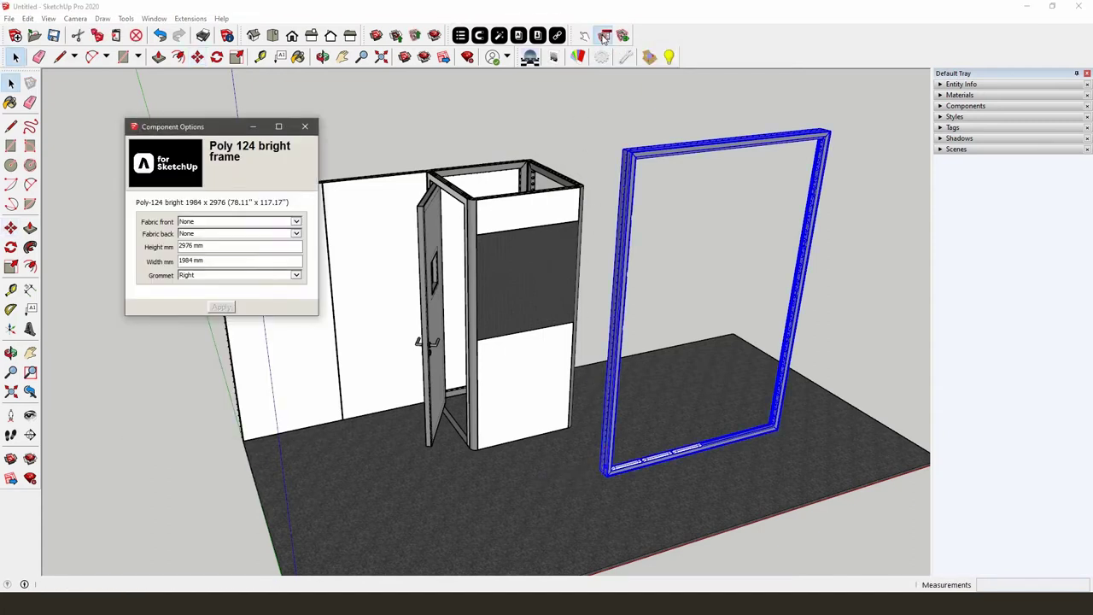
pyautogui.click(295, 222)
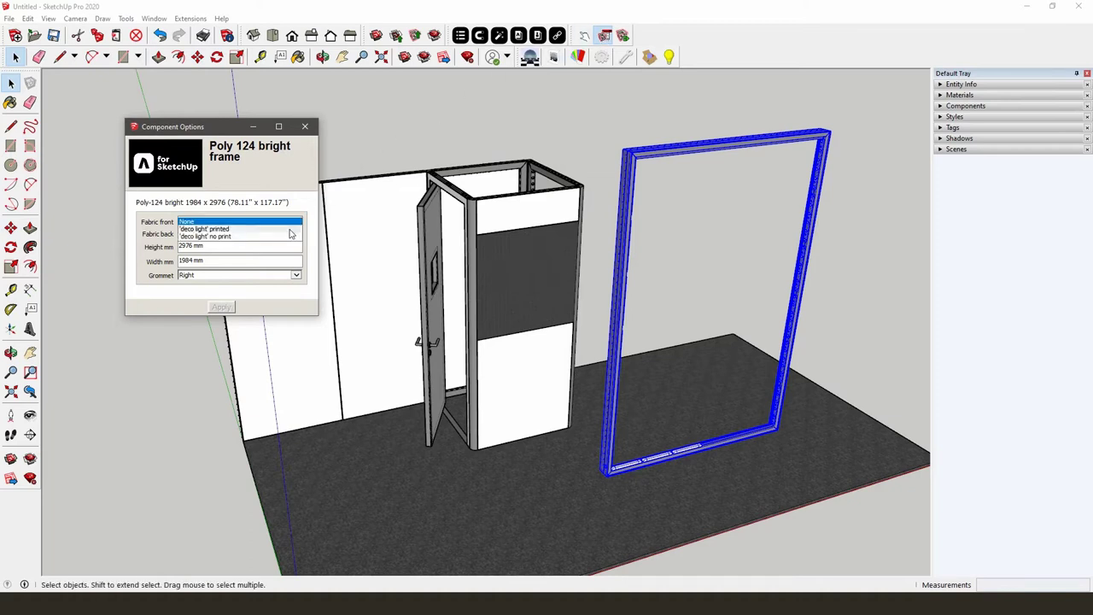
pyautogui.click(290, 229)
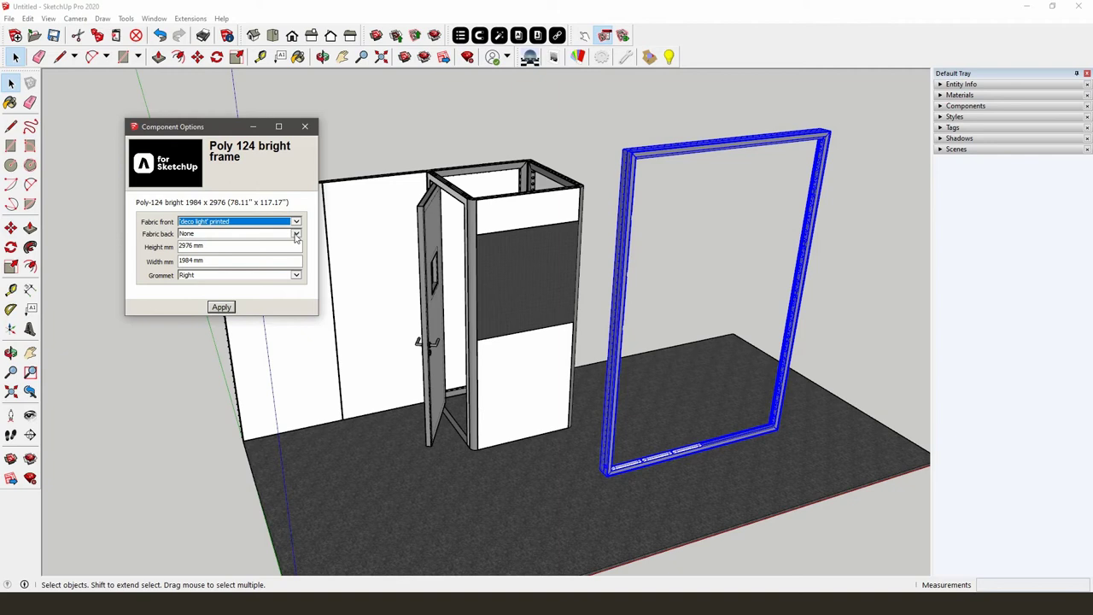
pyautogui.click(295, 234)
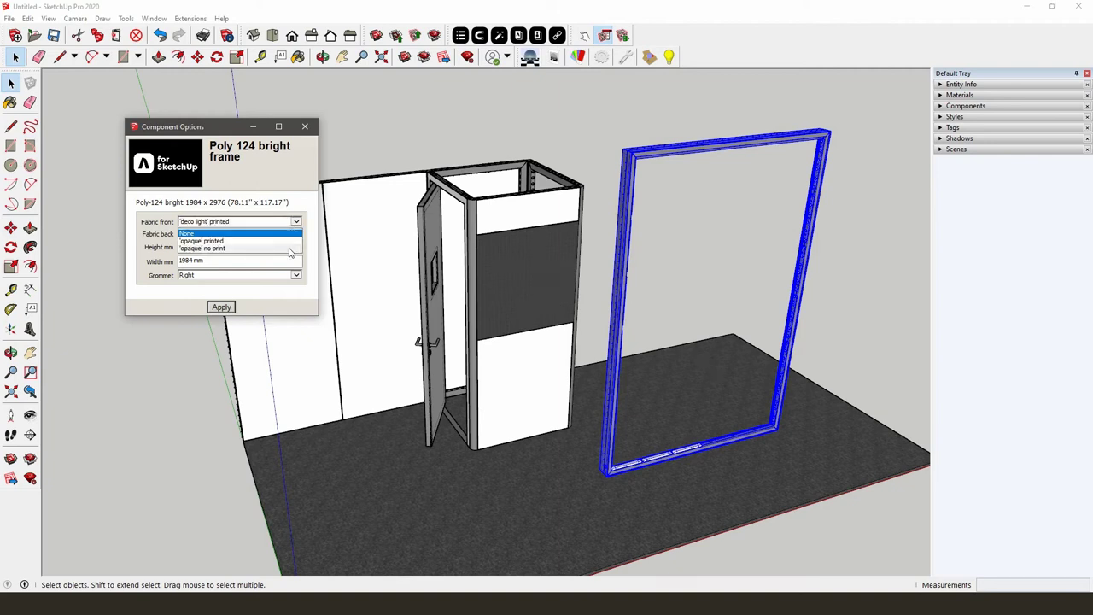
pyautogui.click(289, 248)
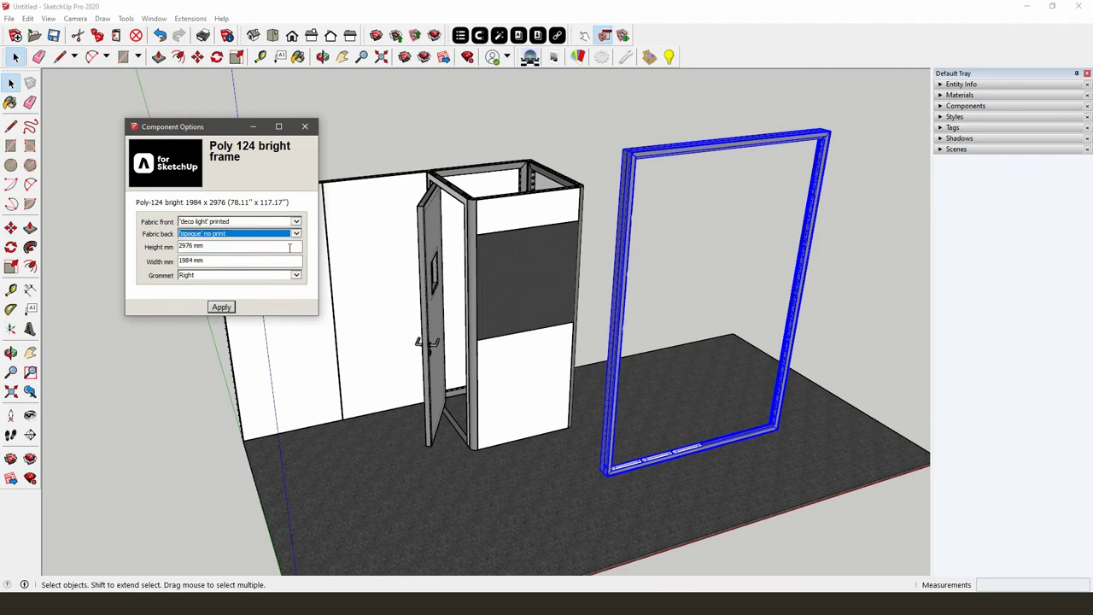
# Set the Poly-124 frame's height to 2480 mm and width to 1860 mm, apply the options and close them
pyautogui.tripleClick(226, 246)
pyautogui.write('248')
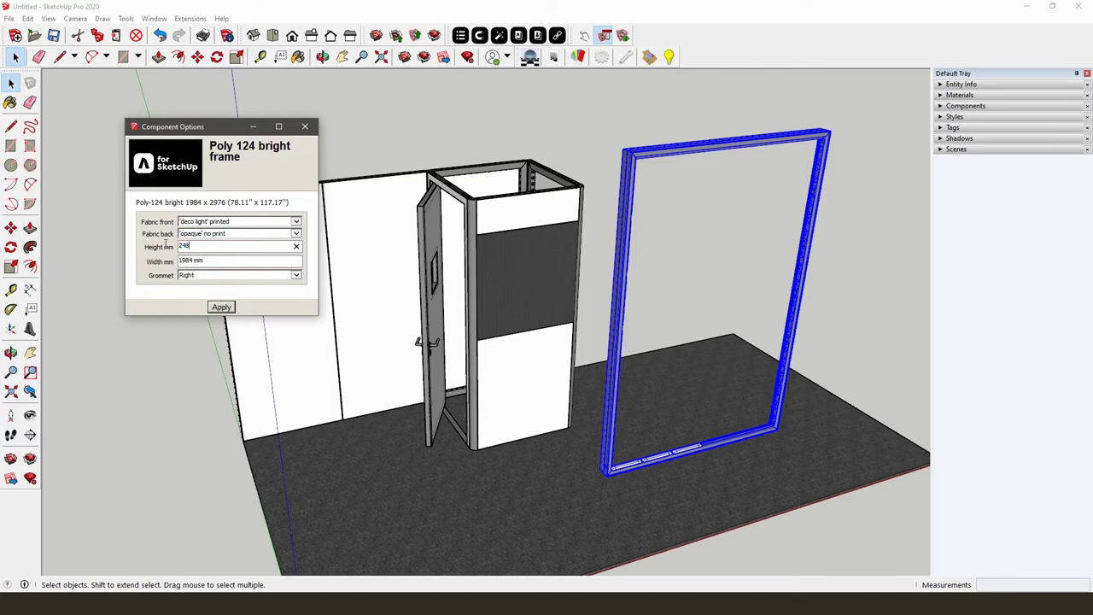
pyautogui.write('0')
pyautogui.press('Tab')
pyautogui.write('1')
pyautogui.click(219, 309)
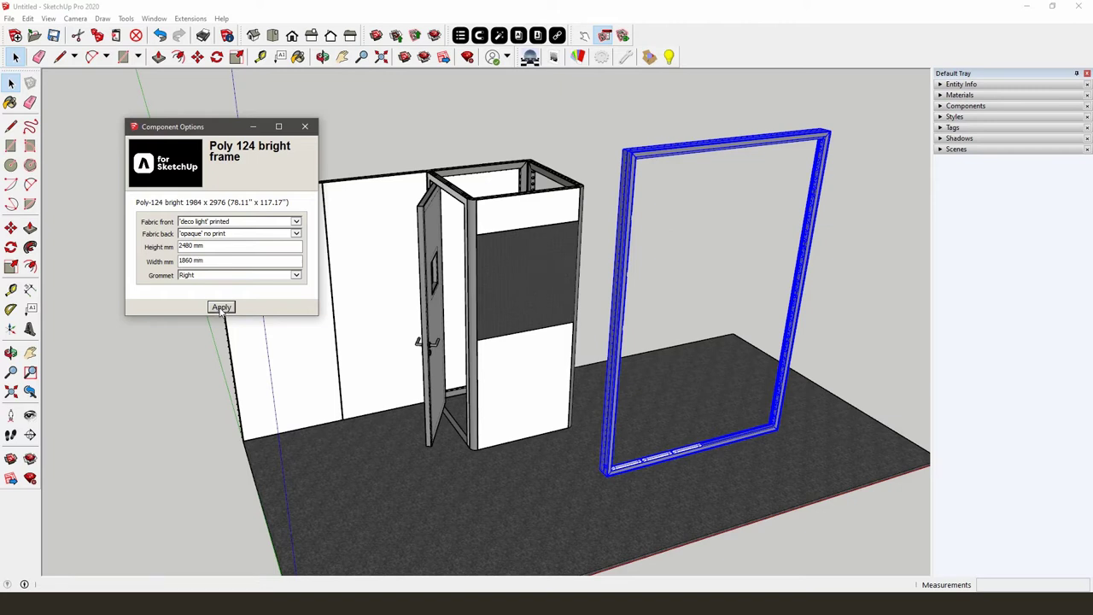
pyautogui.click(221, 308)
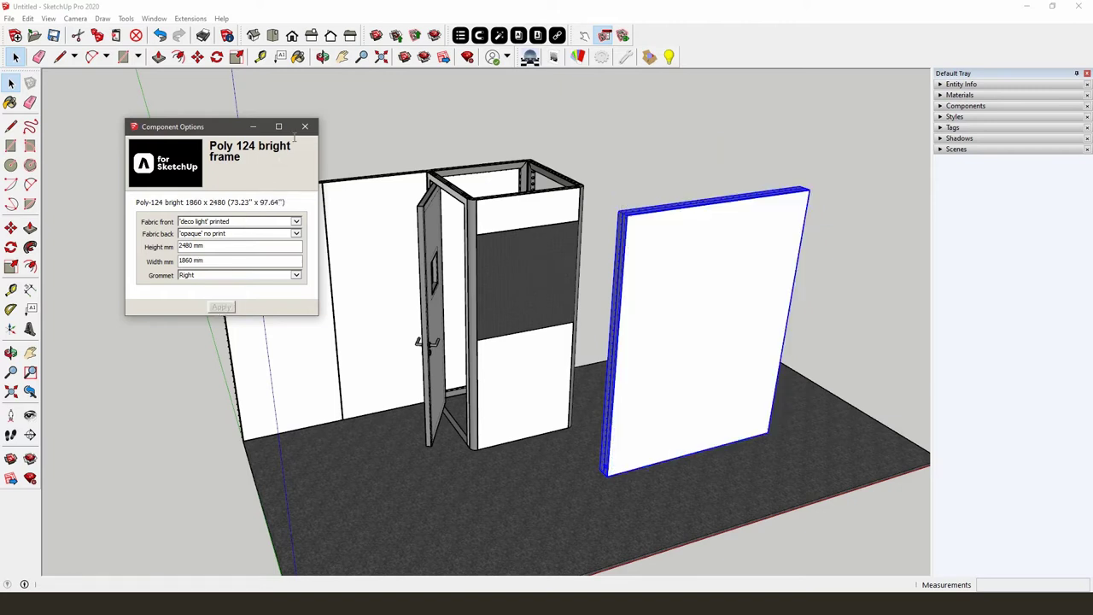
pyautogui.click(306, 127)
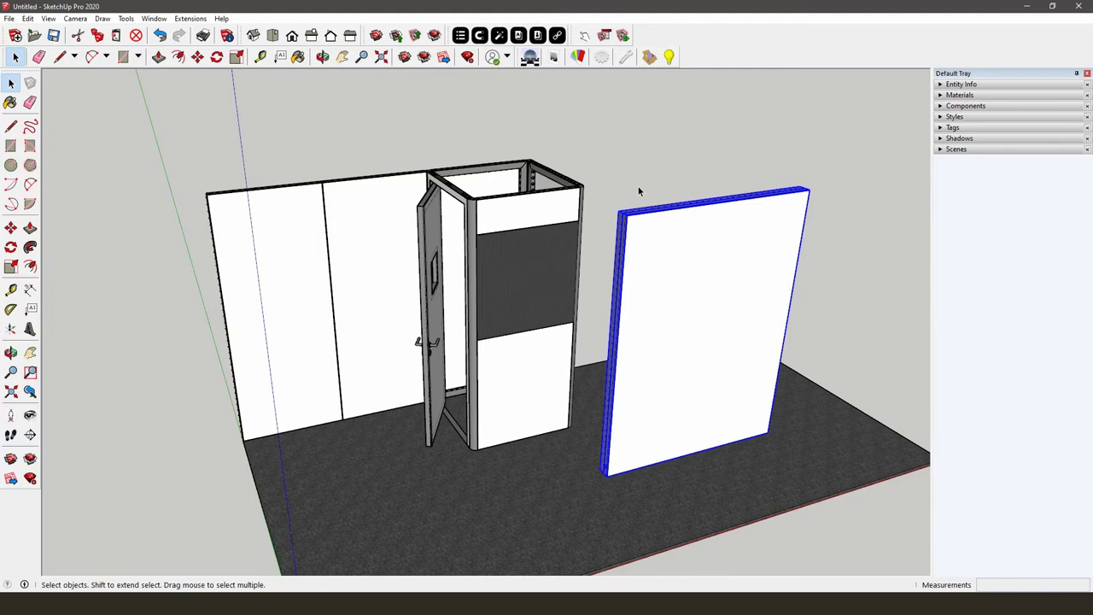
# Connect the Poly-124 lightbox frame to the cabin's rear outer corner using their uppermost grab points, extending the back wall
pyautogui.moveTo(794, 192); pyautogui.dragTo(420, 128, button='middle')
pyautogui.click(478, 36)
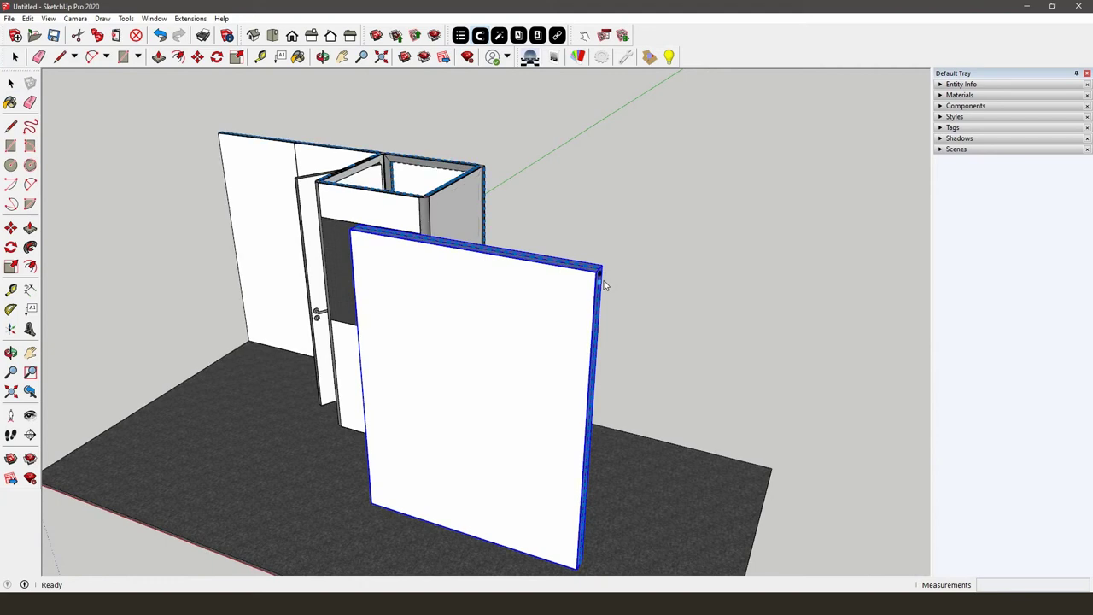
pyautogui.click(488, 175)
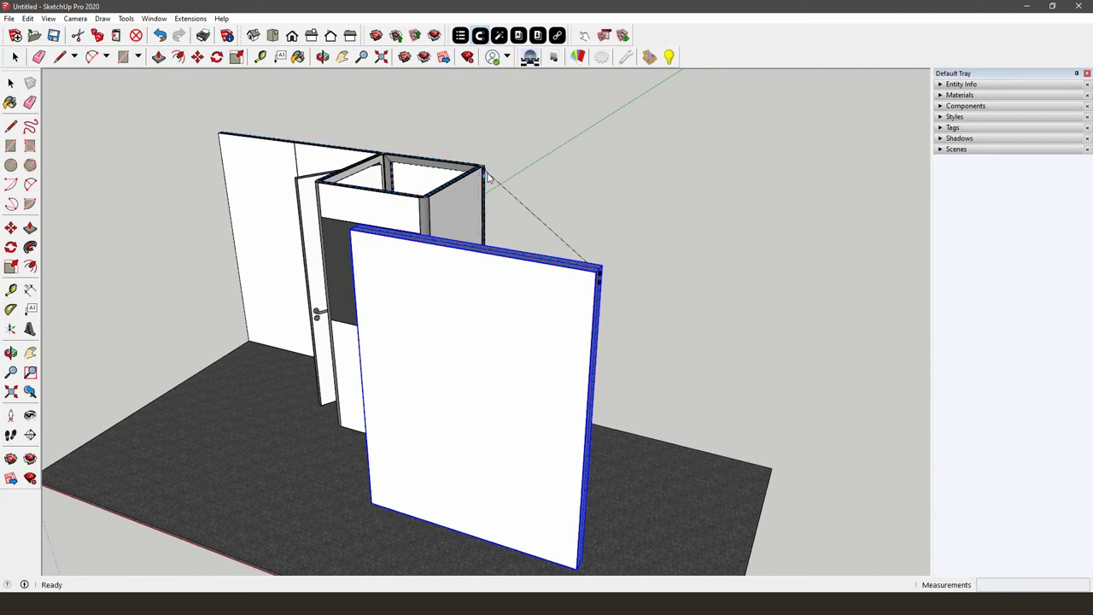
pyautogui.click(613, 175)
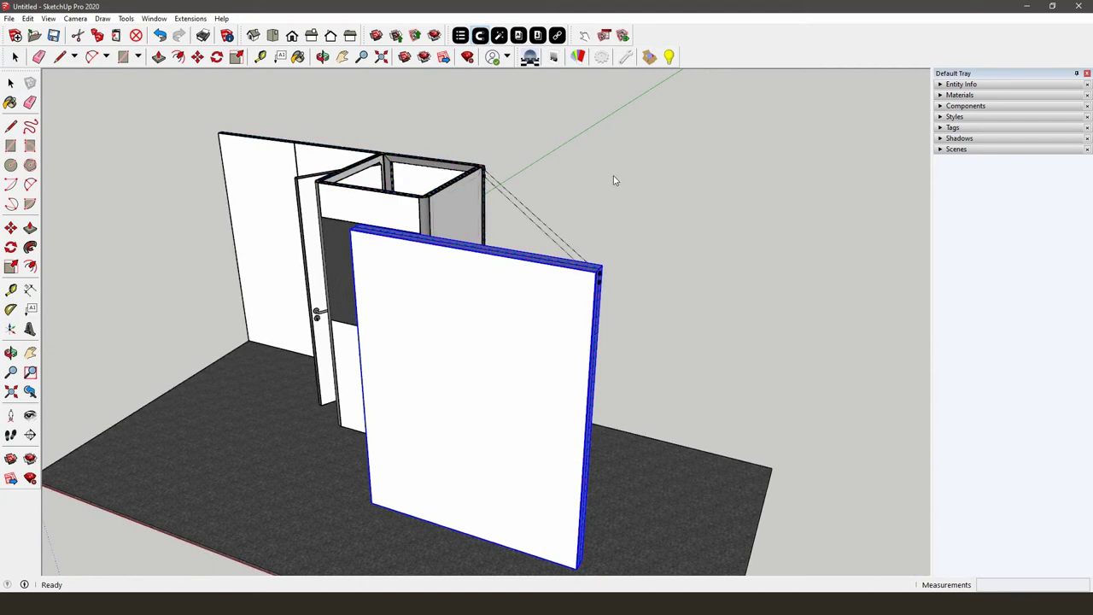
pyautogui.press('space')
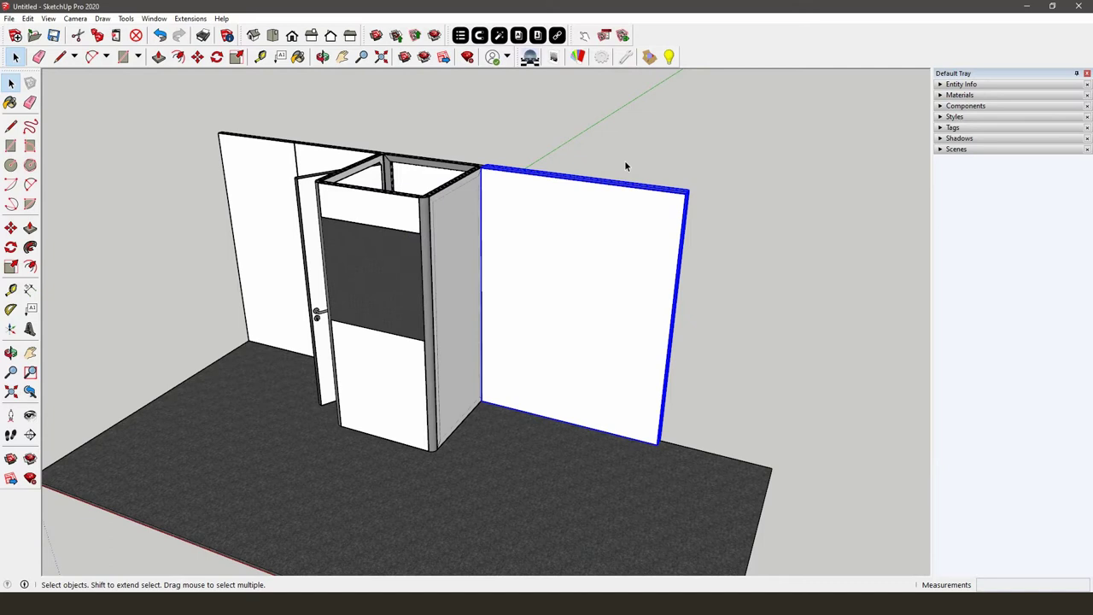
pyautogui.click(624, 160)
# Copy the outermost back wall frame on the door side and place the duplicate on the carpet in front of the lightbox
pyautogui.click(264, 192)
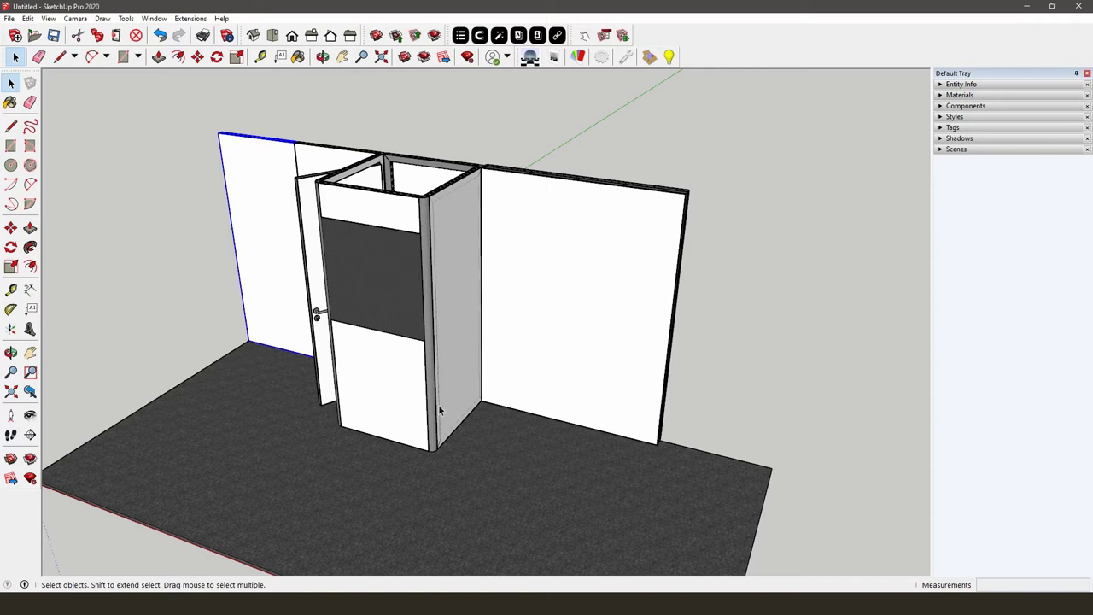
pyautogui.hotkey('ctrl', 'v')
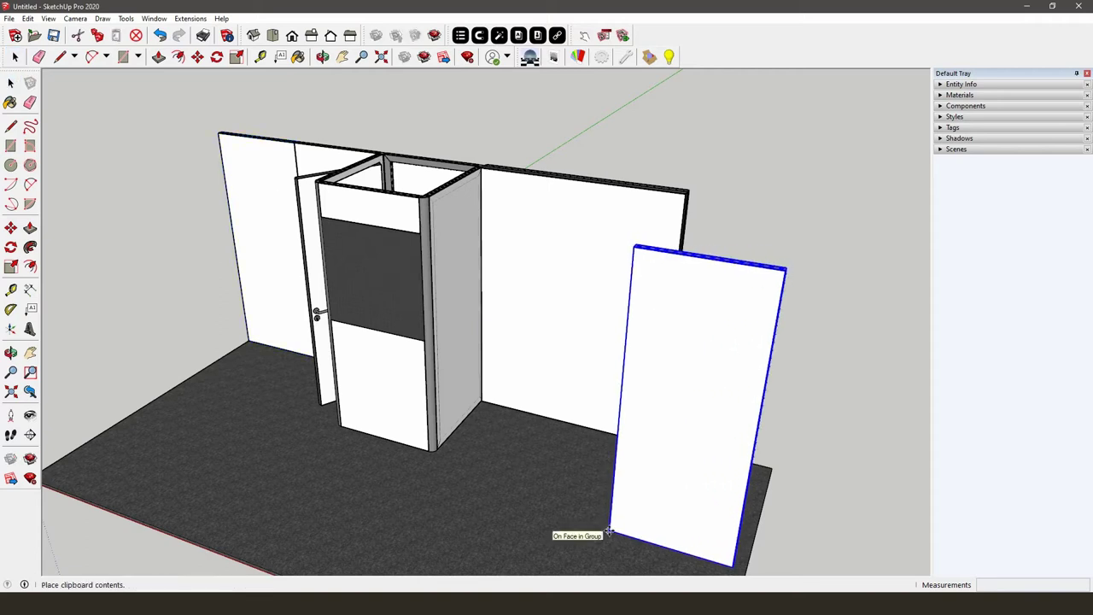
pyautogui.click(609, 531)
pyautogui.press('m')
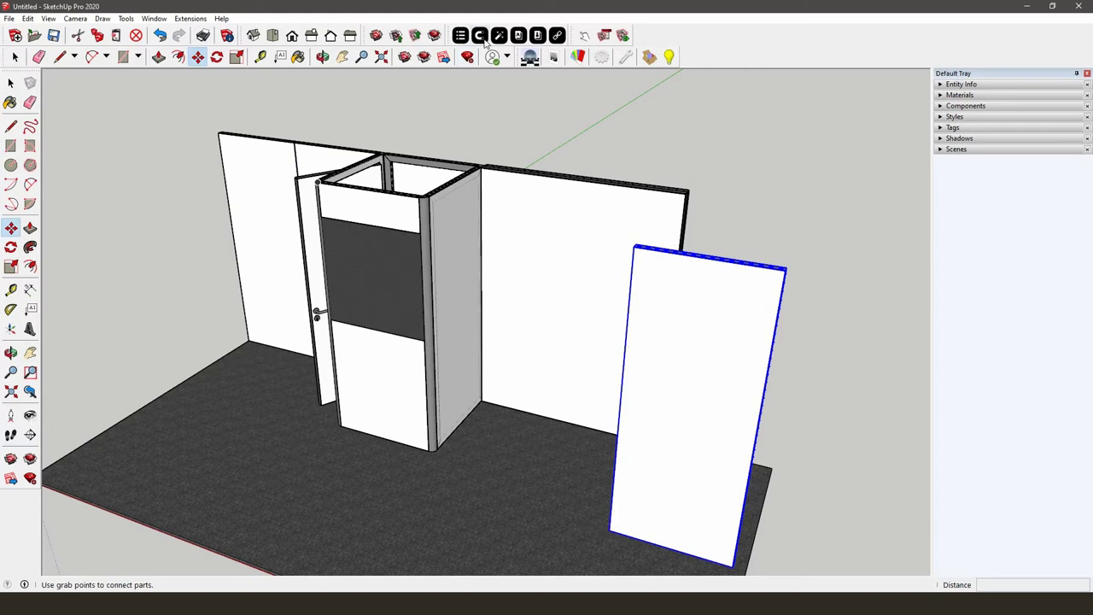
# Connect the duplicated wall frame to the free end of the lightbox frame using their uppermost grab points
pyautogui.press('space')
pyautogui.moveTo(478, 256); pyautogui.dragTo(721, 213, button='middle')
pyautogui.scroll(3, 720, 213)
pyautogui.hotkey('ctrl', 'a')
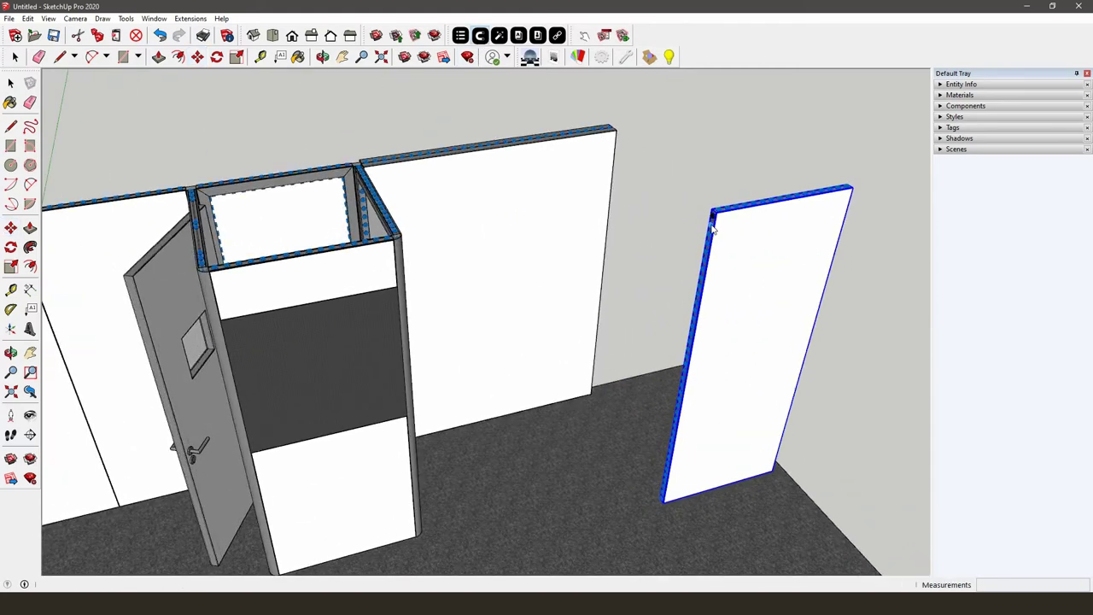
pyautogui.moveTo(761, 217); pyautogui.dragTo(731, 215, button='middle')
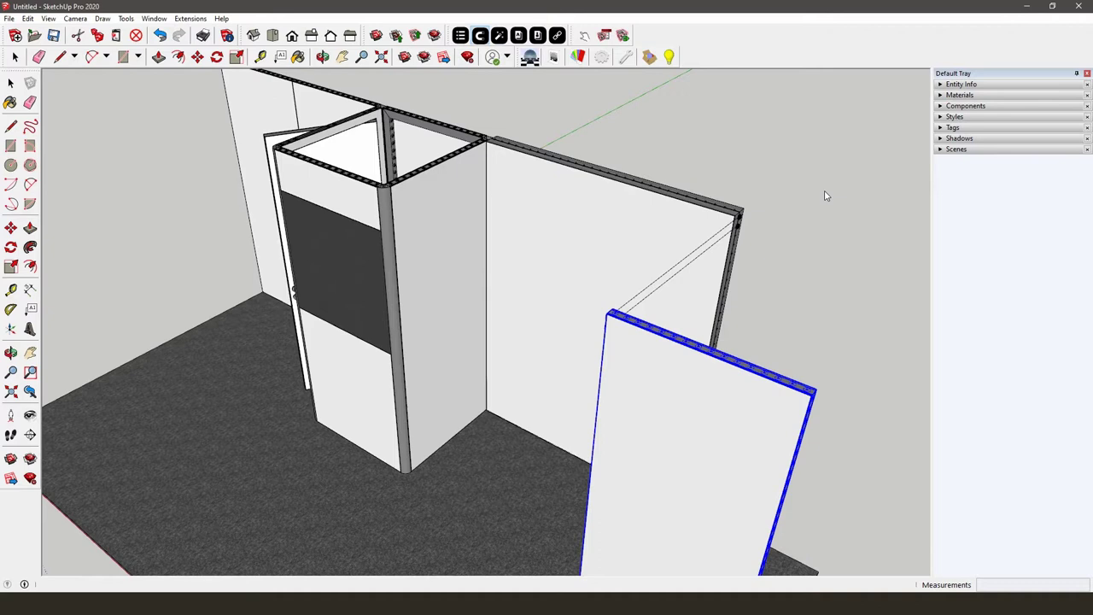
pyautogui.scroll(-3, 825, 195)
pyautogui.scroll(-2, 470, 232)
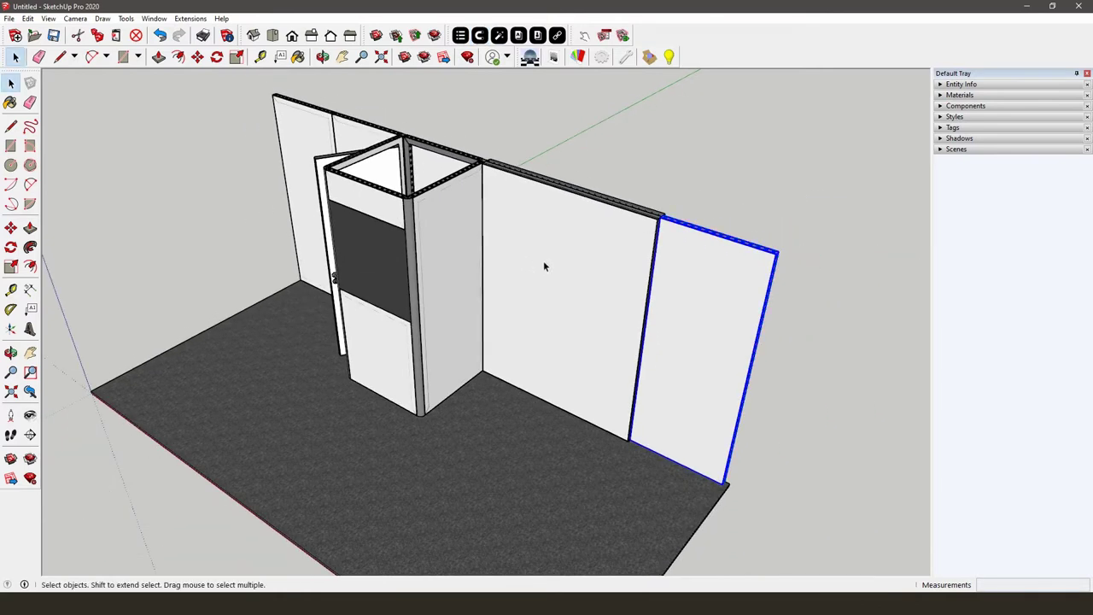
# Load the Omni-55 A3 R437 v2 curved frame from the Aluvision Omni-55 parts collection directly into the model
pyautogui.click(519, 36)
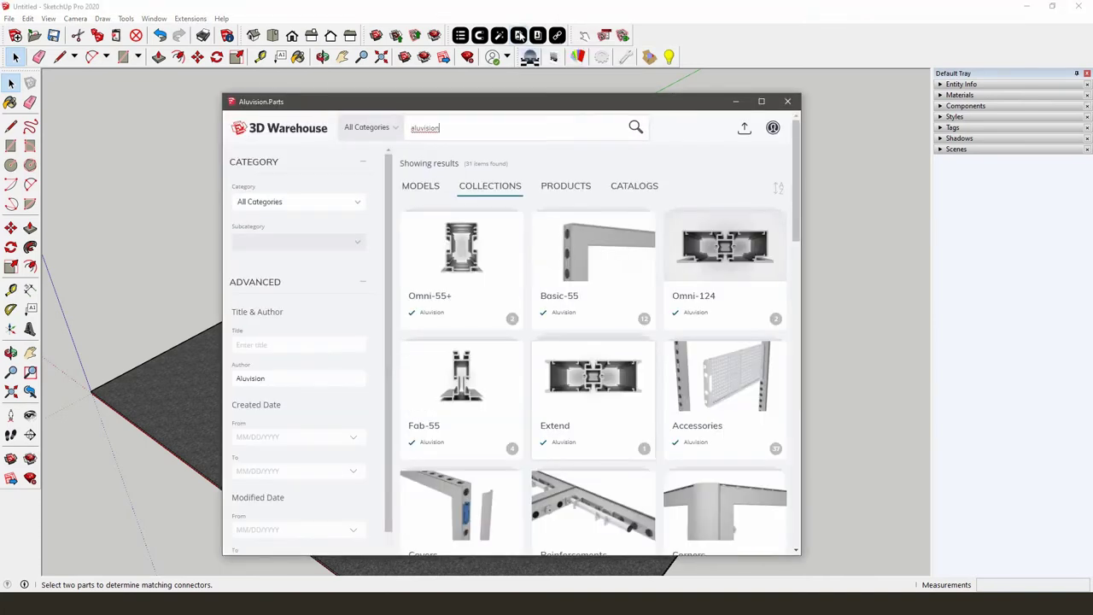
pyautogui.scroll(-3, 588, 254)
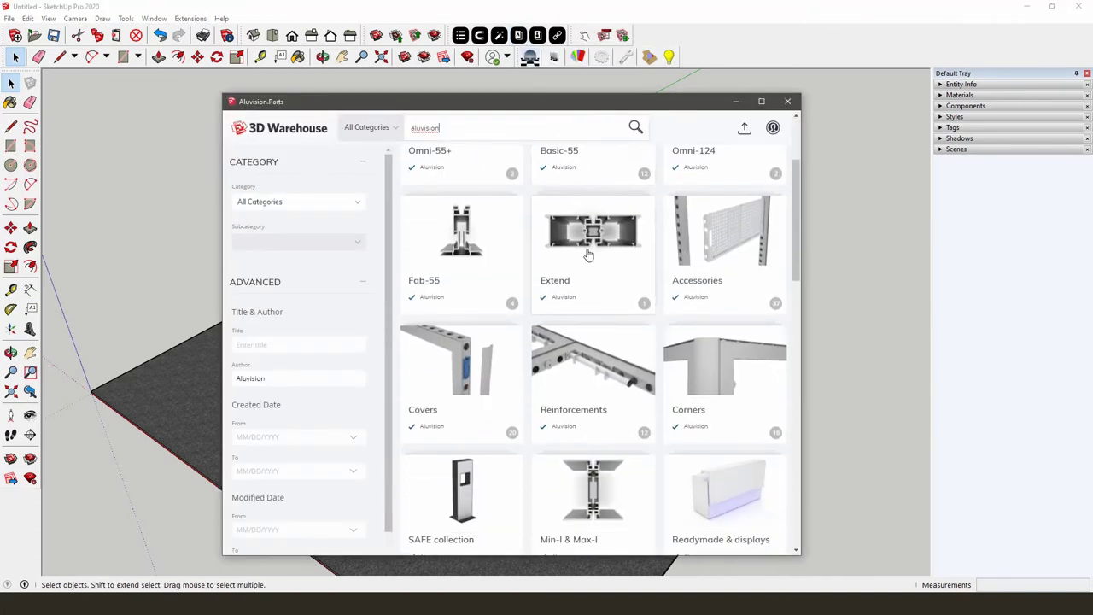
pyautogui.scroll(-5, 588, 254)
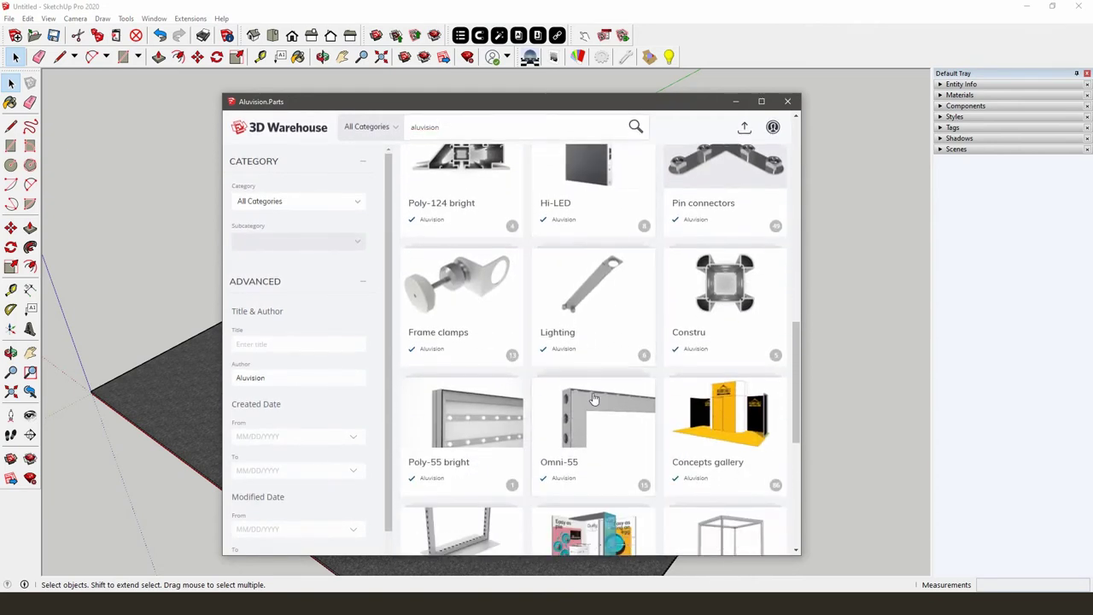
pyautogui.click(595, 398)
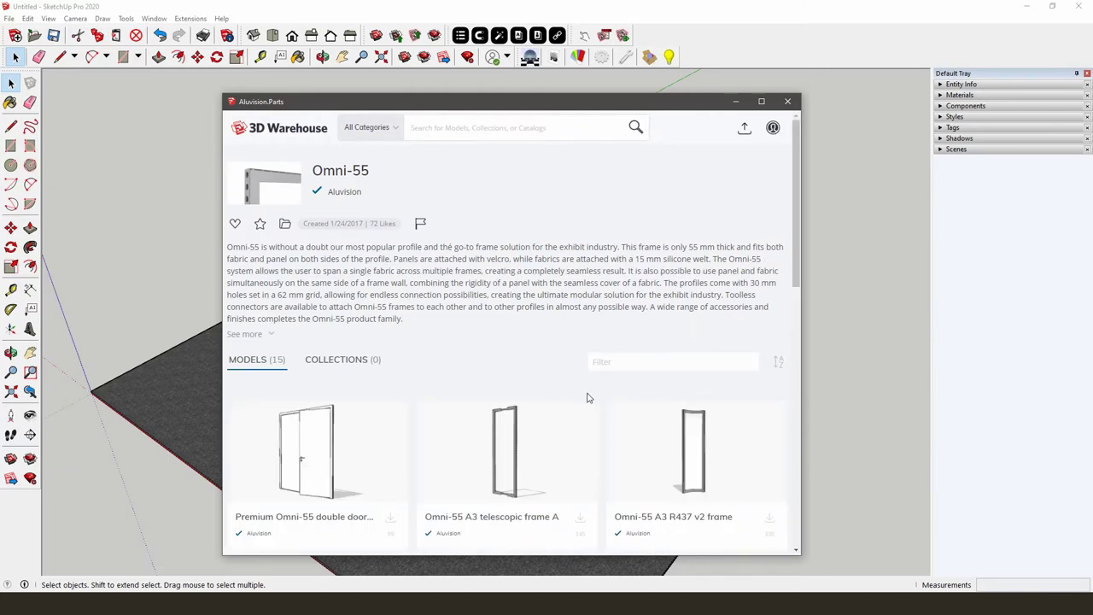
pyautogui.scroll(-2, 574, 388)
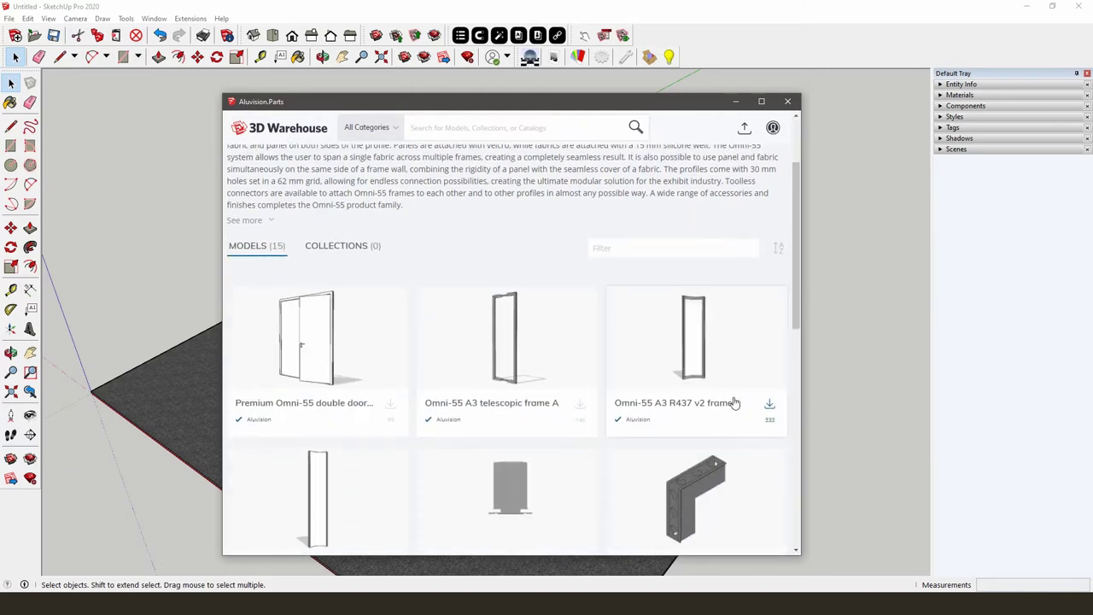
pyautogui.click(771, 407)
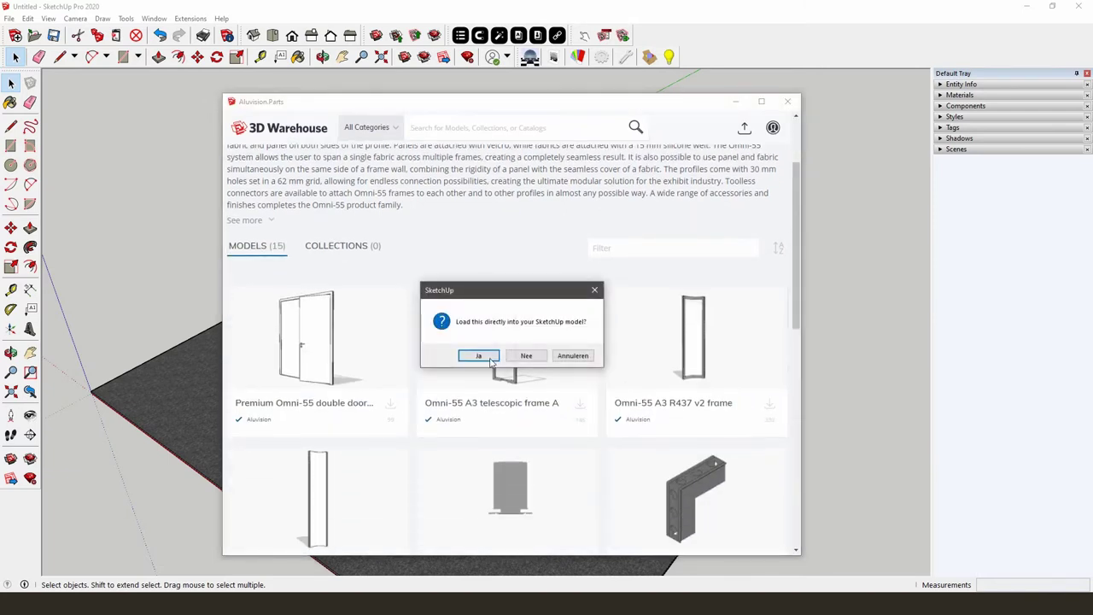
pyautogui.click(480, 356)
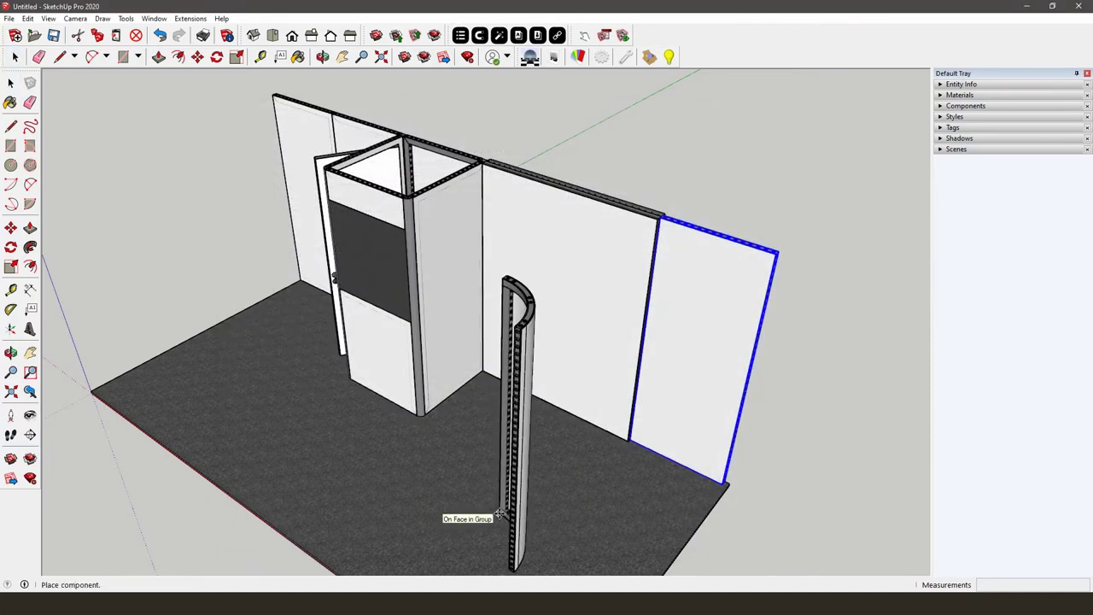
# Place the curved frame on the carpet and connect it horizontally on top of the outermost back wall frame beside the lightbox
pyautogui.click(500, 512)
pyautogui.press('m')
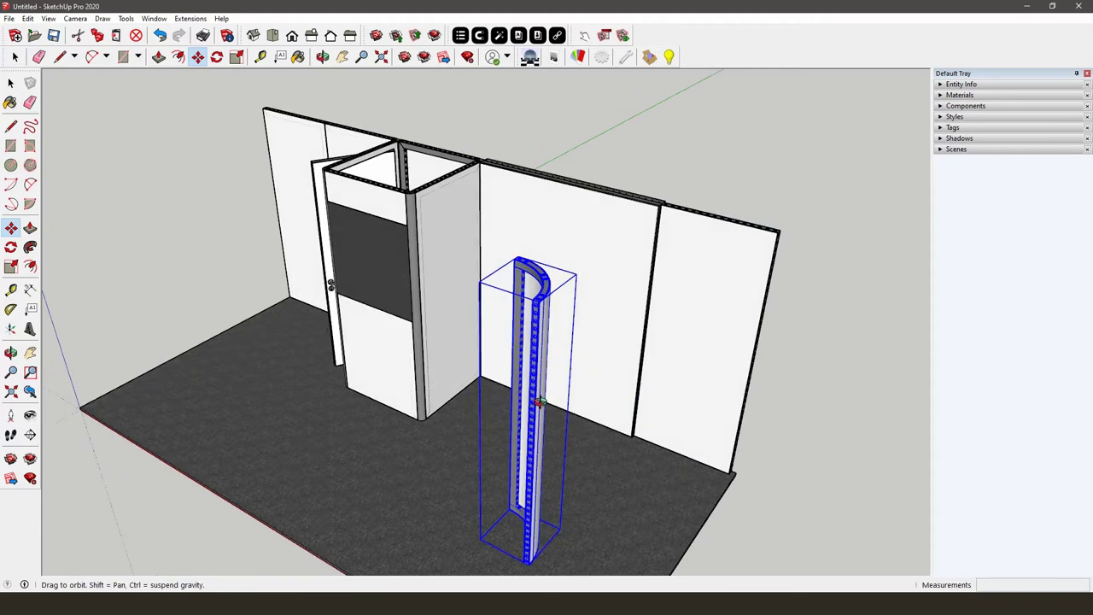
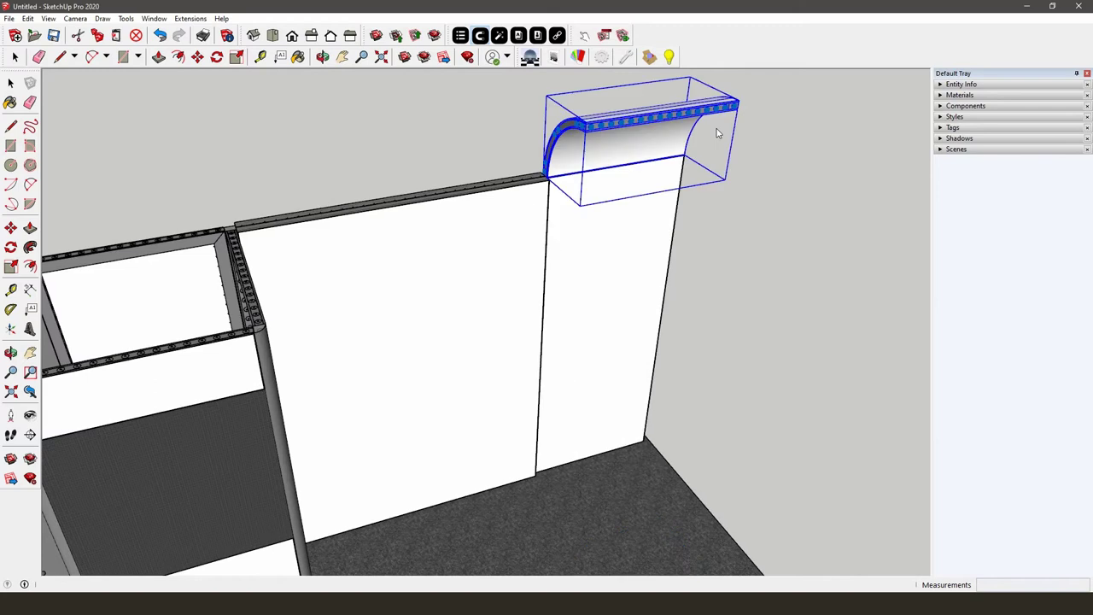
pyautogui.moveTo(514, 228); pyautogui.dragTo(325, 248, button='middle')
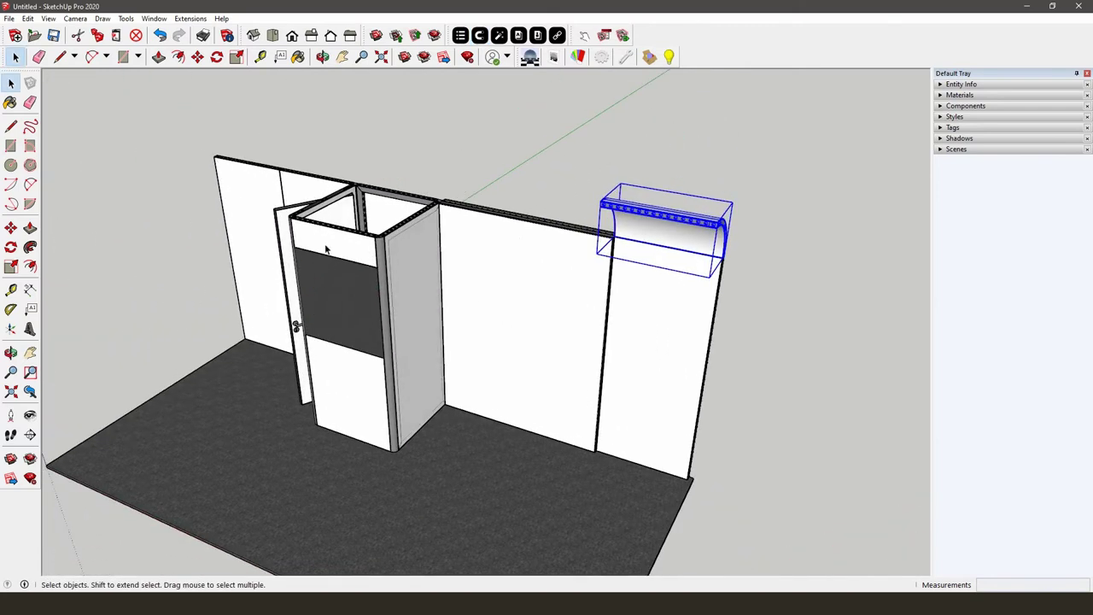
# Copy the cabin's rear wall frame and place the duplicate on the carpet in front of the outermost back wall frame
pyautogui.click(371, 219)
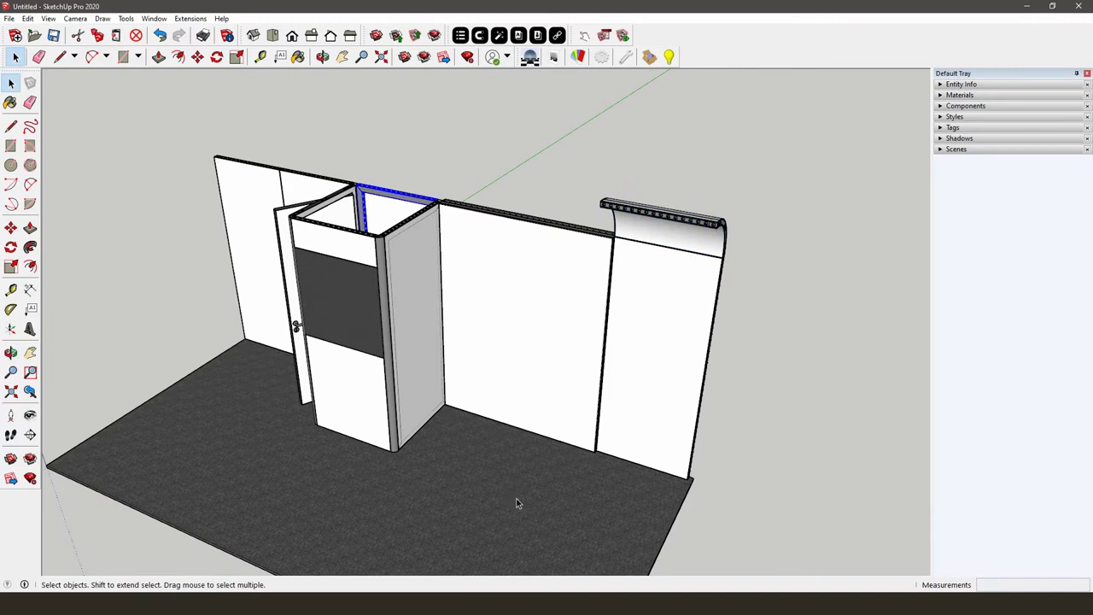
pyautogui.hotkey('ctrl', 'v')
pyautogui.click(528, 541)
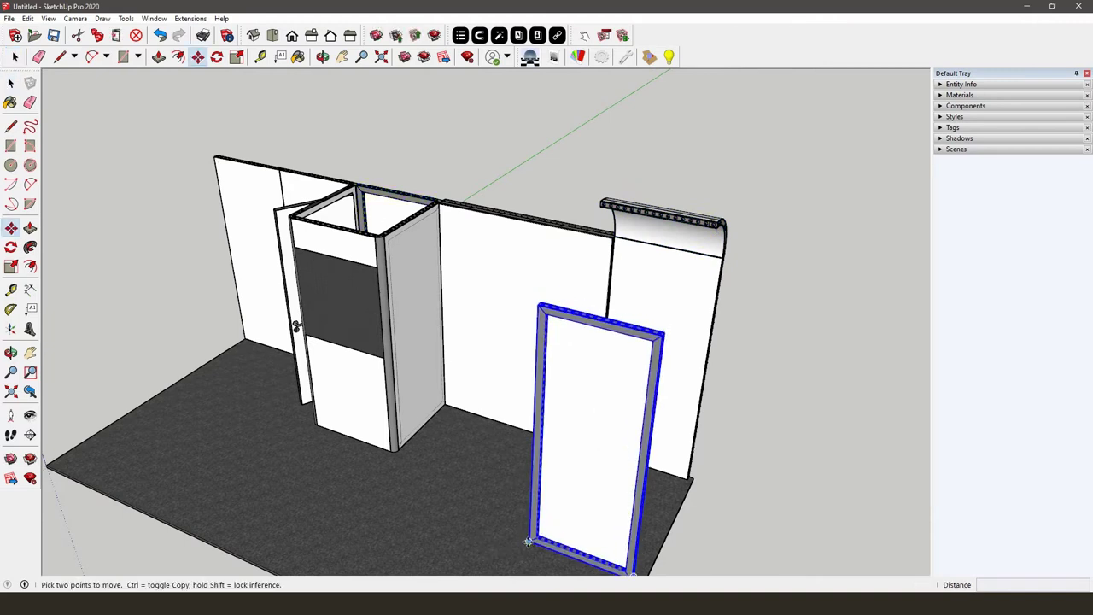
# Set the duplicated frame's height to 1984 mm, apply the option and close the component options
pyautogui.click(605, 36)
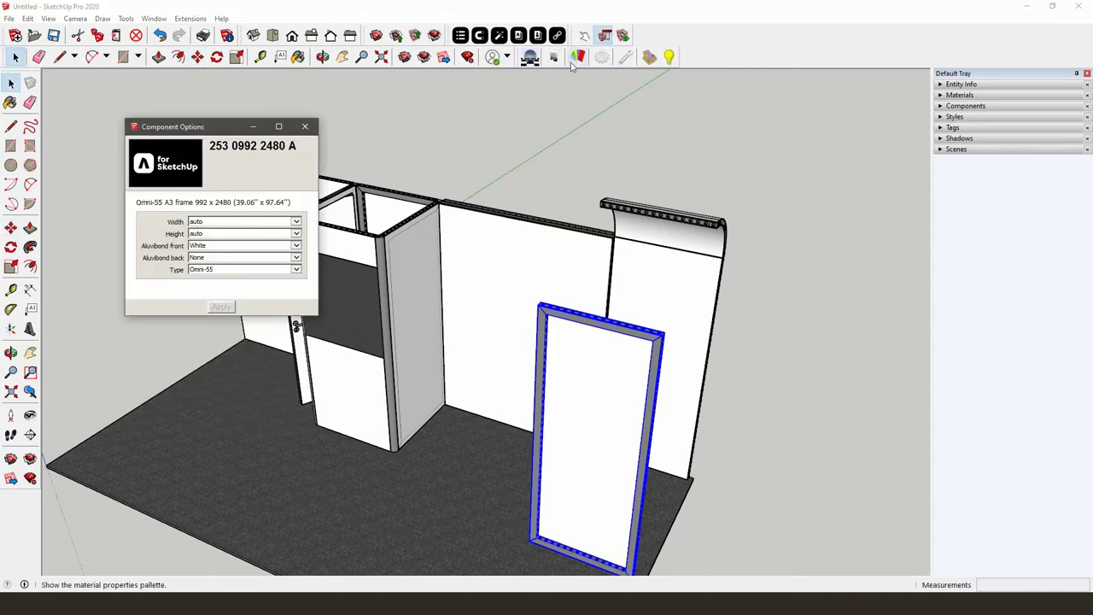
pyautogui.click(297, 233)
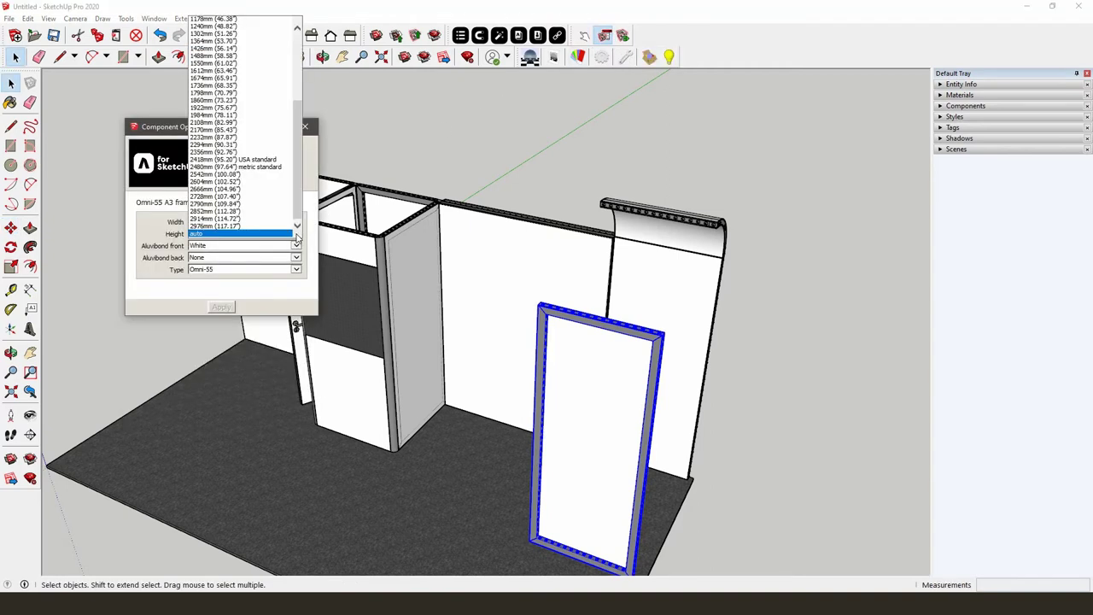
pyautogui.click(275, 115)
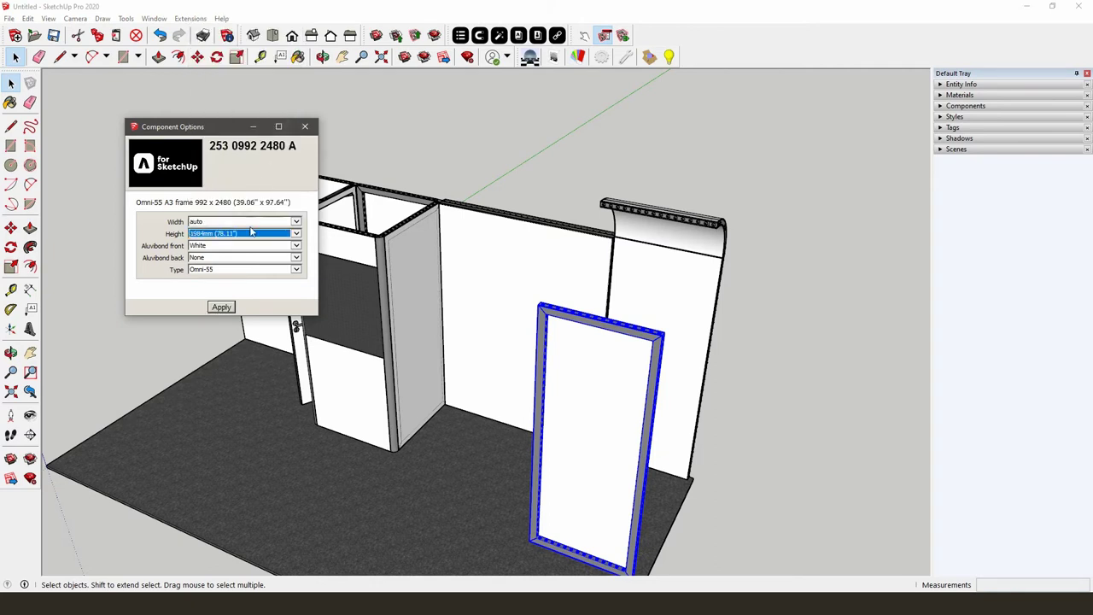
pyautogui.click(224, 308)
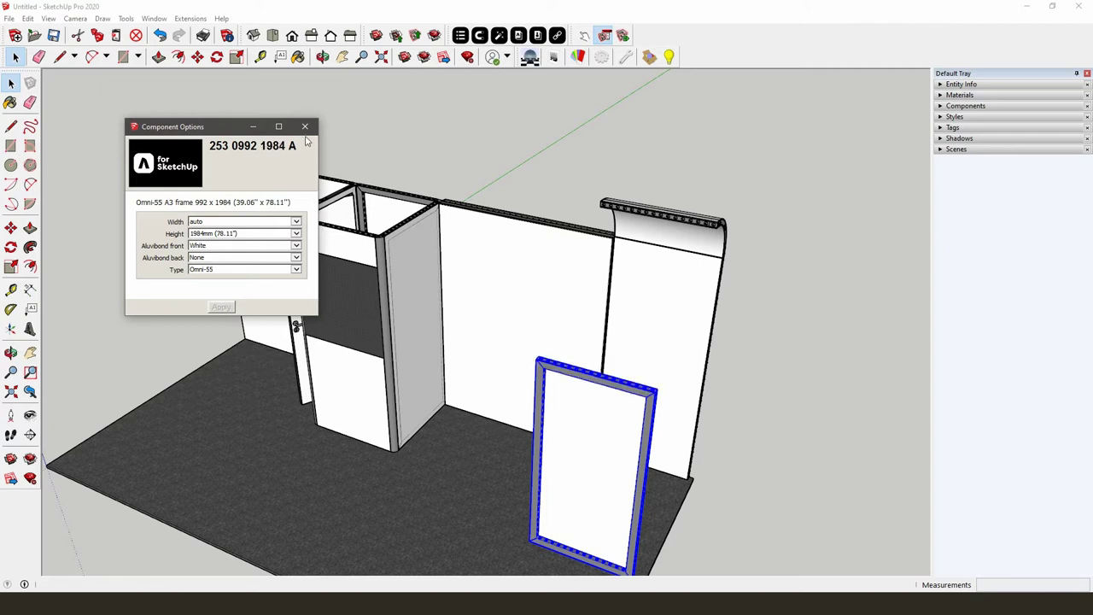
pyautogui.click(305, 127)
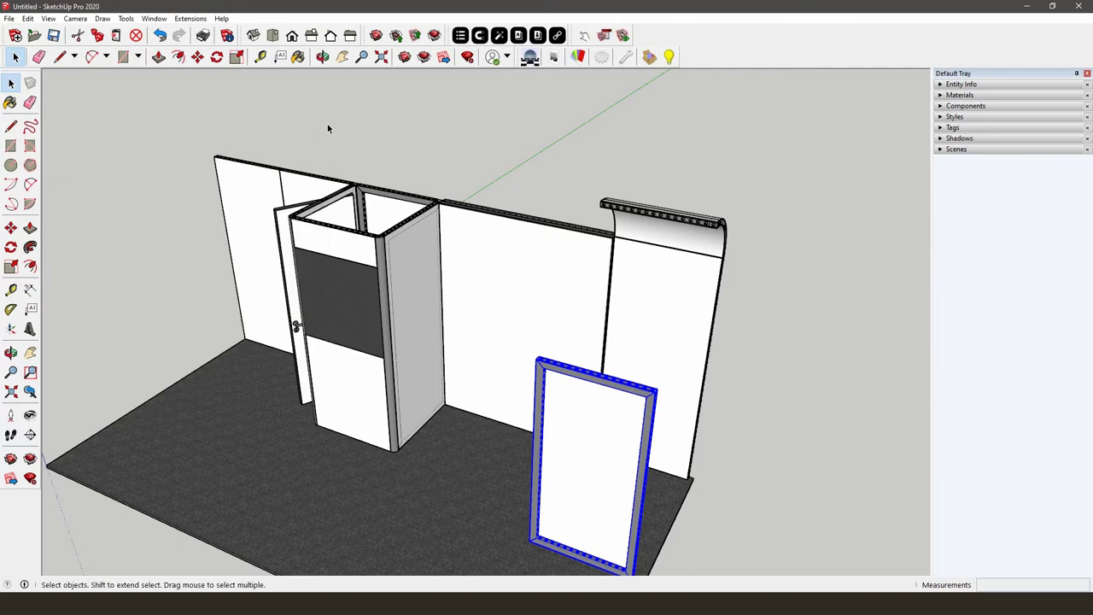
# Connect the 1984 mm frame to the curved frame's upper edge using their corner grab points, forming a horizontal canopy
pyautogui.click(479, 36)
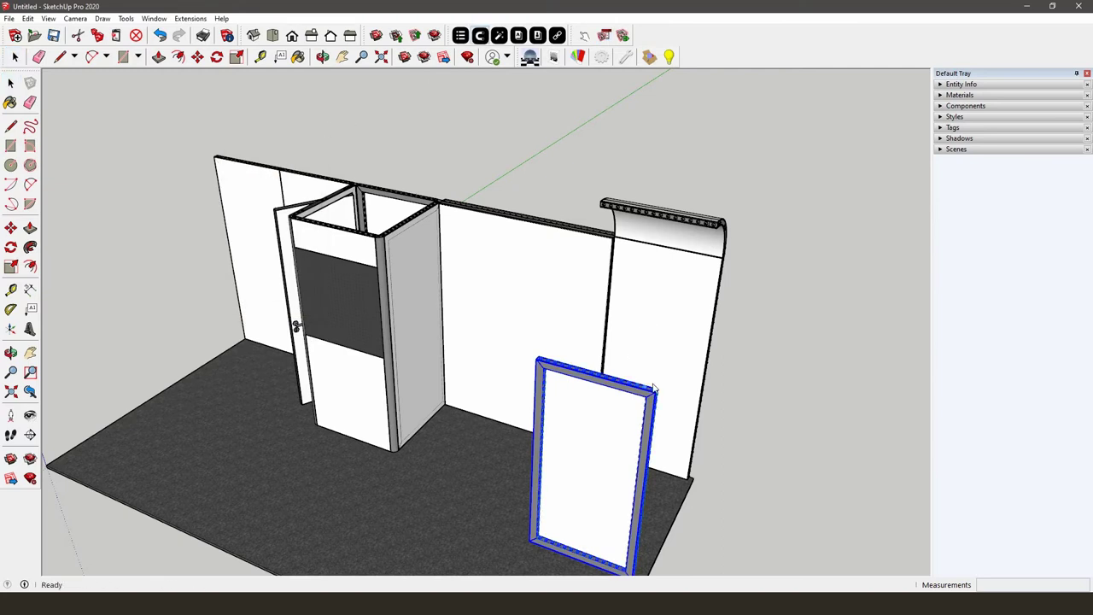
pyautogui.scroll(5, 654, 391)
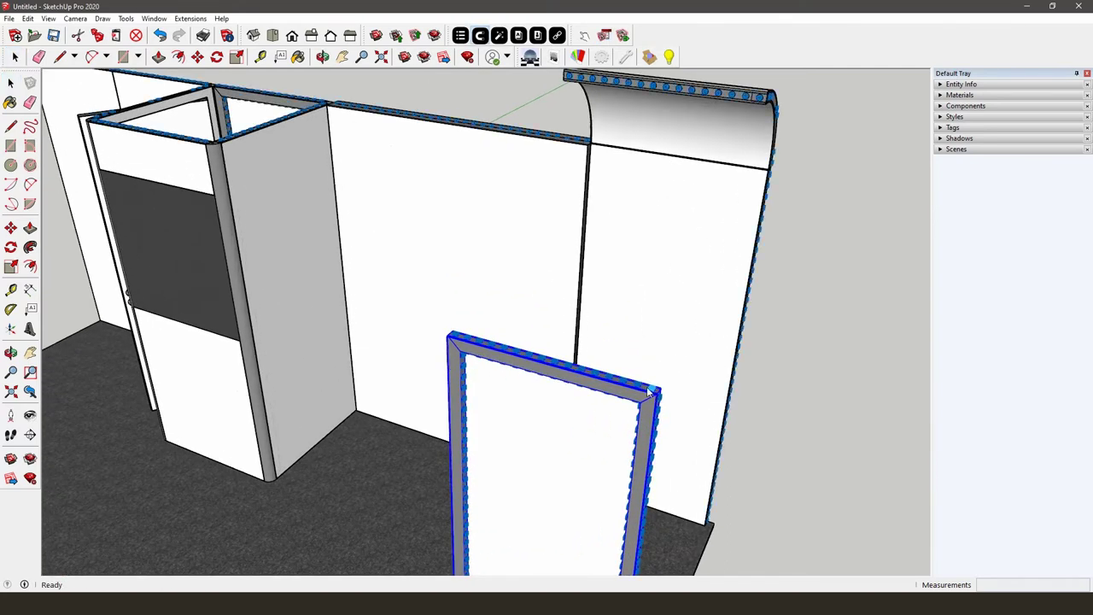
pyautogui.click(760, 102)
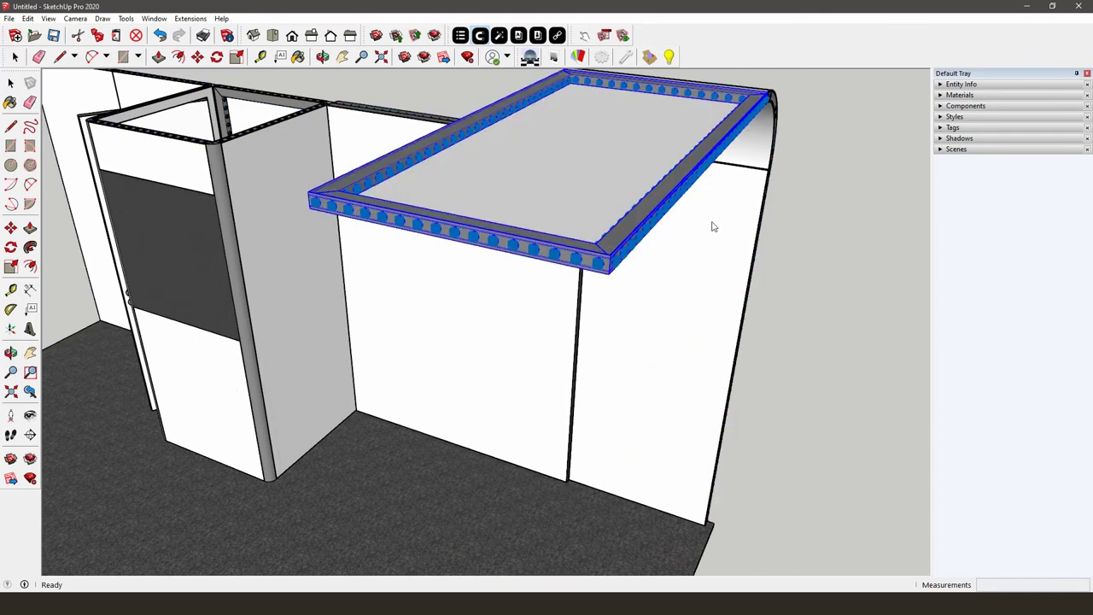
pyautogui.press('space')
pyautogui.moveTo(710, 227); pyautogui.dragTo(639, 293, button='middle')
pyautogui.scroll(-4, 625, 228)
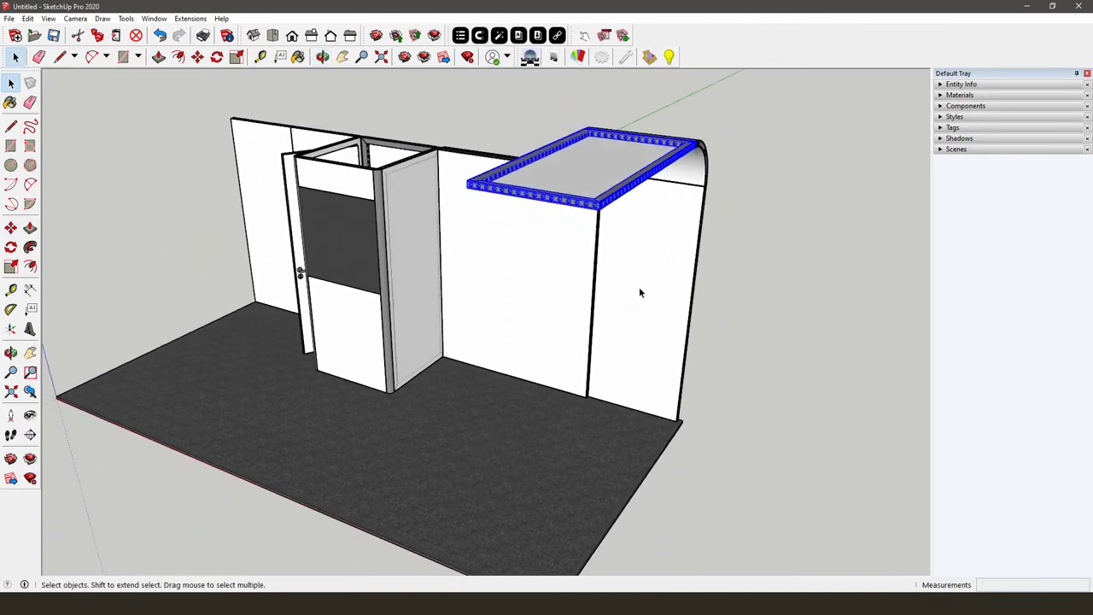
# Copy the curved frame above the back wall and place the duplicate on the carpet below the canopy
pyautogui.click(682, 181)
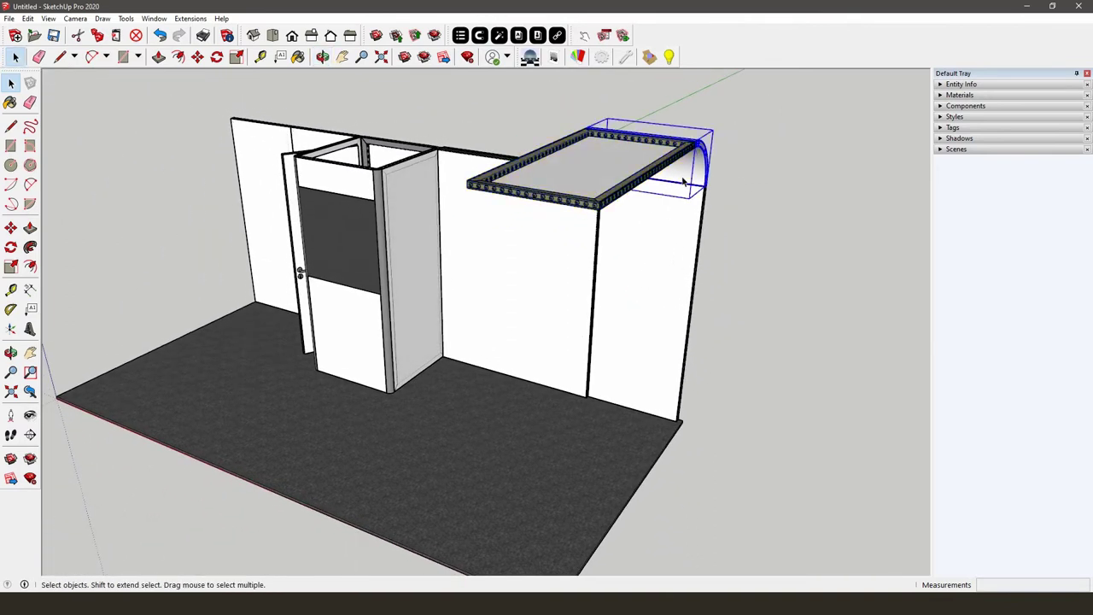
pyautogui.hotkey('ctrl', 'c')
pyautogui.hotkey('ctrl', 'v')
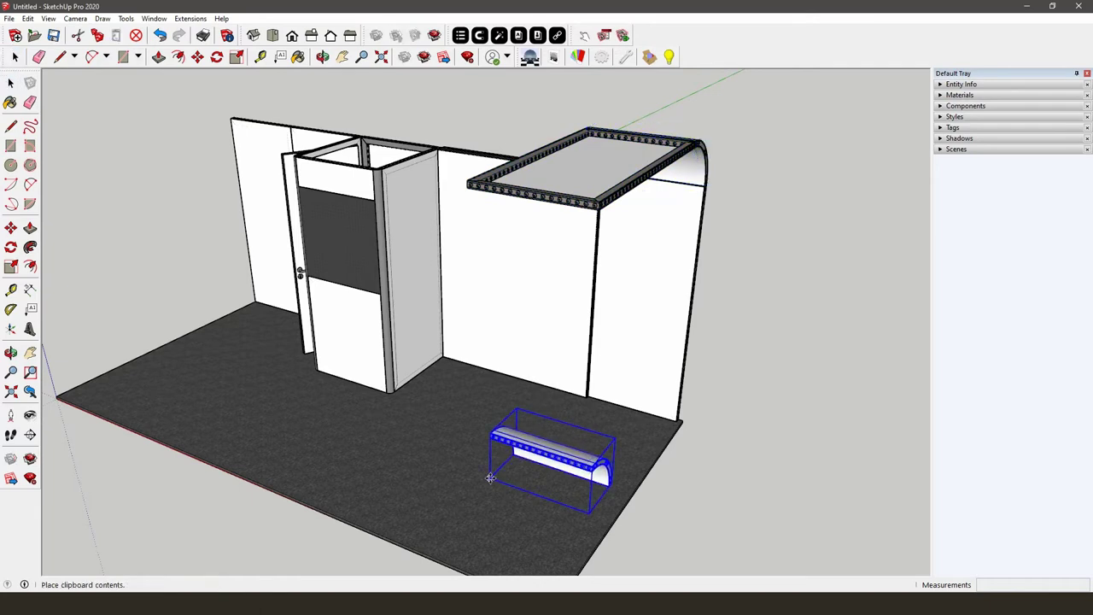
pyautogui.click(479, 482)
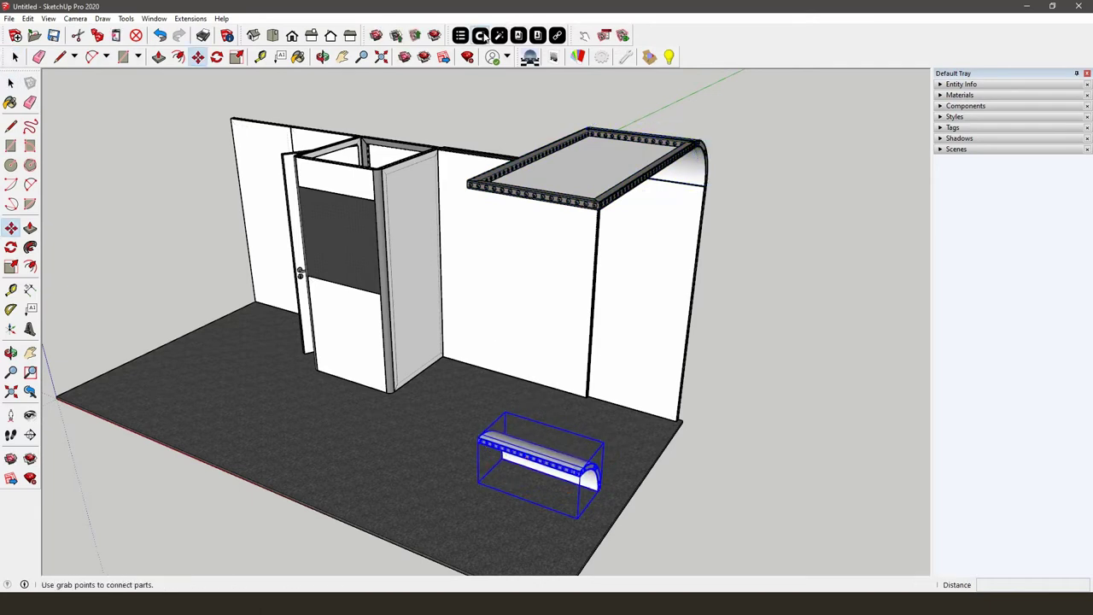
# Connect the duplicated curved frame to the canopy's free front edge so that it curves downward
pyautogui.press('space')
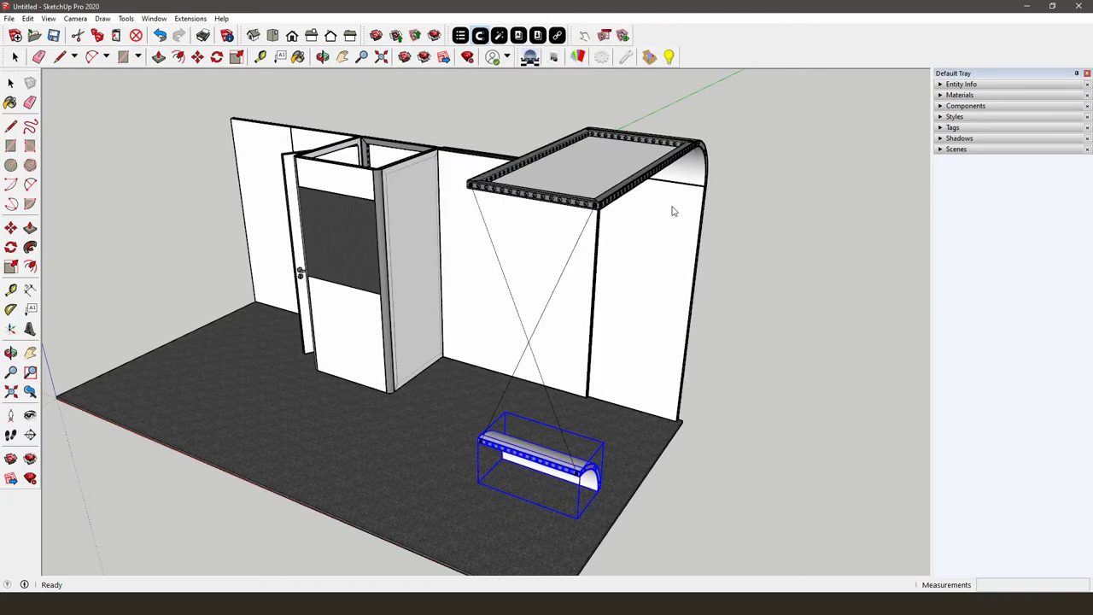
pyautogui.hotkey('ctrl', 'z')
pyautogui.moveTo(673, 211); pyautogui.dragTo(657, 244, button='middle')
# Copy the outermost back wall frame under the canopy and place the duplicate on the carpet near the front edge
pyautogui.click(596, 244)
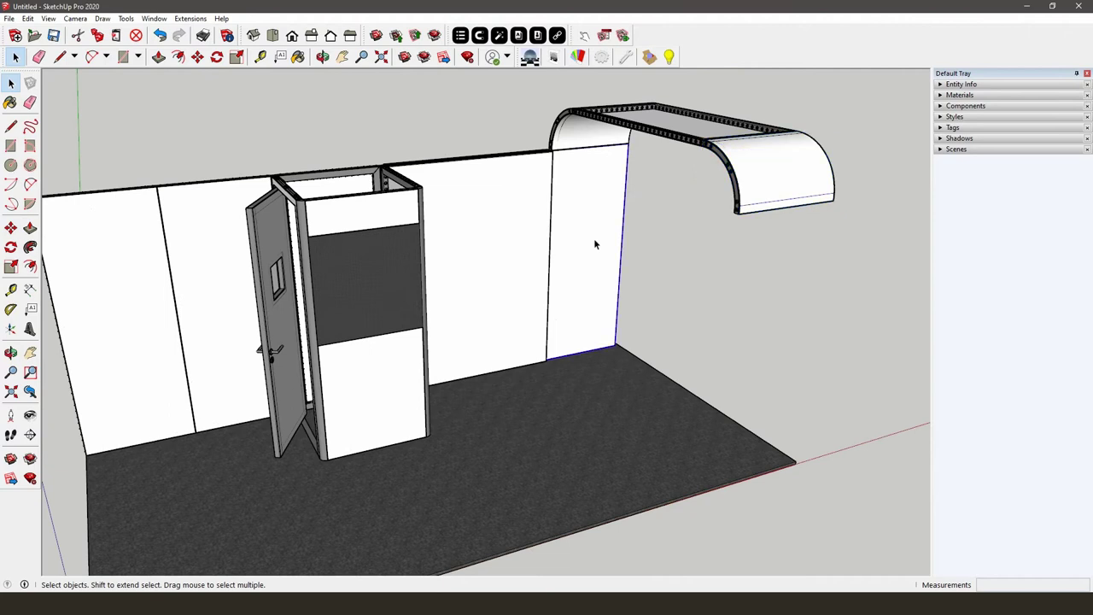
pyautogui.press('m')
pyautogui.click(605, 469)
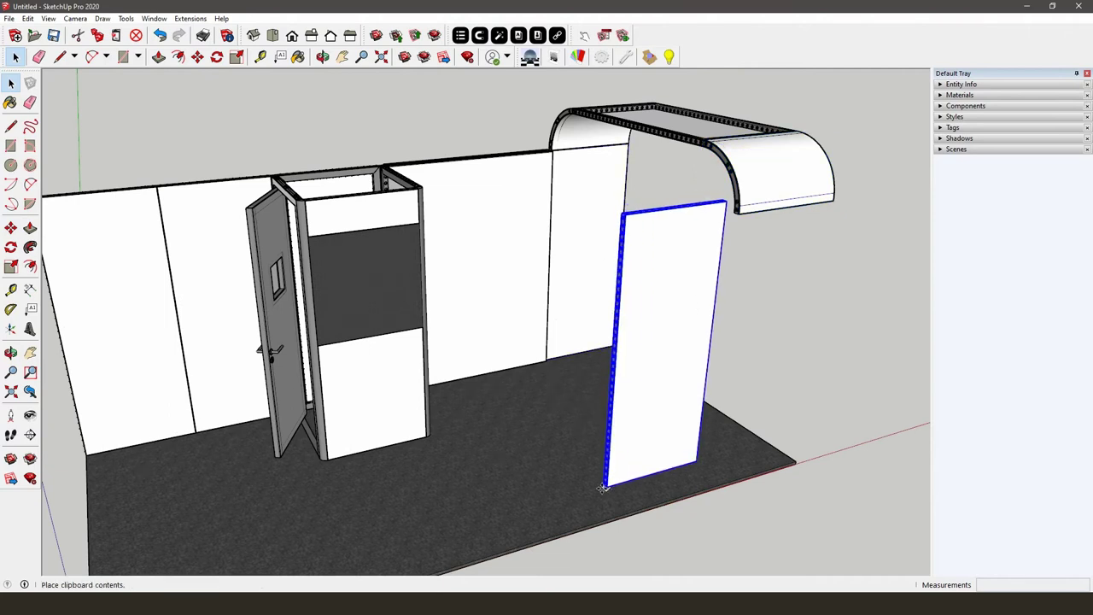
pyautogui.press('space')
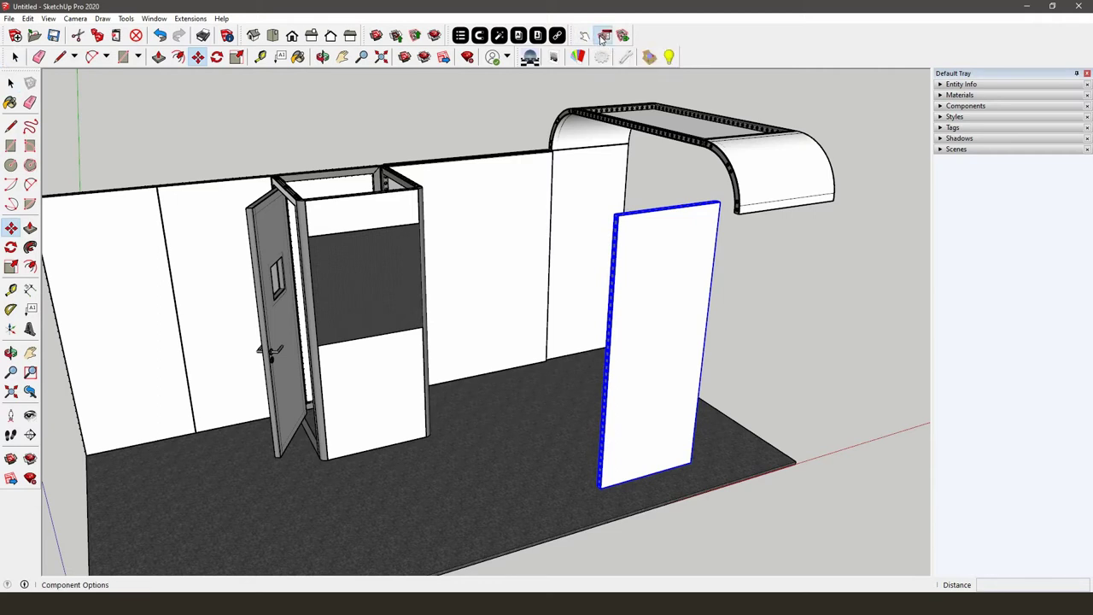
# Set the duplicated wall frame's Aluvibond back to White, apply the option and close the component options
pyautogui.click(603, 36)
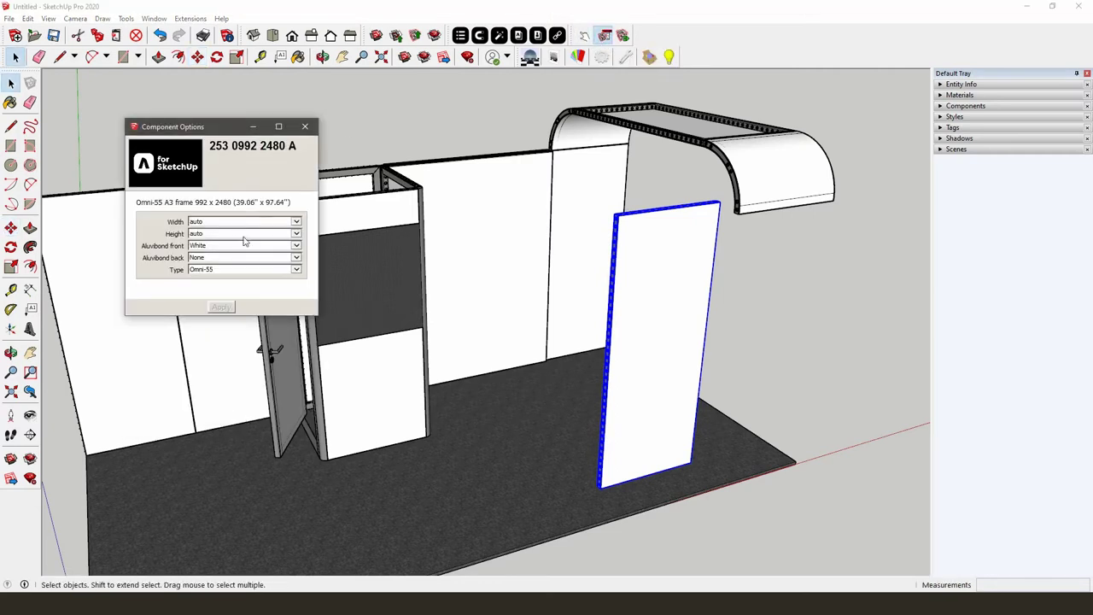
pyautogui.click(227, 258)
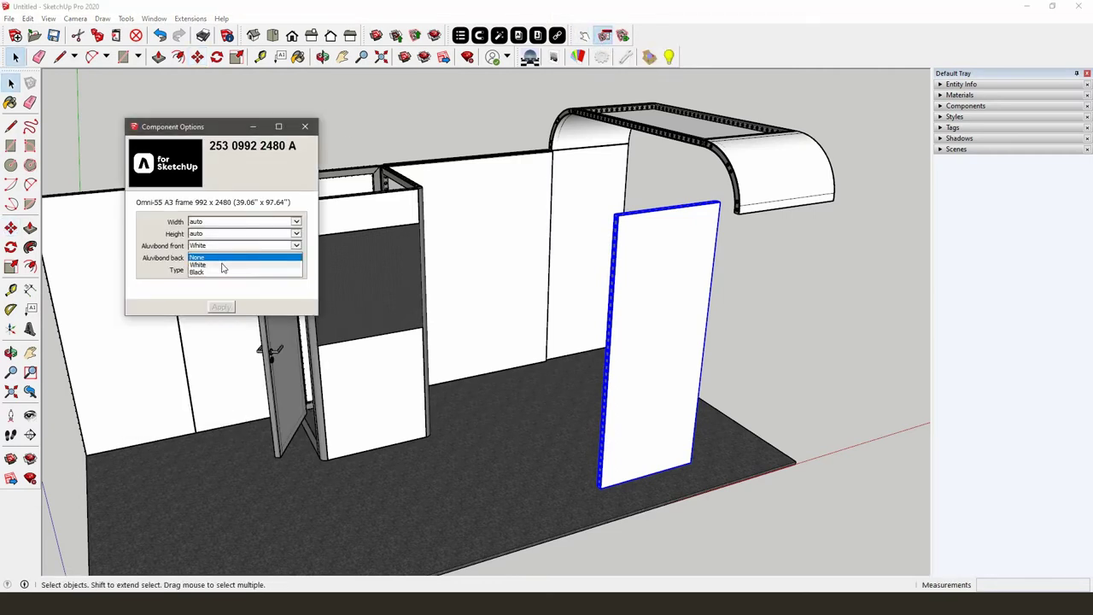
pyautogui.click(222, 265)
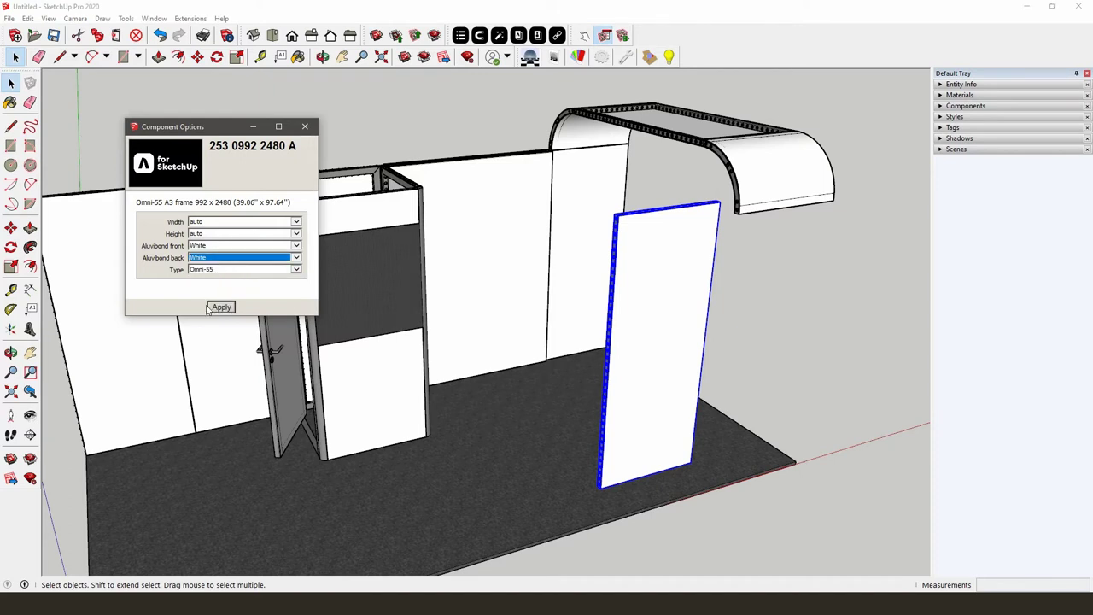
pyautogui.click(218, 309)
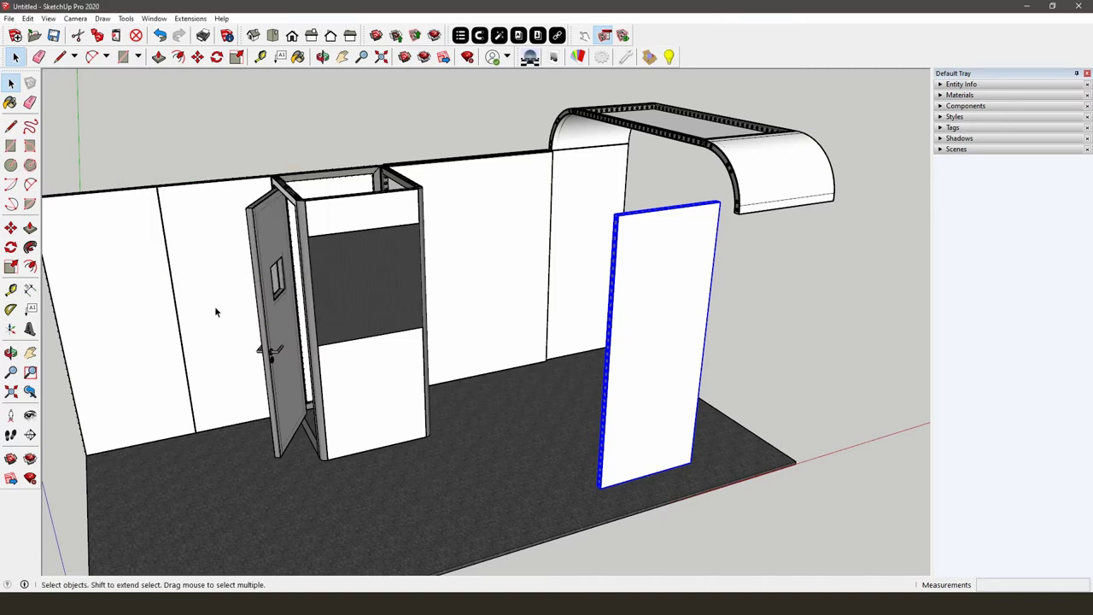
# Connect the duplicated wall frame to the lower end of the canopy's front curved frame so that it stands on the carpet
pyautogui.click(479, 35)
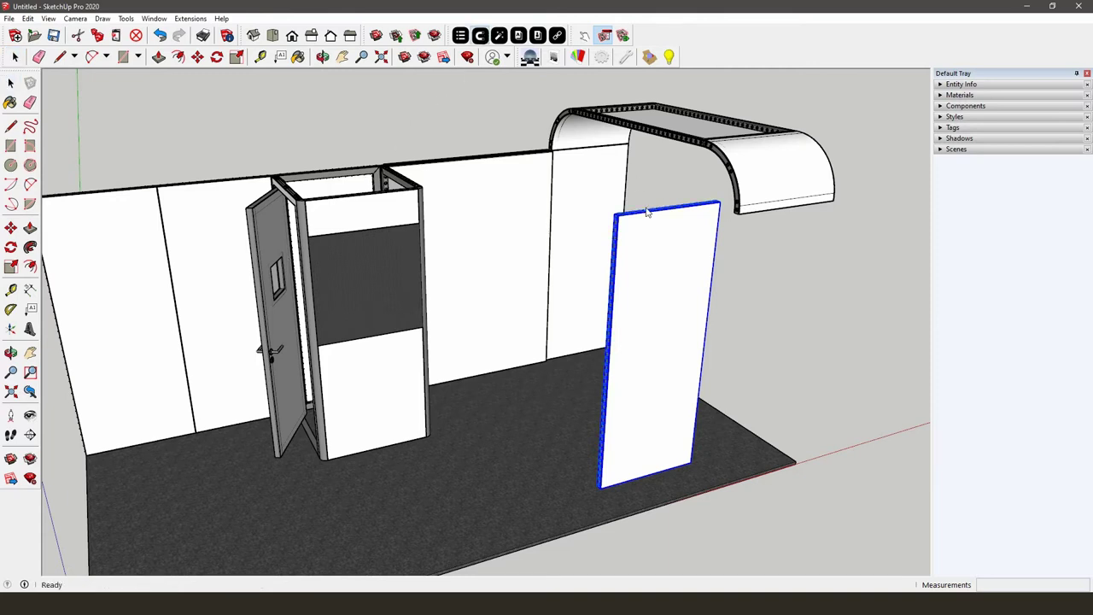
pyautogui.scroll(1, 644, 209)
pyautogui.scroll(2, 644, 209)
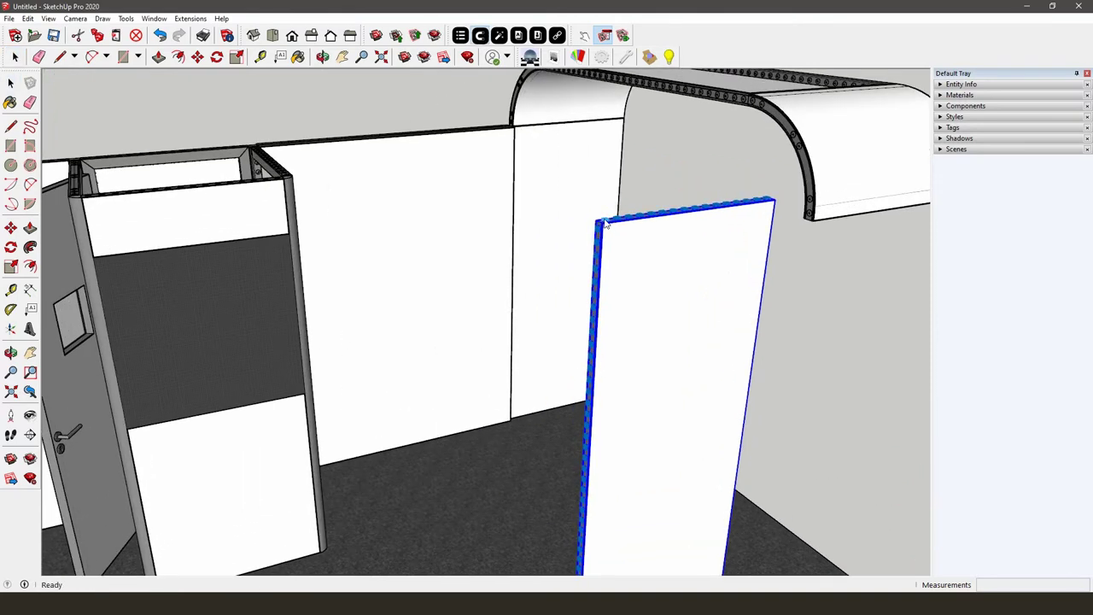
pyautogui.moveTo(618, 227); pyautogui.dragTo(624, 103, button='middle')
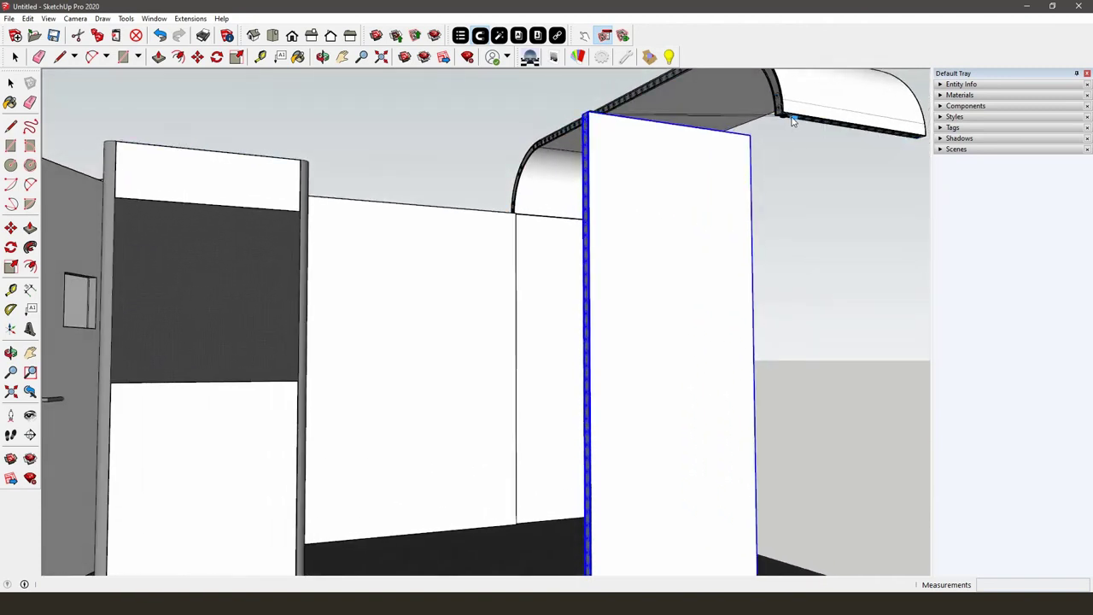
pyautogui.scroll(-8, 757, 164)
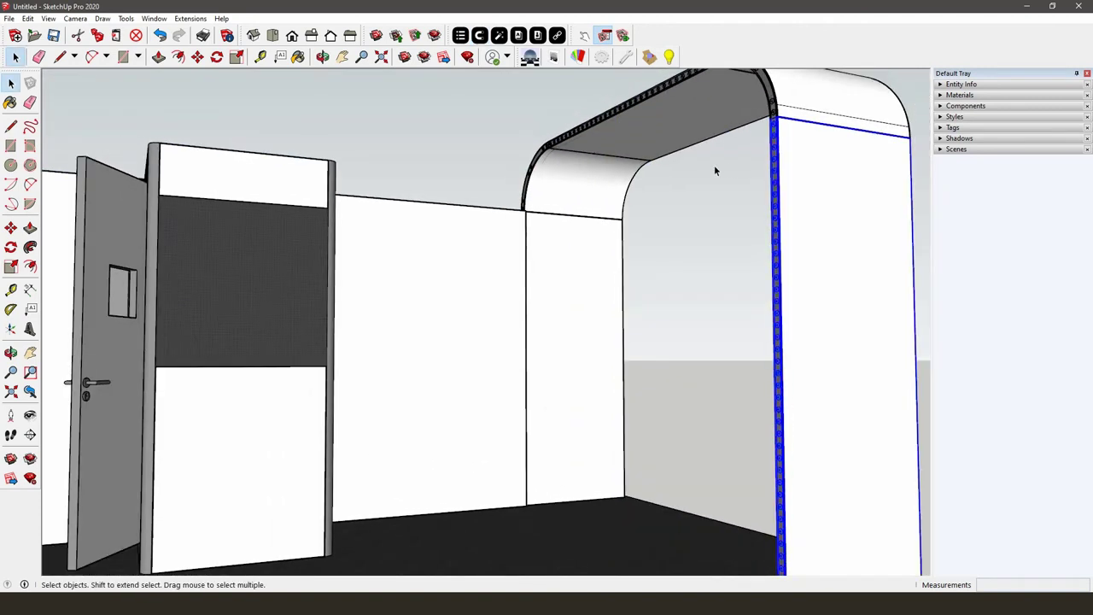
pyautogui.moveTo(743, 207); pyautogui.dragTo(690, 246, button='middle')
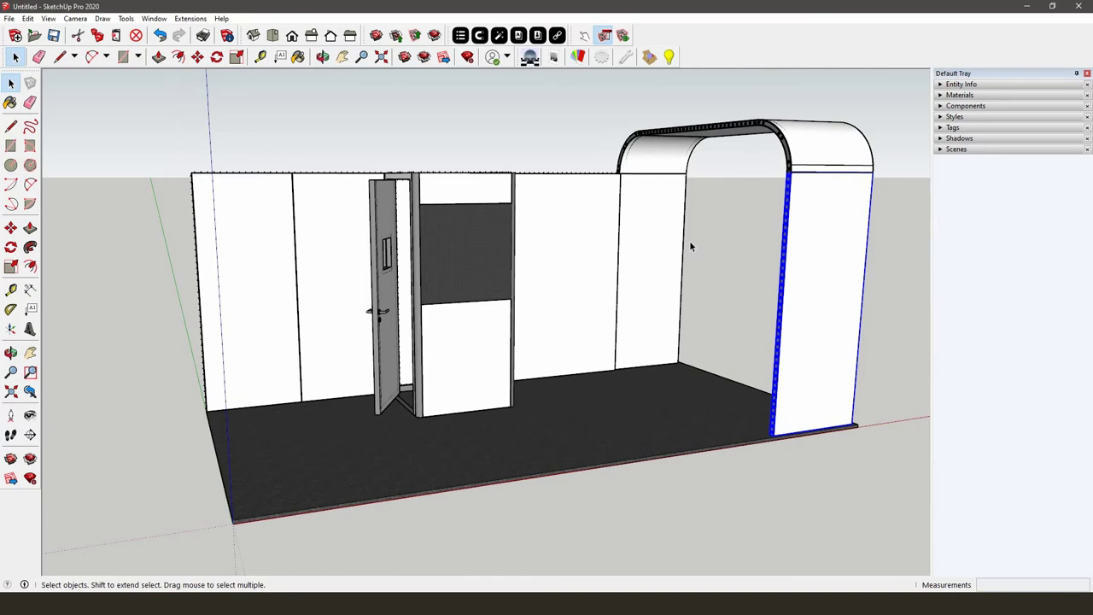
# Hide the A4SU - infill tag so only the frames are shown, and clear the selection
pyautogui.click(941, 129)
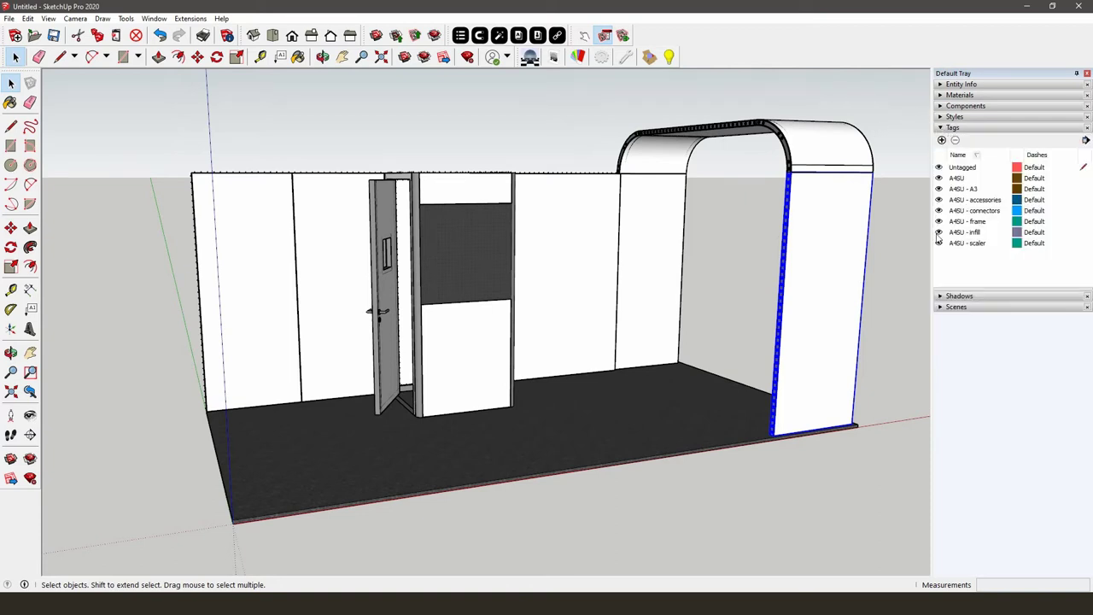
pyautogui.click(939, 232)
pyautogui.moveTo(598, 273)
pyautogui.mouseDown(button='middle')
pyautogui.moveTo(614, 269)
pyautogui.moveTo(589, 270)
pyautogui.mouseUp(button='middle')
pyautogui.click(589, 269)
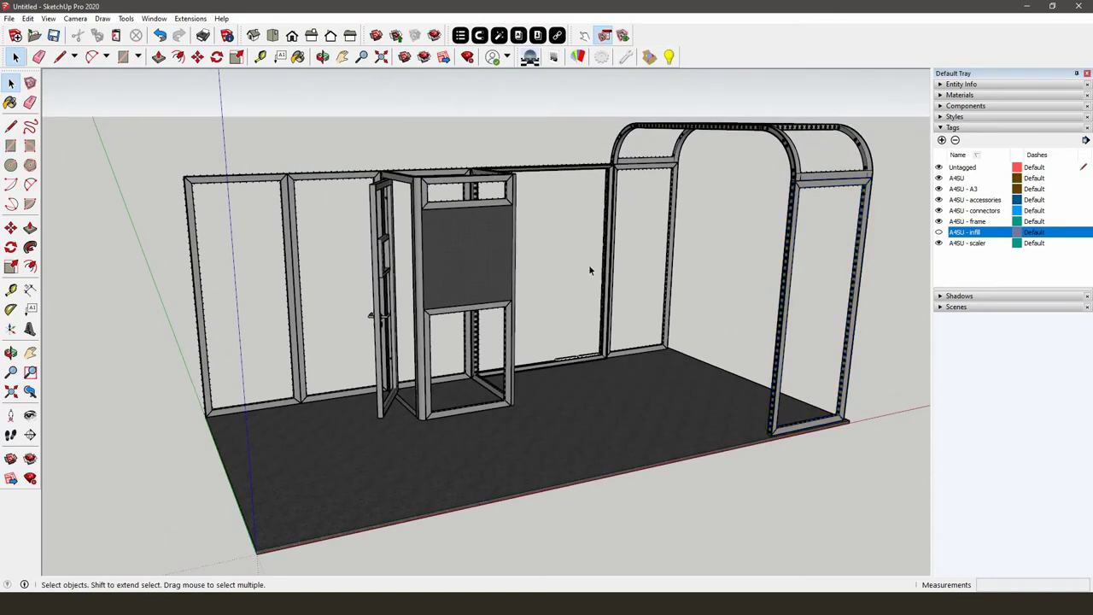
# Look up the matching connectors for the two adjacent back wall frames on the door side of the cabin
pyautogui.click(273, 179)
pyautogui.keyDown('shift'); pyautogui.click(315, 180); pyautogui.keyUp('shift')
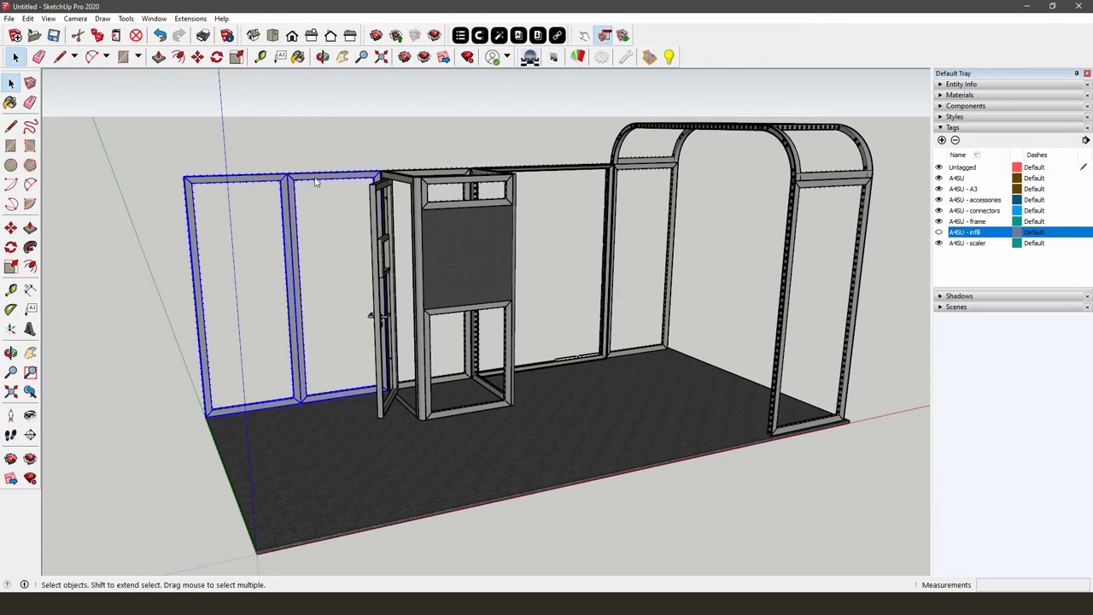
pyautogui.click(519, 36)
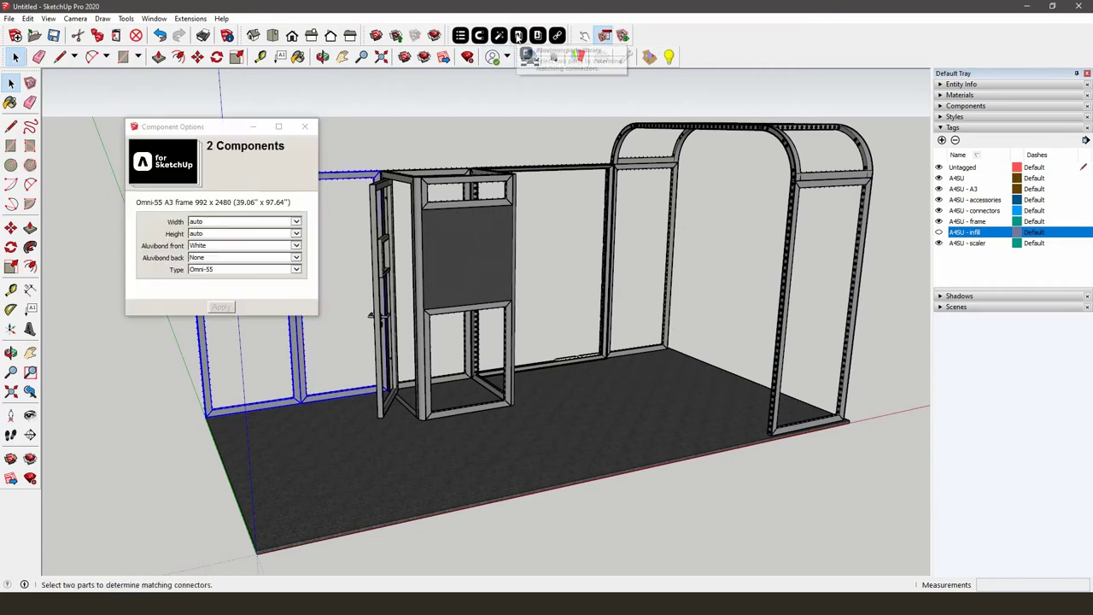
pyautogui.click(518, 36)
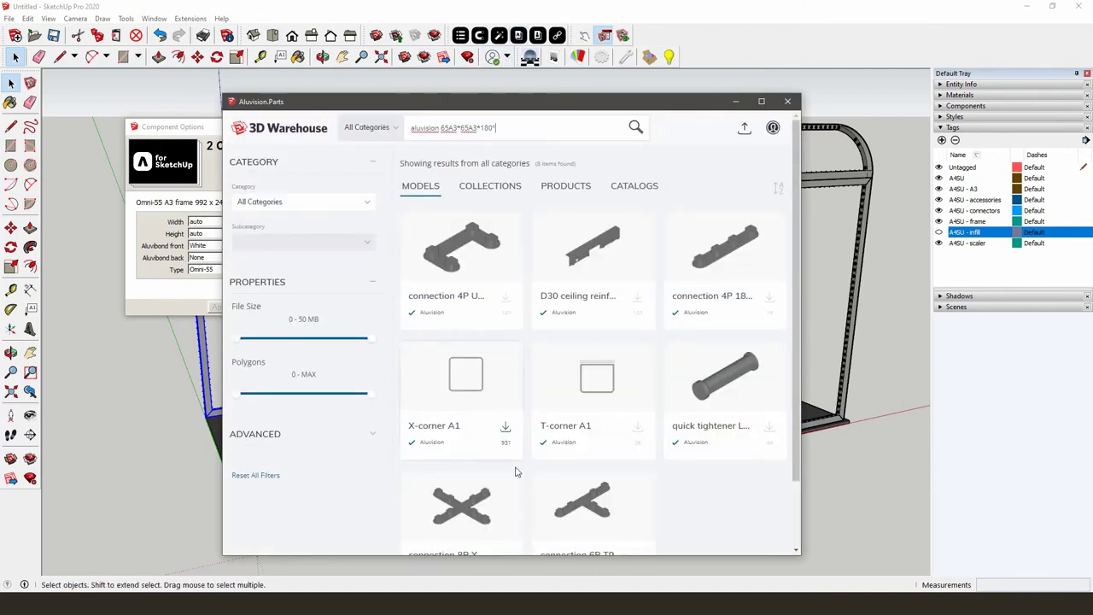
# Load the long quick tightener into the model, place it near the two frames' shared lower corner and close the component options
pyautogui.click(769, 426)
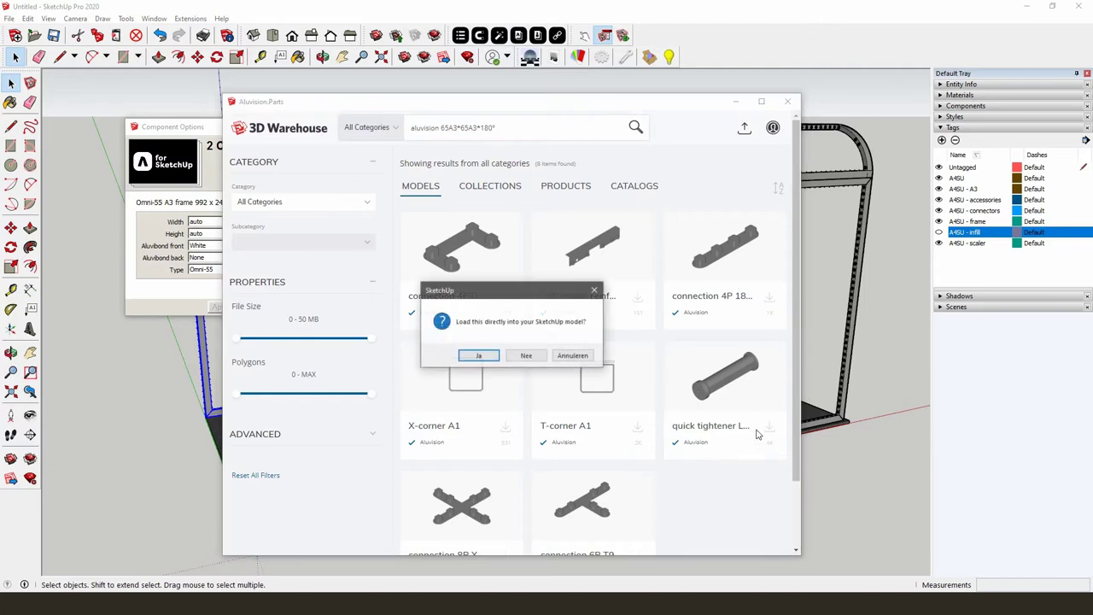
pyautogui.click(480, 356)
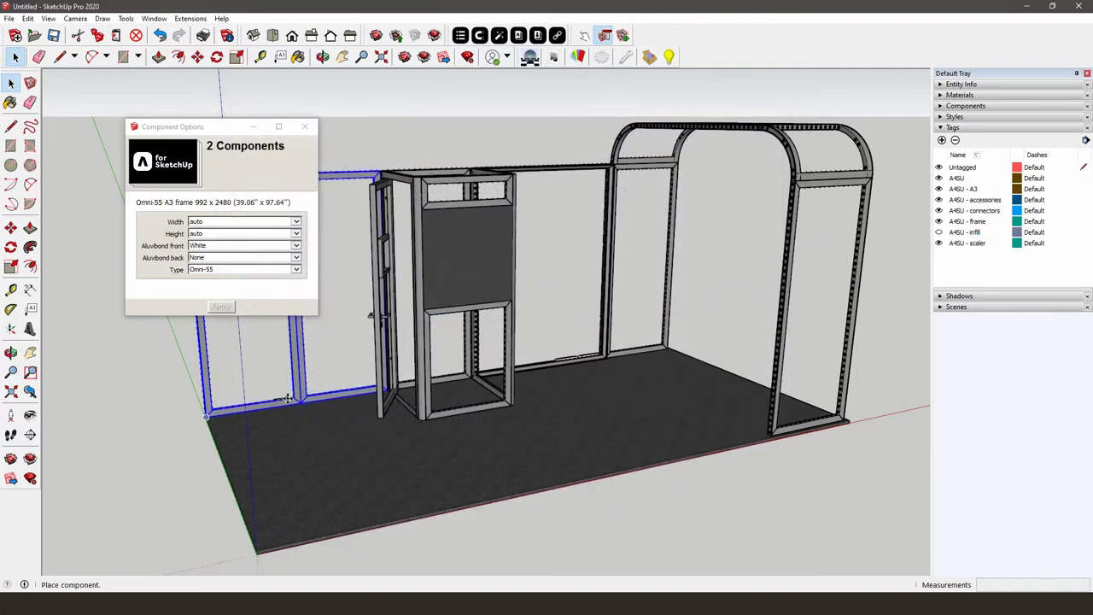
pyautogui.scroll(5, 284, 396)
pyautogui.scroll(5, 284, 396)
pyautogui.click(290, 382)
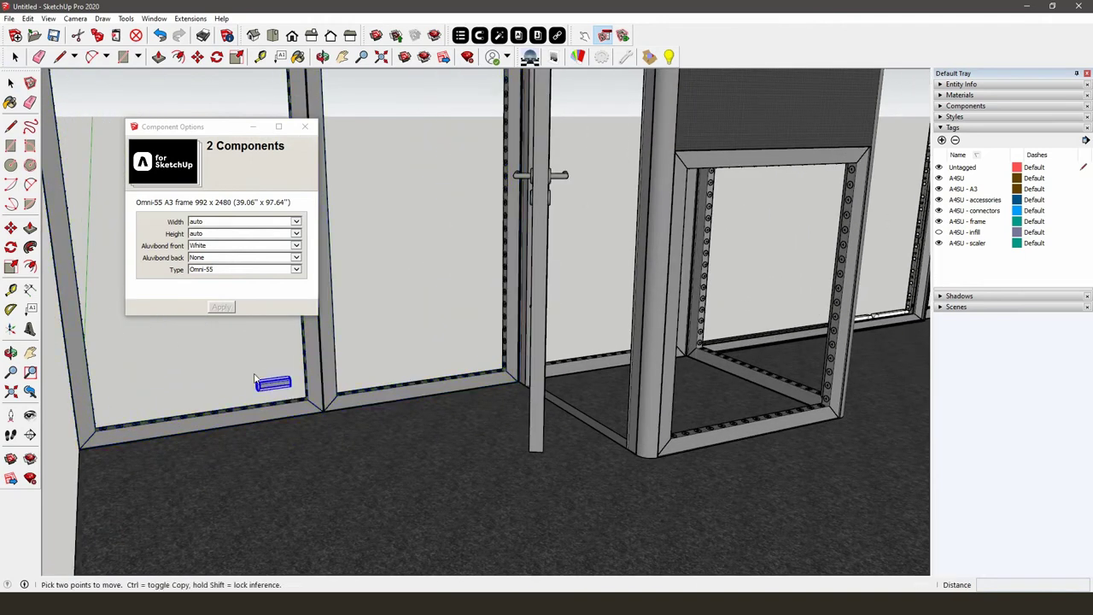
pyautogui.click(299, 126)
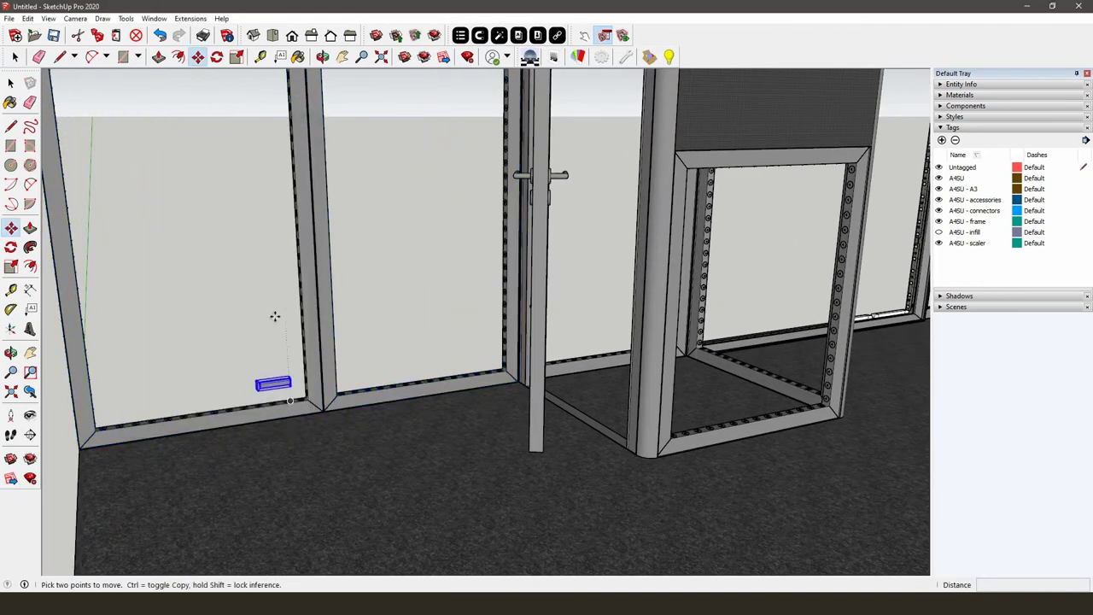
# Connect the quick tightener to the second-lowest hole in the upright where the two back wall frames meet
pyautogui.scroll(5, 339, 290)
pyautogui.scroll(5, 341, 369)
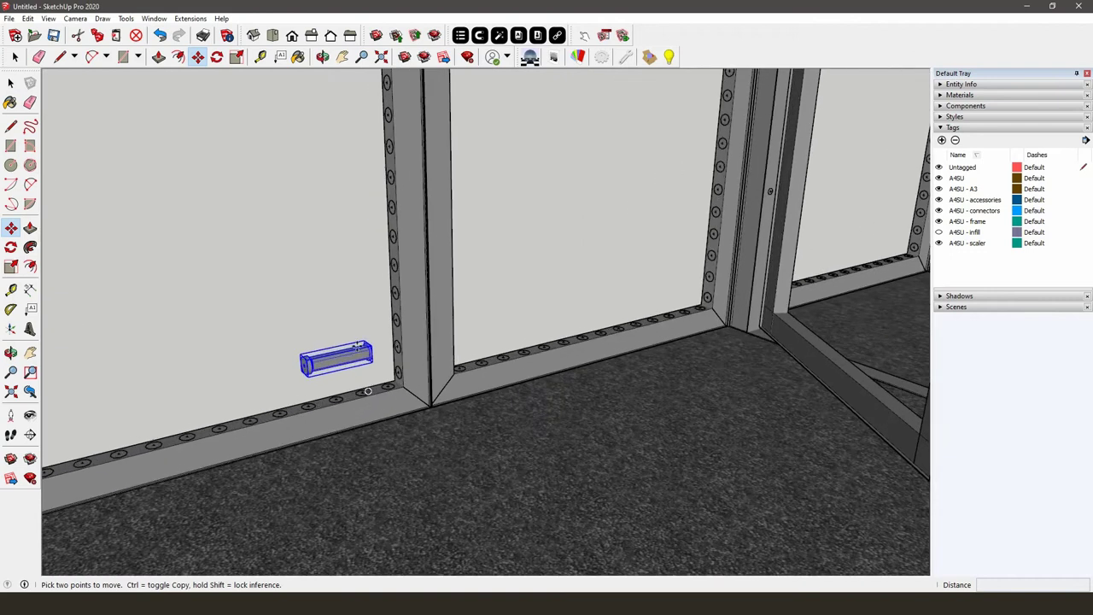
pyautogui.click(480, 35)
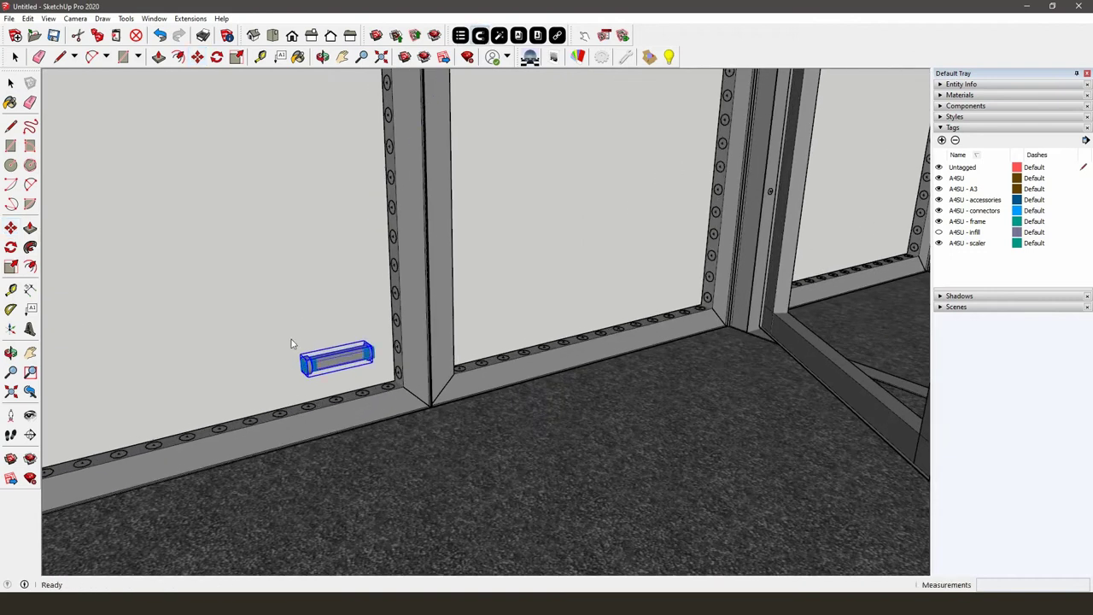
pyautogui.click(395, 346)
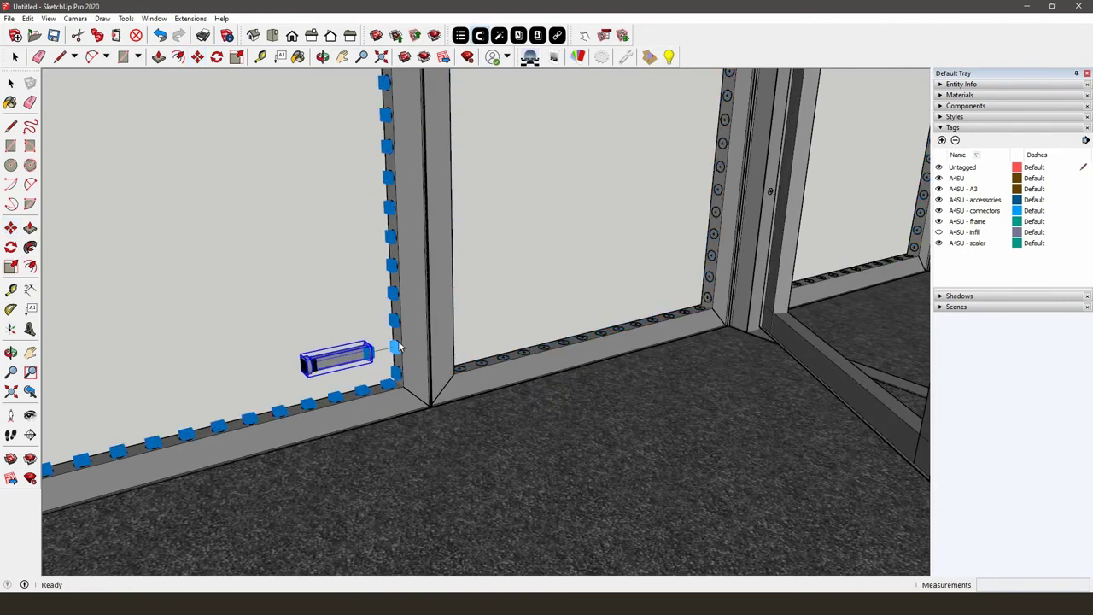
pyautogui.scroll(-3, 396, 345)
pyautogui.press('space')
# Find the matching connector for the back wall frame and the adjoining cabin corner profile, and load the M6 quick tightener into the model
pyautogui.moveTo(355, 442); pyautogui.dragTo(504, 228, button='middle')
pyautogui.scroll(3, 506, 223)
pyautogui.click(508, 220)
pyautogui.click(493, 229)
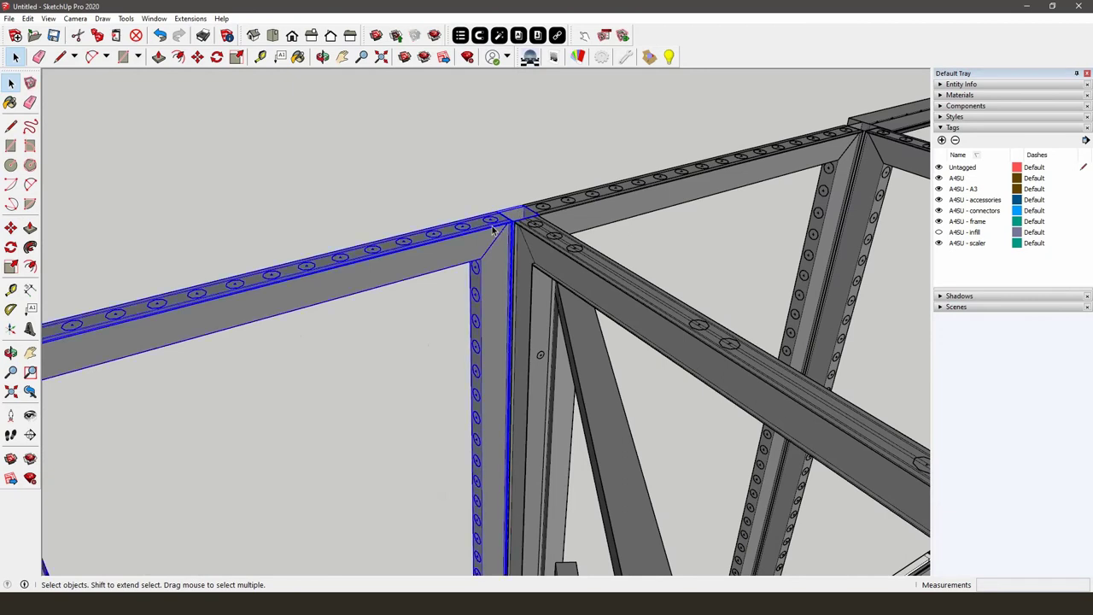
pyautogui.click(518, 35)
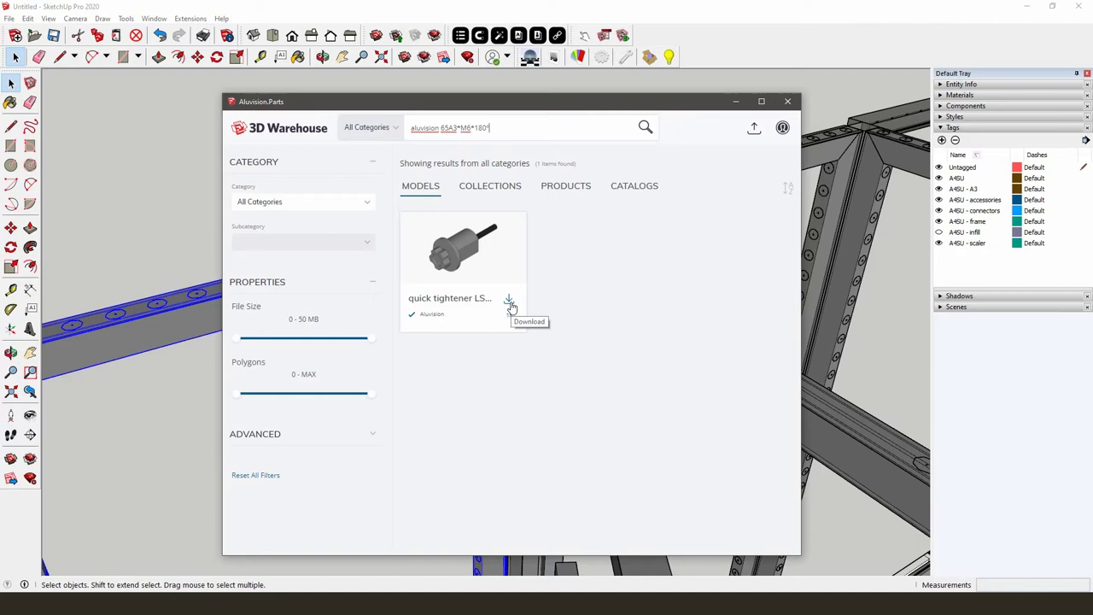
pyautogui.click(510, 306)
pyautogui.click(481, 357)
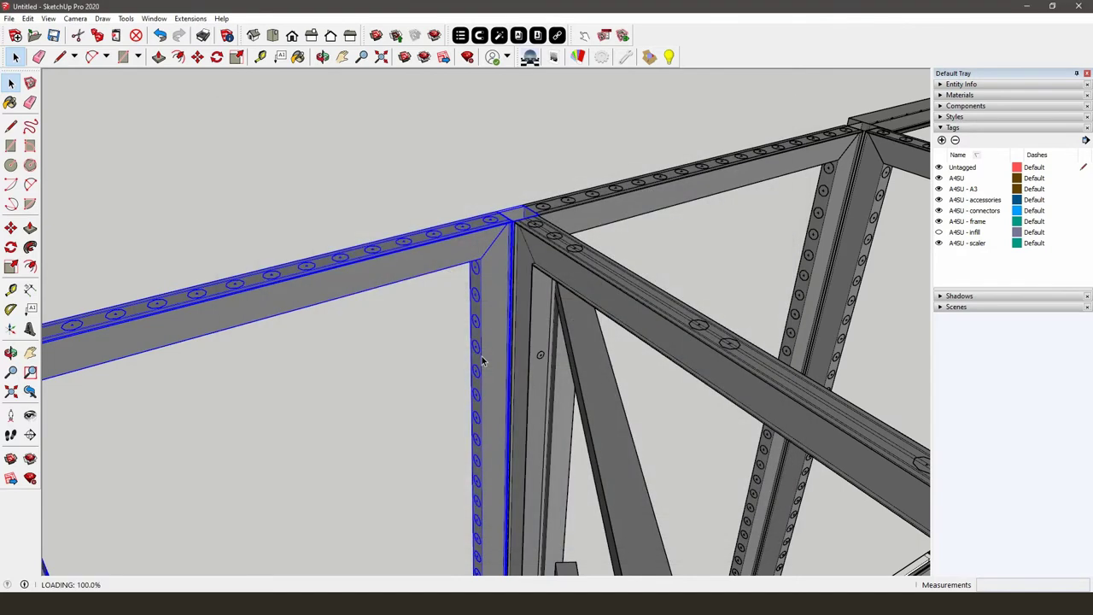
# Place the M6 quick tightener beside the wall frame's upper corner and connect it to the second hole from the upright's top
pyautogui.click(419, 279)
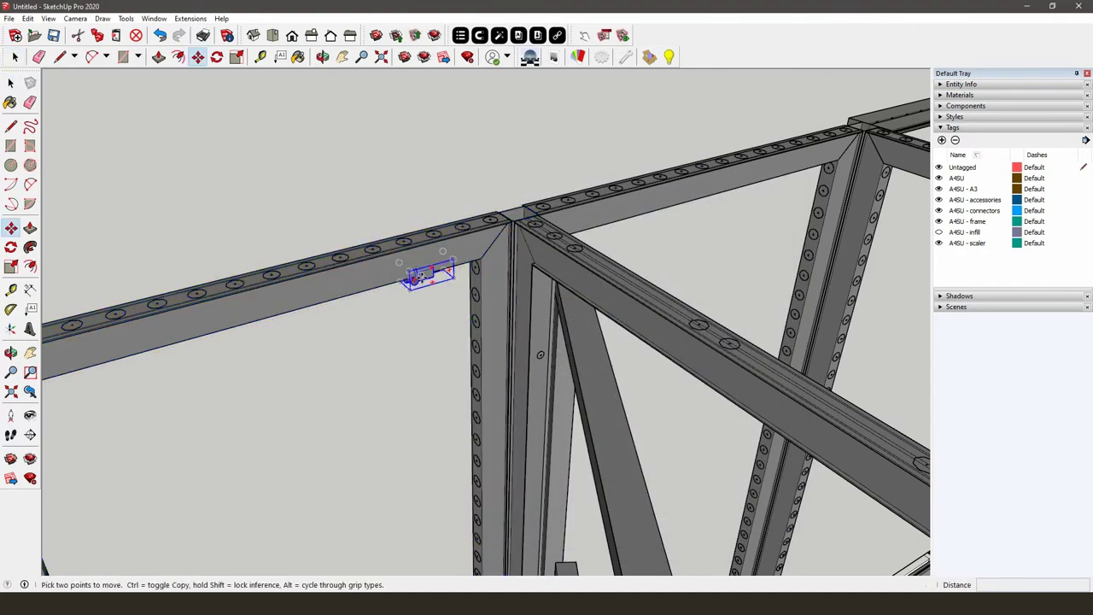
pyautogui.click(420, 302)
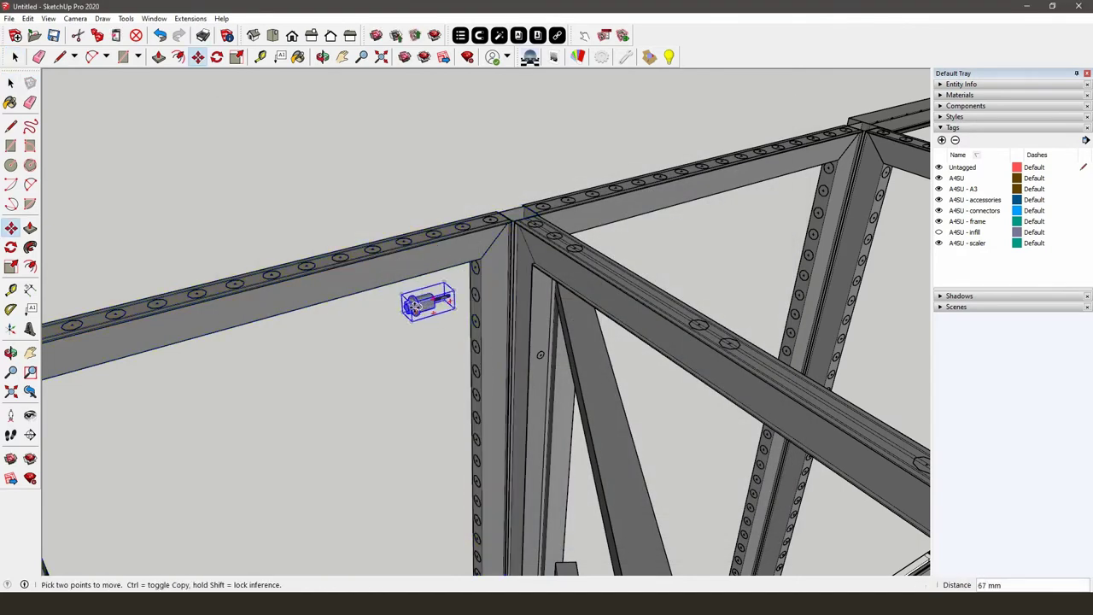
pyautogui.click(480, 36)
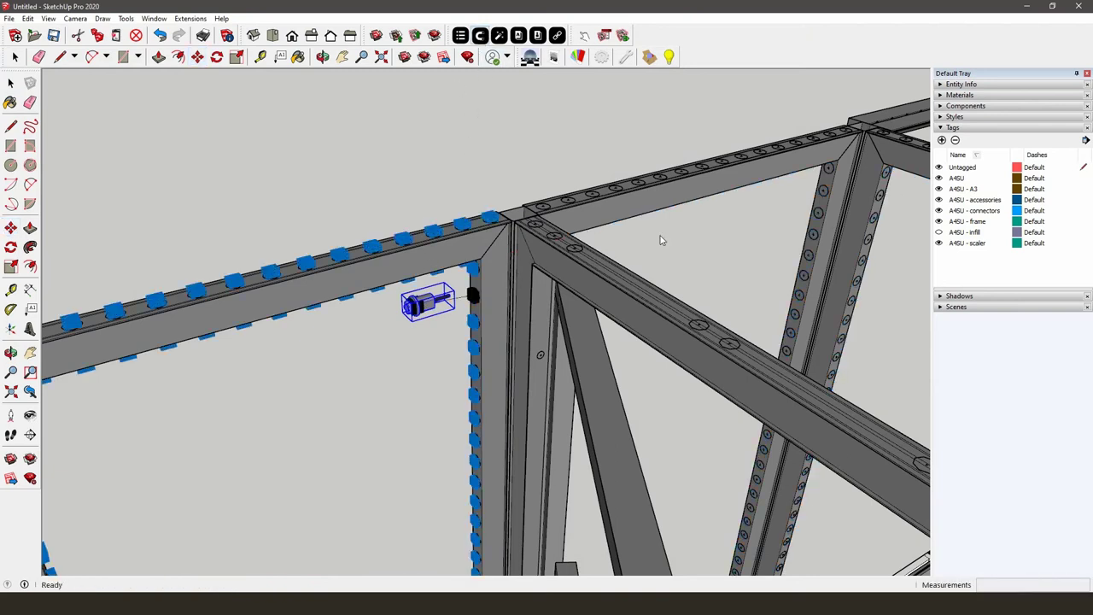
pyautogui.press('space')
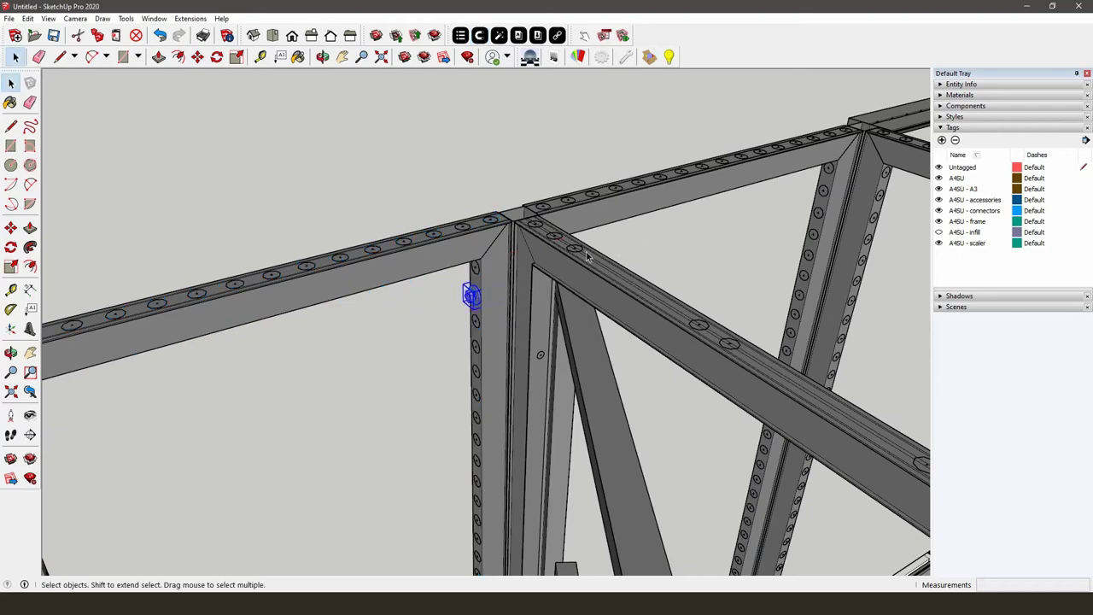
# Load the matching connector for the door frame and the adjoining rounded corner profile, placing it on top of the frame near that corner
pyautogui.moveTo(559, 254); pyautogui.dragTo(615, 247, button='middle')
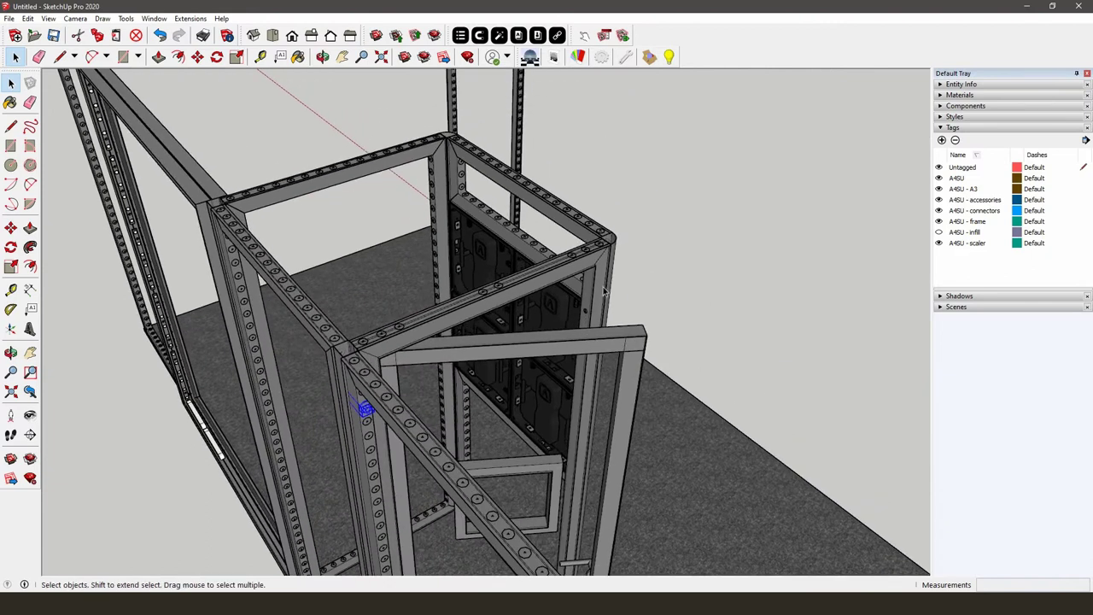
pyautogui.scroll(3, 614, 244)
pyautogui.click(615, 243)
pyautogui.keyDown('shift'); pyautogui.click(623, 229); pyautogui.keyUp('shift')
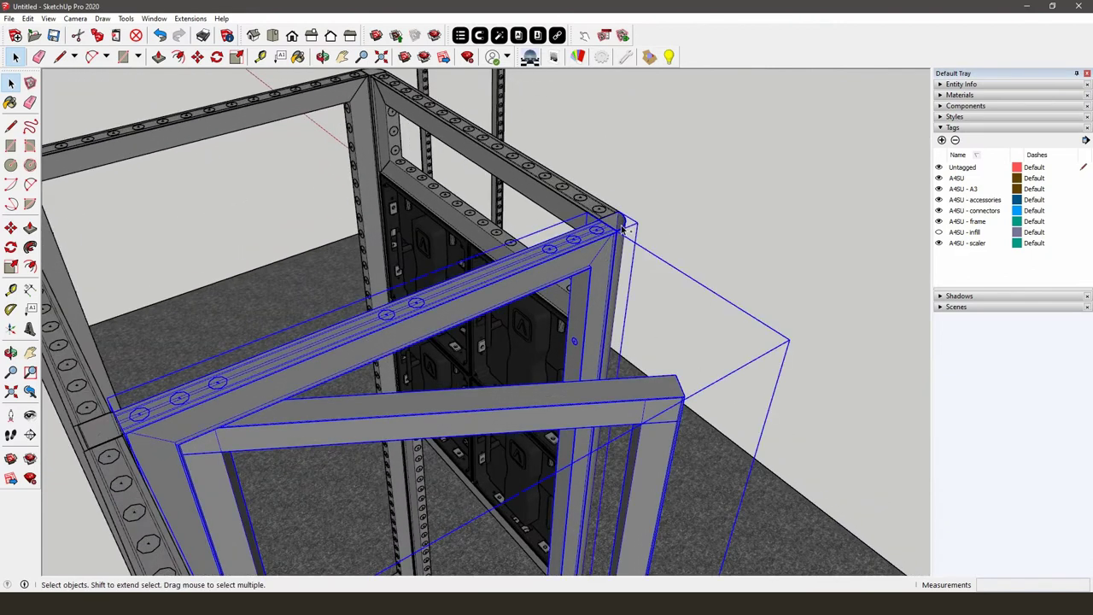
pyautogui.click(518, 35)
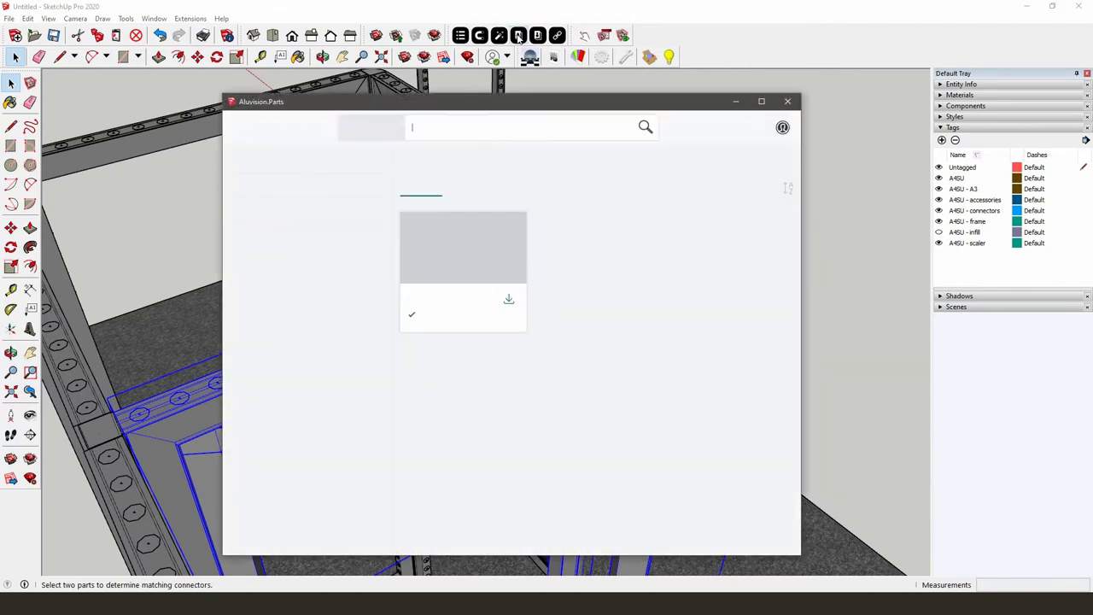
pyautogui.click(511, 297)
pyautogui.click(481, 356)
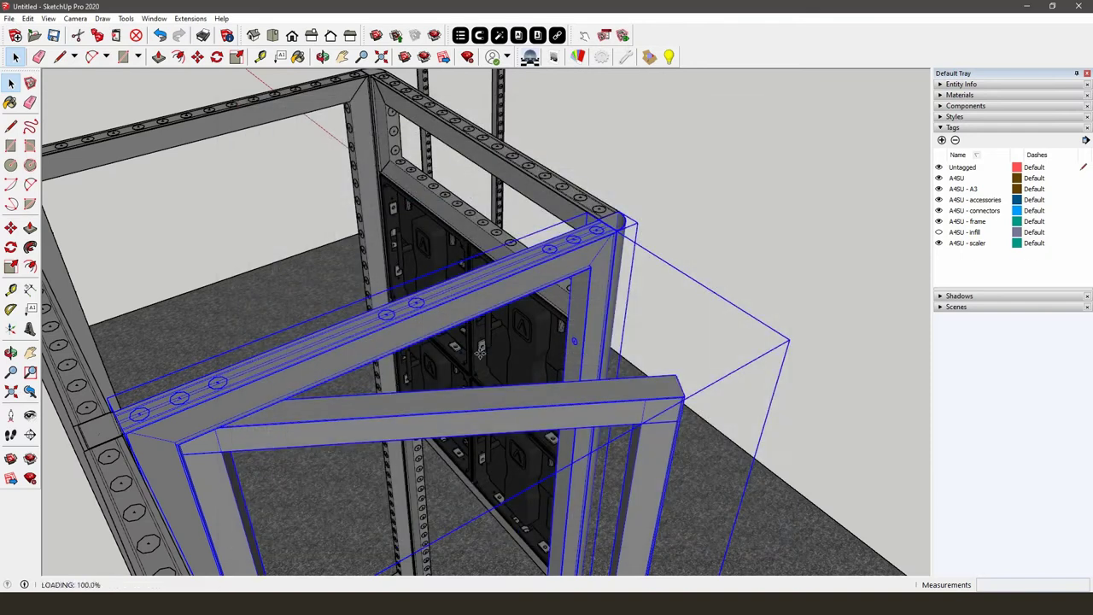
pyautogui.click(601, 203)
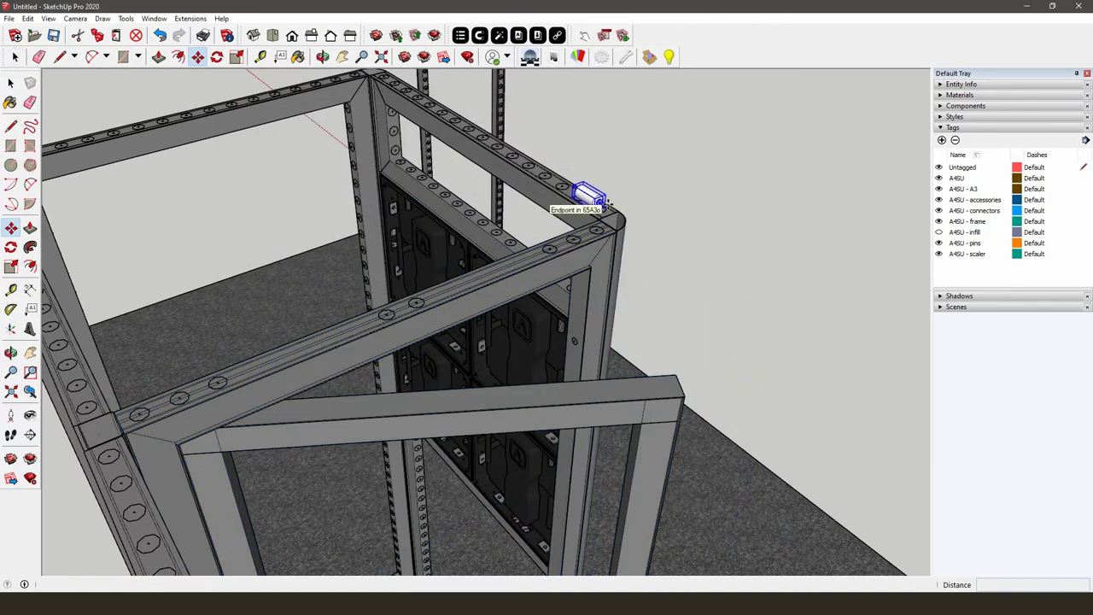
# Connect the loaded connector to the hole in the door frame's upright beside the rounded corner, then clear the selection
pyautogui.scroll(3, 586, 194)
pyautogui.click(481, 35)
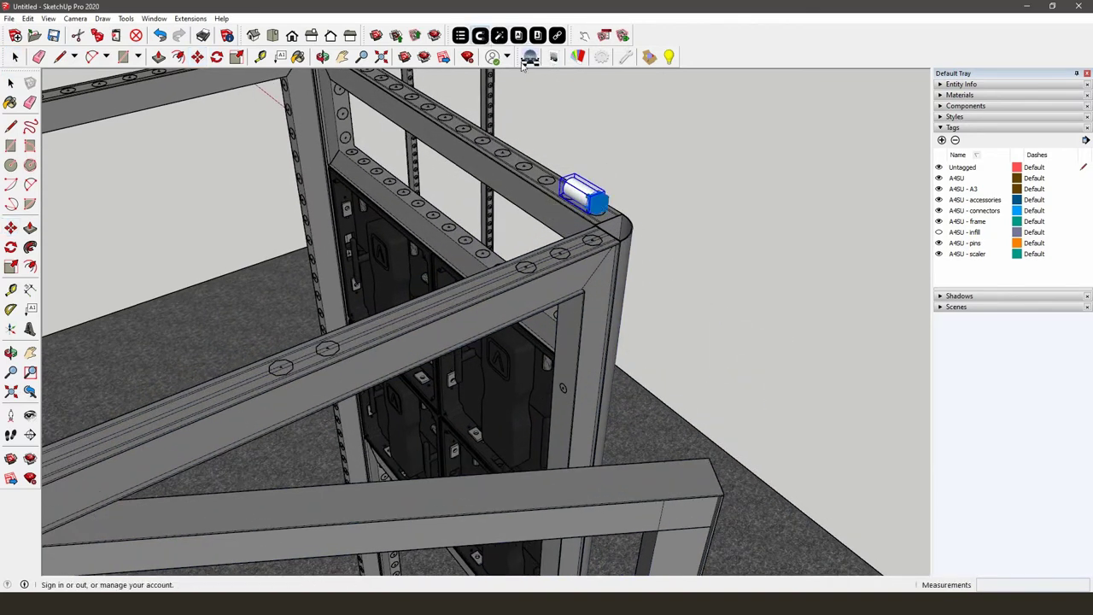
pyautogui.click(602, 204)
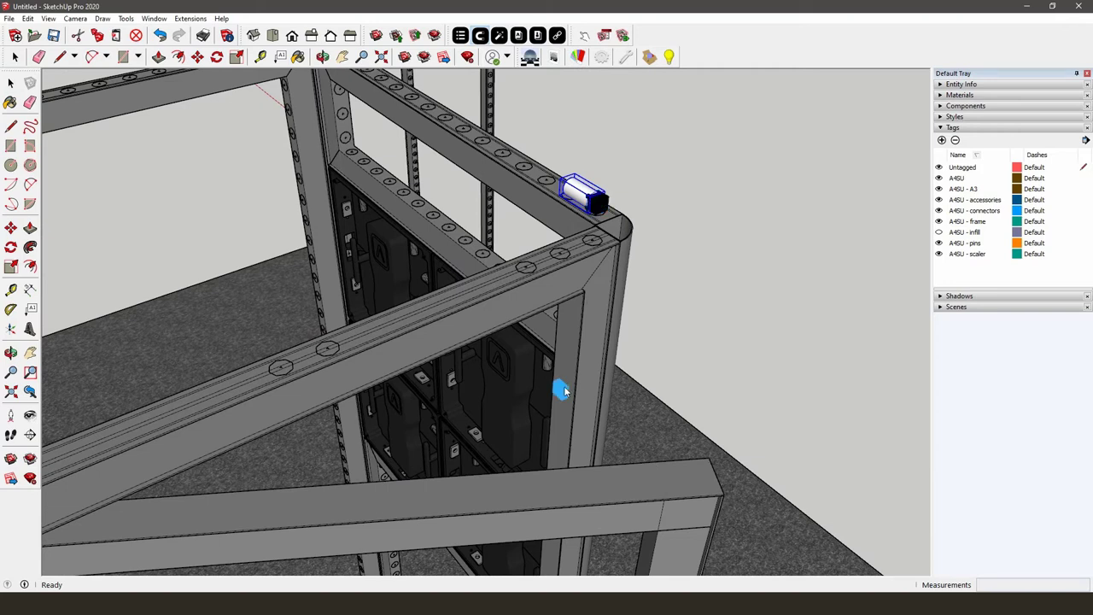
pyautogui.press('space')
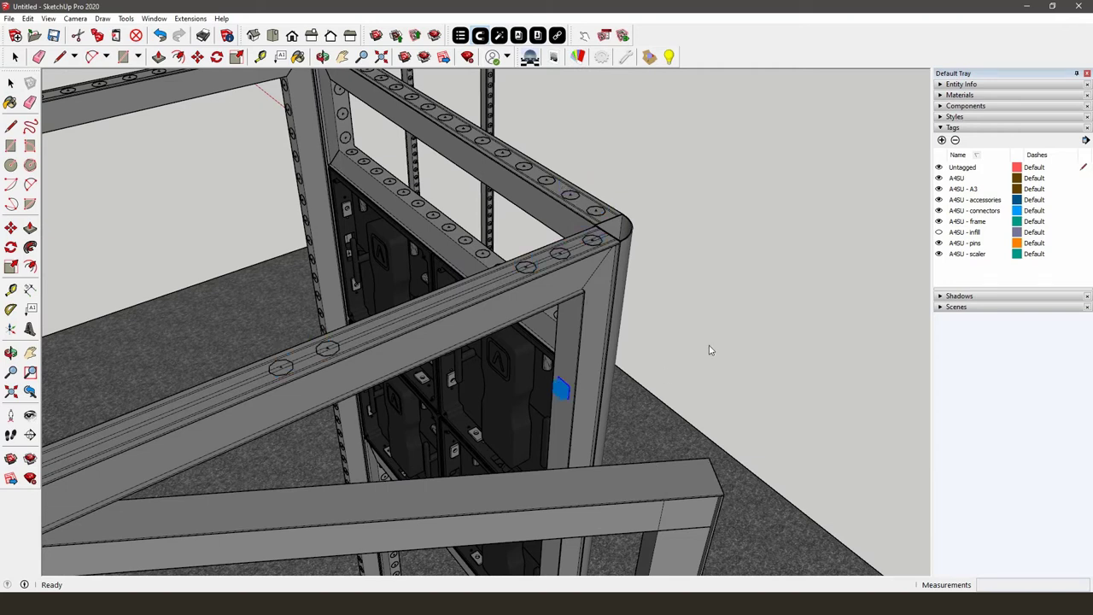
pyautogui.click(657, 317)
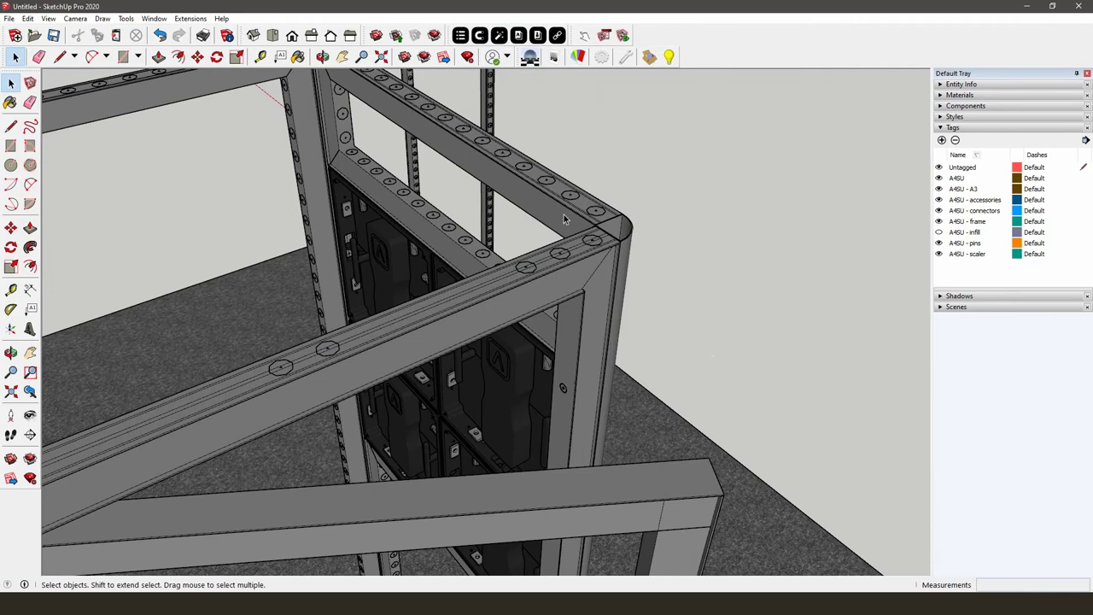
# Add all necessary quick tighteners to the construction with Click and connect, and examine them around the cabin
pyautogui.scroll(-10, 564, 219)
pyautogui.moveTo(615, 340); pyautogui.dragTo(523, 256, button='middle')
pyautogui.scroll(-5, 500, 273)
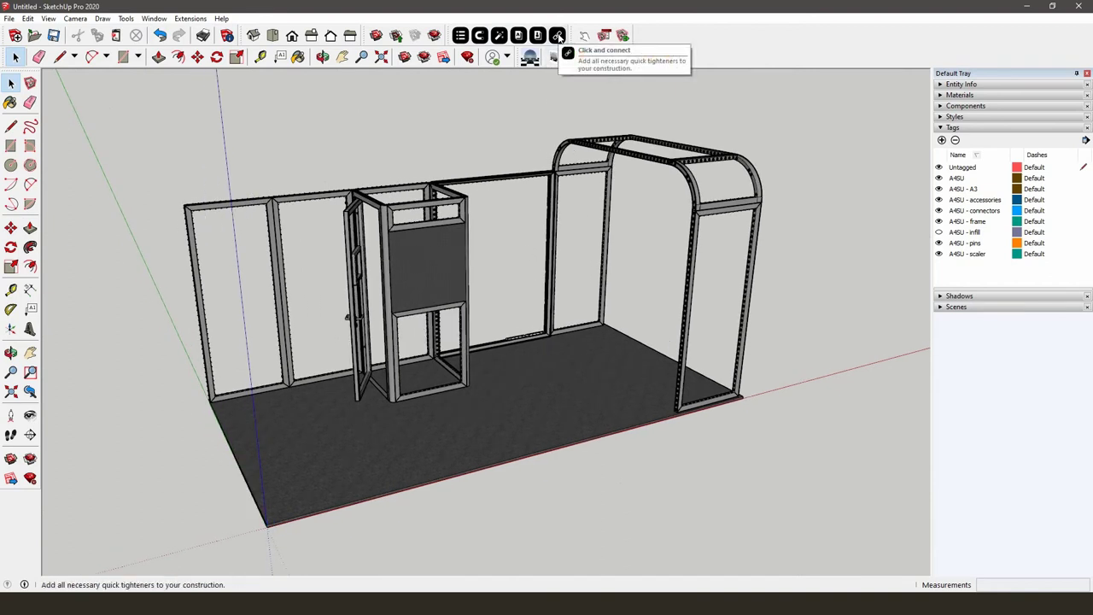
pyautogui.click(557, 35)
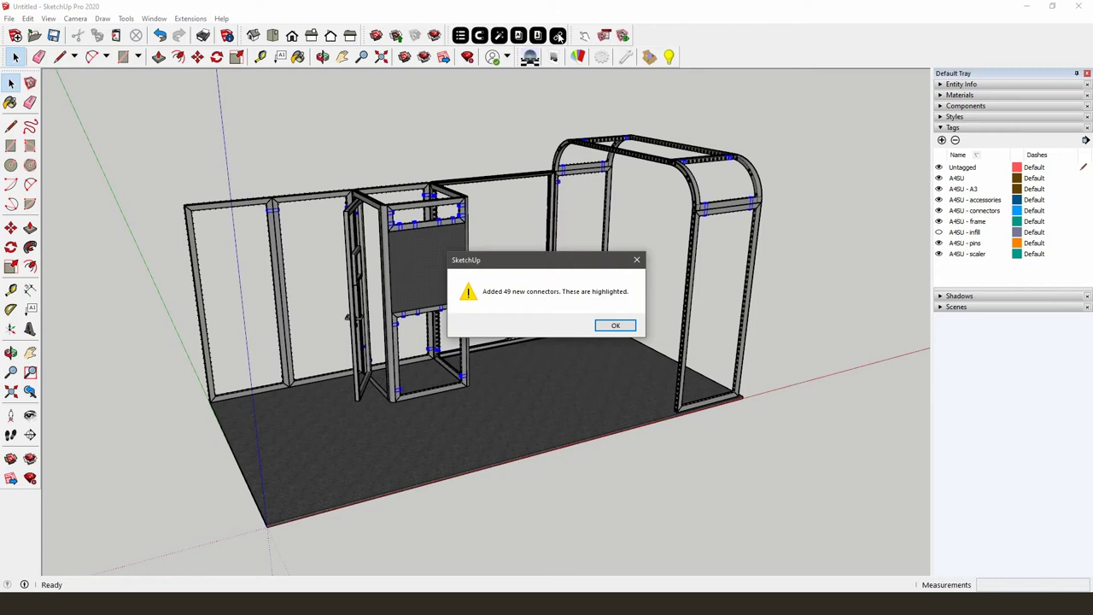
pyautogui.click(615, 326)
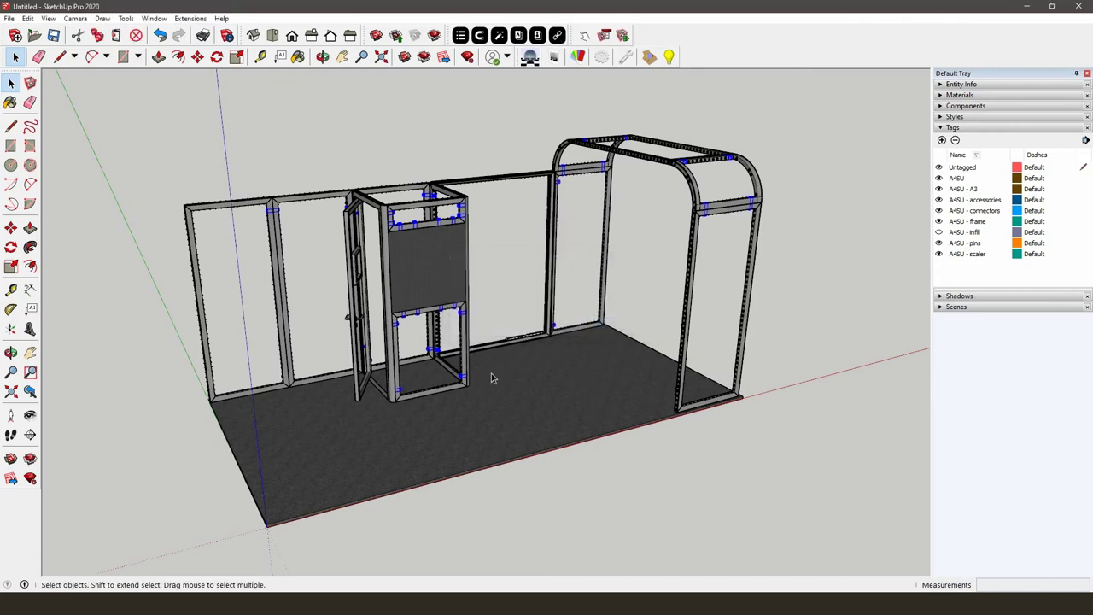
pyautogui.scroll(8, 492, 375)
pyautogui.moveTo(454, 317); pyautogui.dragTo(401, 256, button='middle')
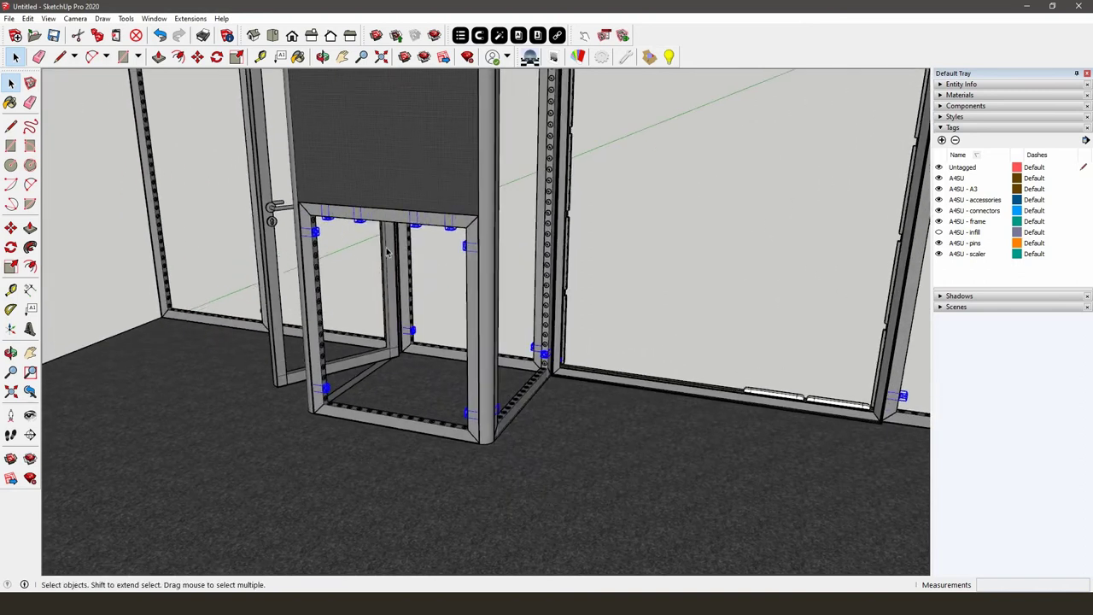
pyautogui.moveTo(447, 205); pyautogui.dragTo(402, 268, button='middle')
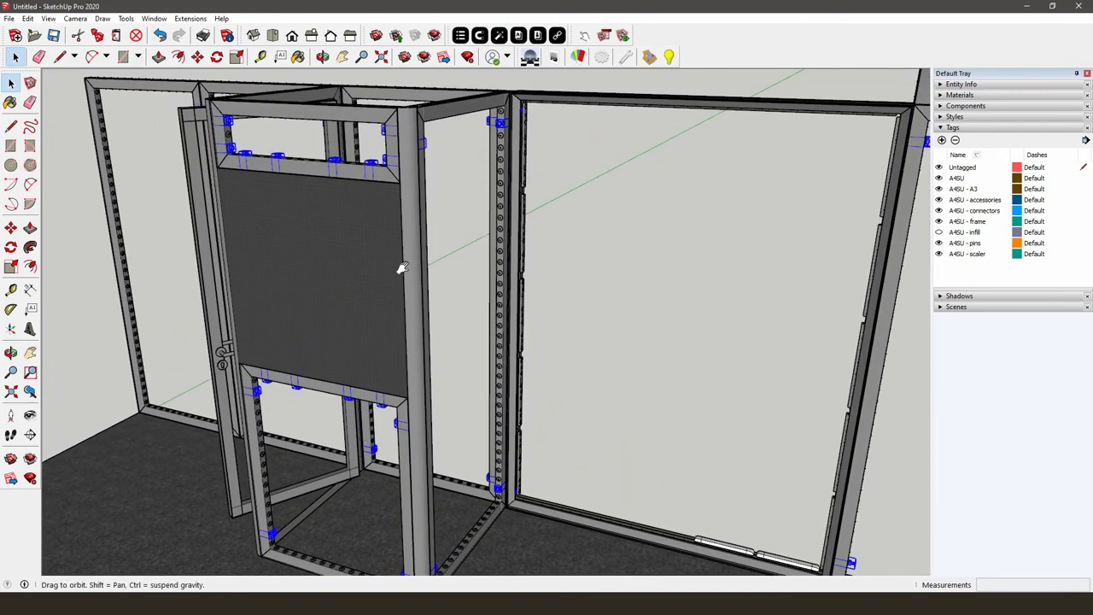
pyautogui.moveTo(409, 231); pyautogui.dragTo(538, 233, button='middle')
# Load The Puck flex 16W from Aluvision's Lighting collection directly into the model and place it beside the back wall
pyautogui.scroll(-6, 546, 212)
pyautogui.scroll(-4, 515, 214)
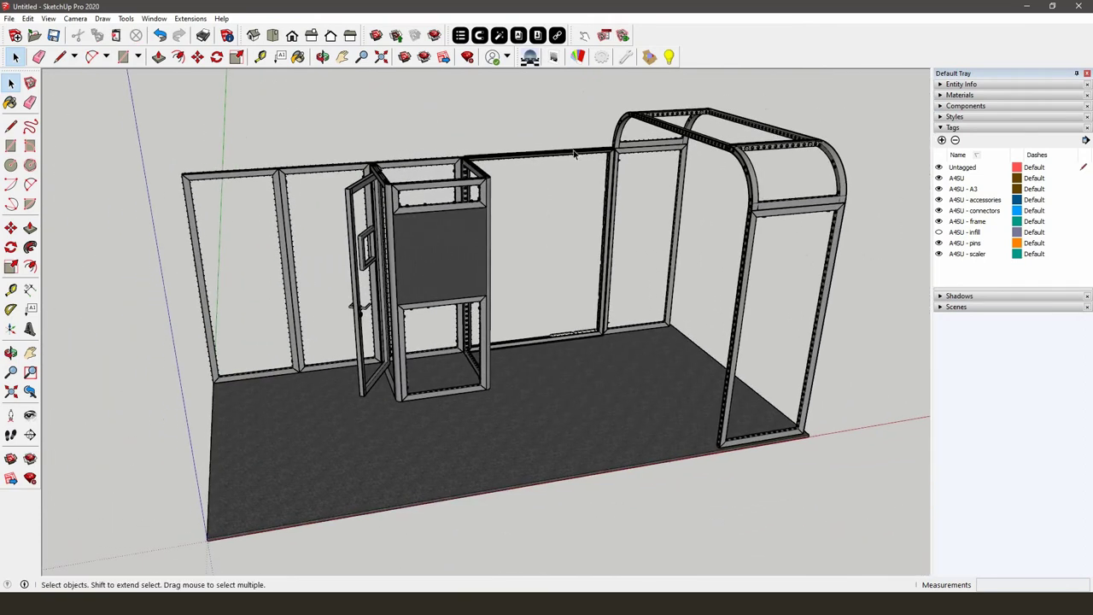
pyautogui.click(518, 36)
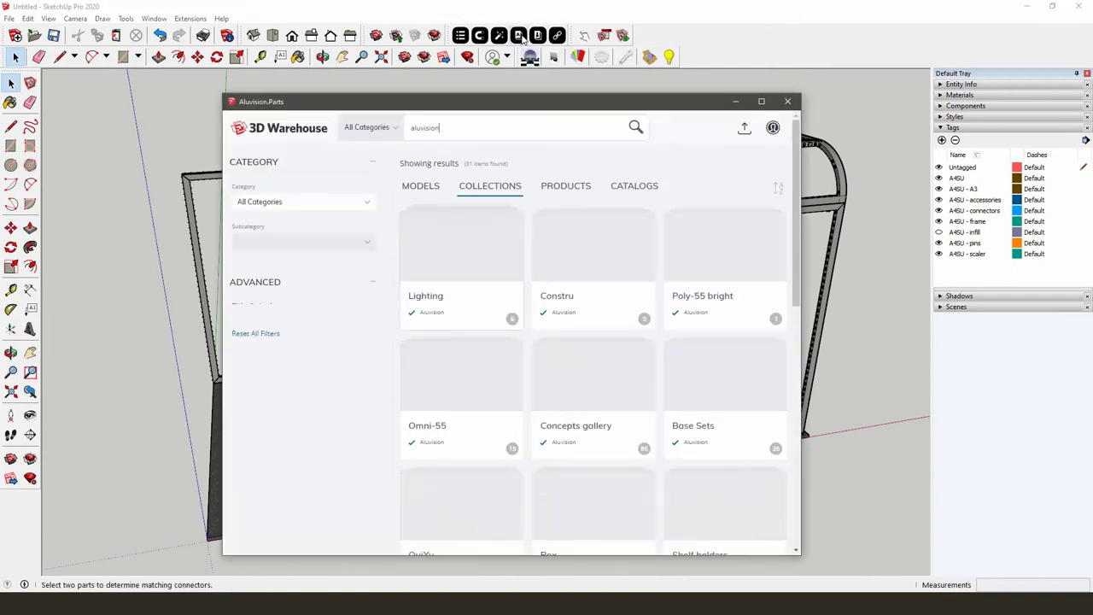
pyautogui.click(472, 237)
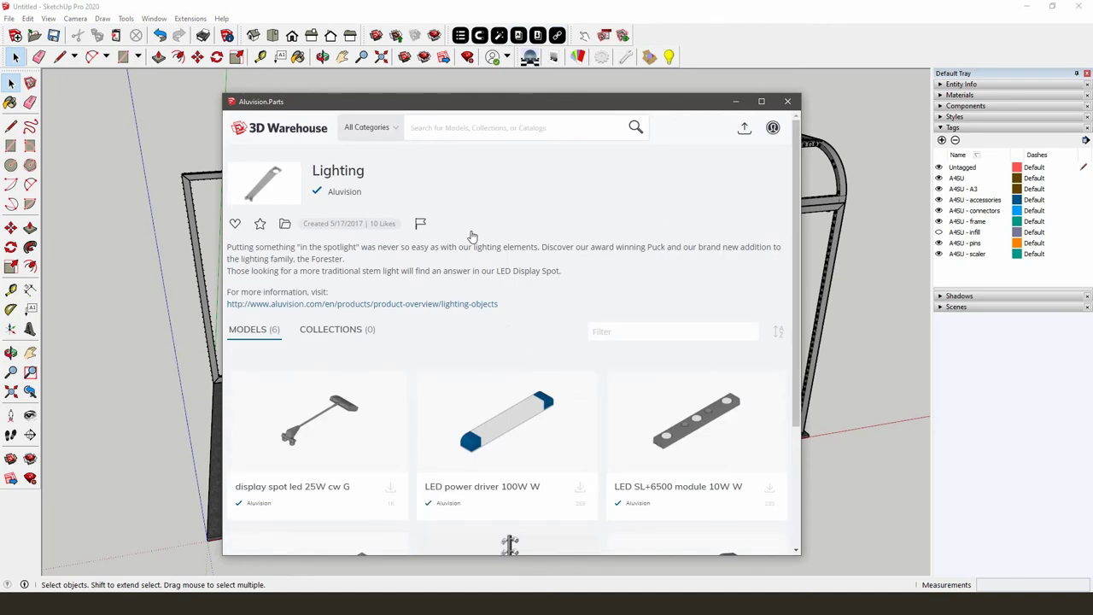
pyautogui.scroll(-3, 472, 236)
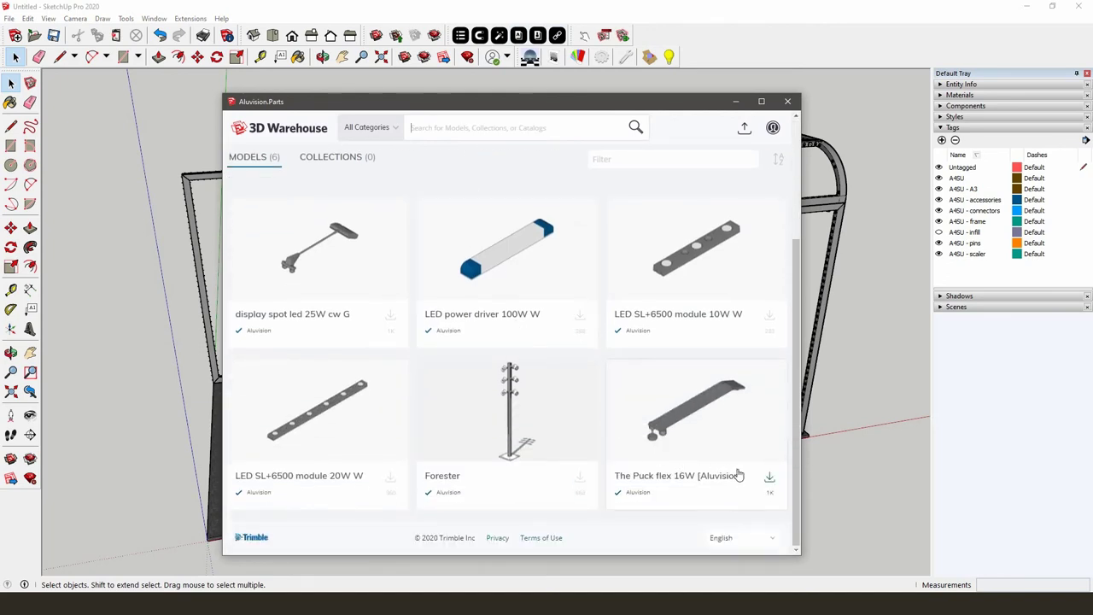
pyautogui.click(770, 478)
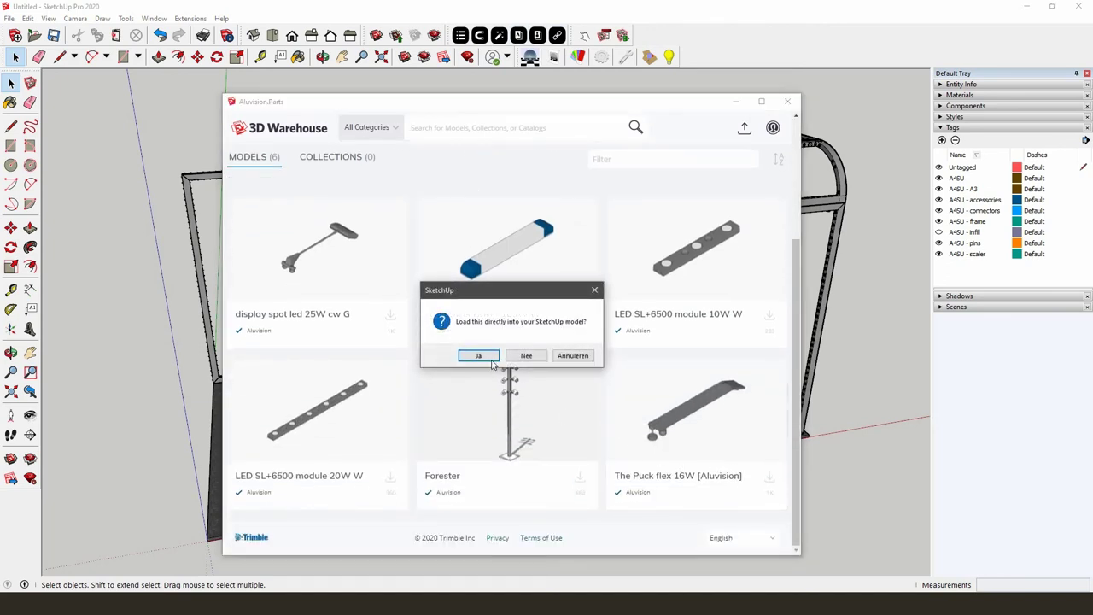
pyautogui.click(491, 359)
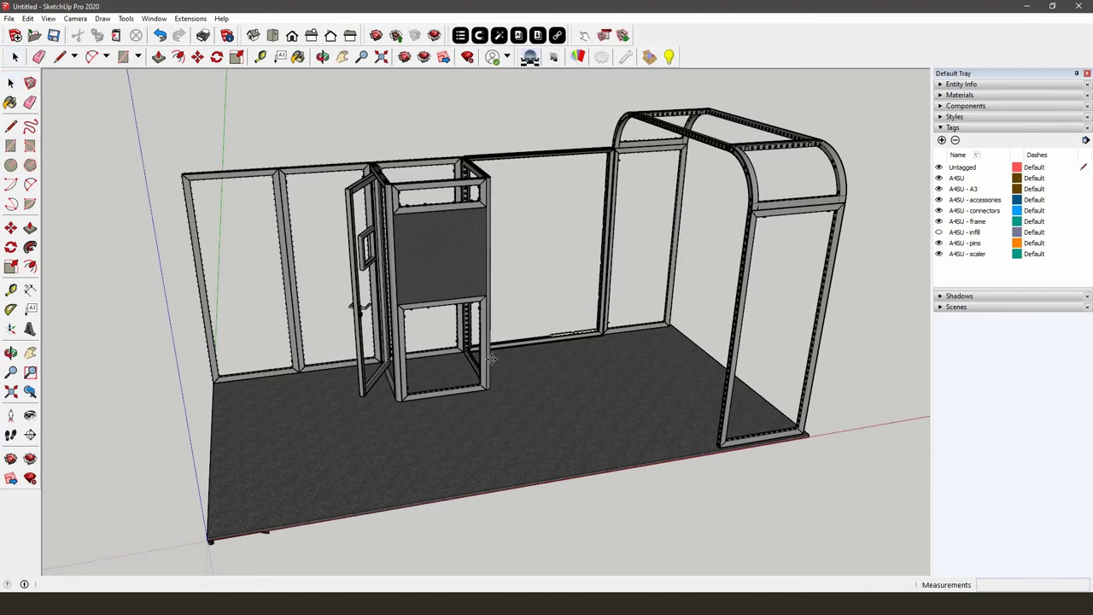
pyautogui.click(243, 195)
# Move the Puck light next to the upper outer corner of the back wall's end panel
pyautogui.moveTo(243, 194); pyautogui.dragTo(183, 187, button='middle')
pyautogui.press('m')
pyautogui.press('q')
pyautogui.click(109, 164)
pyautogui.click(172, 189)
pyautogui.press('m')
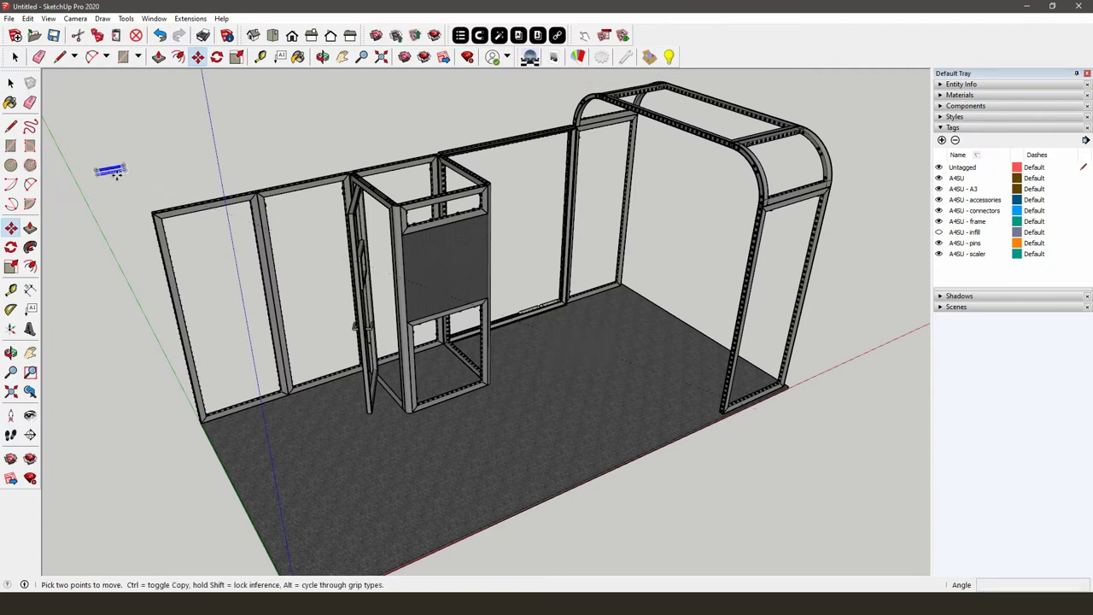
pyautogui.click(118, 173)
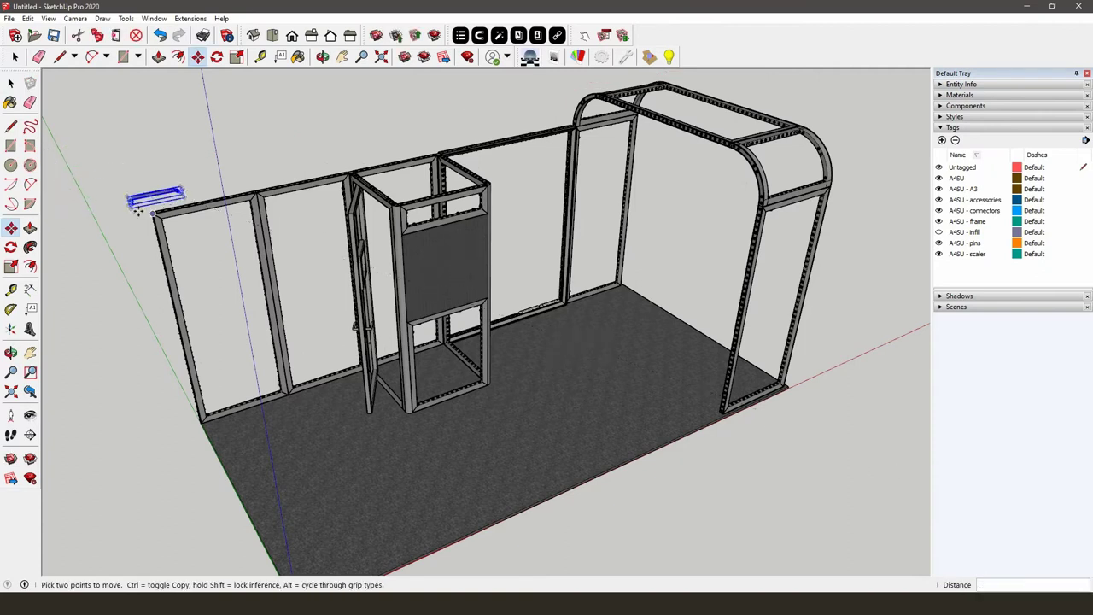
# Connect the Puck light to a hole in the top rail of the back wall's end panel
pyautogui.scroll(2, 144, 215)
pyautogui.moveTo(144, 215); pyautogui.dragTo(387, 102, button='middle')
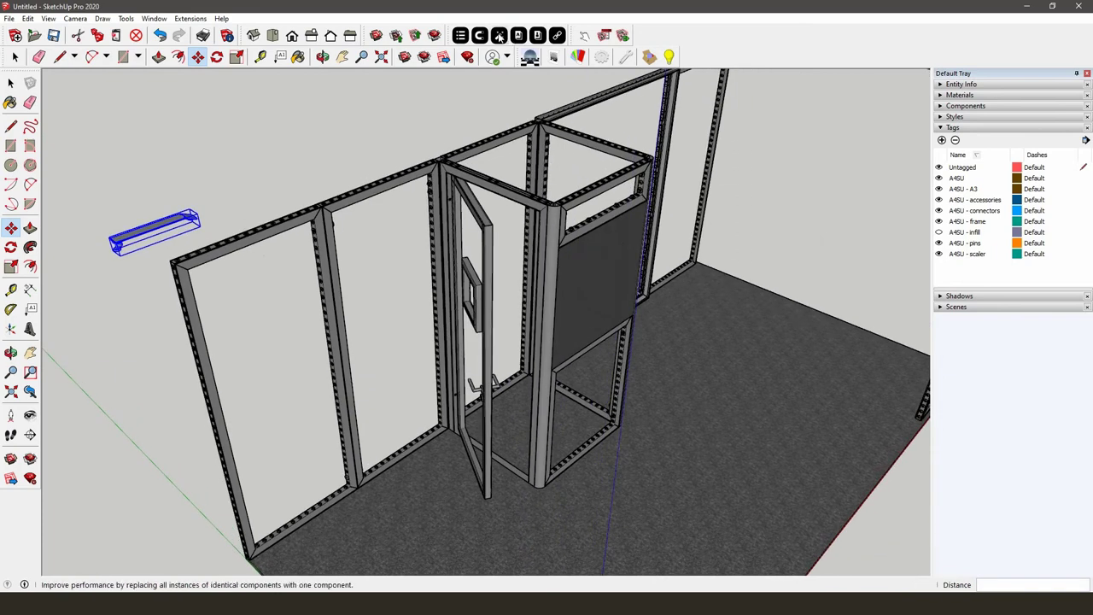
pyautogui.click(481, 36)
pyautogui.press('space')
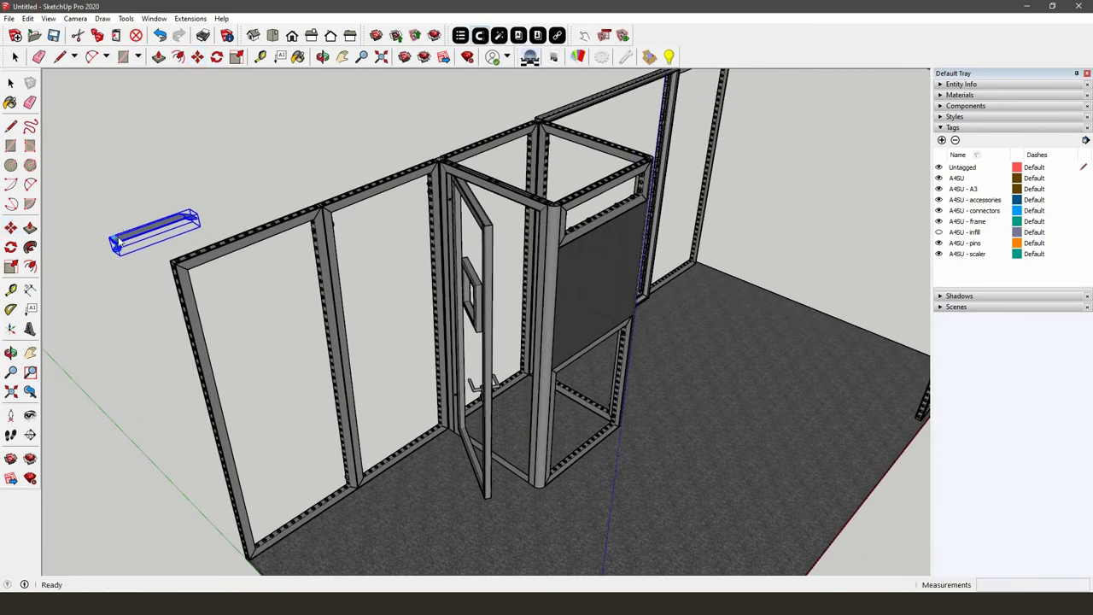
pyautogui.click(255, 232)
pyautogui.moveTo(246, 235); pyautogui.dragTo(255, 248, button='middle')
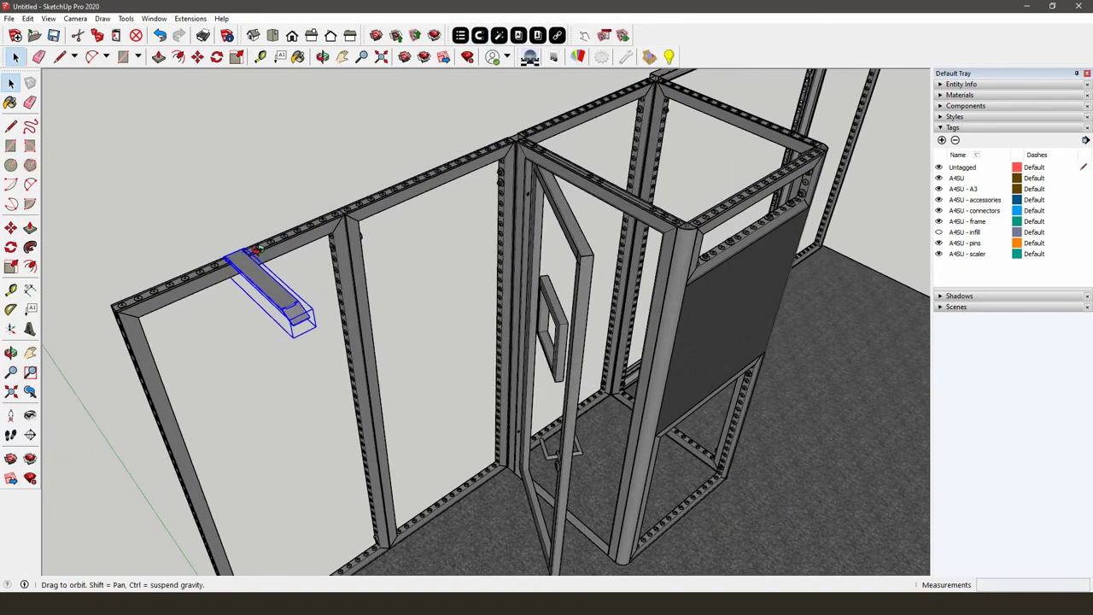
# Copy the Puck light 992 mm along the red axis onto the neighbouring wall panel
pyautogui.click(11, 228)
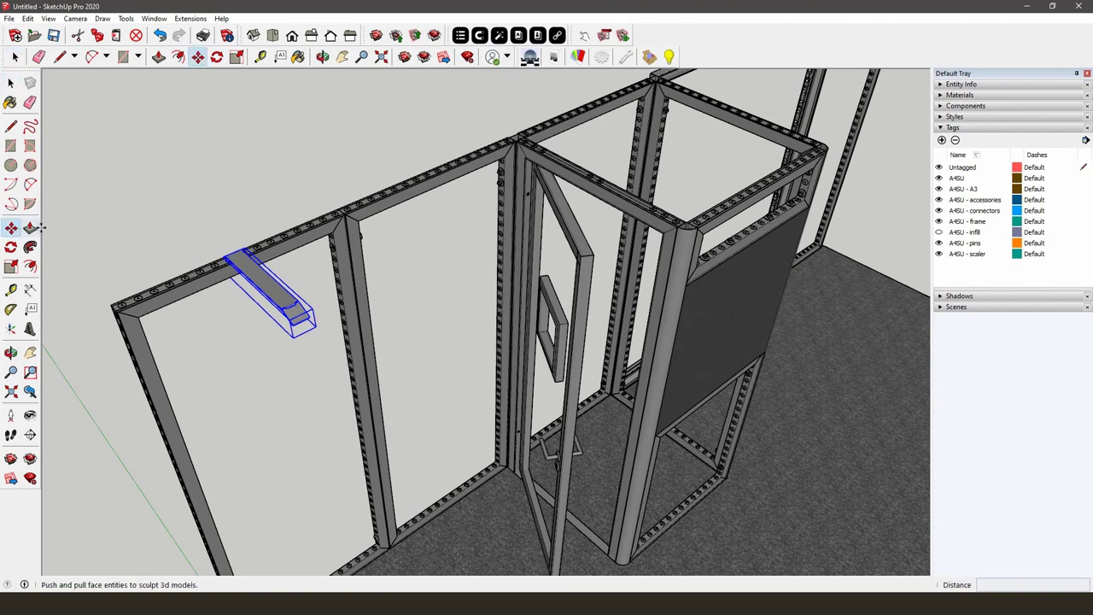
pyautogui.click(111, 245)
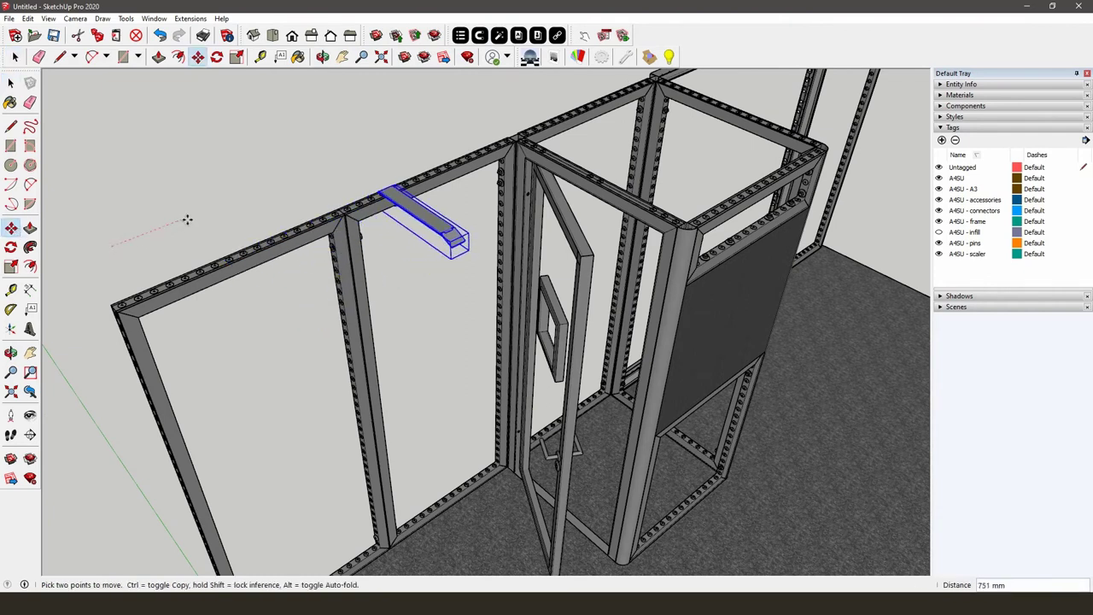
pyautogui.press('ctrl')
pyautogui.write('992')
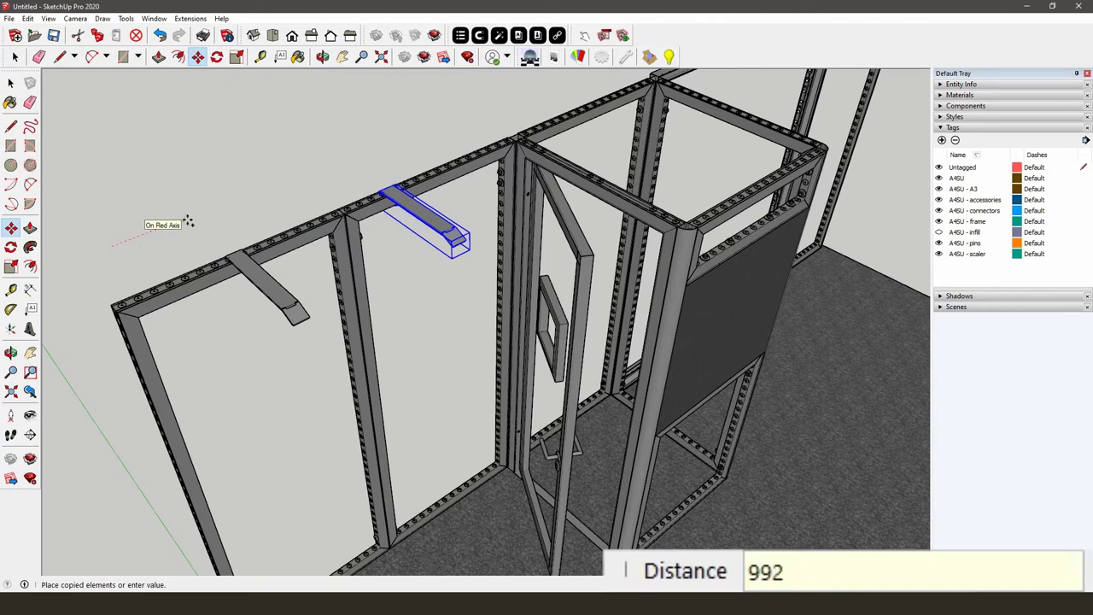
pyautogui.press('Return')
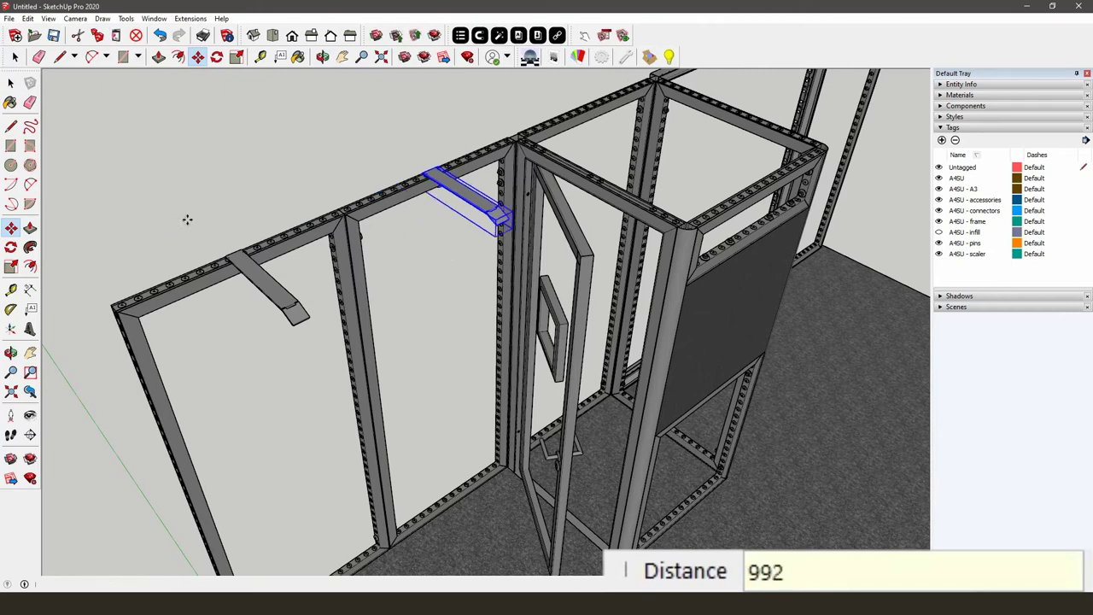
pyautogui.press('space')
# Load the clothes rod 992-12 C from Aluvision's Accessories collection directly into the model
pyautogui.moveTo(191, 222); pyautogui.dragTo(171, 171, button='middle')
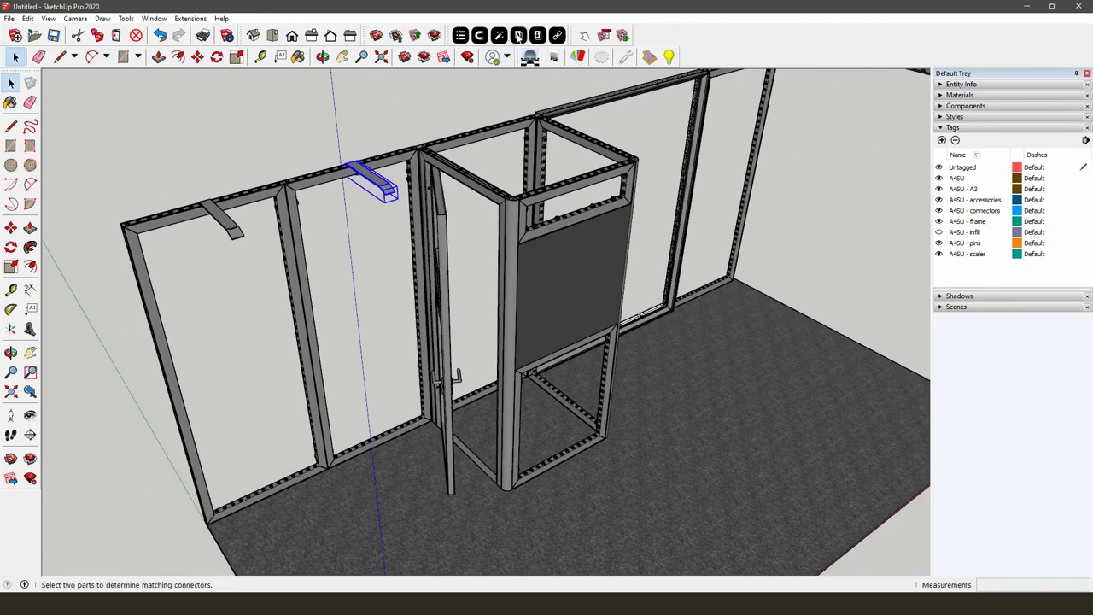
pyautogui.click(518, 35)
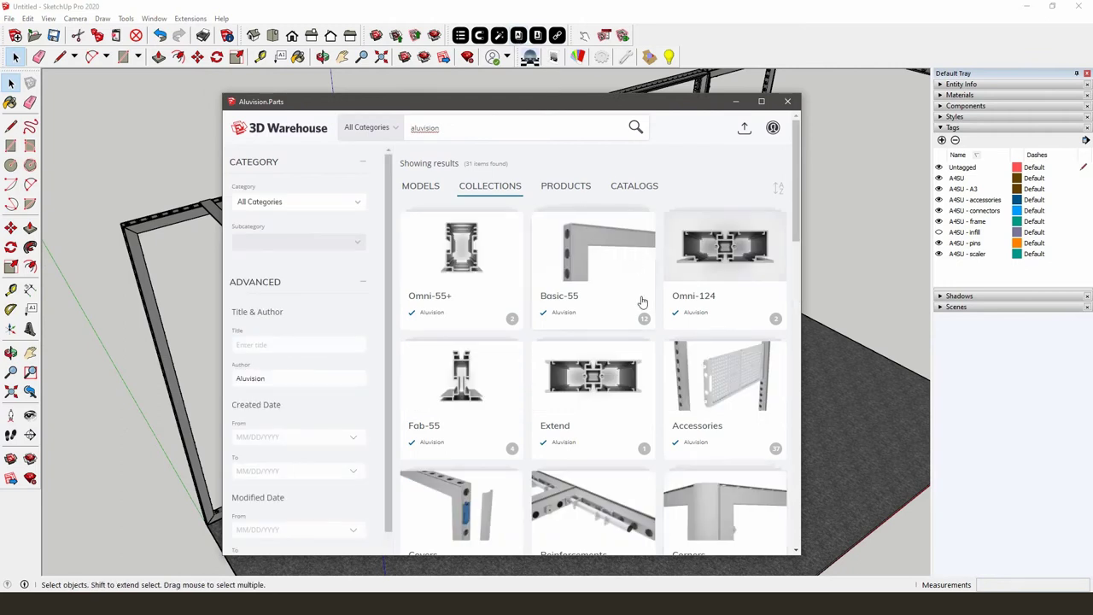
pyautogui.click(719, 386)
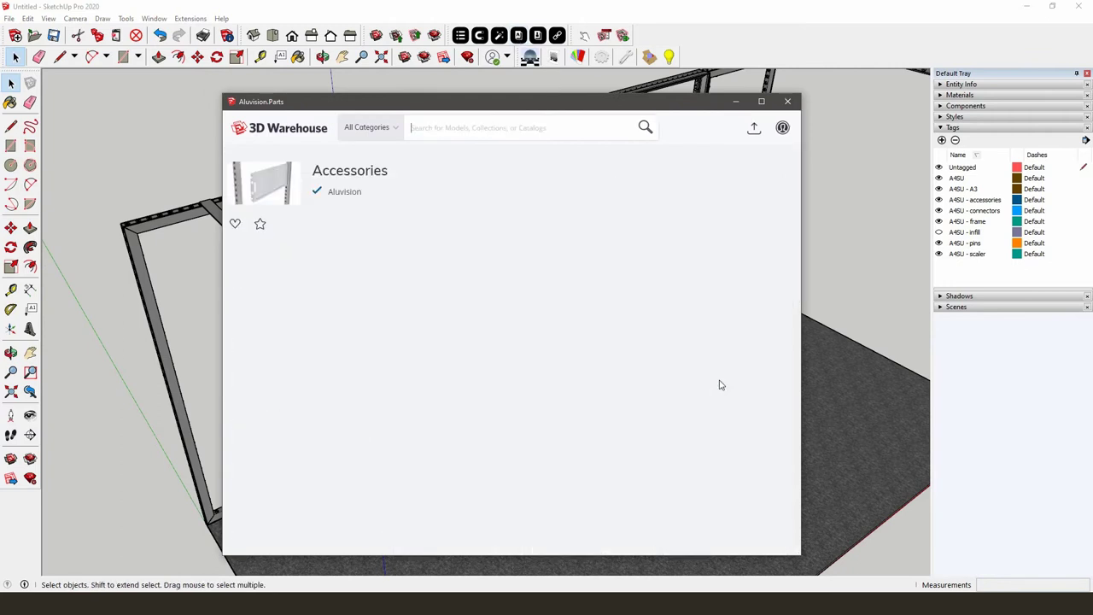
pyautogui.scroll(-3, 660, 339)
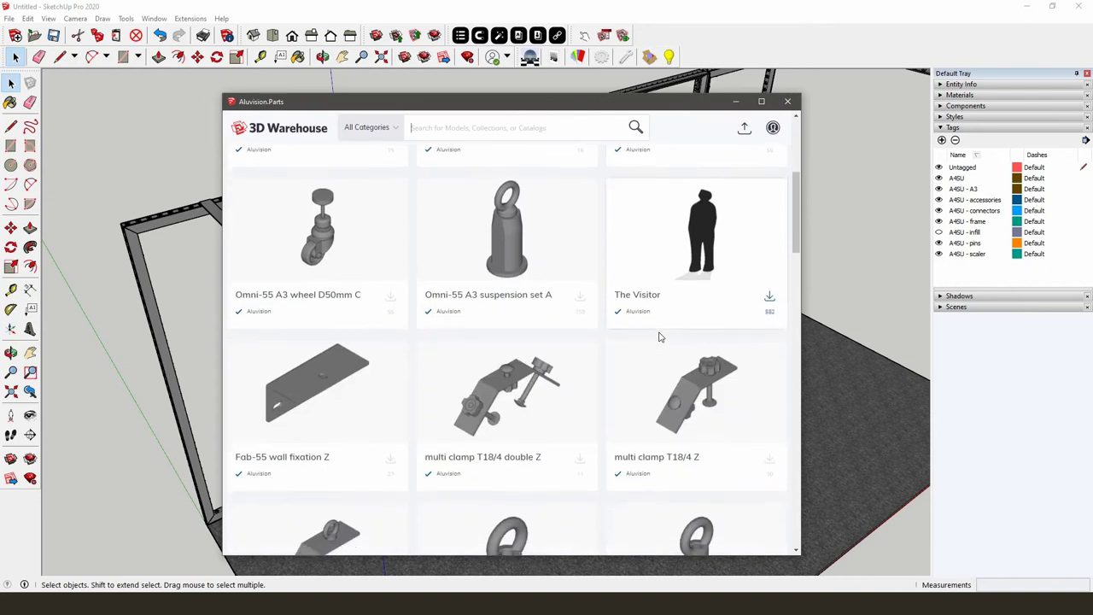
pyautogui.scroll(-7, 659, 337)
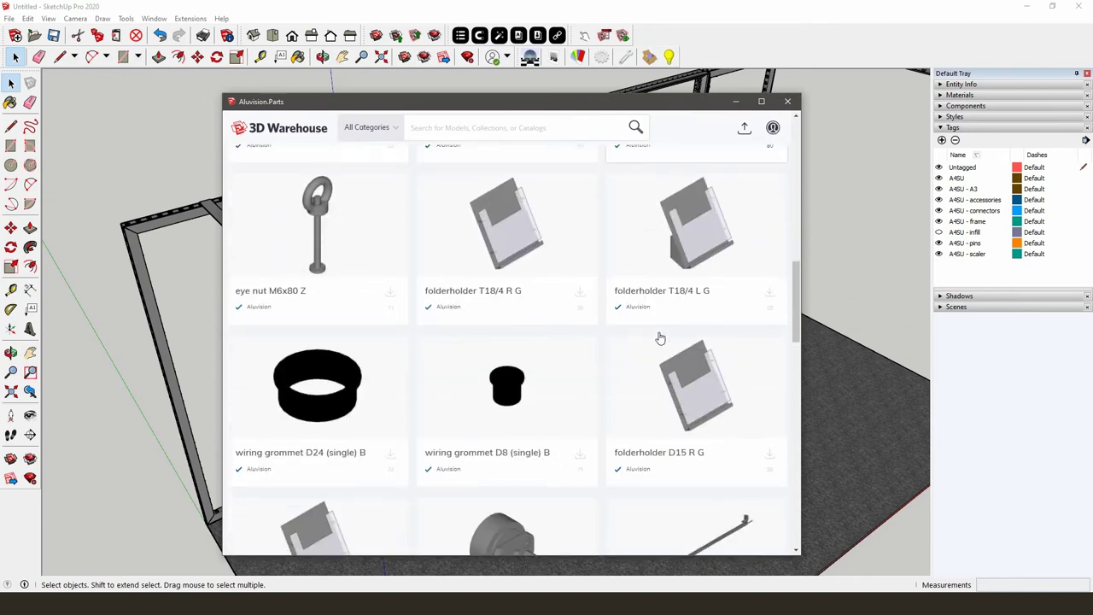
pyautogui.scroll(-9, 659, 338)
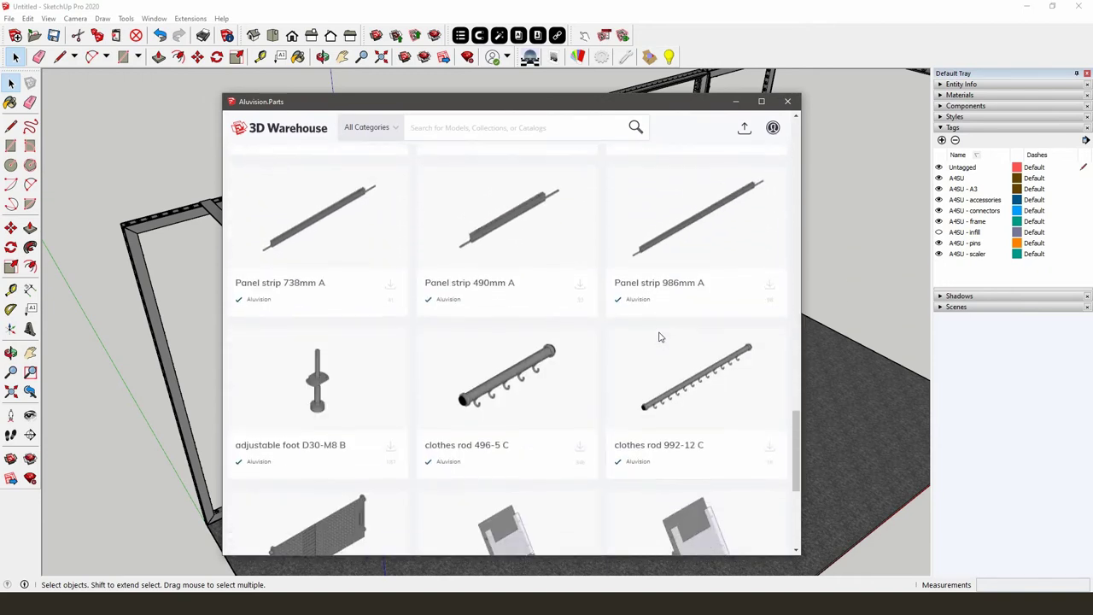
pyautogui.scroll(-1, 760, 430)
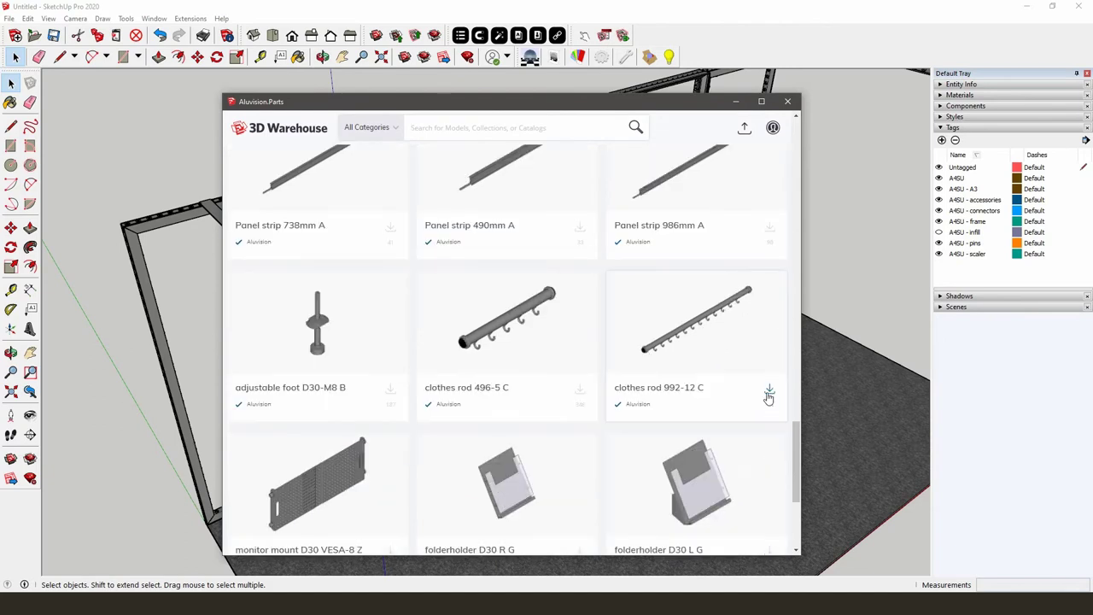
pyautogui.click(770, 392)
pyautogui.click(479, 356)
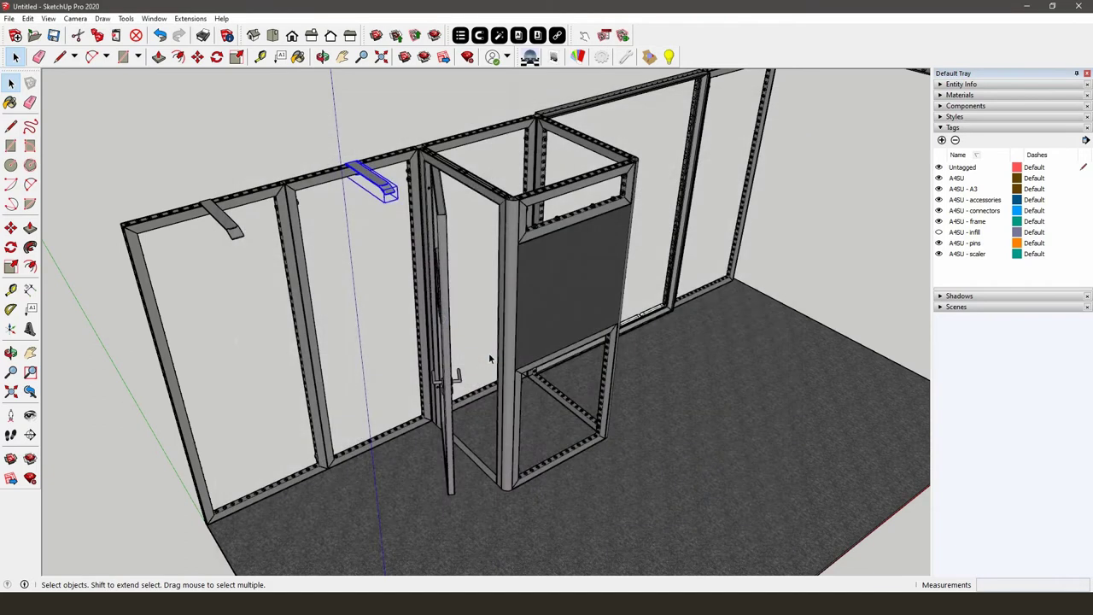
# Place the clothes rod in the upper part of the storage cabin and move it close to the rear frame's uprights
pyautogui.moveTo(490, 306); pyautogui.dragTo(418, 128, button='middle')
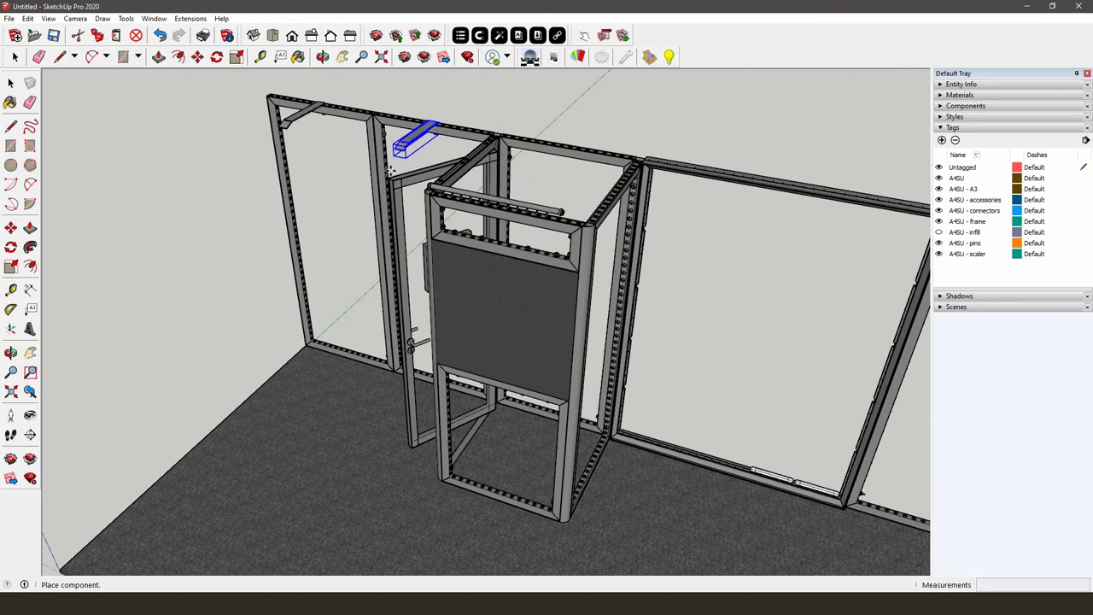
pyautogui.click(504, 175)
pyautogui.press('q')
pyautogui.scroll(10, 505, 175)
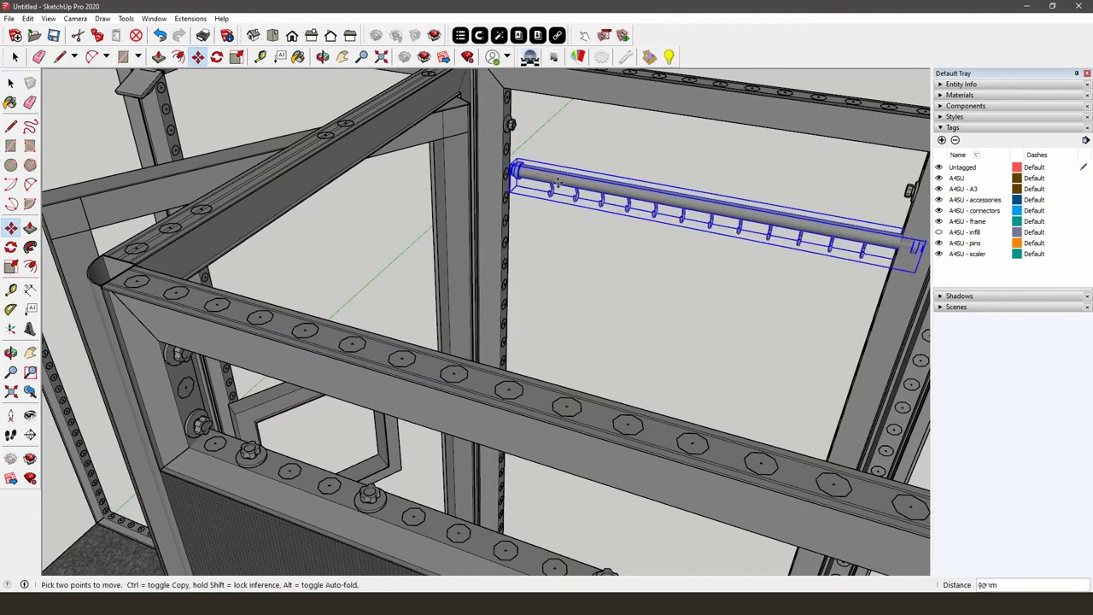
pyautogui.moveTo(557, 182); pyautogui.dragTo(569, 183)
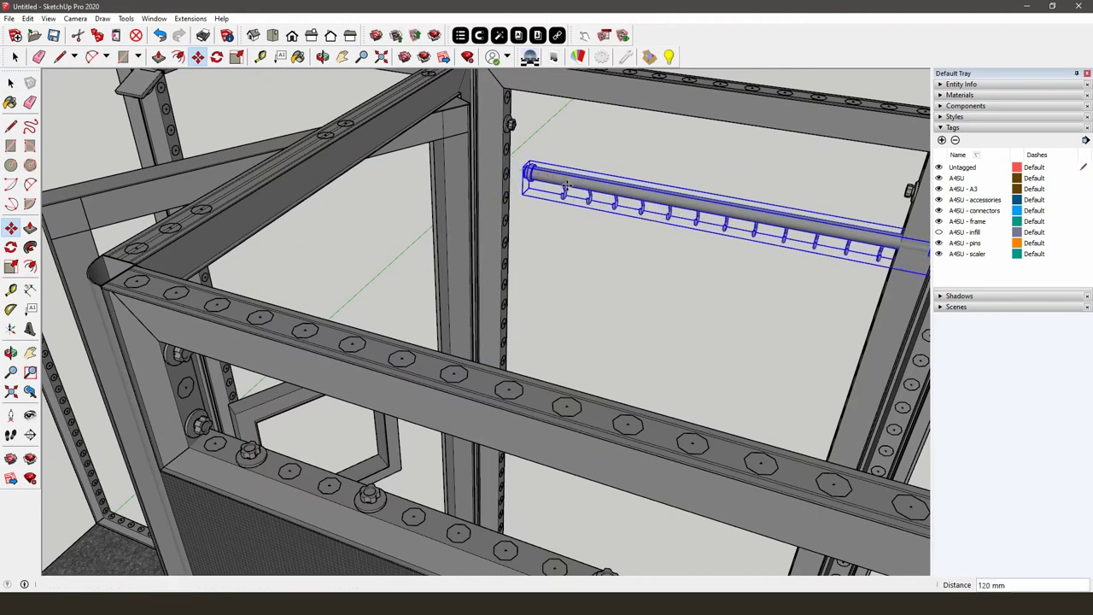
# Connect the clothes rod to a hole in the cabin frame's upright so it spans the opening, and deselect it
pyautogui.click(480, 35)
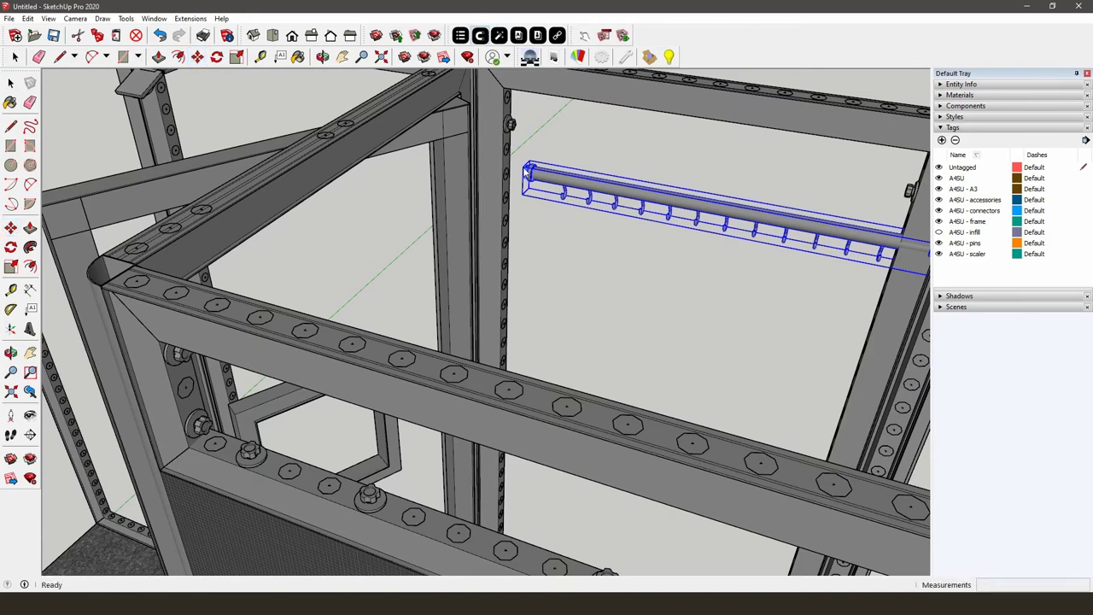
pyautogui.click(603, 313)
pyautogui.press('space')
pyautogui.click(596, 190)
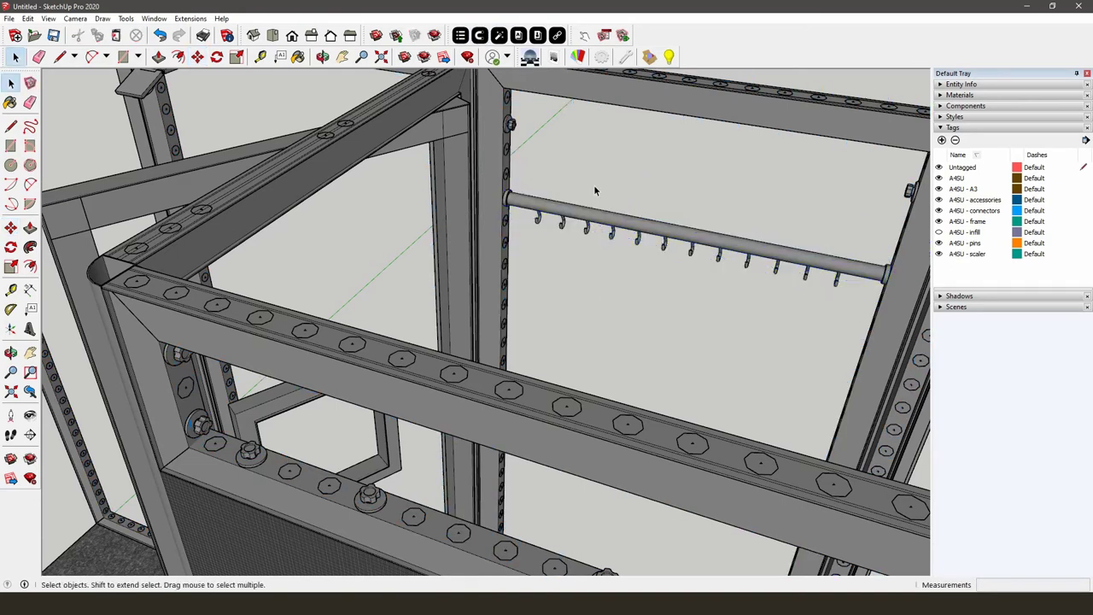
# Load the shopper 350 set G from Aluvision's Shelf holders collection directly into the model
pyautogui.scroll(-6, 611, 181)
pyautogui.moveTo(490, 210); pyautogui.dragTo(537, 248, button='middle')
pyautogui.scroll(3, 527, 265)
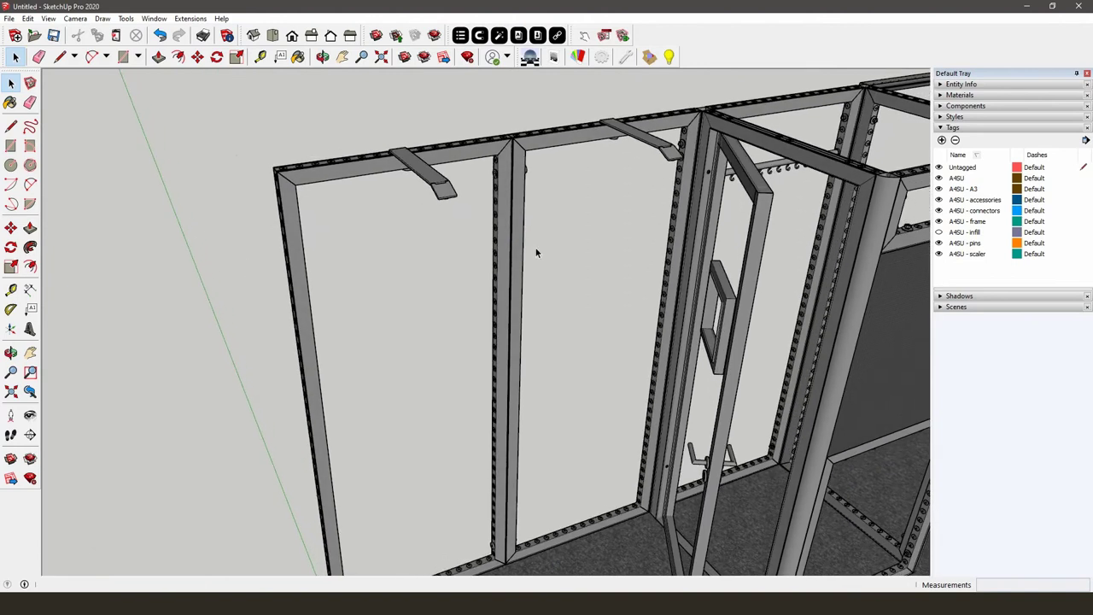
pyautogui.click(518, 35)
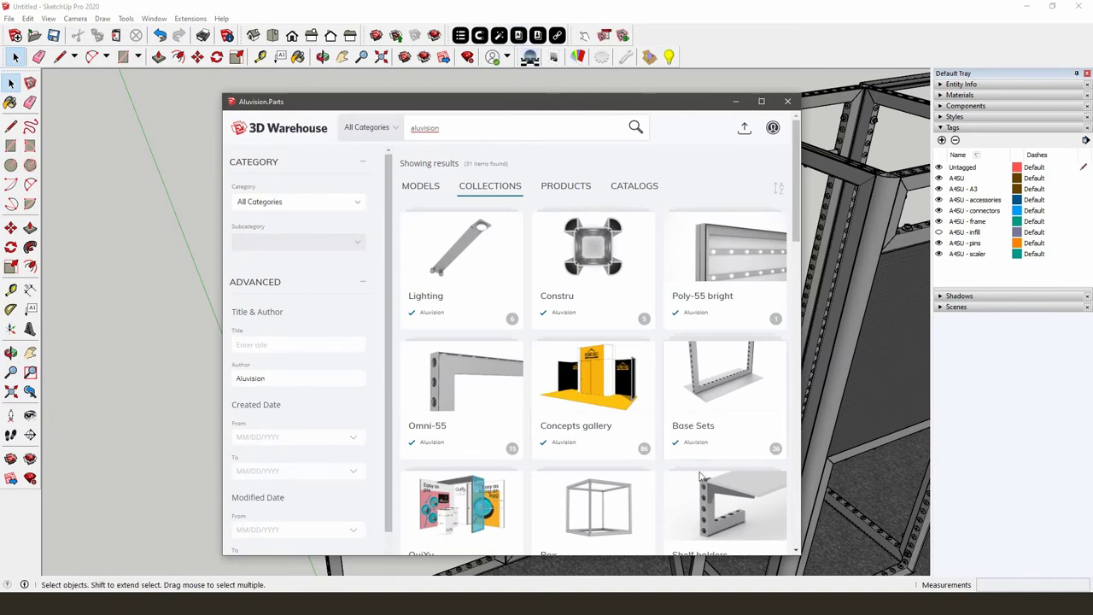
pyautogui.scroll(-2, 707, 498)
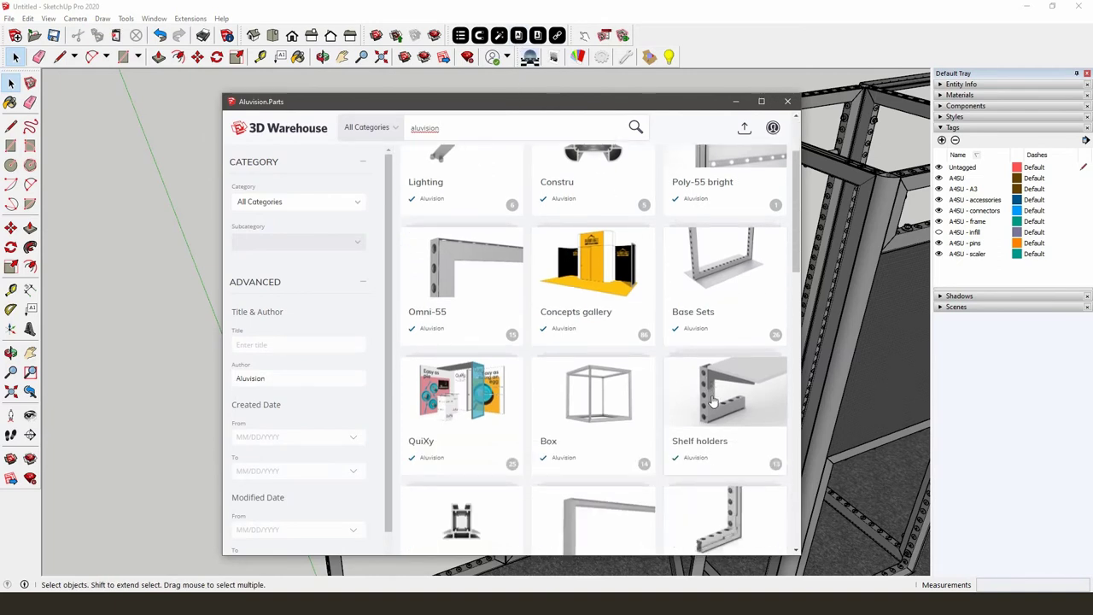
pyautogui.click(713, 399)
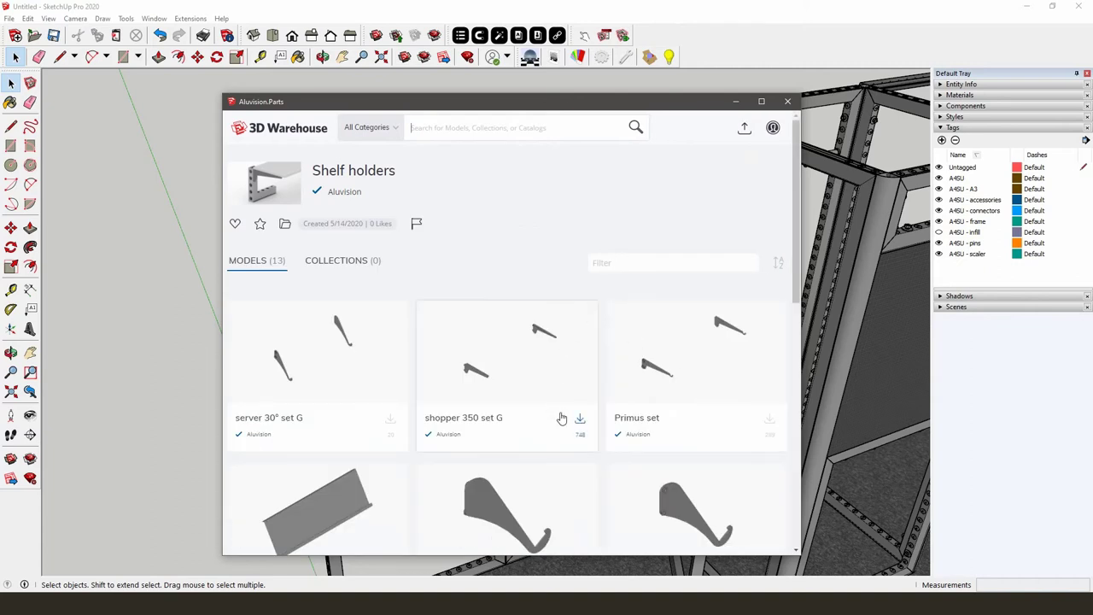
pyautogui.click(579, 421)
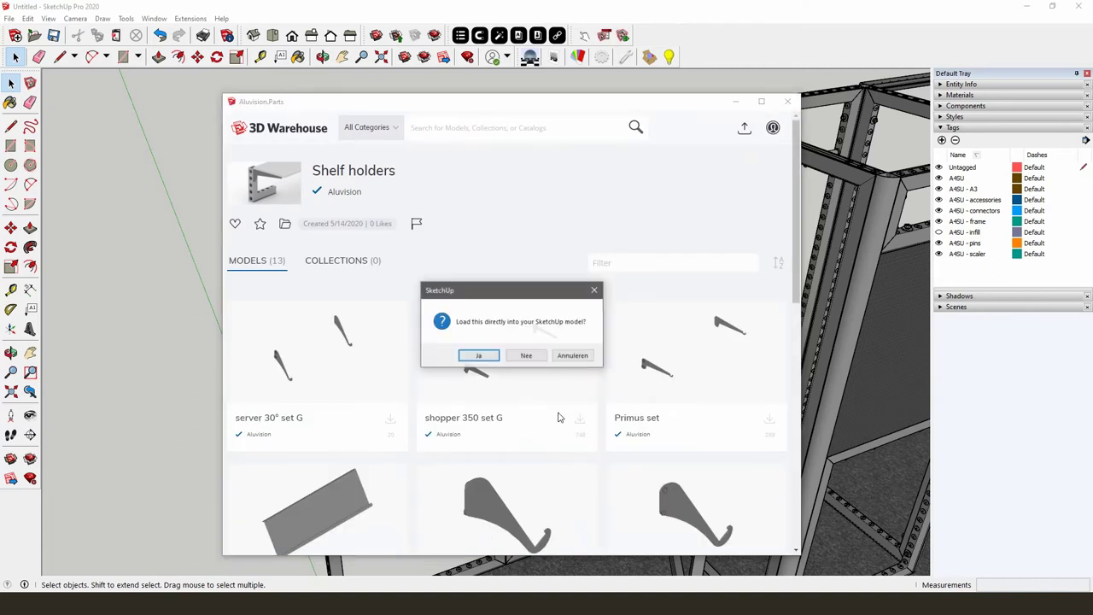
pyautogui.click(481, 356)
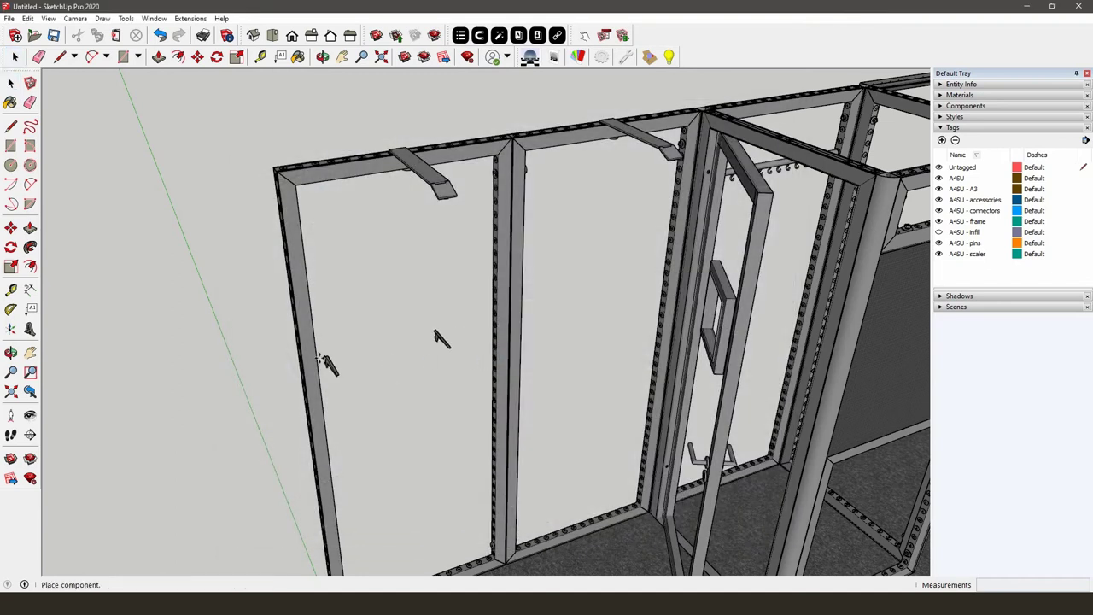
# Place the shelf holder set in front of the back wall's end panel and connect it to holes in the panel's outer upright
pyautogui.moveTo(312, 358); pyautogui.dragTo(313, 341, button='middle')
pyautogui.click(366, 325)
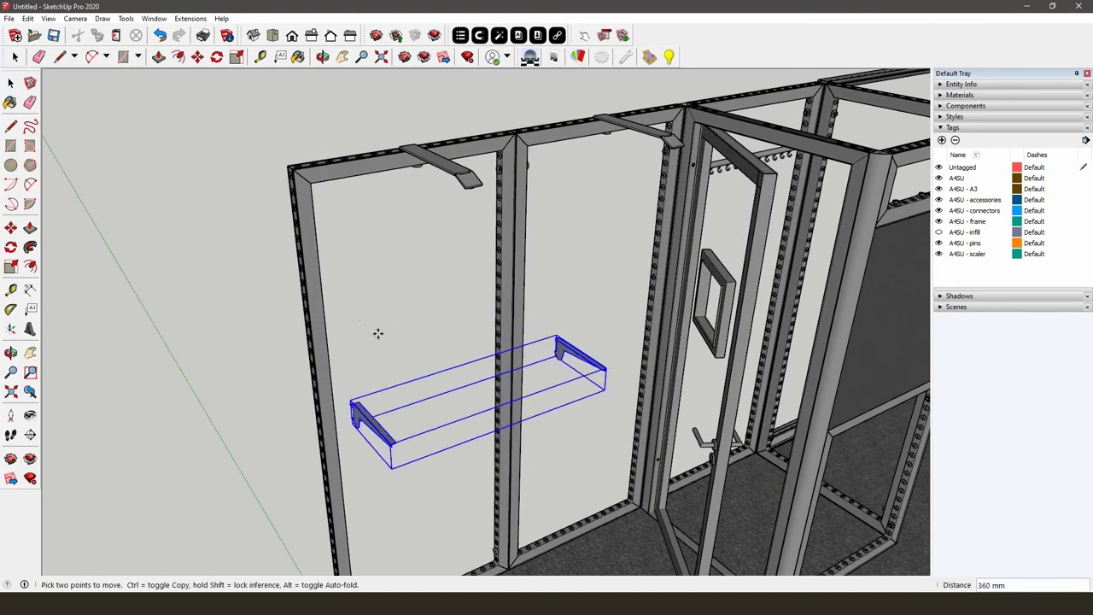
pyautogui.moveTo(378, 332); pyautogui.dragTo(401, 299, button='middle')
pyautogui.click(479, 35)
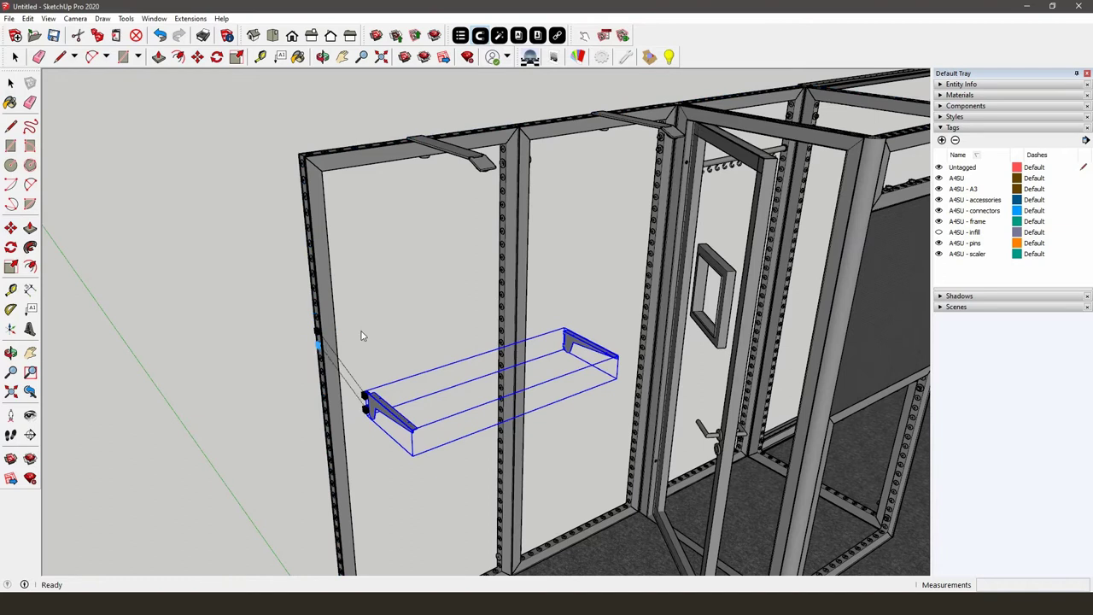
pyautogui.click(397, 317)
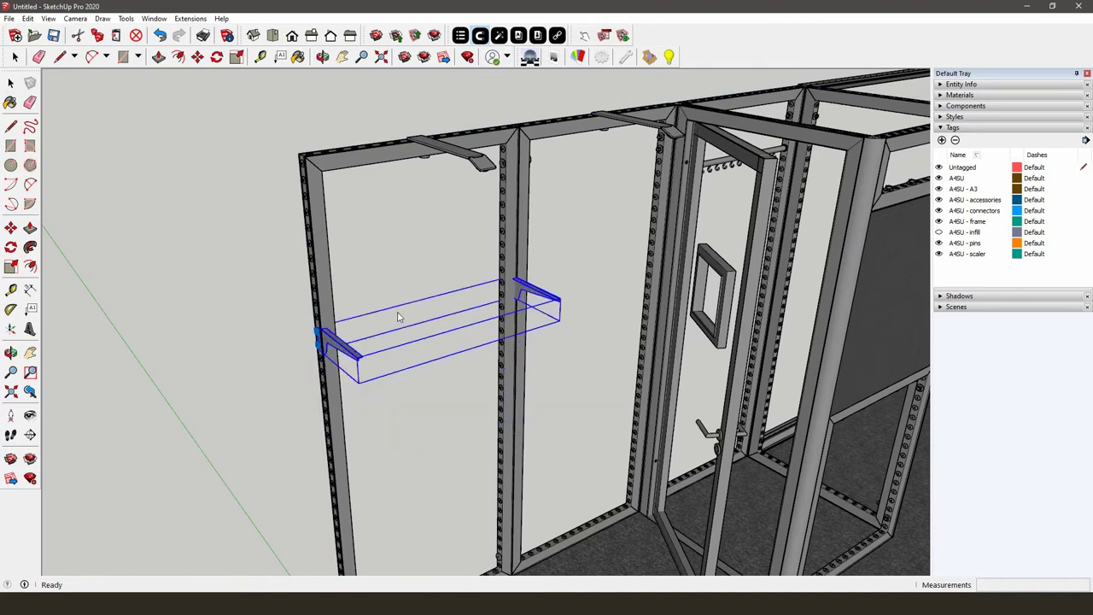
pyautogui.press('space')
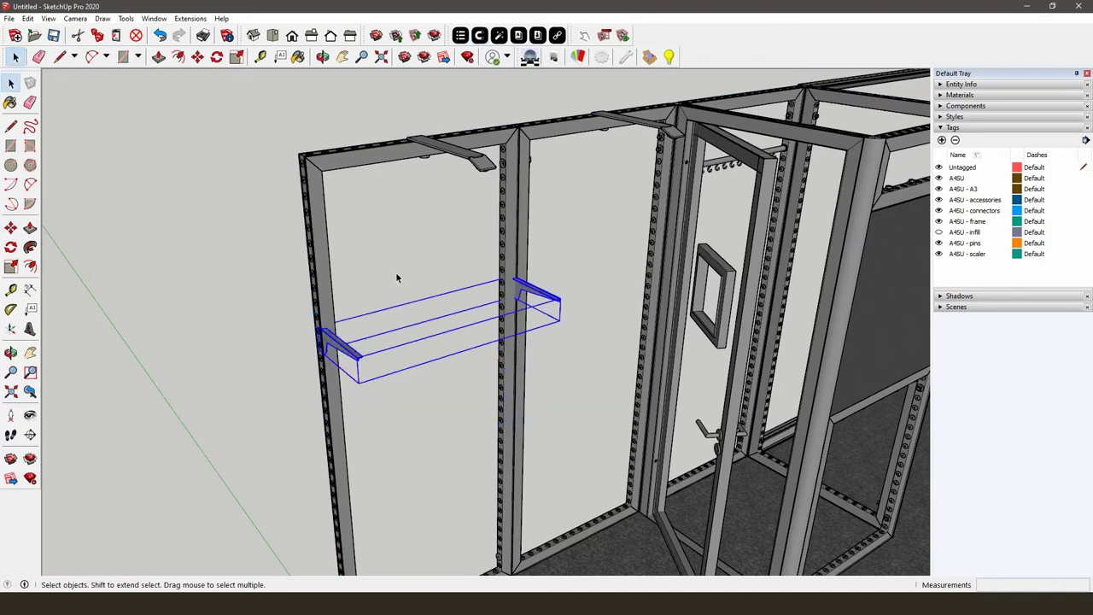
pyautogui.click(397, 274)
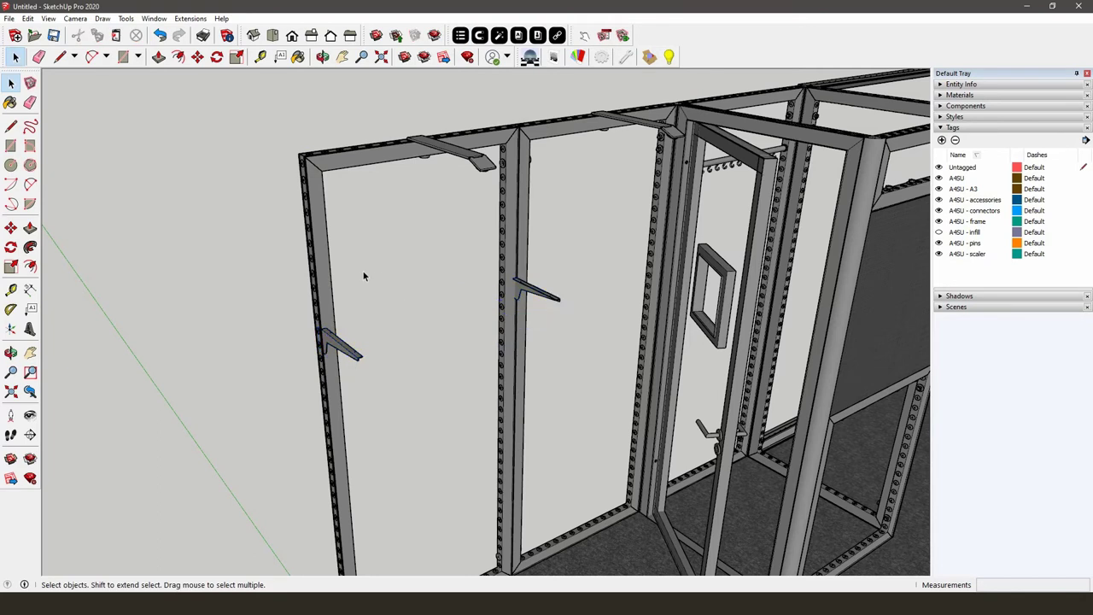
# Draw a rectangle across the tops of both shelf holders, from one holder's rear outer corner to the other's front outer corner
pyautogui.click(10, 147)
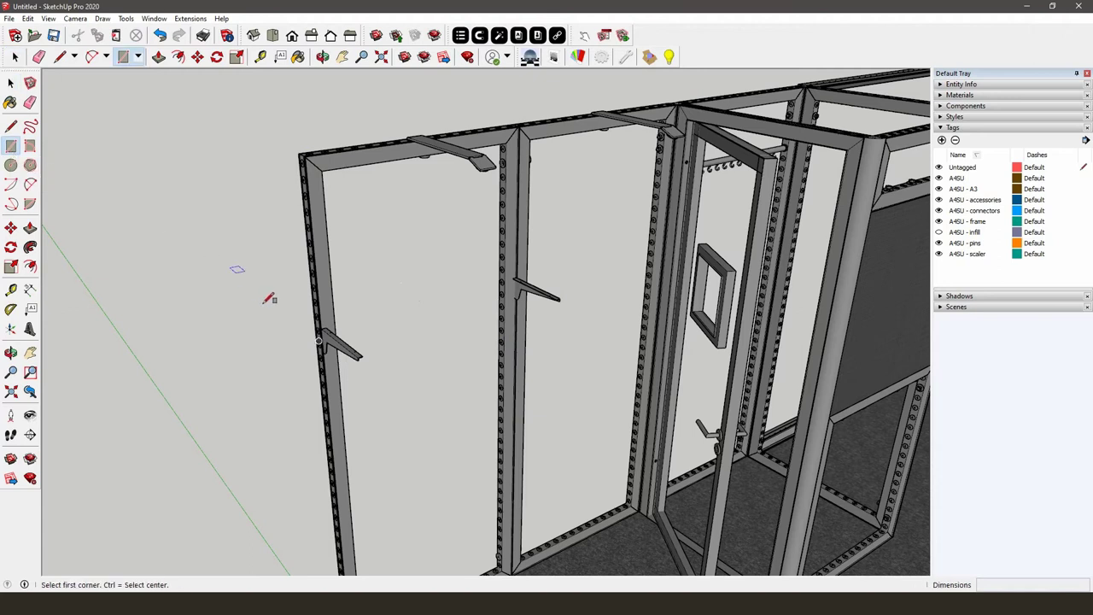
pyautogui.scroll(5, 310, 327)
pyautogui.scroll(5, 352, 322)
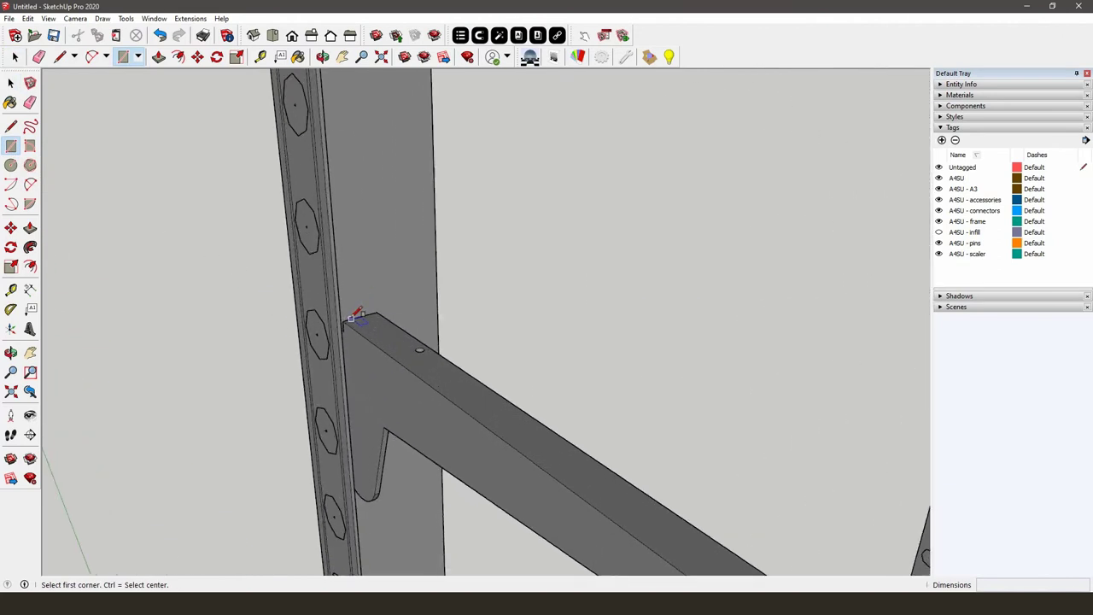
pyautogui.click(339, 322)
pyautogui.scroll(-8, 256, 324)
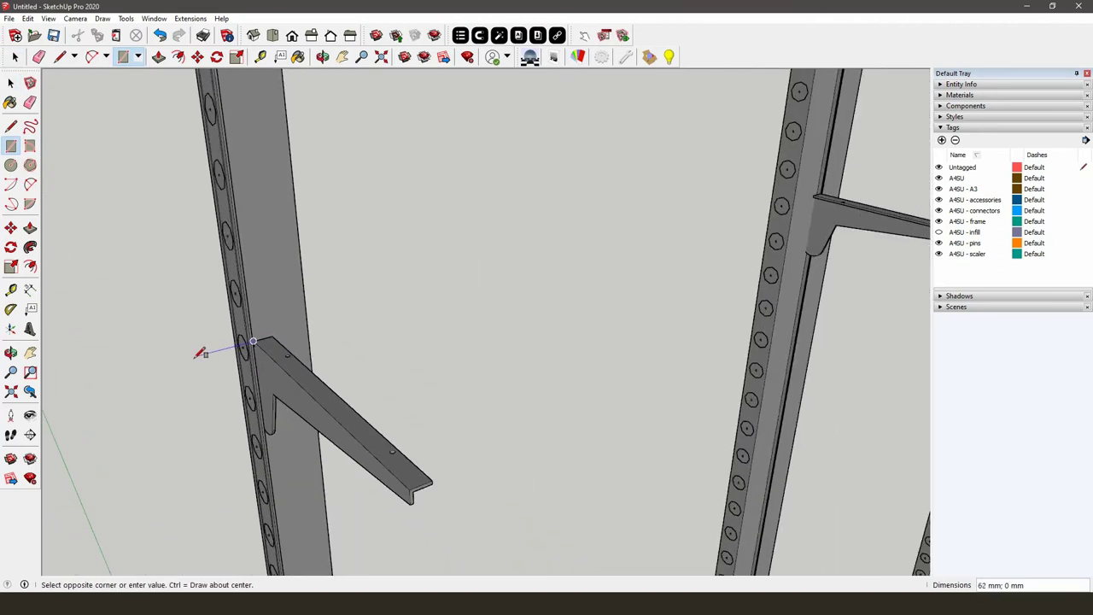
pyautogui.moveTo(556, 253); pyautogui.dragTo(566, 389, button='middle')
pyautogui.scroll(5, 568, 389)
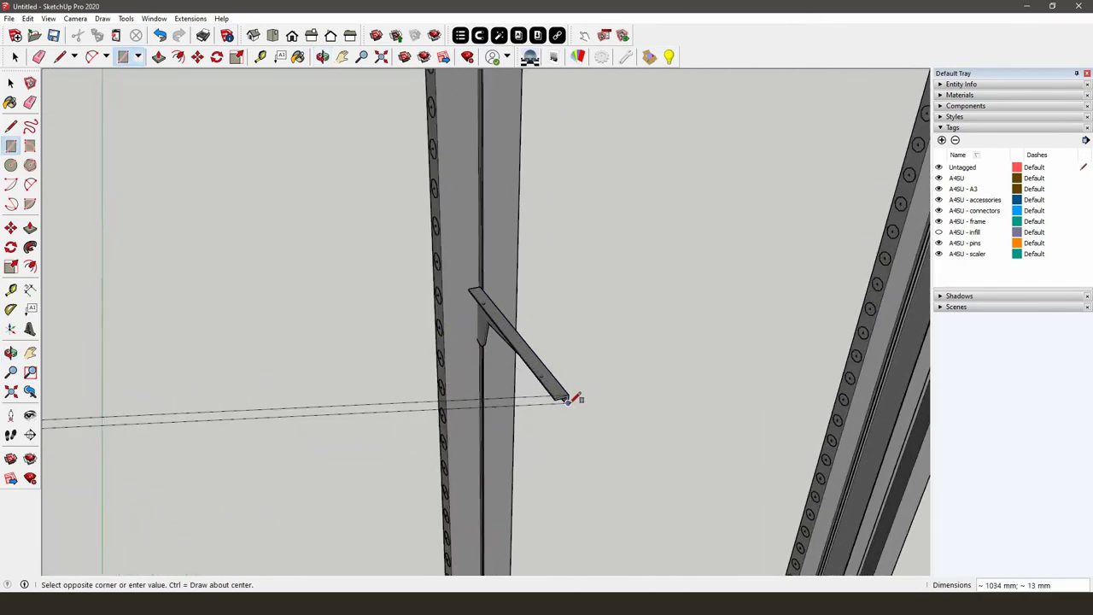
pyautogui.click(566, 389)
pyautogui.scroll(-5, 663, 264)
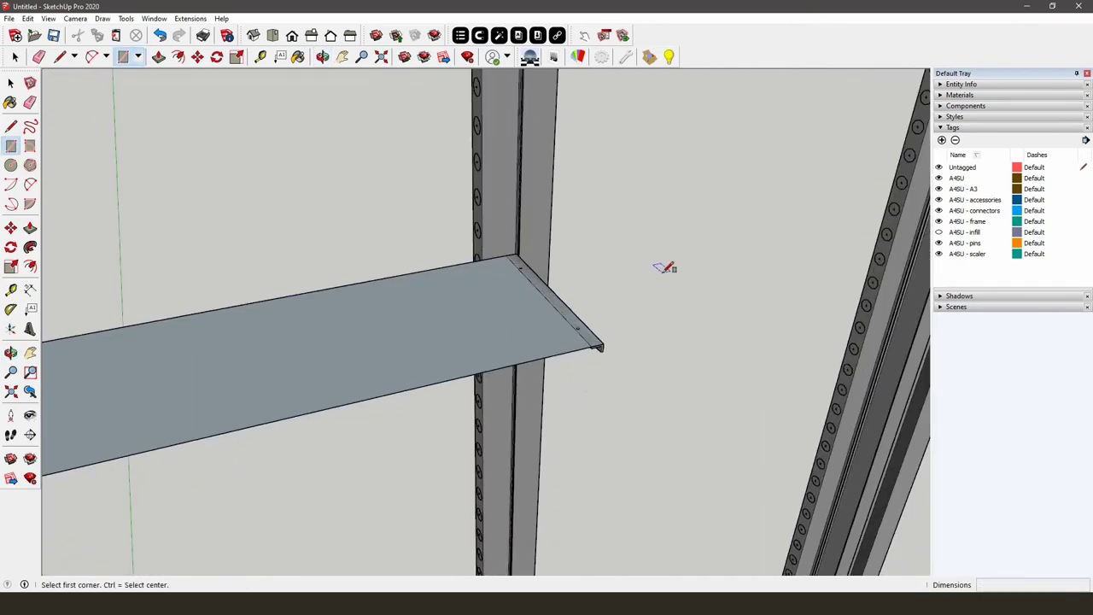
pyautogui.moveTo(663, 263)
pyautogui.mouseDown(button='middle')
pyautogui.moveTo(645, 262)
pyautogui.moveTo(674, 247)
pyautogui.mouseUp(button='middle')
pyautogui.press('space')
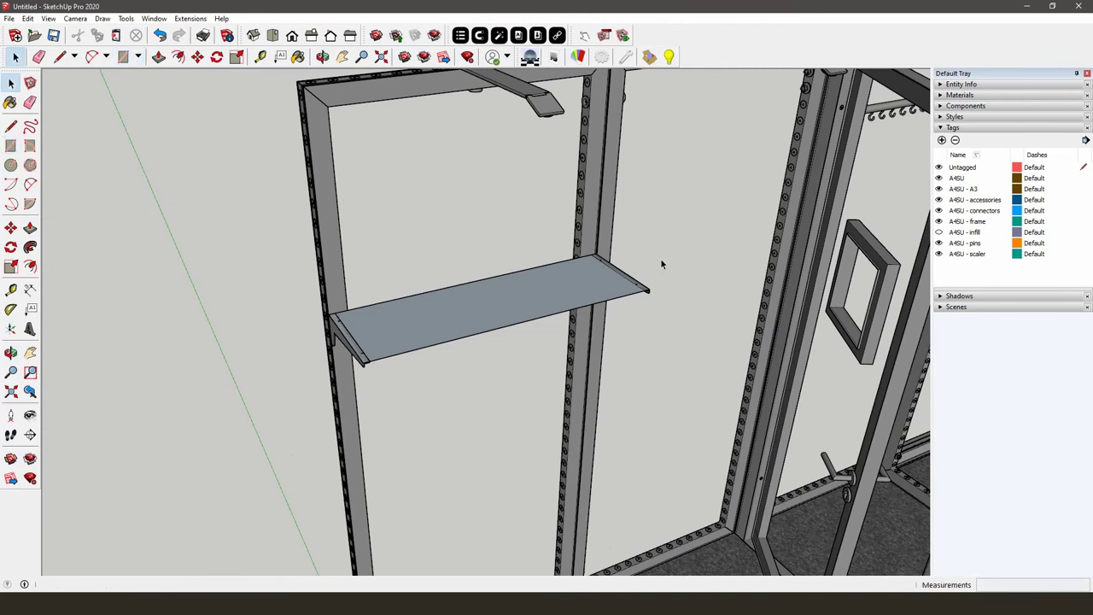
# Push/Pull the shelf rectangle upward by 30 mm
pyautogui.click(33, 230)
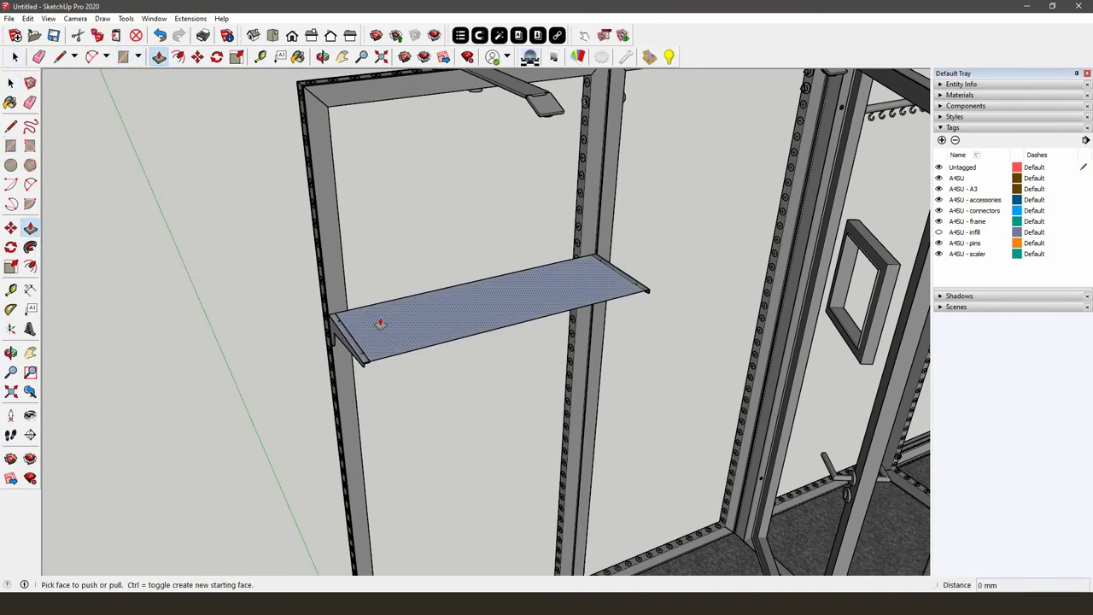
pyautogui.moveTo(393, 329); pyautogui.dragTo(395, 307)
pyautogui.write('30')
pyautogui.press('Return')
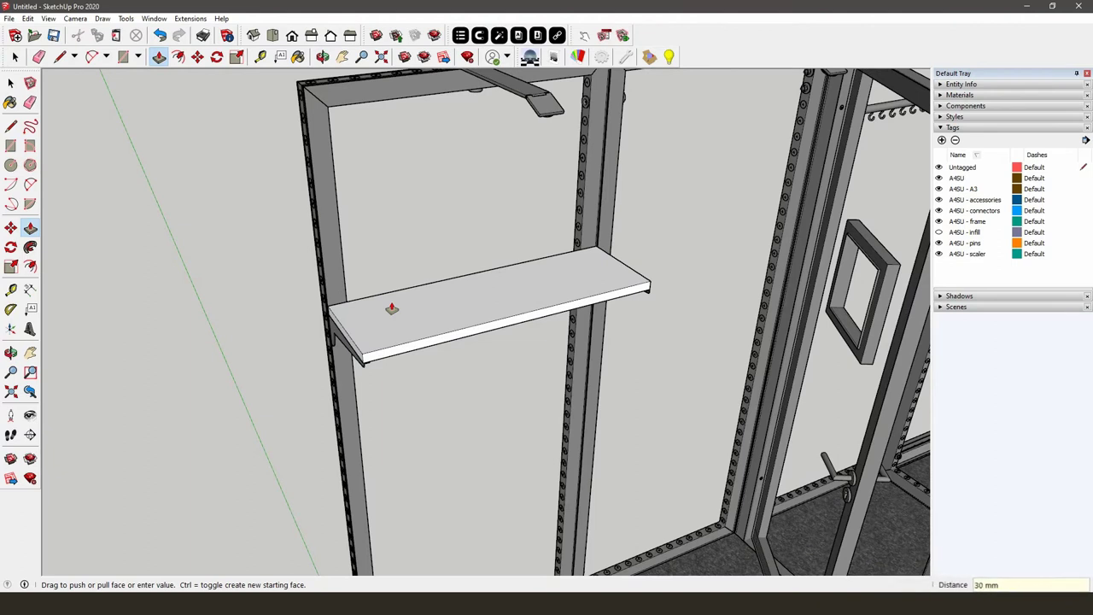
# Turn the whole shelf board into a component with the definition name Shelf
pyautogui.press('space')
pyautogui.tripleClick(392, 308)
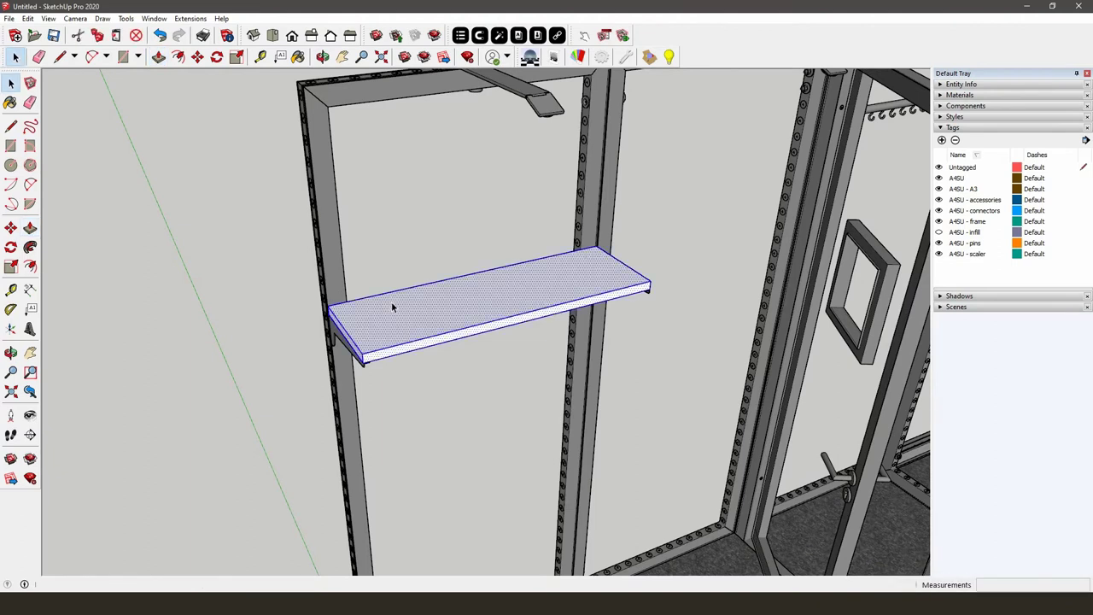
pyautogui.rightClick(391, 307)
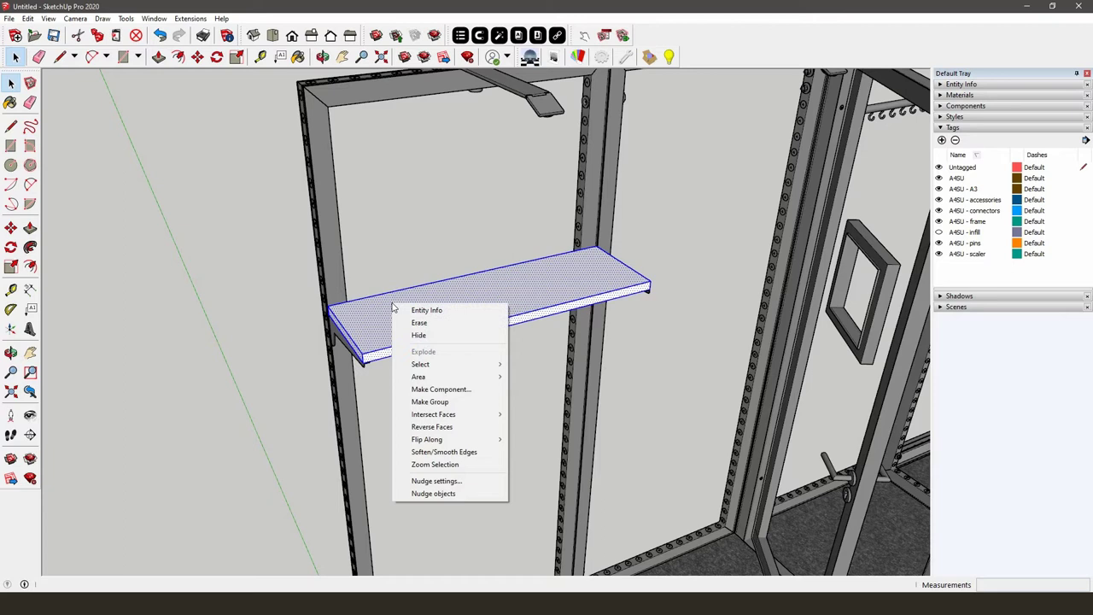
pyautogui.click(416, 390)
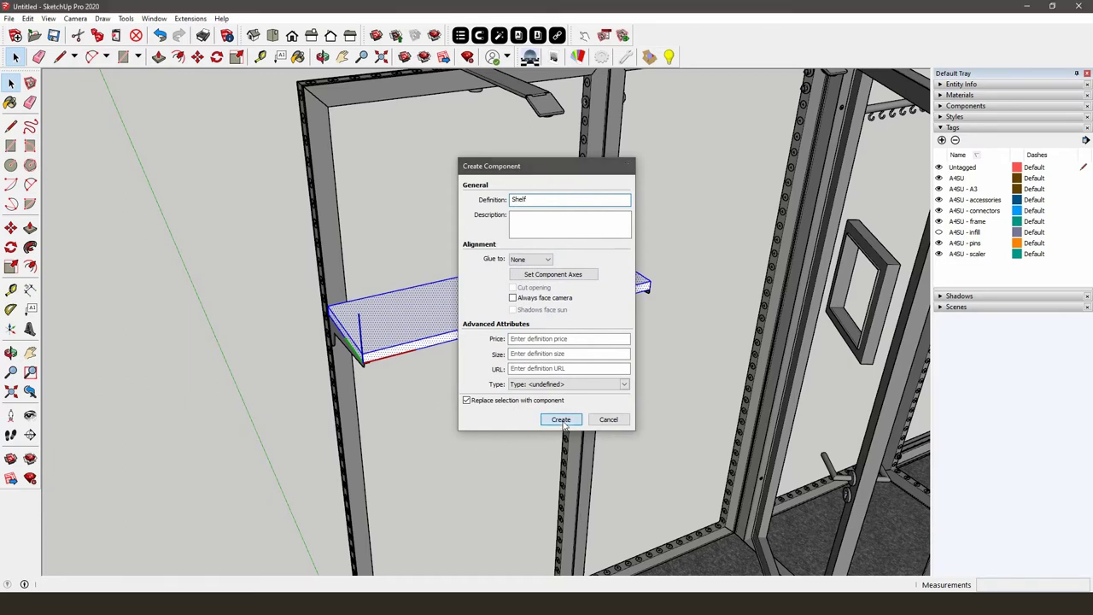
pyautogui.click(561, 419)
# Copy the shelf together with its holder set 310 mm straight down along the blue axis
pyautogui.moveTo(505, 414); pyautogui.dragTo(531, 378, button='middle')
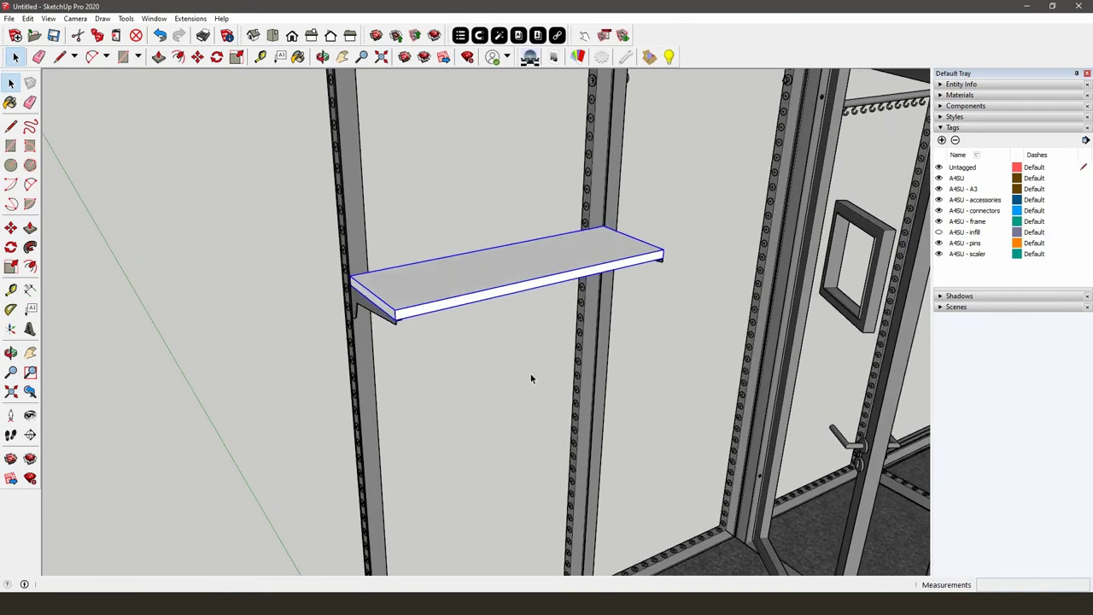
pyautogui.keyDown('shift'); pyautogui.click(397, 327); pyautogui.keyUp('shift')
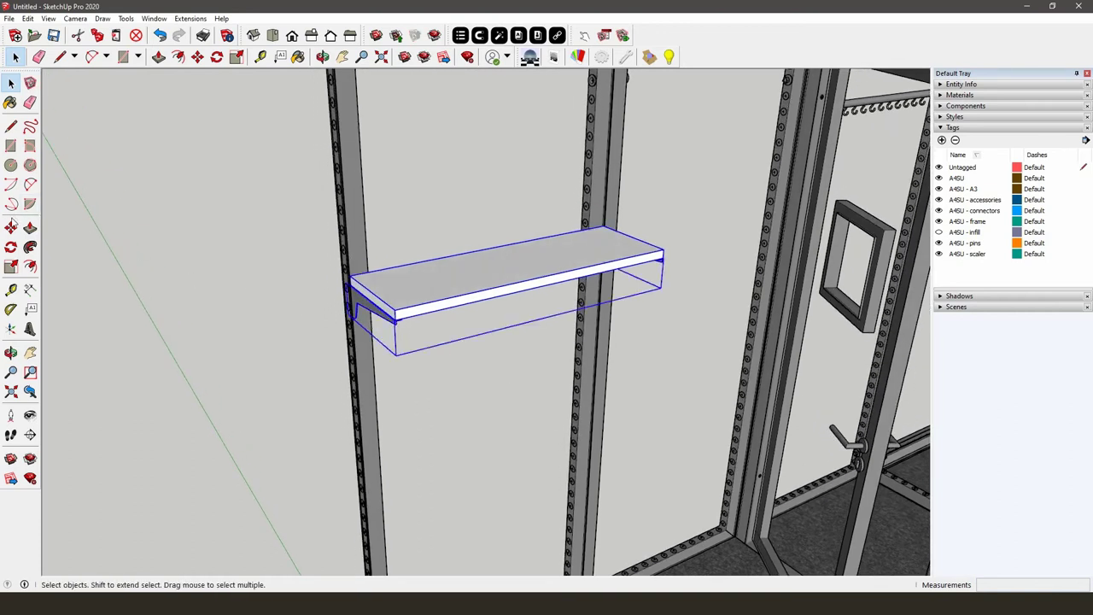
pyautogui.click(10, 227)
pyautogui.click(219, 201)
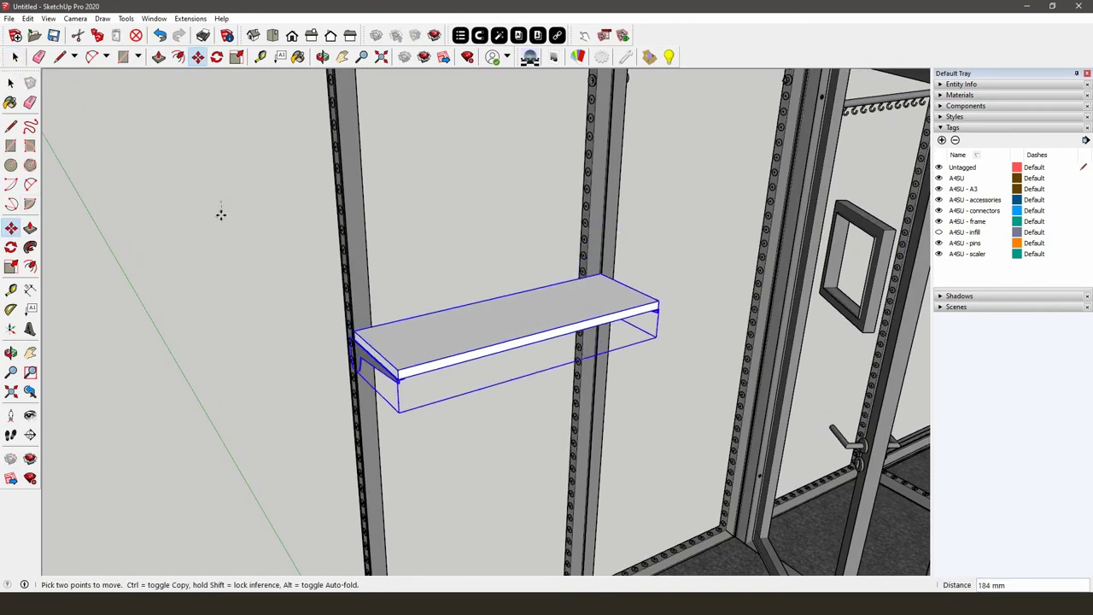
pyautogui.press('ctrl')
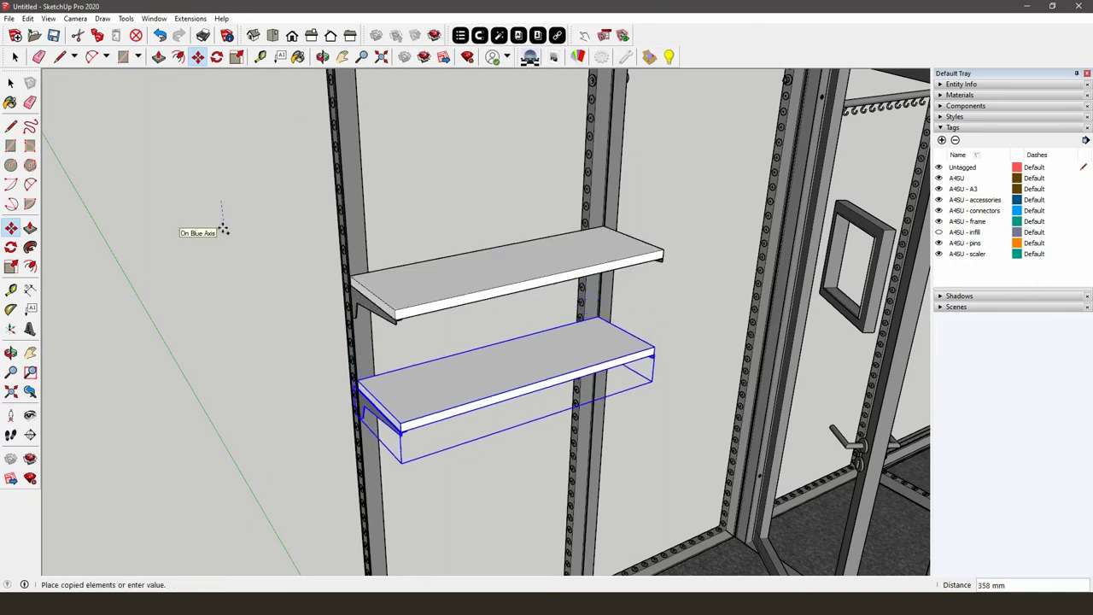
pyautogui.write('3')
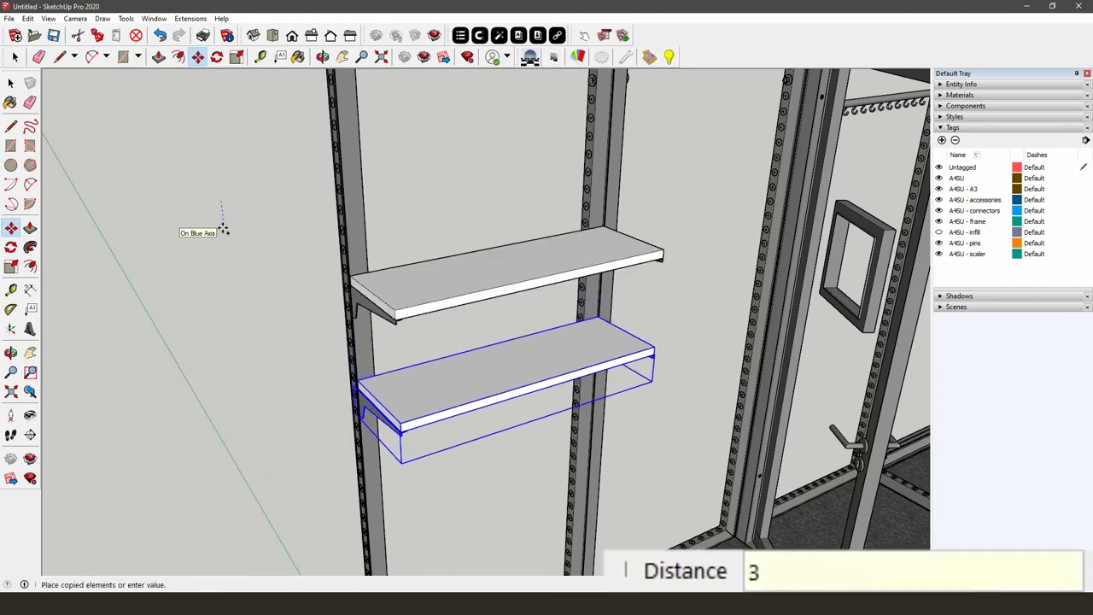
pyautogui.write('10')
pyautogui.press('Return')
pyautogui.press('space')
pyautogui.scroll(-4, 299, 427)
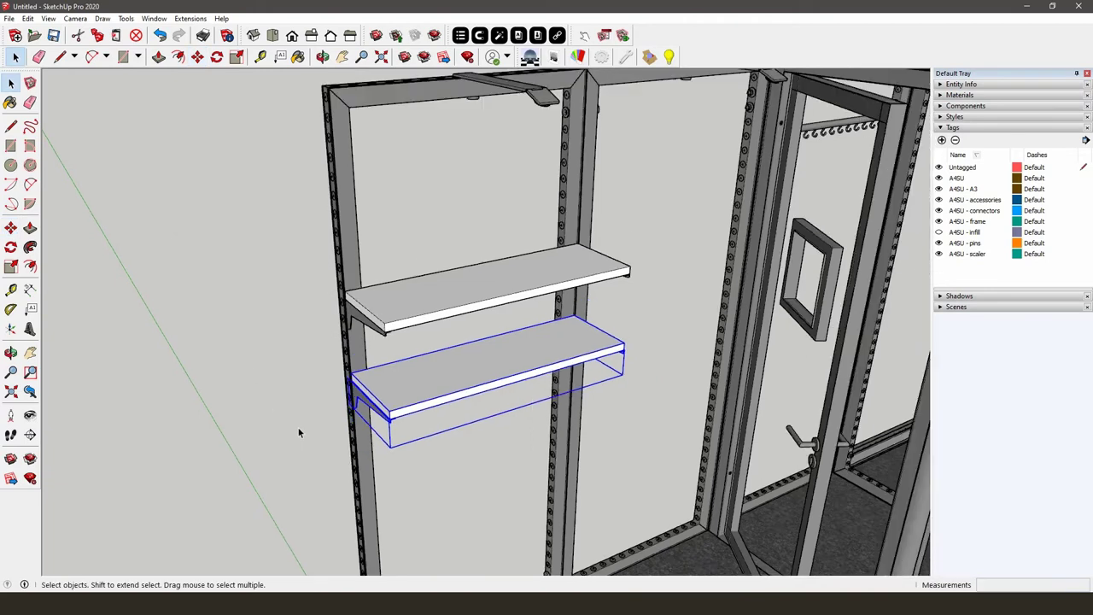
pyautogui.click(293, 408)
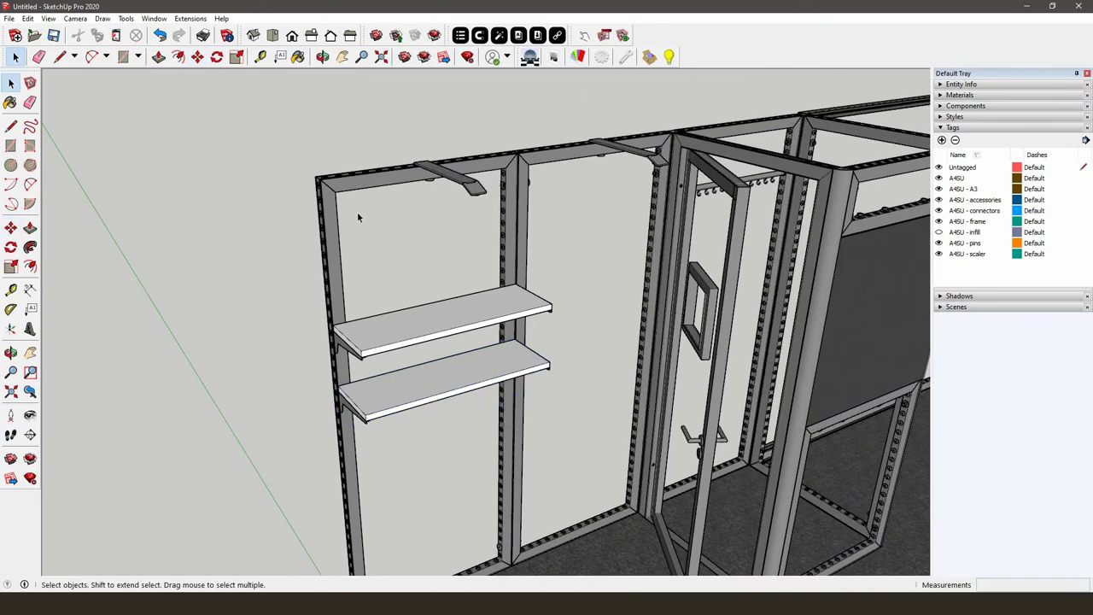
# Load The Visitor from Aluvision's Accessories collection directly into the model and place it on the upper shelf near its outer end
pyautogui.click(518, 35)
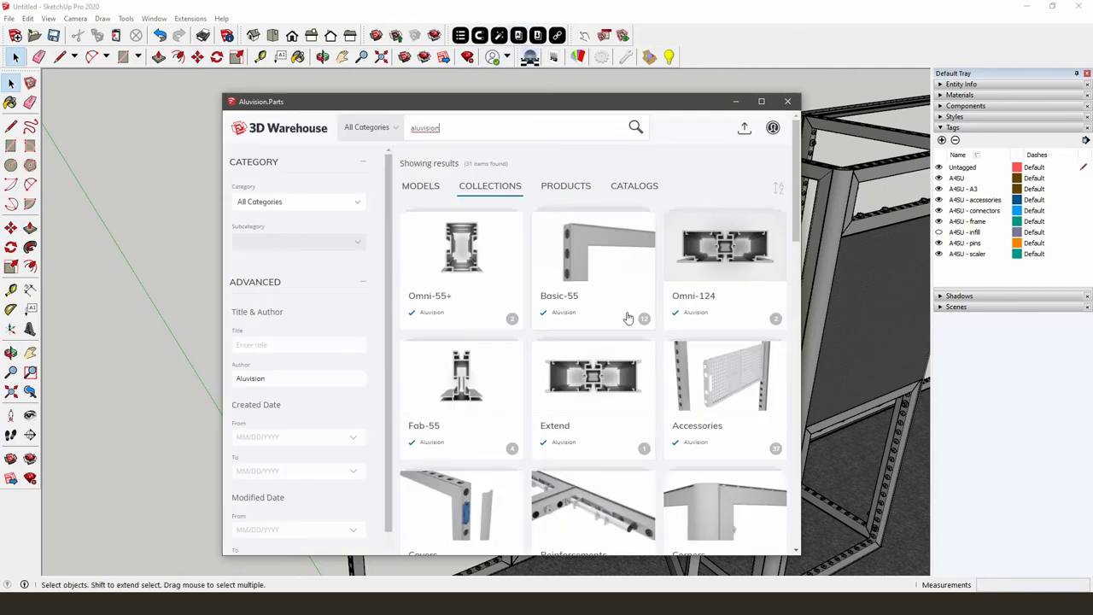
pyautogui.click(698, 372)
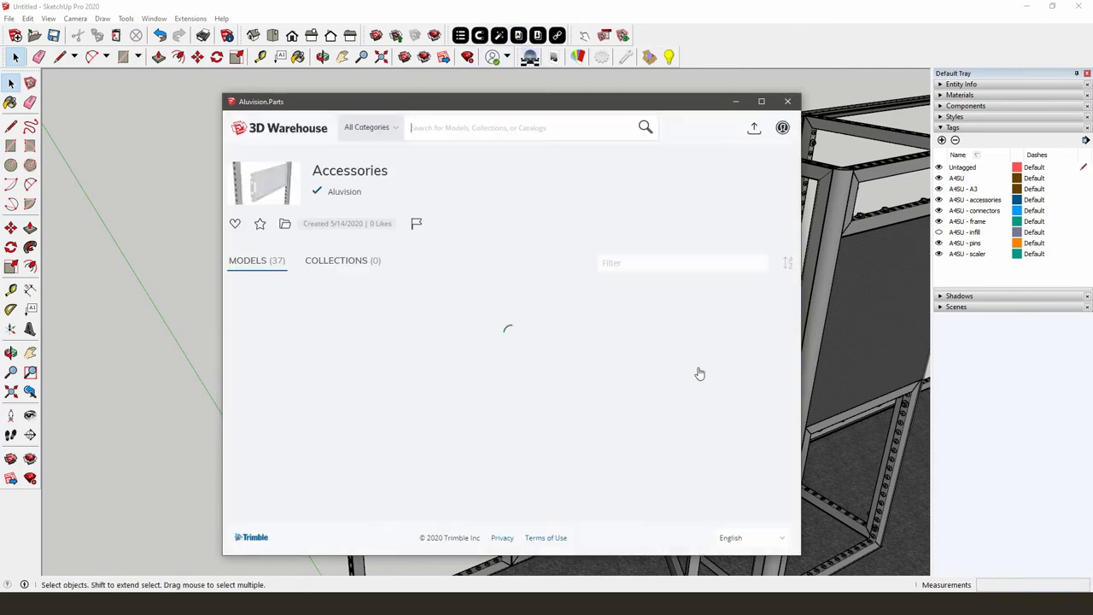
pyautogui.scroll(-2, 698, 372)
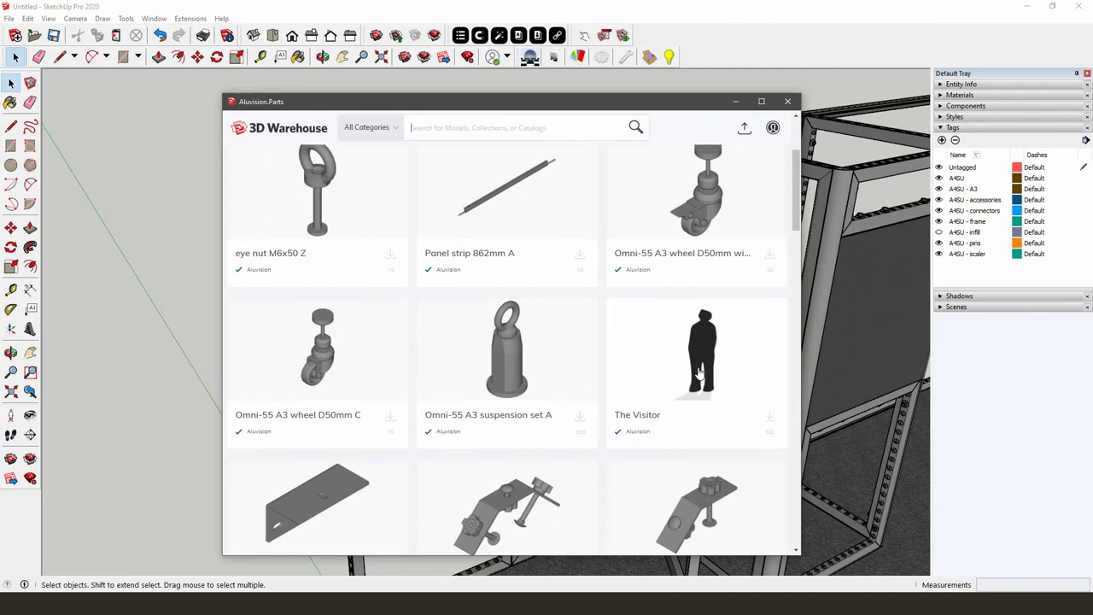
pyautogui.click(770, 414)
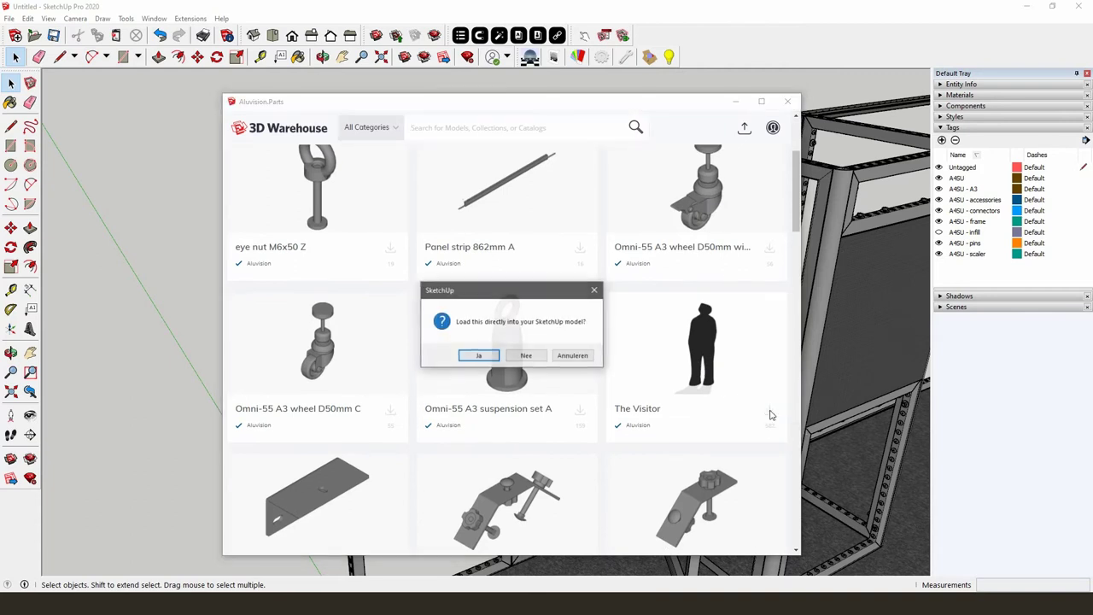
pyautogui.click(488, 359)
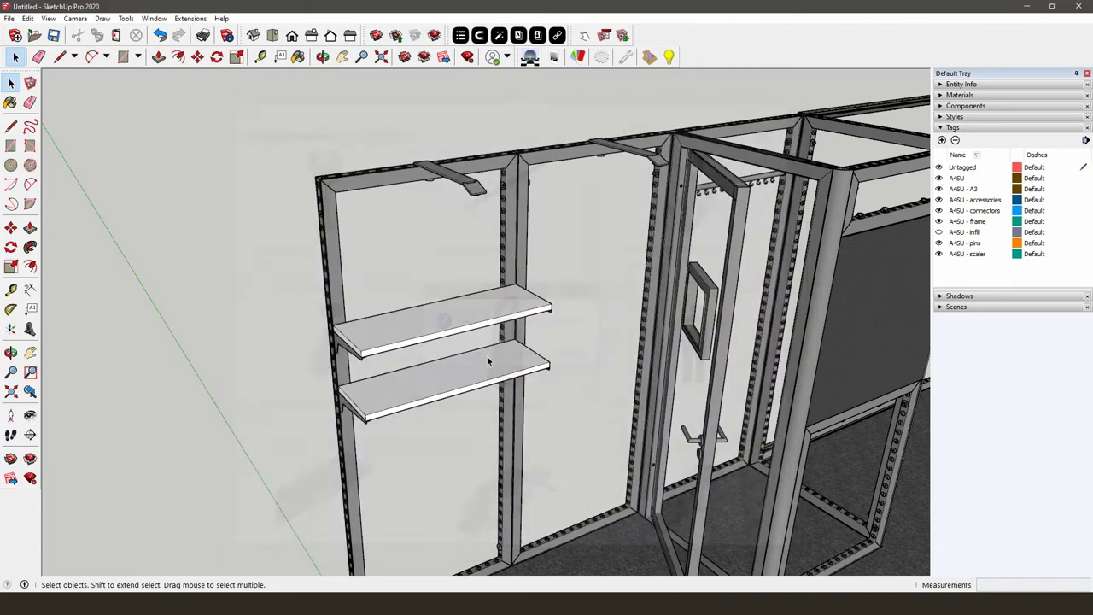
pyautogui.click(371, 340)
pyautogui.press('space')
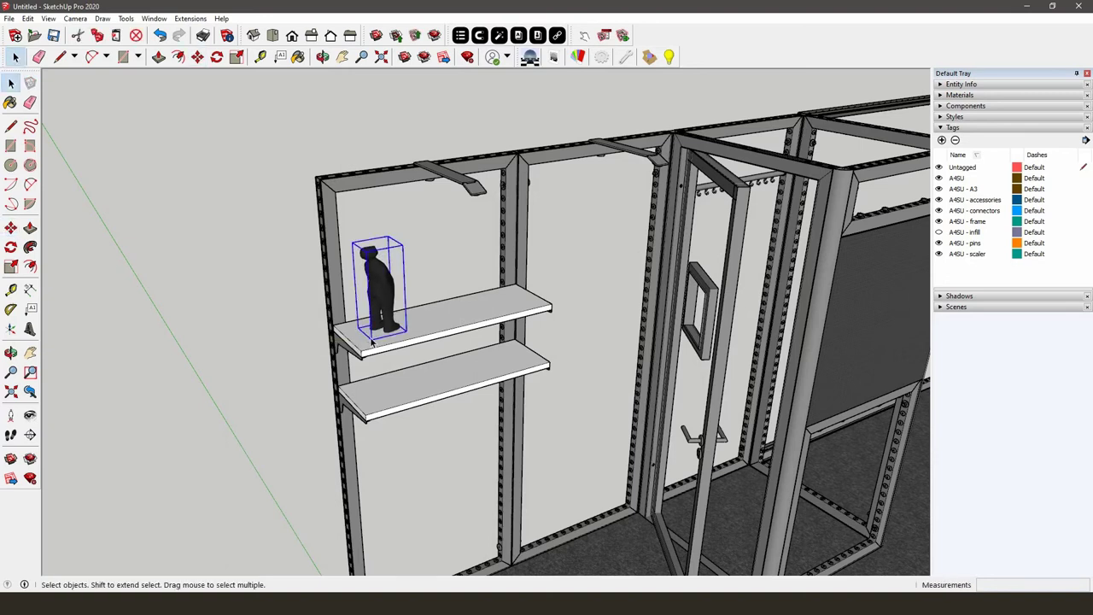
pyautogui.click(215, 294)
# Open the visitor figure for editing and paint it with Color A06 from the Colors collection
pyautogui.doubleClick(385, 290)
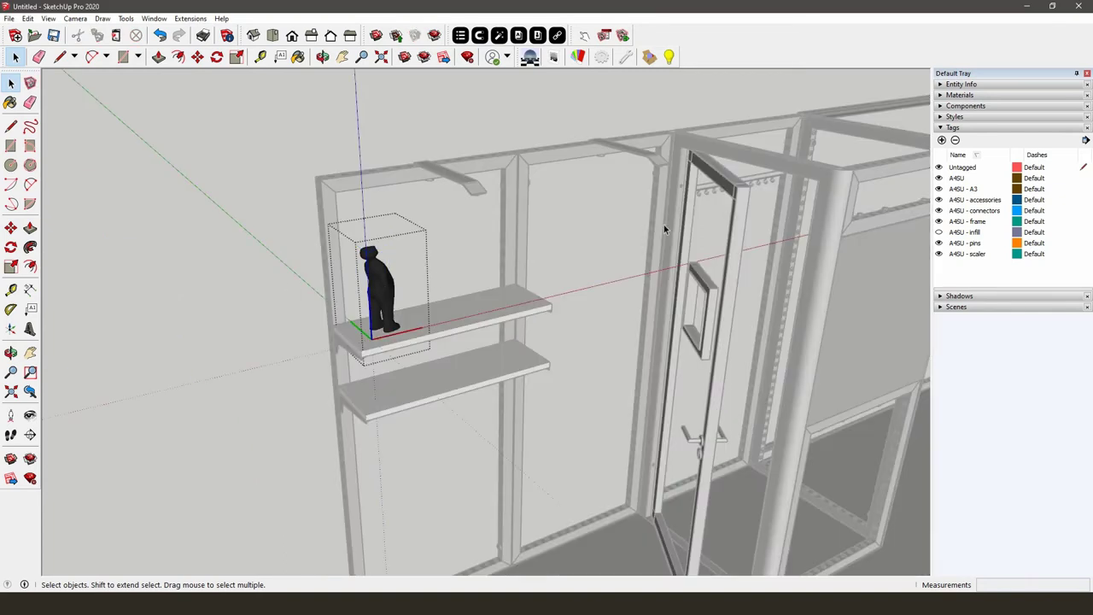
pyautogui.click(946, 128)
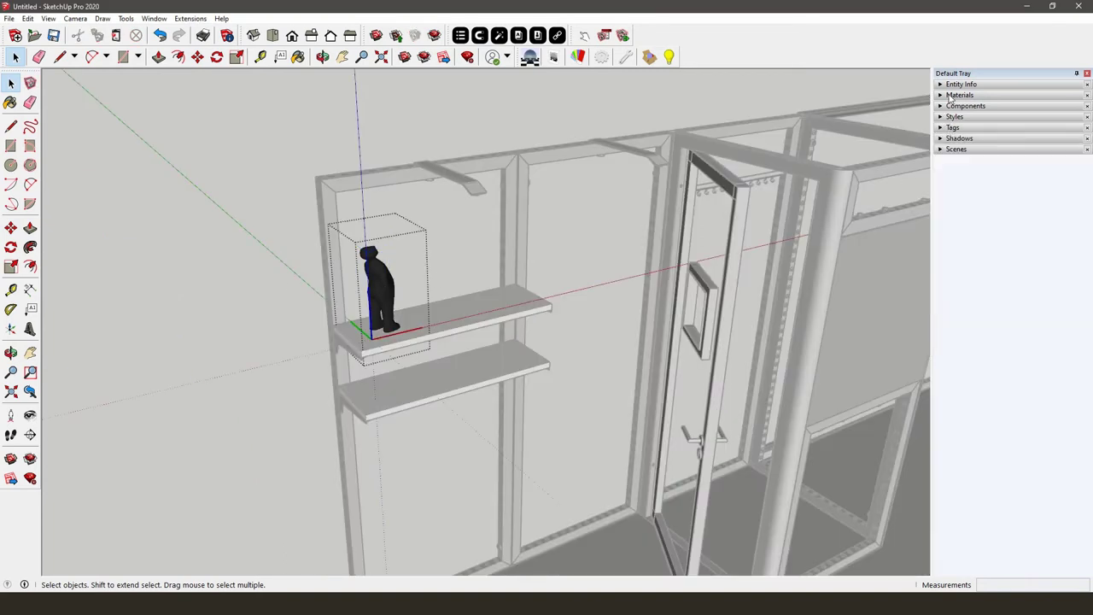
pyautogui.click(951, 96)
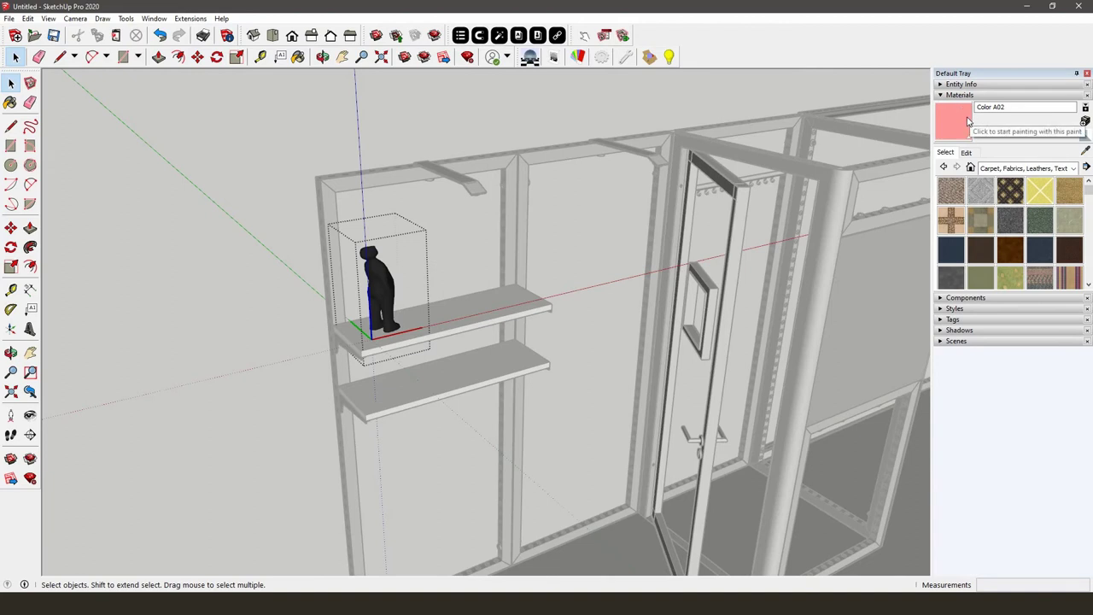
pyautogui.click(1033, 168)
pyautogui.click(1053, 212)
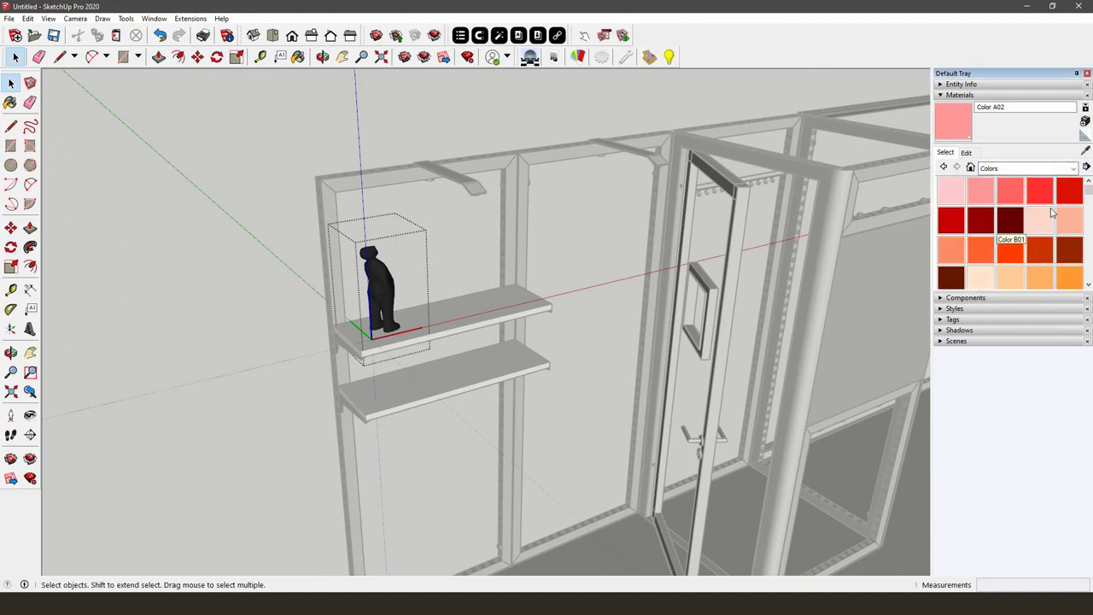
pyautogui.click(951, 220)
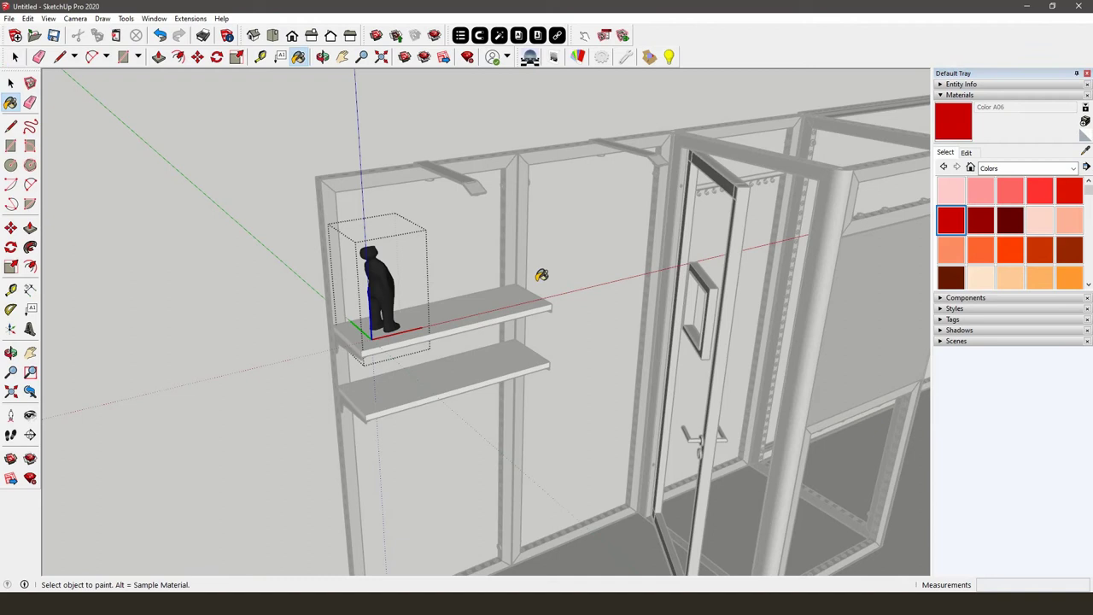
pyautogui.click(380, 290)
pyautogui.press('space')
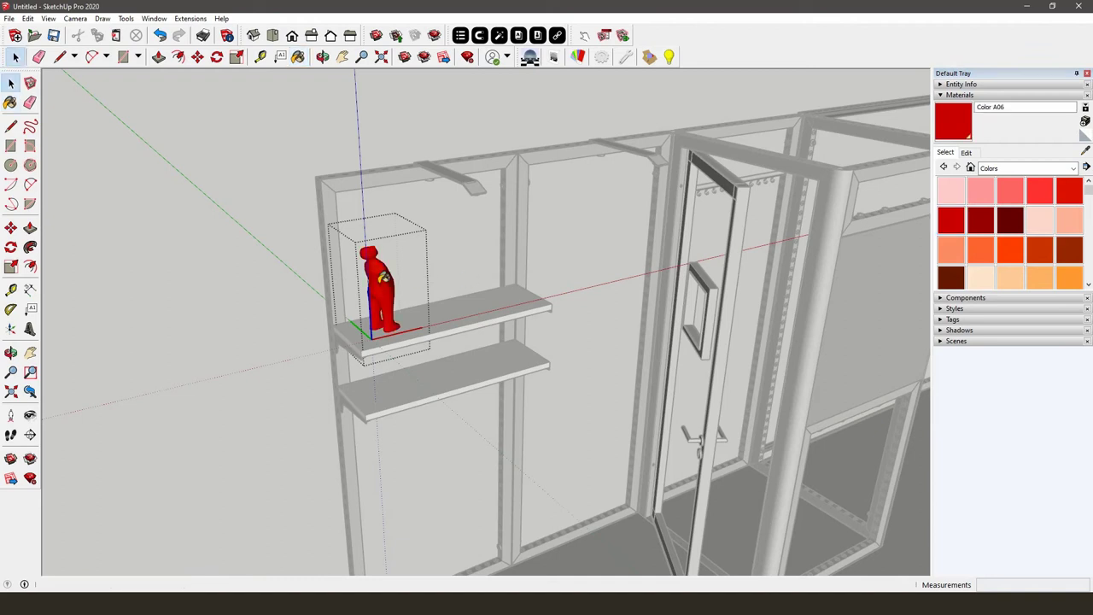
pyautogui.click(270, 270)
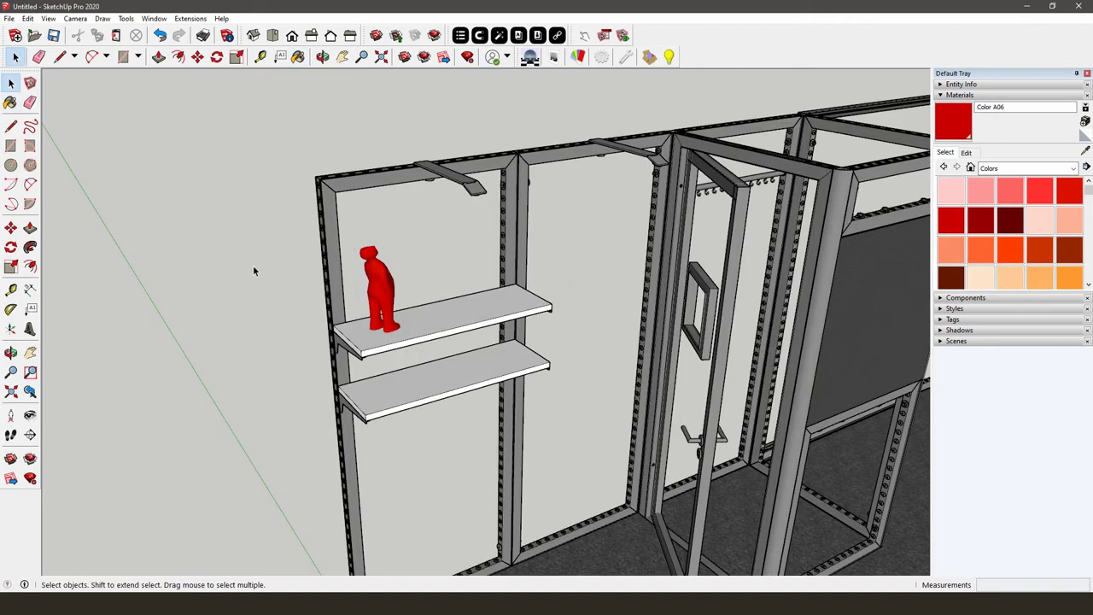
# Load the Omni-55 cover A from Aluvision's Covers collection directly into the model
pyautogui.scroll(-3, 253, 272)
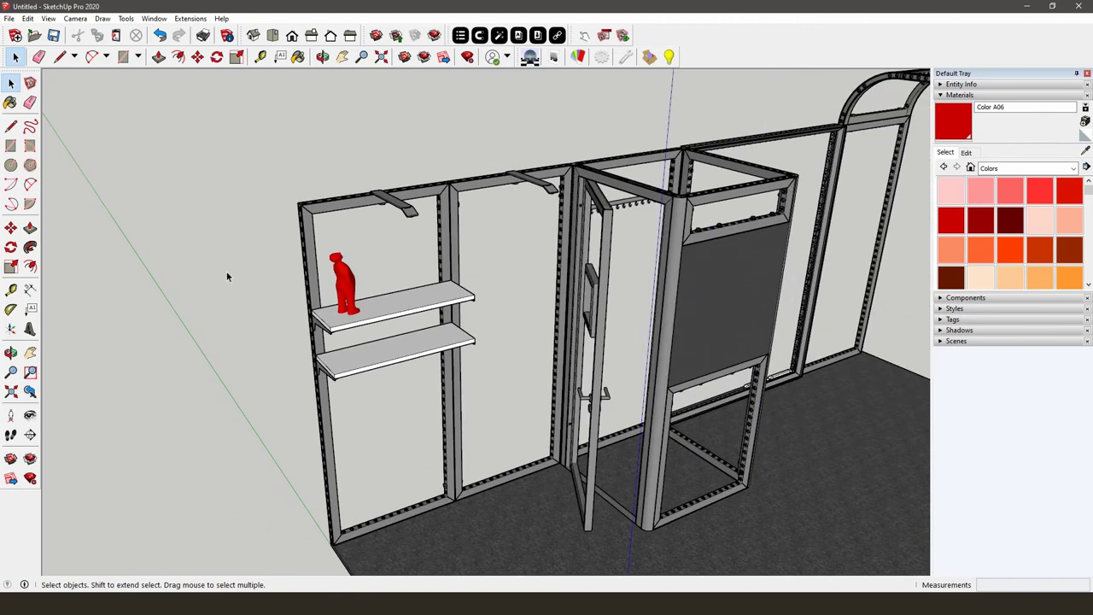
pyautogui.click(518, 35)
pyautogui.press('space')
pyautogui.click(942, 95)
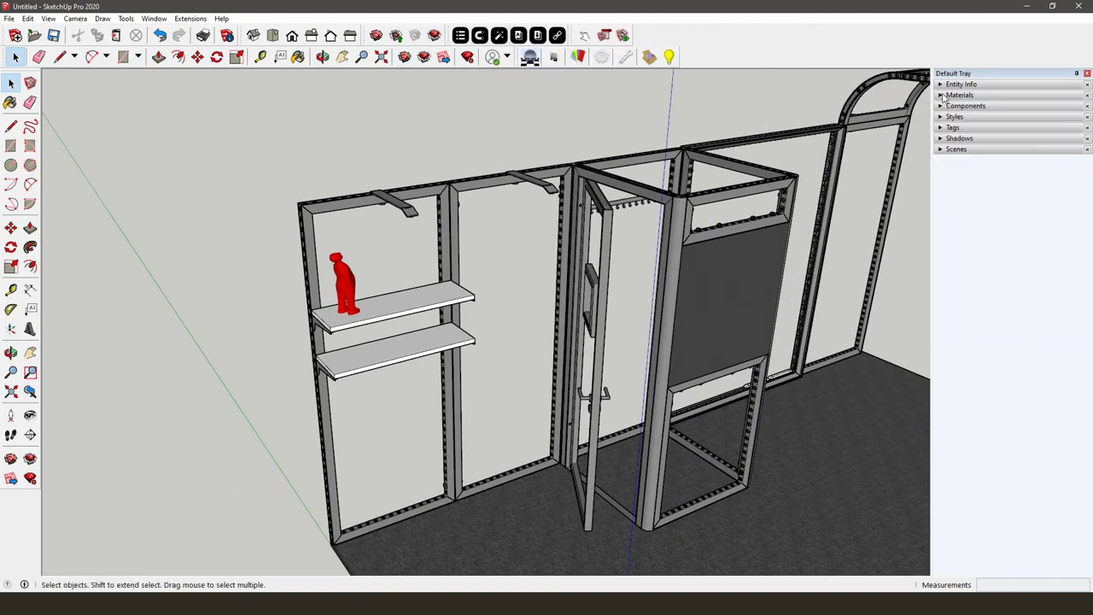
pyautogui.click(519, 35)
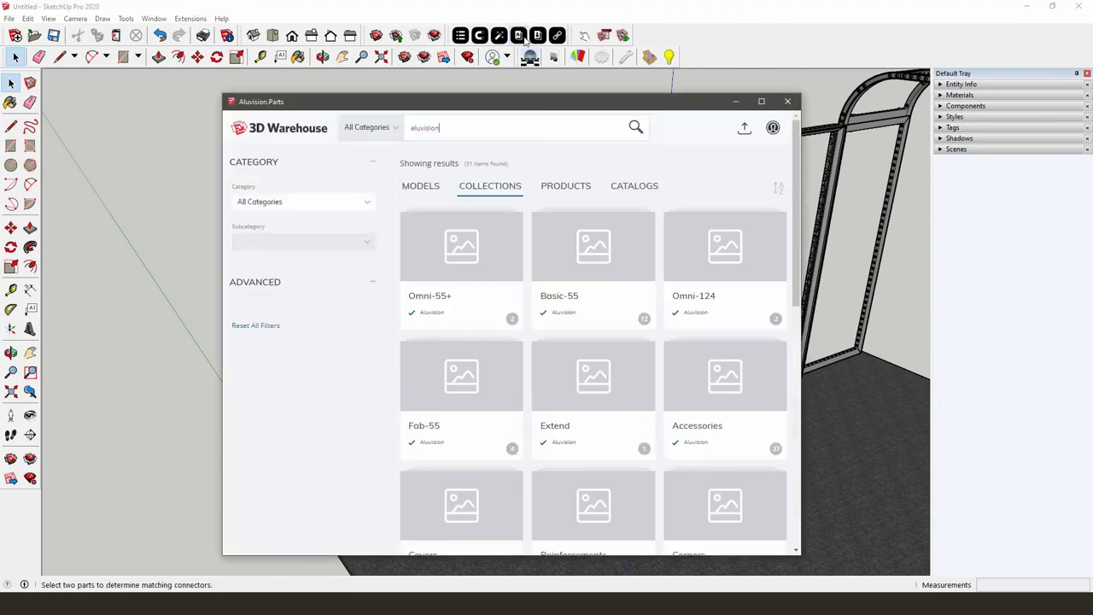
pyautogui.scroll(-2, 507, 425)
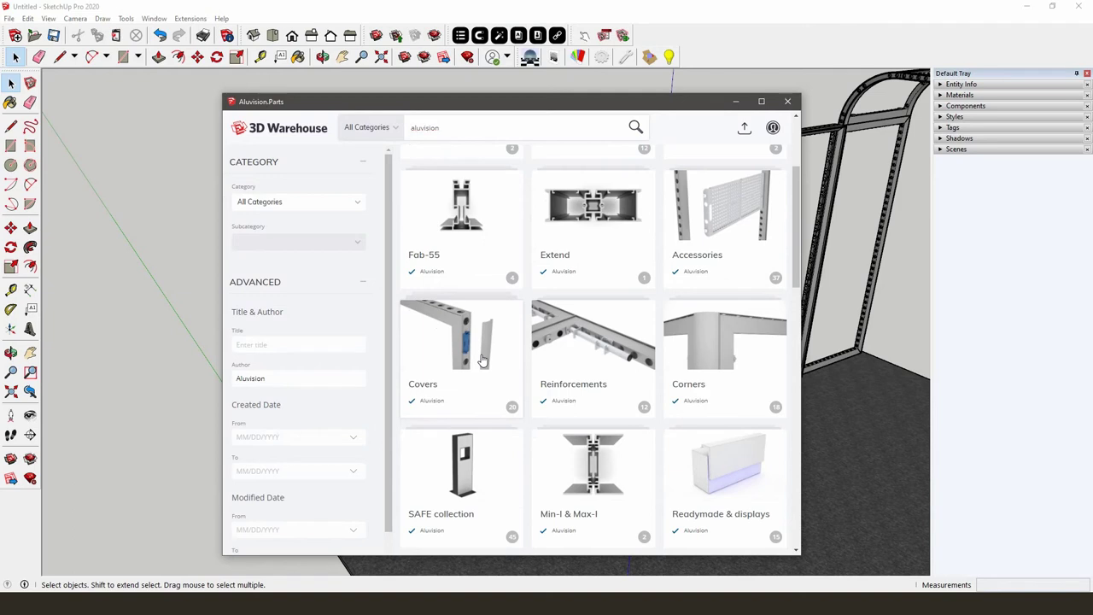
pyautogui.click(481, 359)
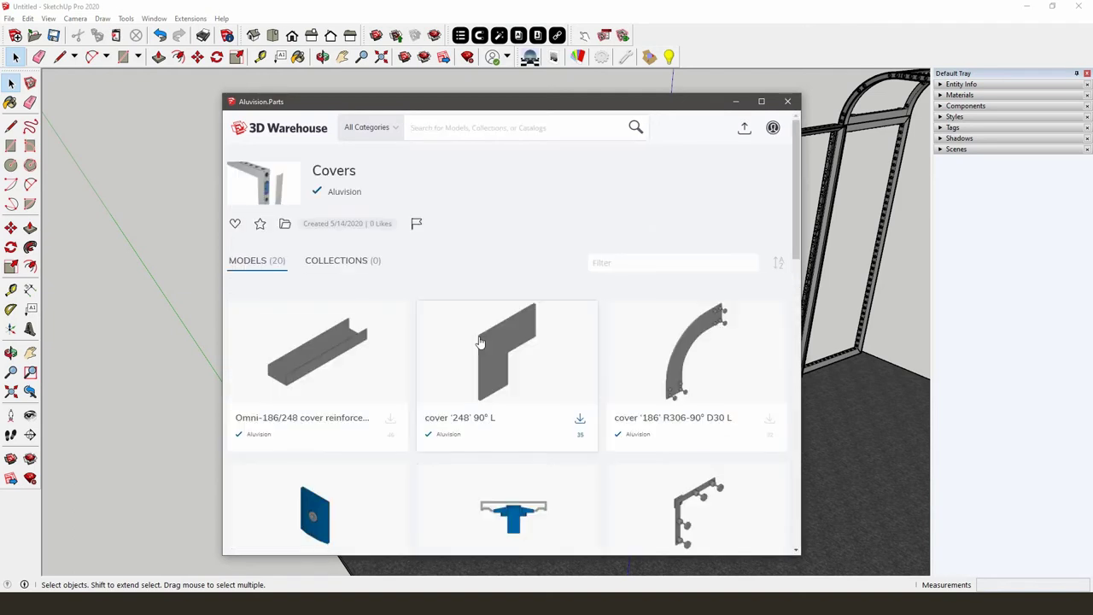
pyautogui.scroll(-8, 482, 339)
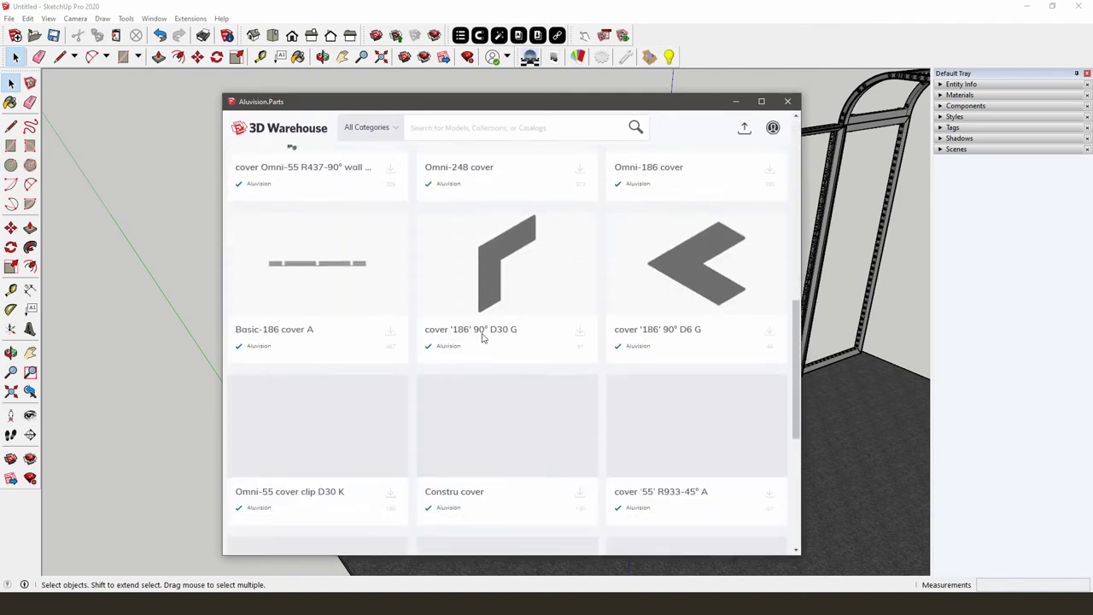
pyautogui.scroll(-3, 482, 339)
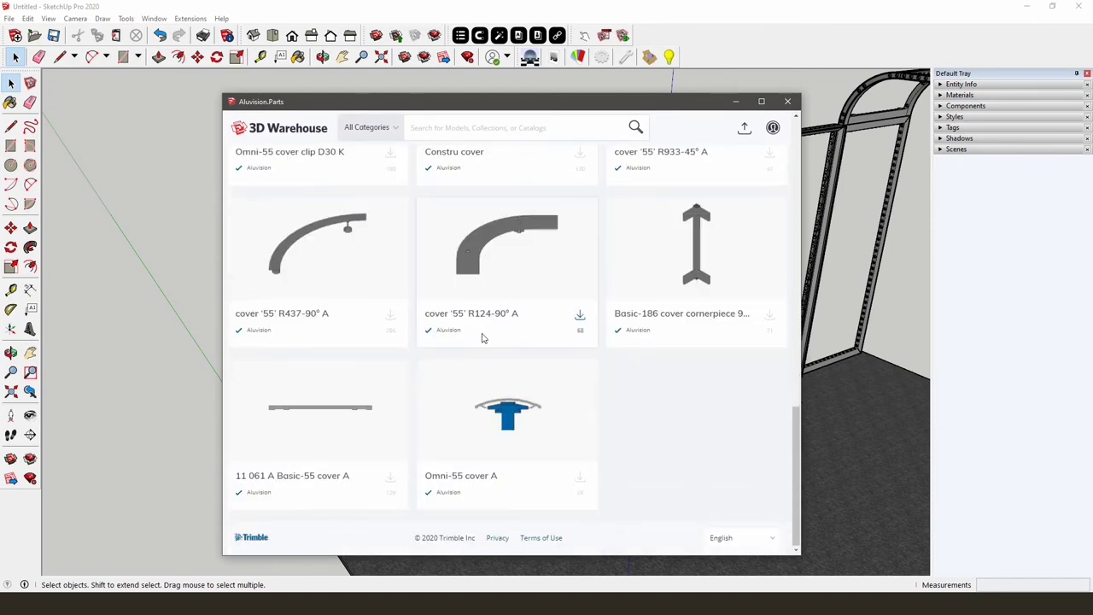
pyautogui.click(580, 481)
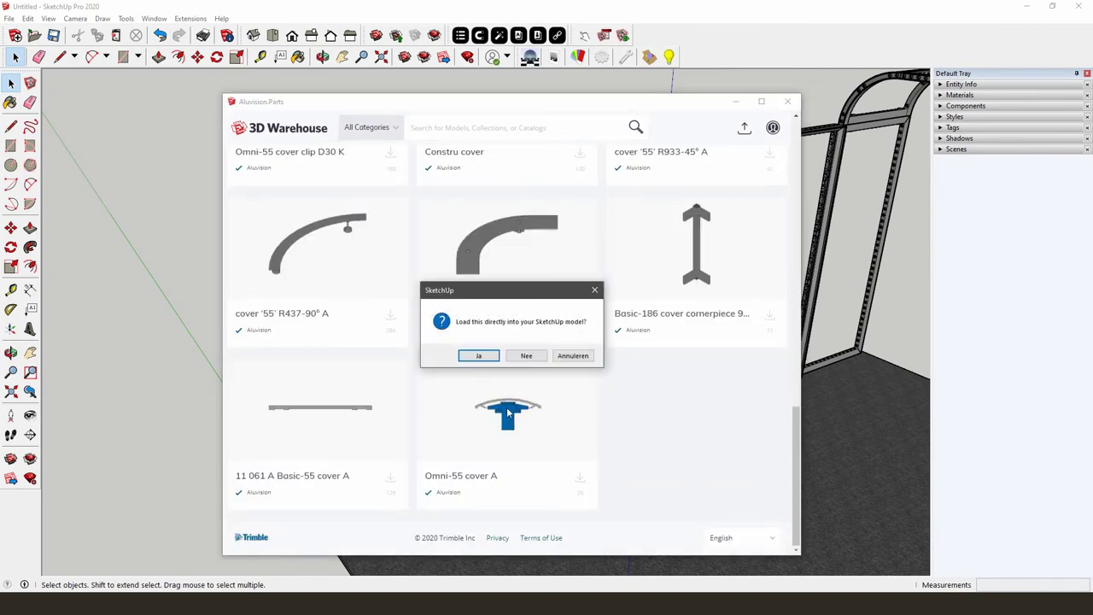
pyautogui.click(480, 356)
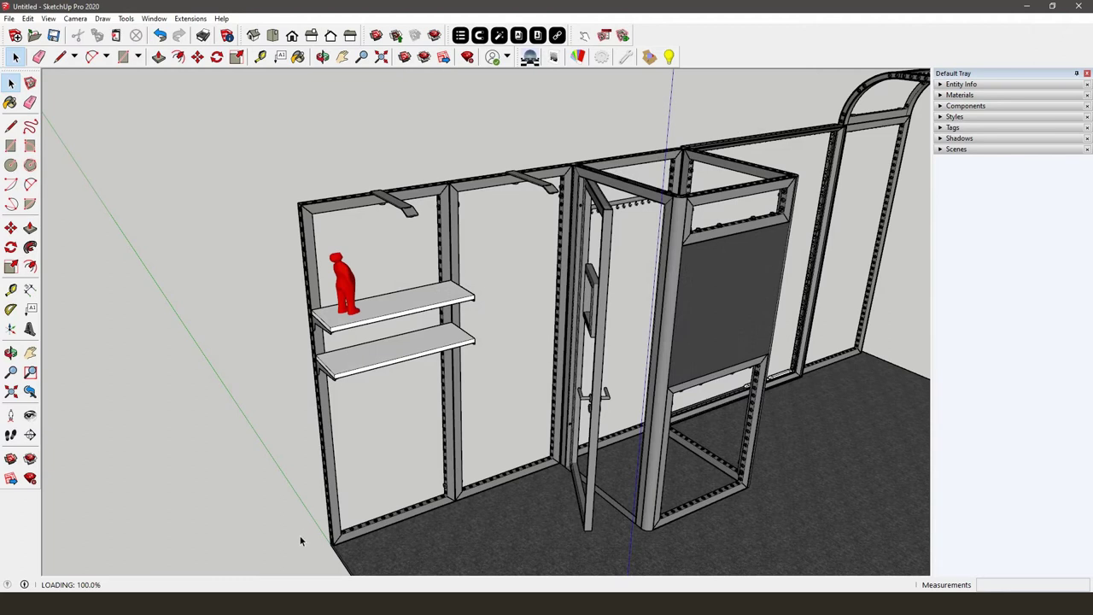
# Place the cover beside the back wall's end panel and connect it to the outer side of the panel's outer upright near the top
pyautogui.click(289, 535)
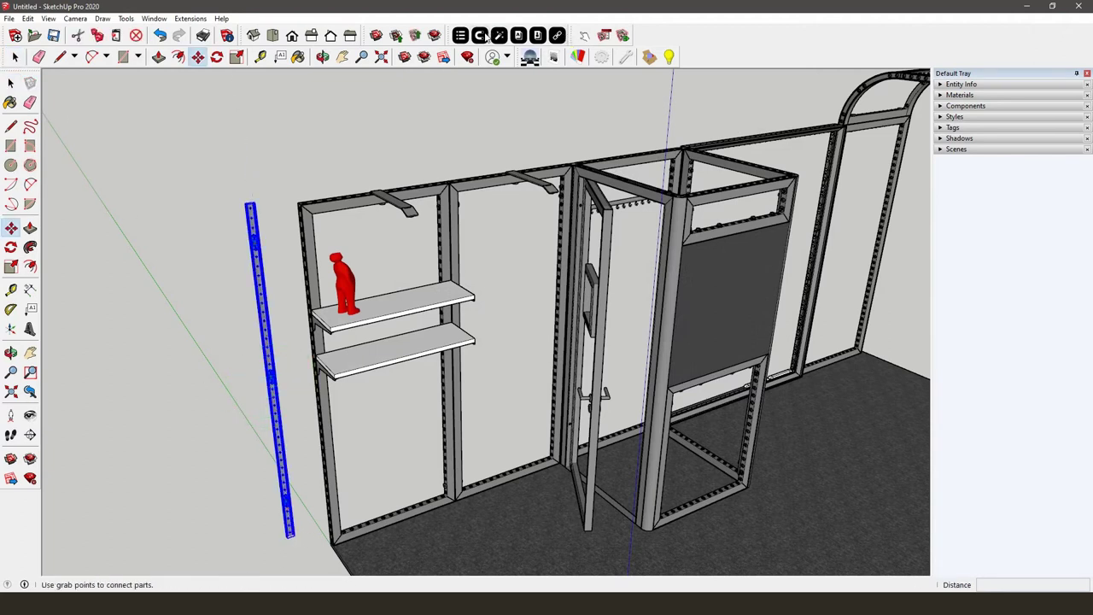
pyautogui.scroll(5, 252, 200)
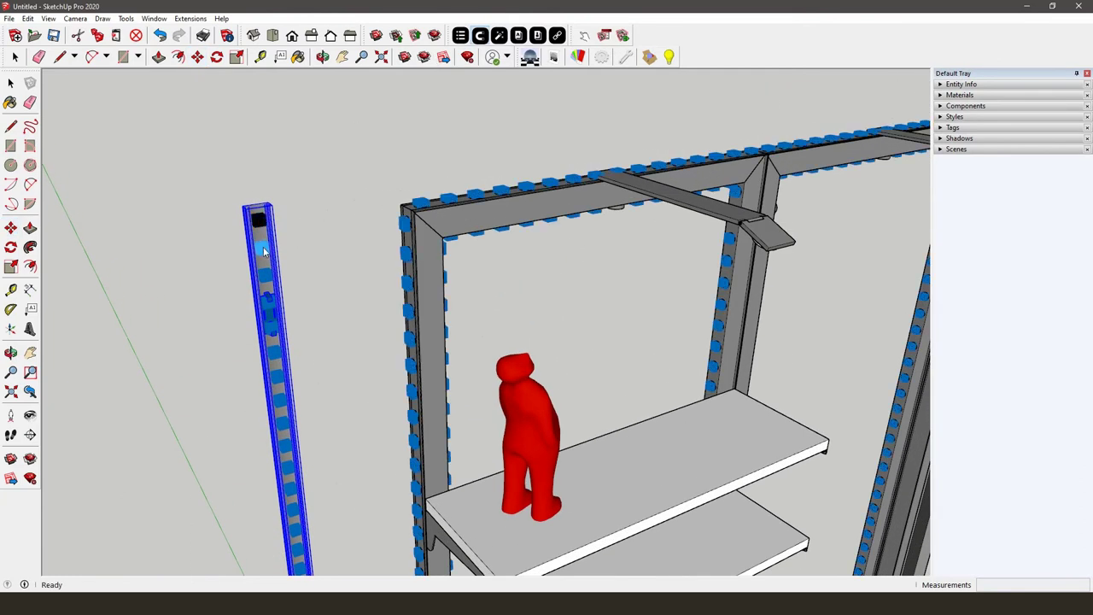
pyautogui.click(408, 253)
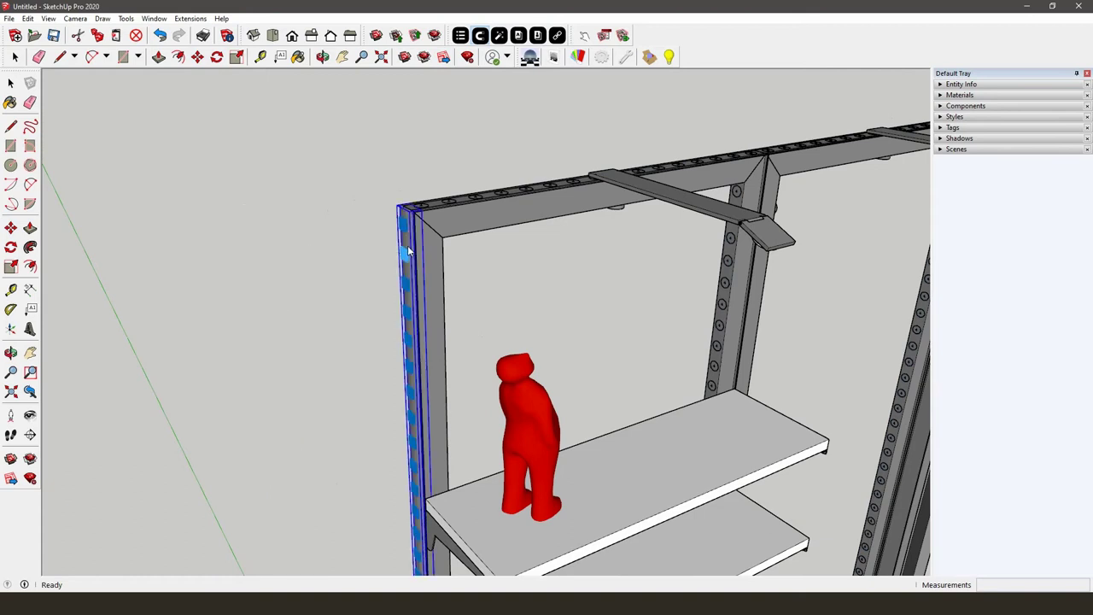
# Paste a copy of the cover inside the arch and connect it to the inner side of the front wall's upright near the top
pyautogui.press('space')
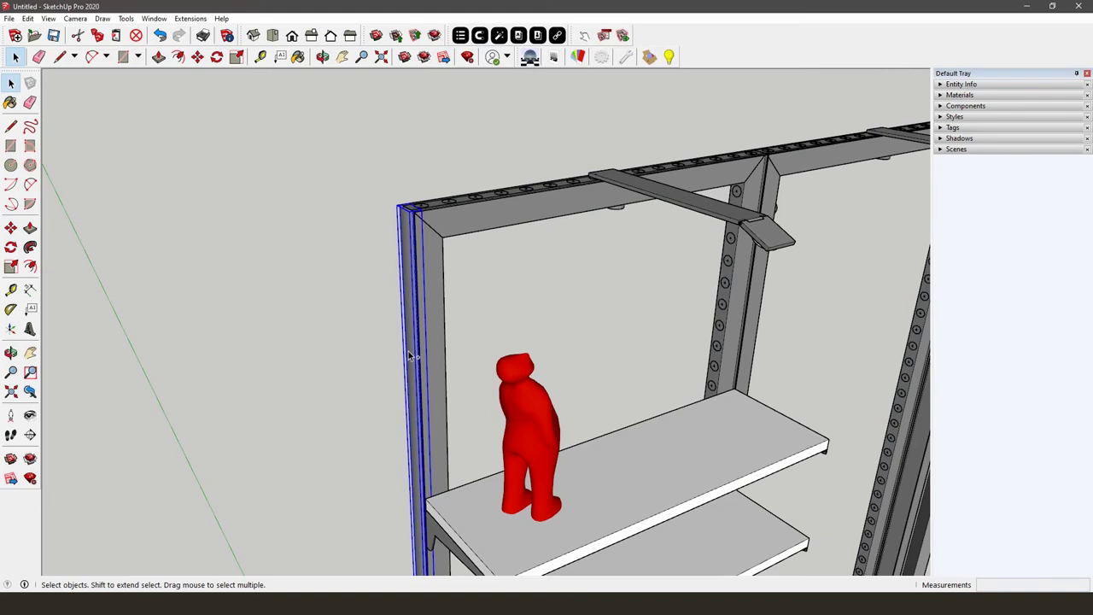
pyautogui.scroll(-8, 273, 300)
pyautogui.moveTo(271, 298); pyautogui.dragTo(585, 452, button='middle')
pyautogui.hotkey('ctrl', 'v')
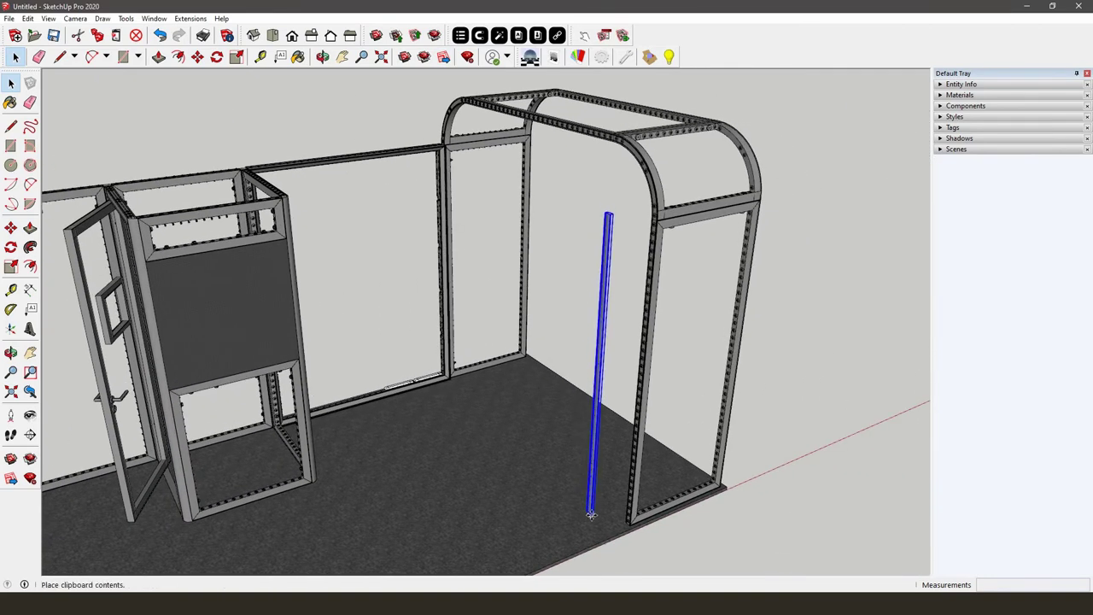
pyautogui.click(597, 518)
pyautogui.press('space')
pyautogui.scroll(4, 614, 197)
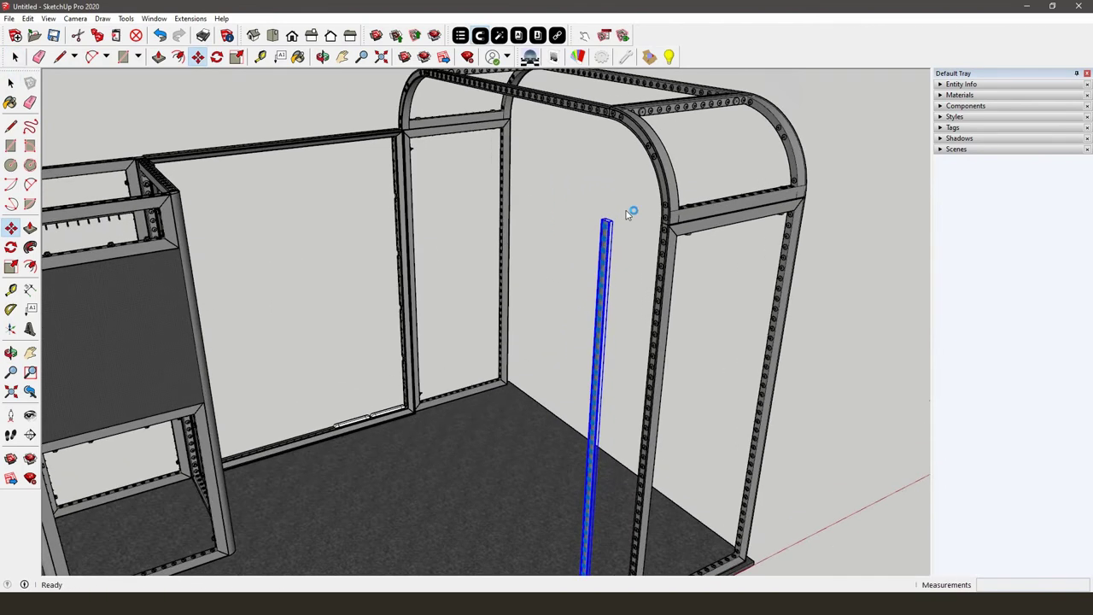
pyautogui.keyDown('shift'); pyautogui.click(676, 254); pyautogui.keyUp('shift')
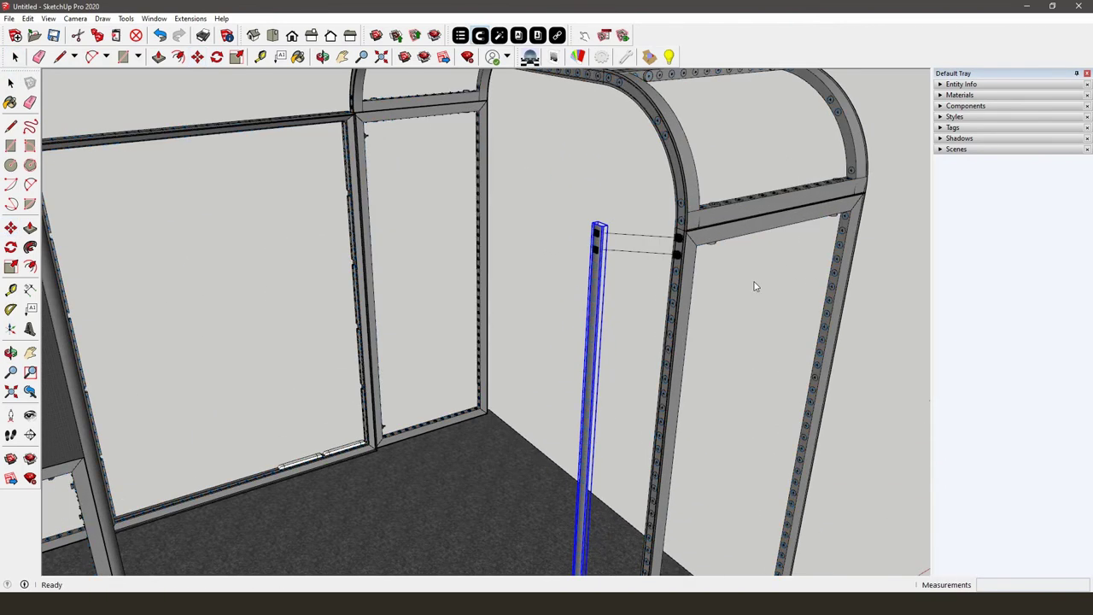
pyautogui.scroll(-3, 755, 286)
# Paste another cover copy at the arch's open end and connect it to the front upright's outer side near the top
pyautogui.press('space')
pyautogui.scroll(-4, 634, 260)
pyautogui.moveTo(666, 321); pyautogui.dragTo(376, 162, button='middle')
pyautogui.click(518, 35)
pyautogui.press('m')
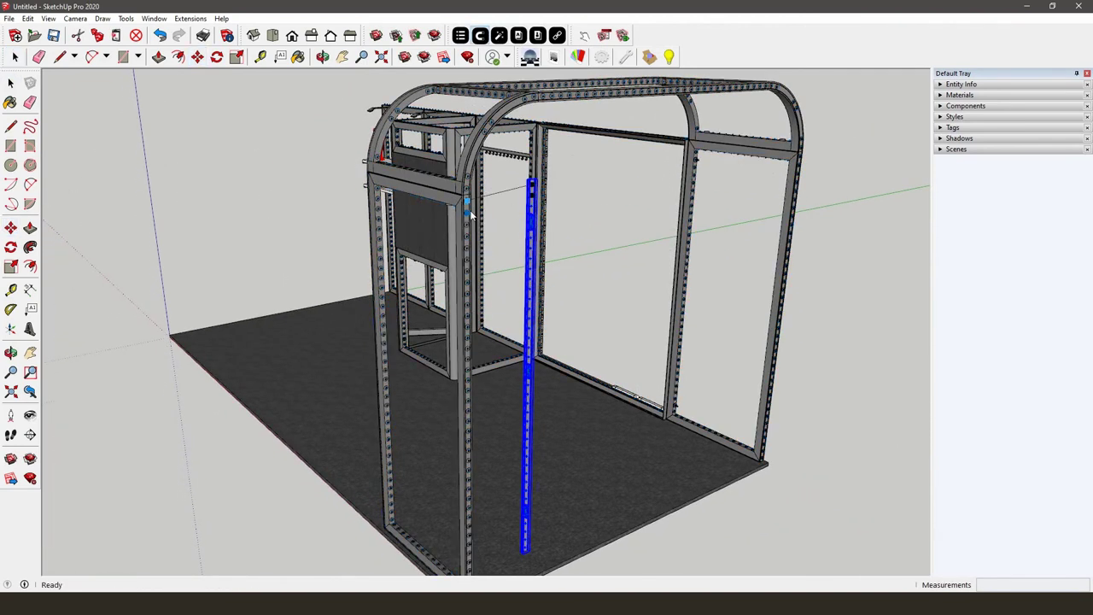
pyautogui.press('space')
# Paste a cover copy beside the back wall's end and connect it to the outer side of the arch's back upright
pyautogui.hotkey('ctrl', 'x')
pyautogui.hotkey('ctrl', 'v')
pyautogui.moveTo(790, 457); pyautogui.dragTo(627, 227, button='middle')
pyautogui.scroll(3, 627, 226)
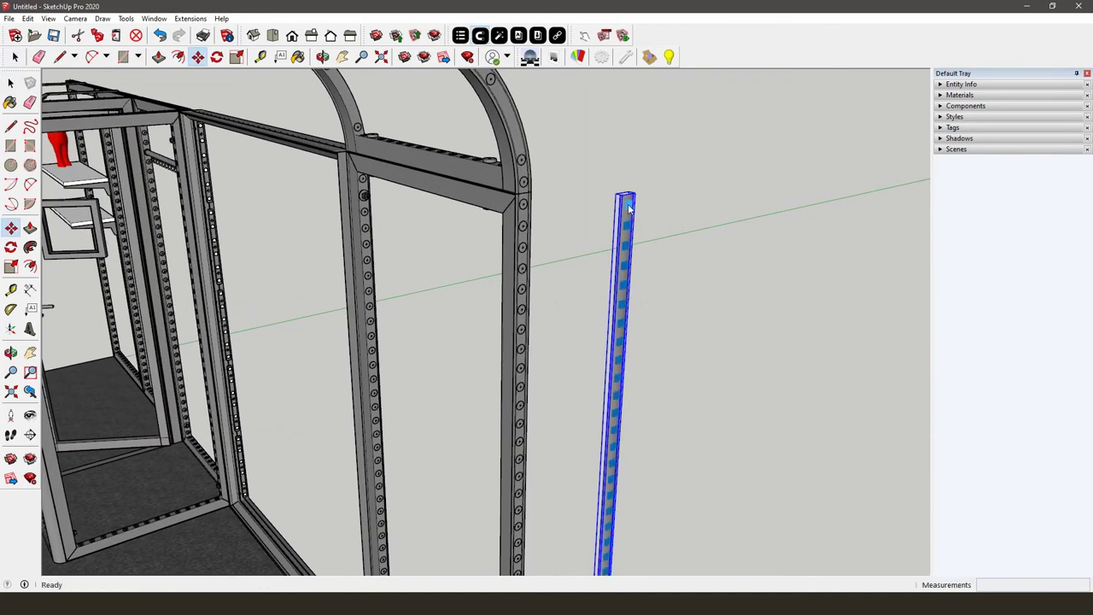
pyautogui.click(524, 224)
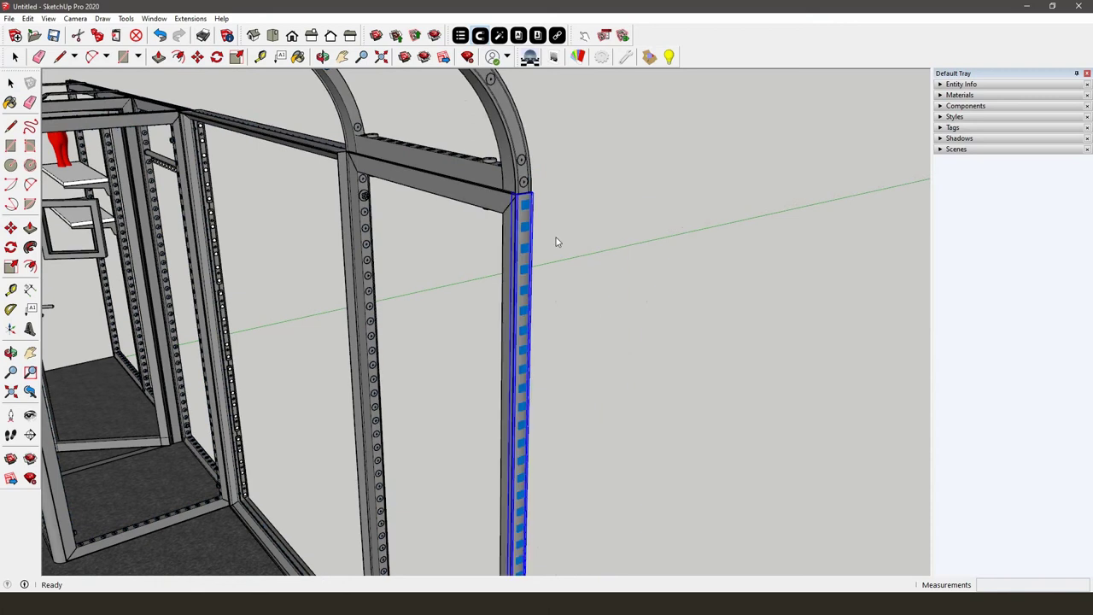
# Paste one more copy of the cover on the floor between the arch's two outer uprights
pyautogui.moveTo(556, 242); pyautogui.dragTo(664, 180, button='middle')
pyautogui.scroll(-5, 662, 174)
pyautogui.hotkey('ctrl', 'x')
pyautogui.hotkey('ctrl', 'v')
pyautogui.click(444, 525)
pyautogui.press('m')
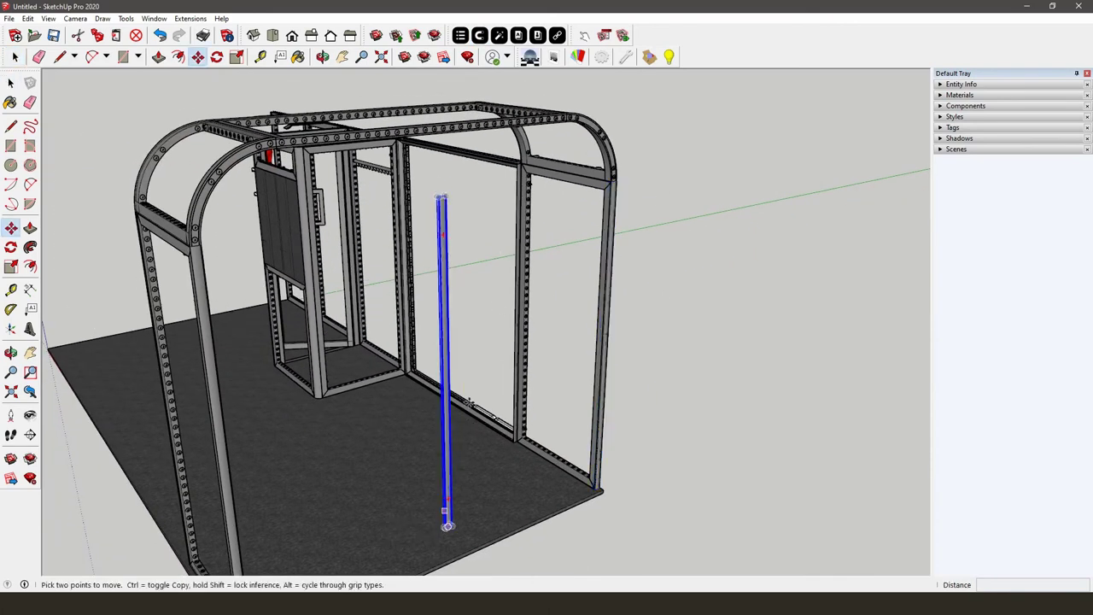
# Set the pasted cover's height to 1984mm (78.11") in its component options and apply it
pyautogui.click(604, 36)
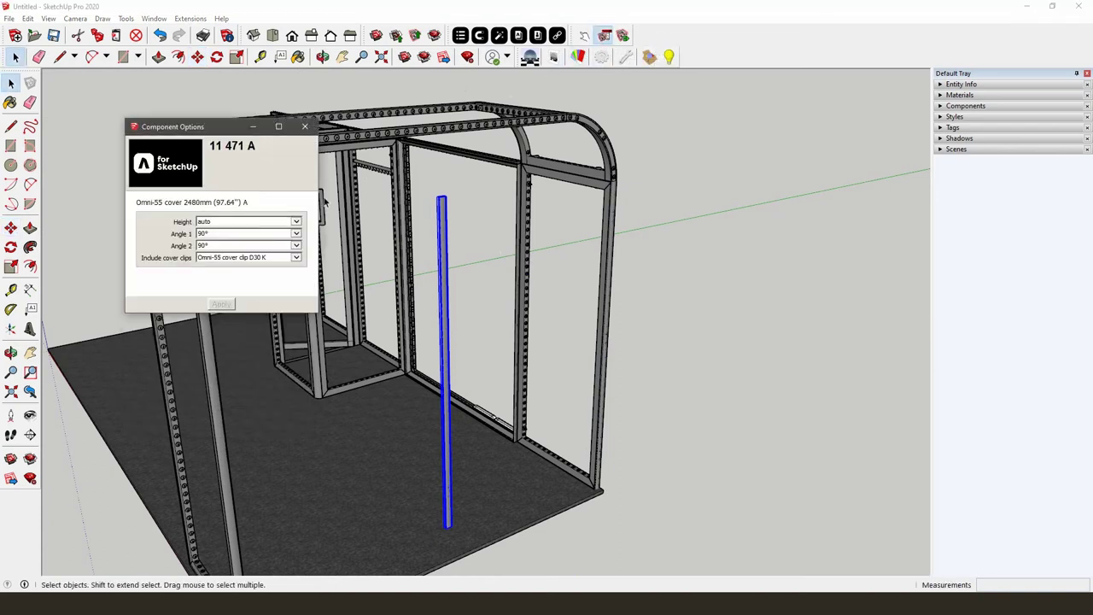
pyautogui.click(296, 222)
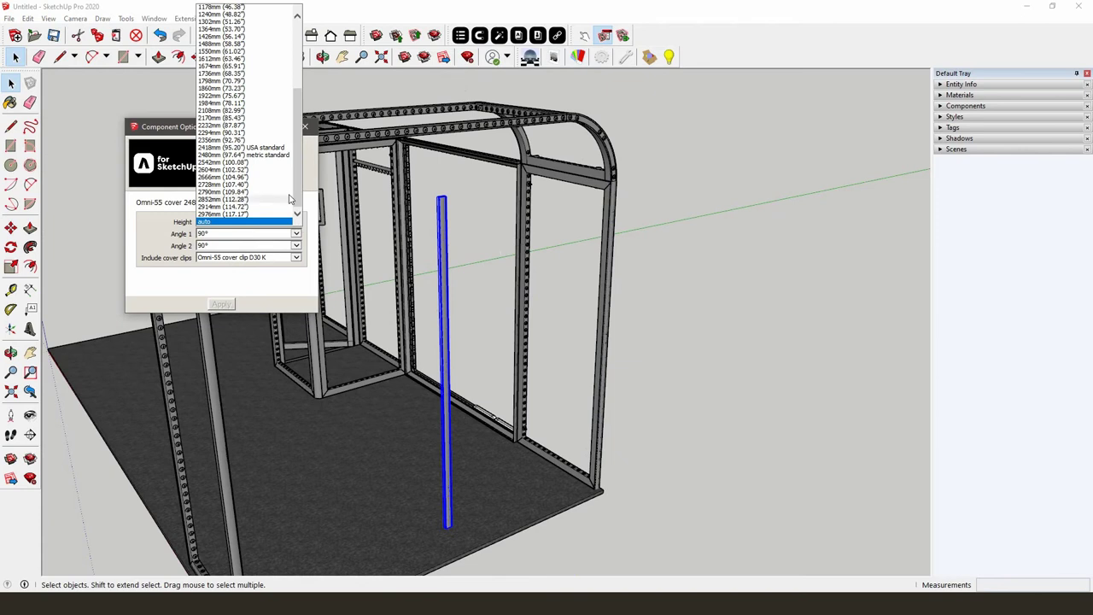
pyautogui.click(263, 104)
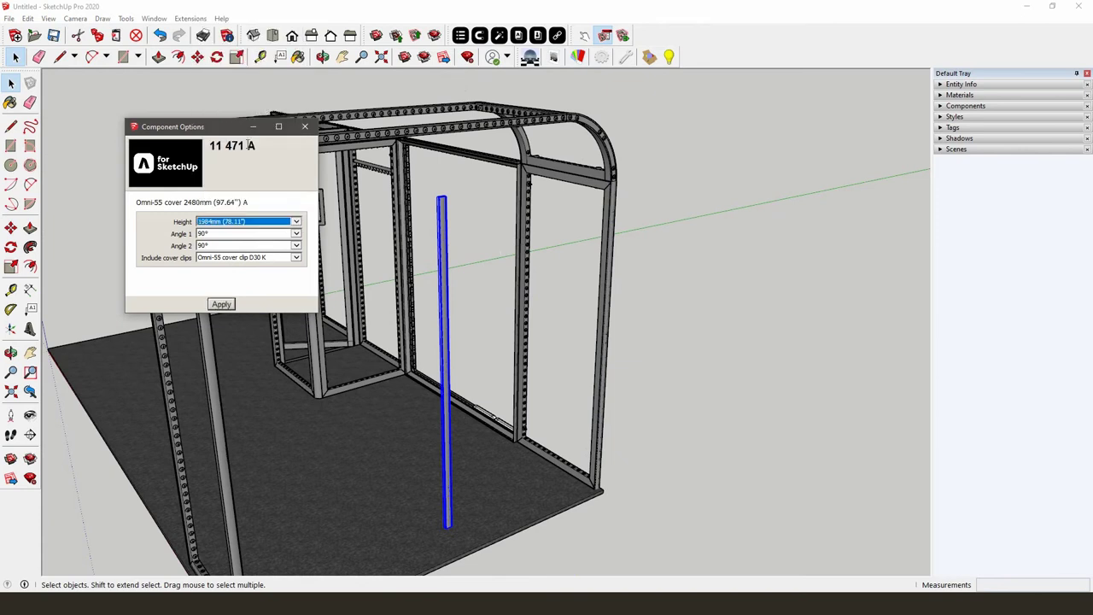
pyautogui.click(223, 305)
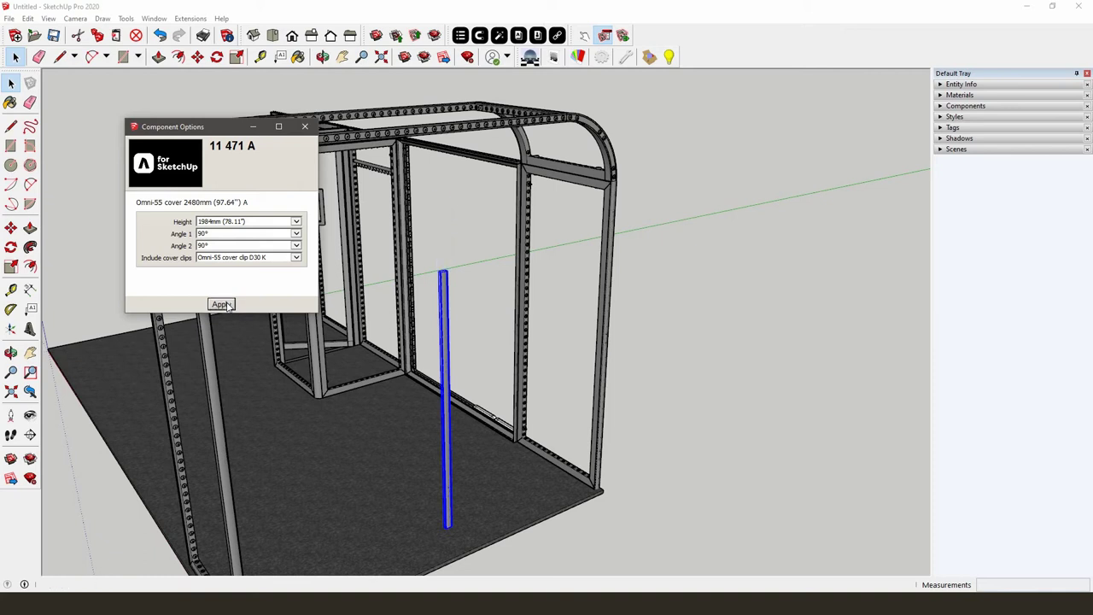
pyautogui.click(304, 127)
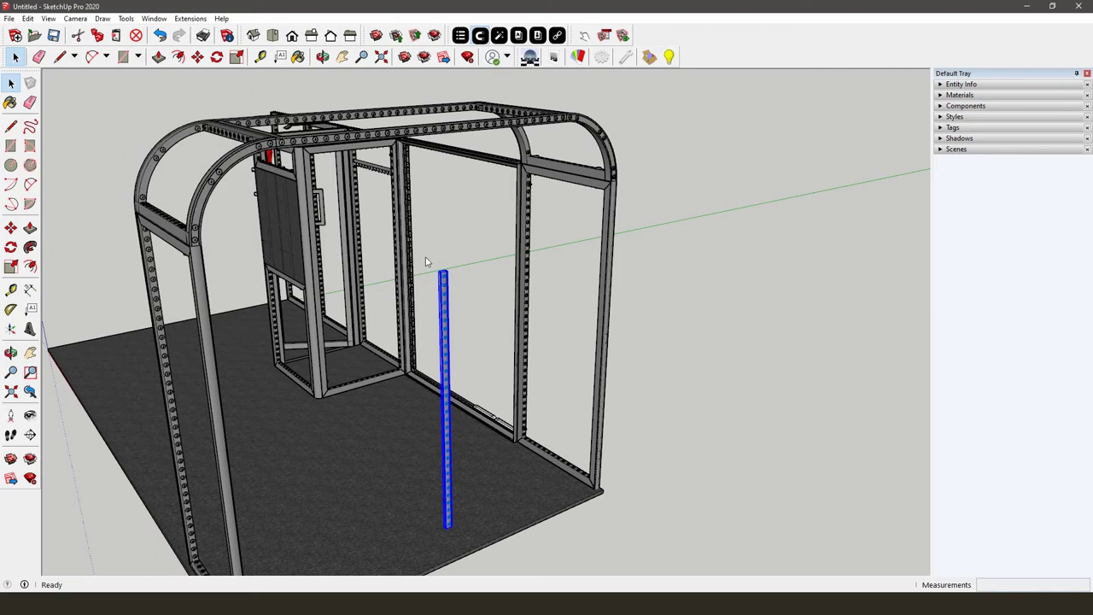
# Connect the shortened cover to the outer side of the arch's end roof beam, starting at the beam's front end
pyautogui.hotkey('ctrl', 'a')
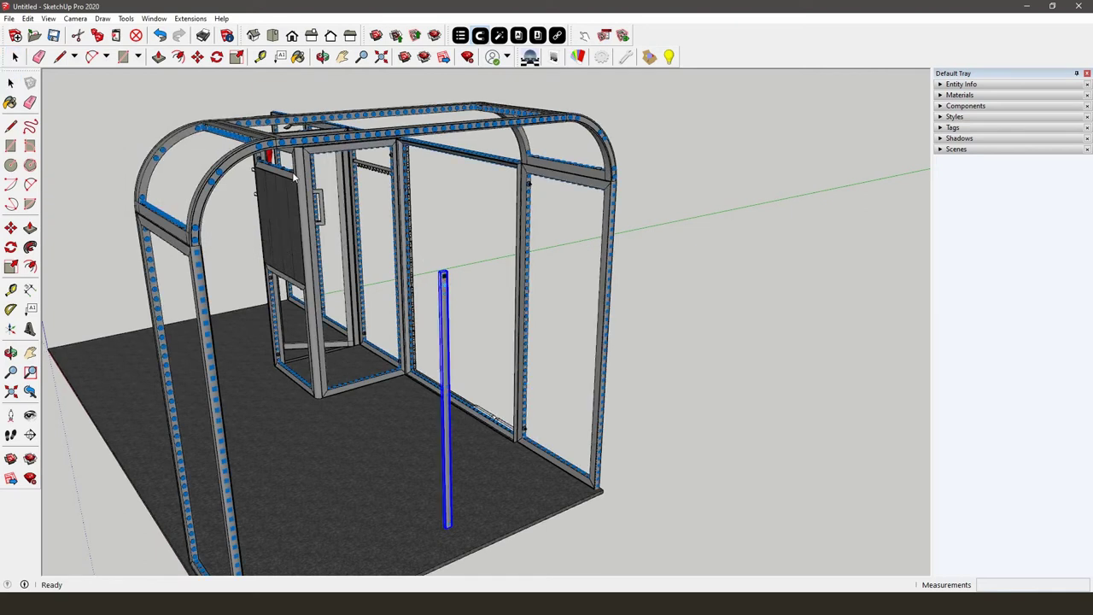
pyautogui.keyDown('shift'); pyautogui.click(283, 148); pyautogui.keyUp('shift')
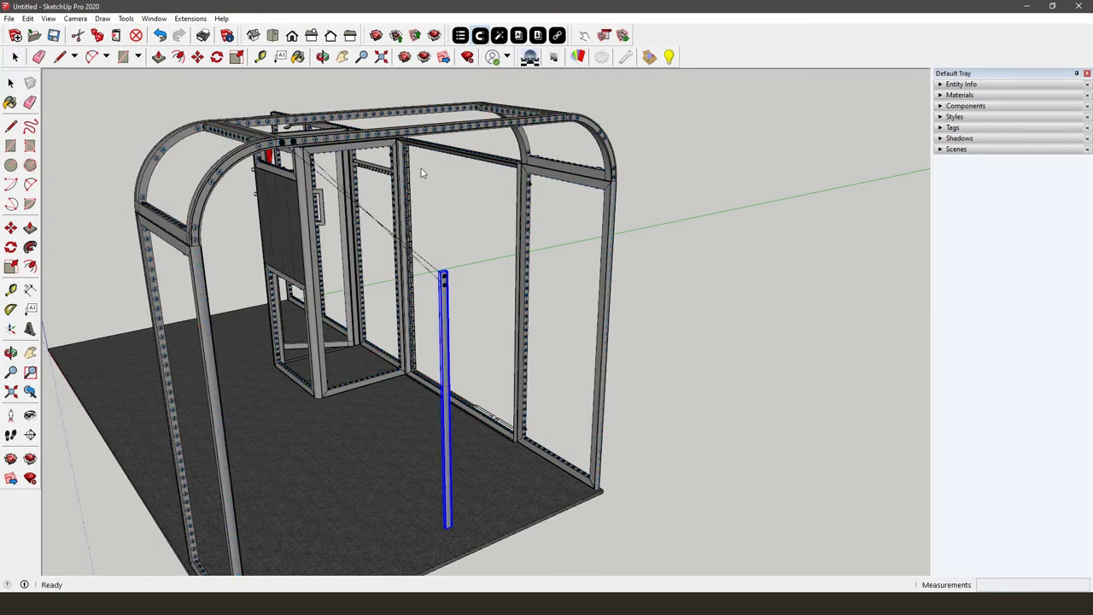
pyautogui.hotkey('ctrl', 'z')
pyautogui.press('space')
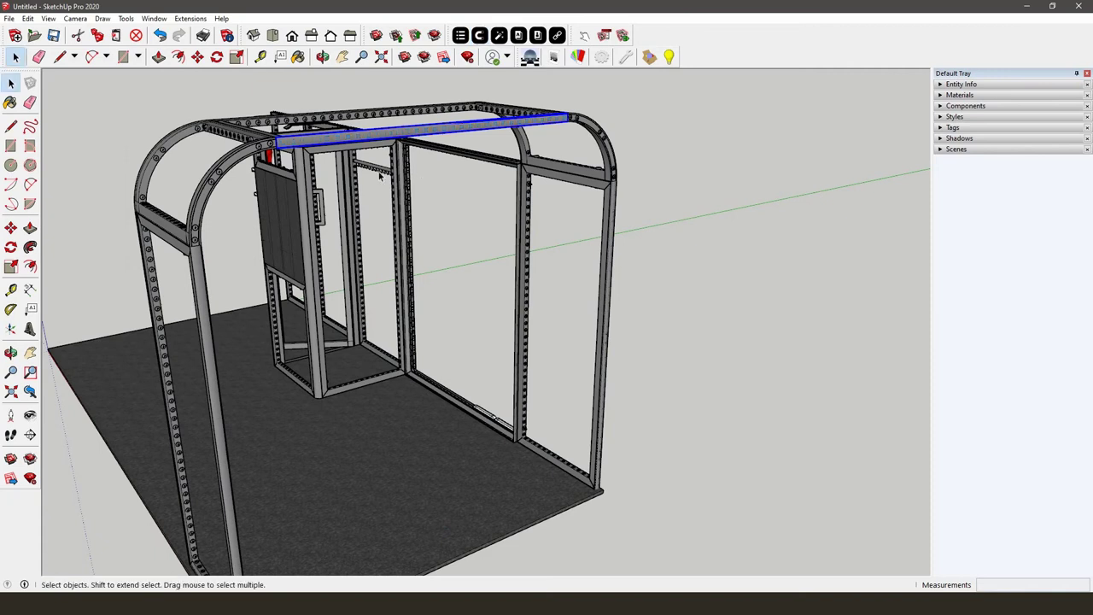
# Paste a copy of the 1984mm cover inside the booth and connect it to the inner side of the arch's roof beam
pyautogui.moveTo(288, 189); pyautogui.dragTo(442, 251, button='middle')
pyautogui.hotkey('ctrl', 'v')
pyautogui.click(451, 224)
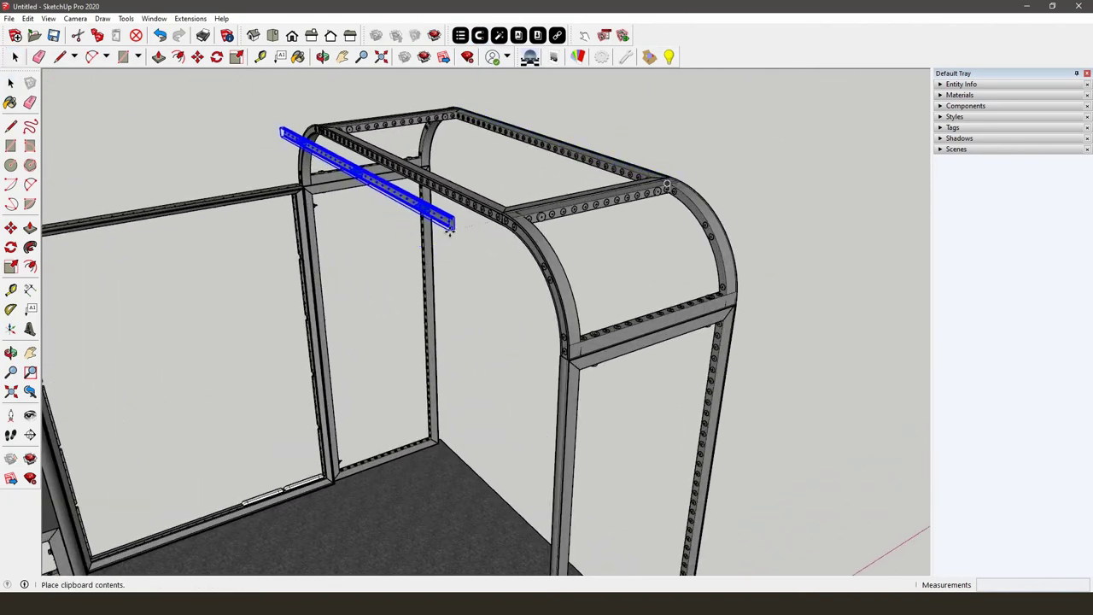
pyautogui.press('m')
pyautogui.scroll(5, 453, 224)
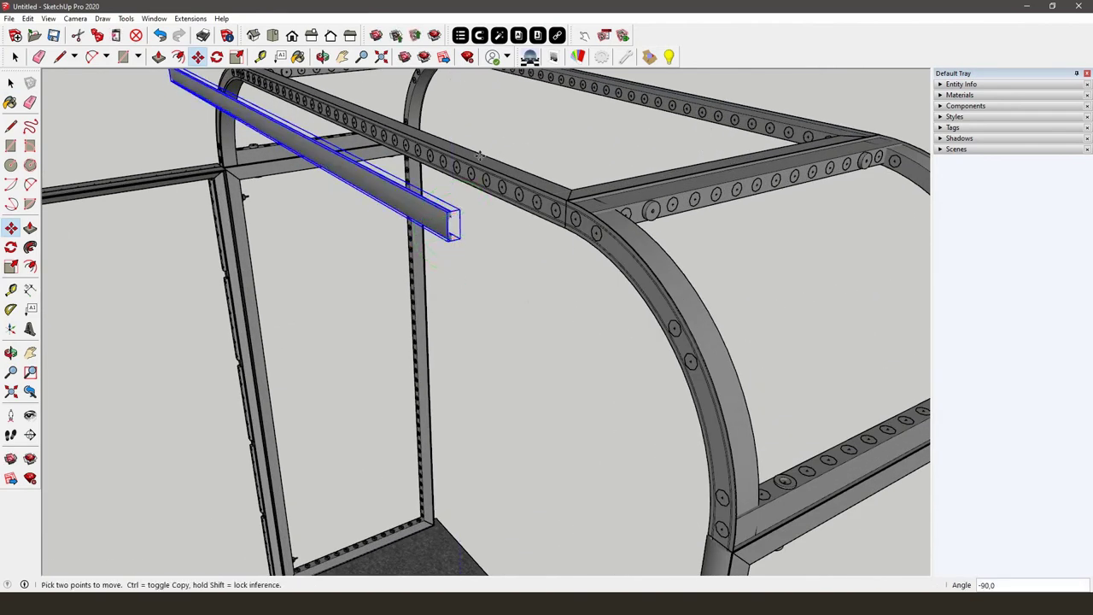
pyautogui.press('space')
pyautogui.hotkey('ctrl', 'a')
pyautogui.click(435, 224)
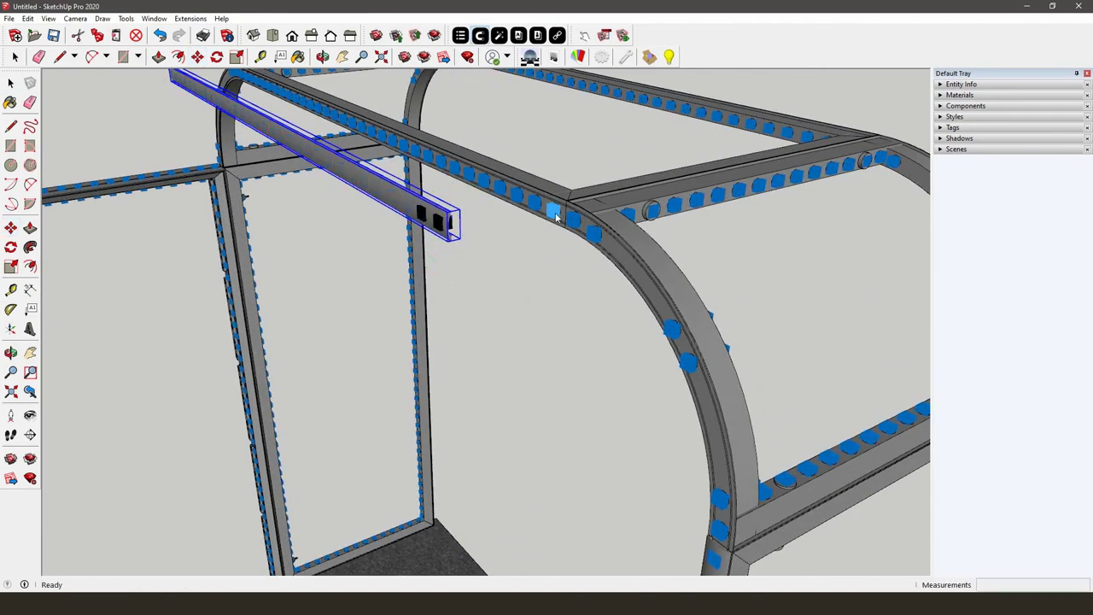
pyautogui.scroll(-3, 706, 271)
pyautogui.moveTo(700, 256); pyautogui.dragTo(647, 264, button='middle')
pyautogui.click(597, 205)
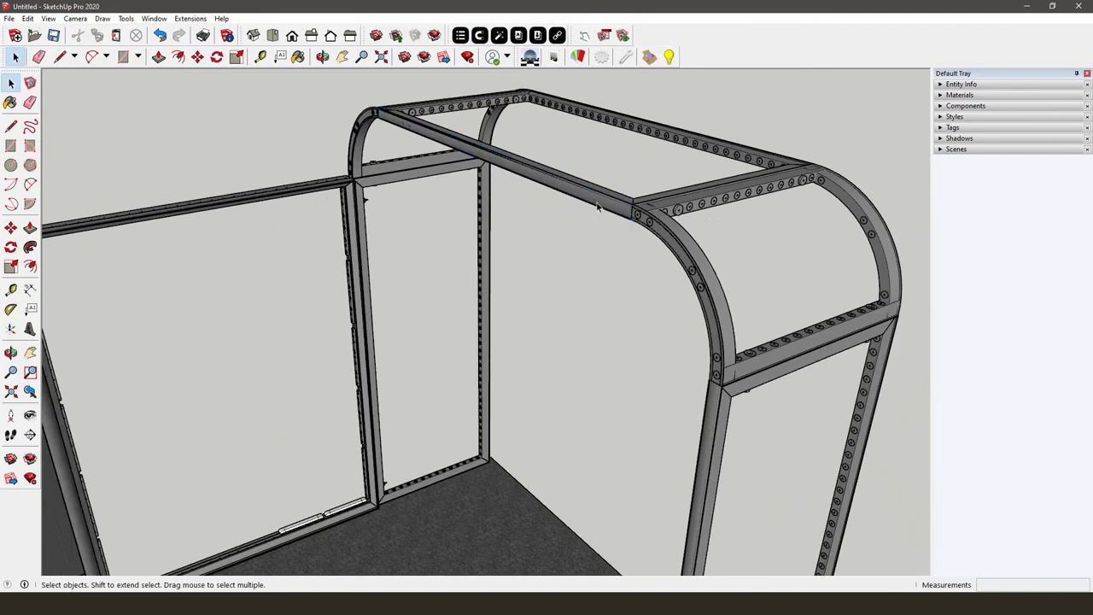
# Load the Omni-55 R437-90° curved cover from Aluvision's Covers collection directly into the model and place it at the arch's front inner curve
pyautogui.click(518, 36)
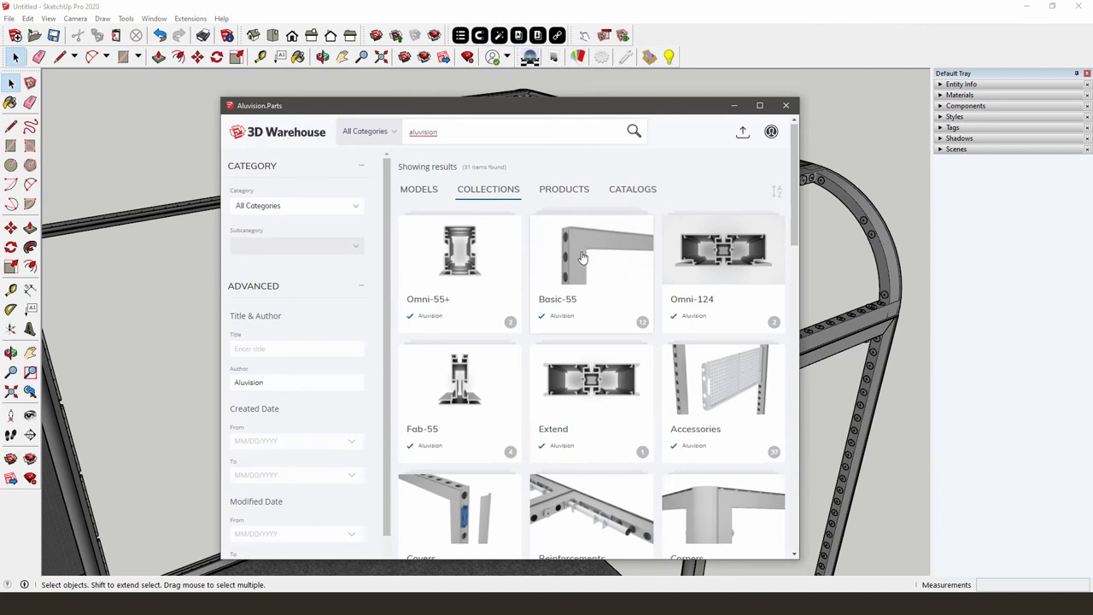
pyautogui.scroll(-2, 512, 331)
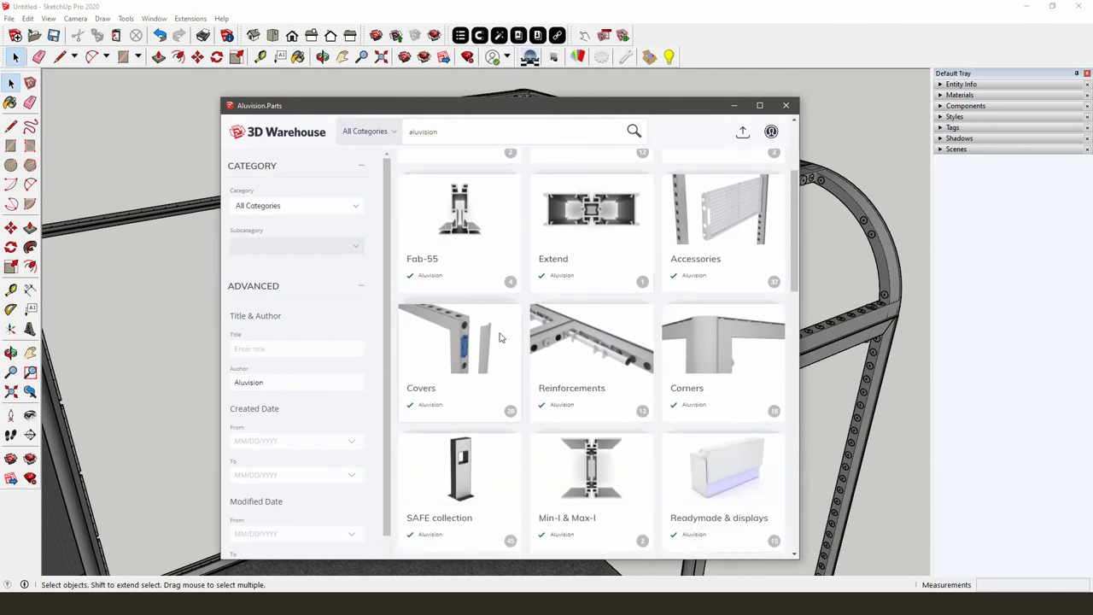
pyautogui.click(500, 338)
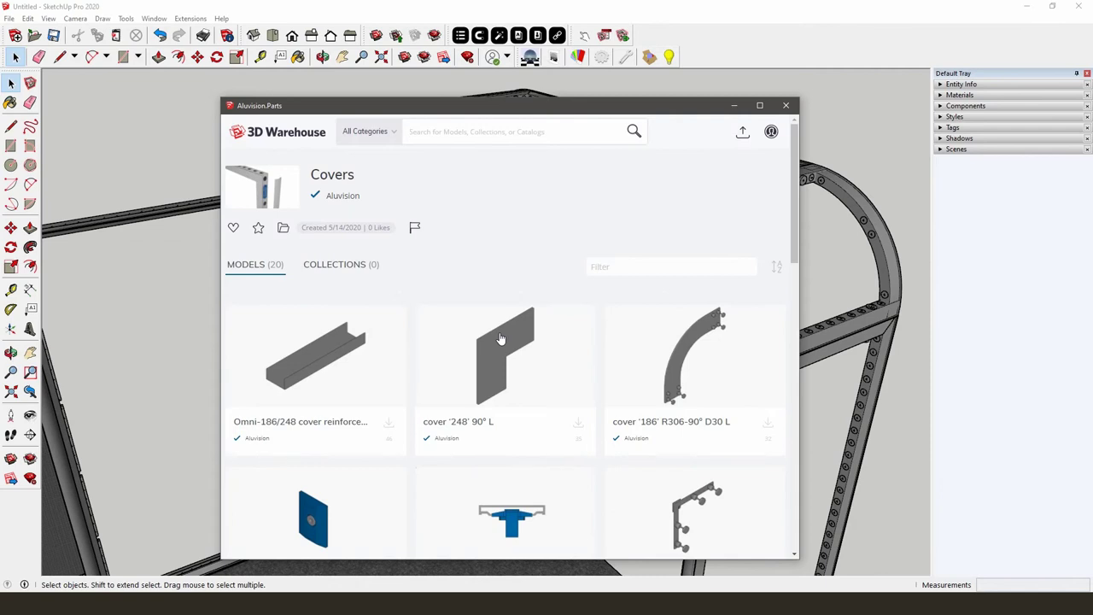
pyautogui.scroll(-3, 501, 339)
pyautogui.click(388, 522)
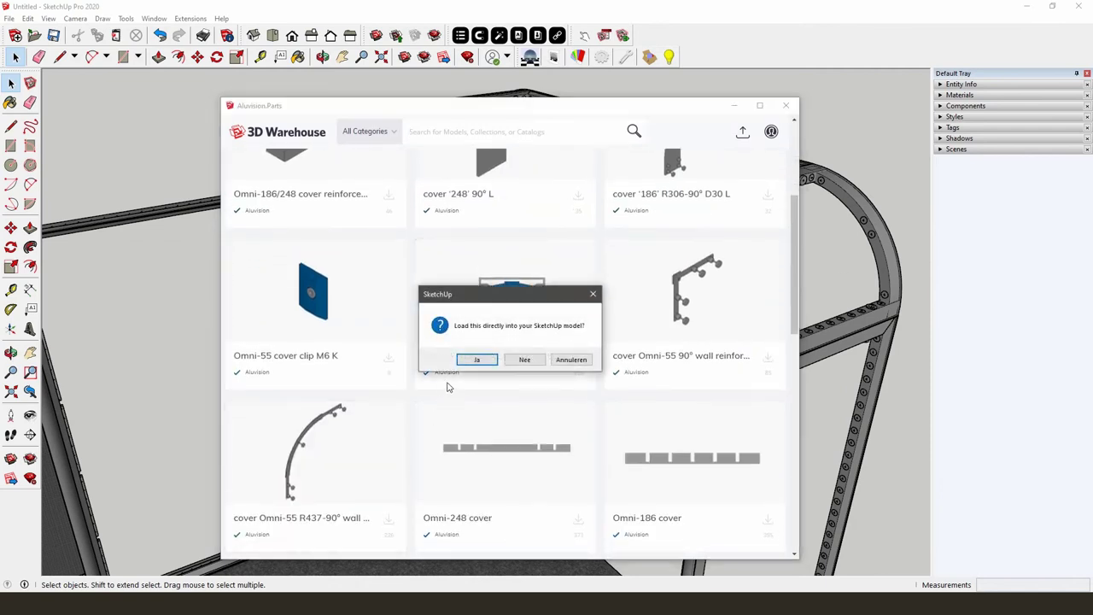
pyautogui.click(476, 360)
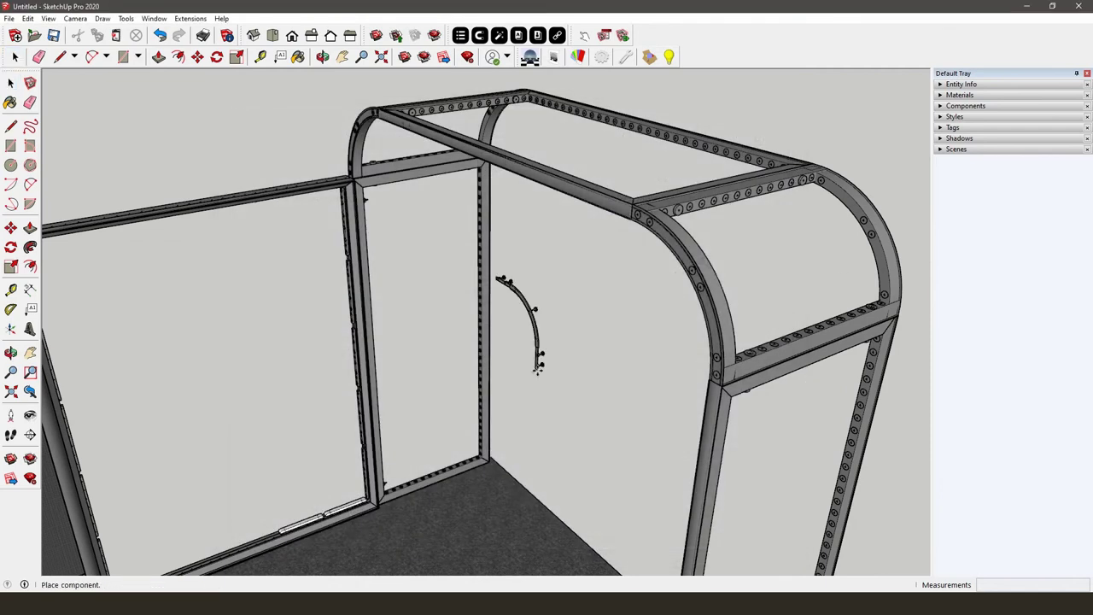
pyautogui.click(705, 386)
# Move the curved cover 460 mm away from the arch and connect it to the inner side of the front curve
pyautogui.press('m')
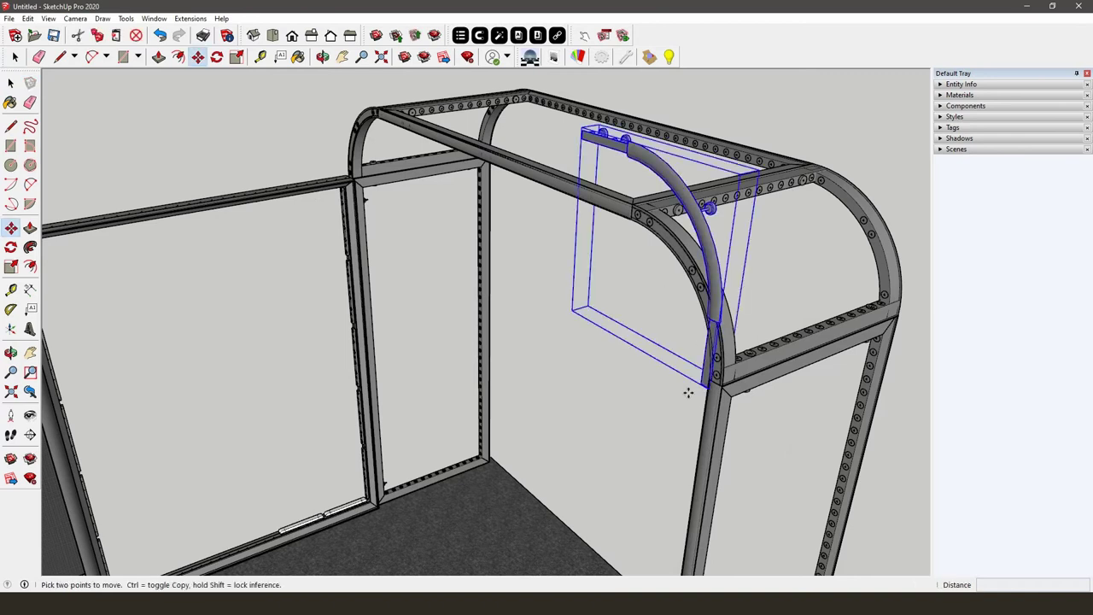
pyautogui.click(688, 393)
pyautogui.click(590, 434)
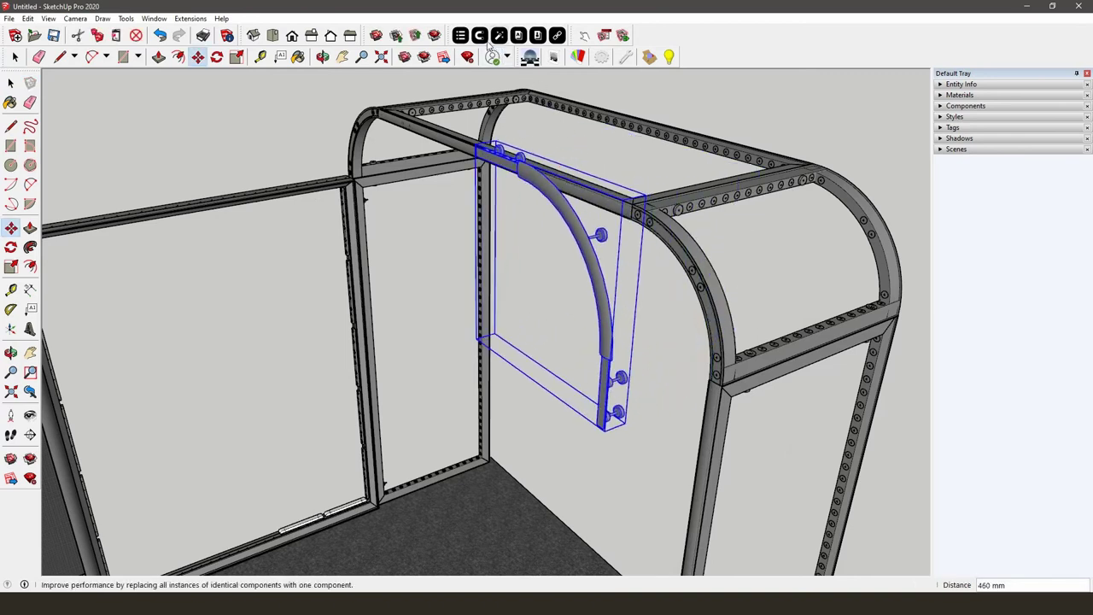
pyautogui.press('space')
pyautogui.keyDown('ctrl'); pyautogui.click(532, 184); pyautogui.keyUp('ctrl')
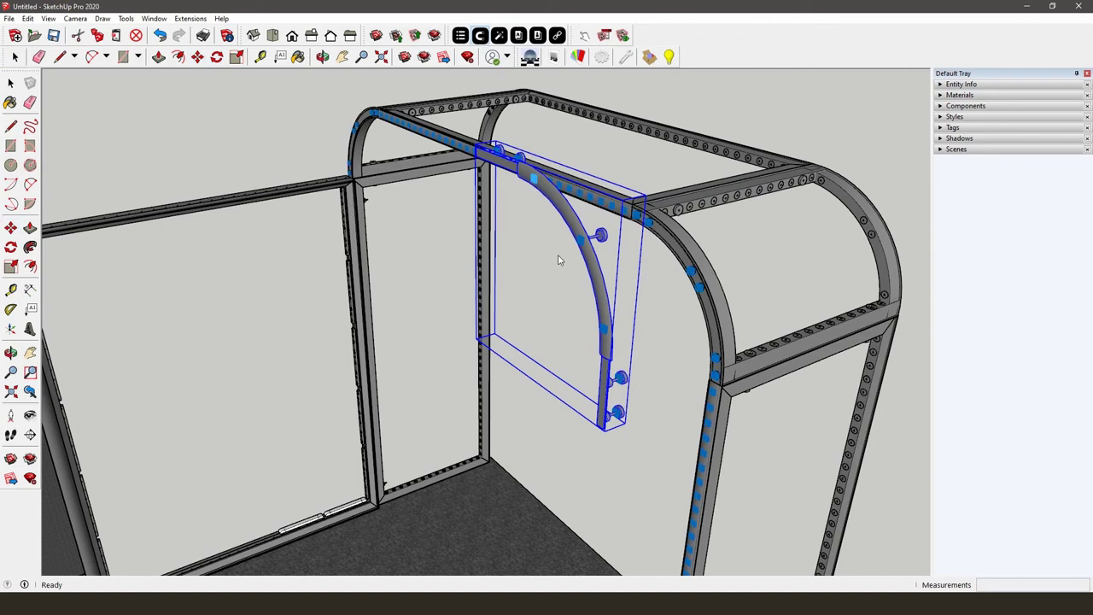
pyautogui.keyDown('shift'); pyautogui.click(648, 222); pyautogui.keyUp('shift')
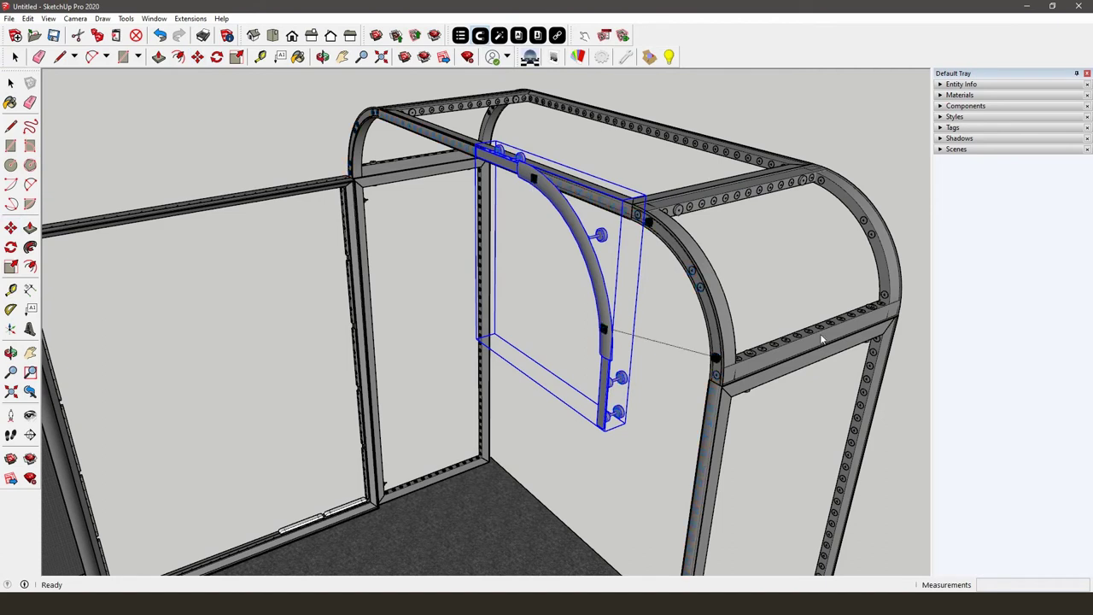
pyautogui.hotkey('ctrl', 'z')
# Place a copy of the curved cover above the back wall and connect it to the inner side of the arch's back curve
pyautogui.press('m')
pyautogui.moveTo(821, 340); pyautogui.dragTo(581, 293, button='middle')
pyautogui.click(581, 293)
pyautogui.moveTo(288, 151); pyautogui.dragTo(491, 47, button='middle')
pyautogui.click(347, 186)
pyautogui.click(479, 35)
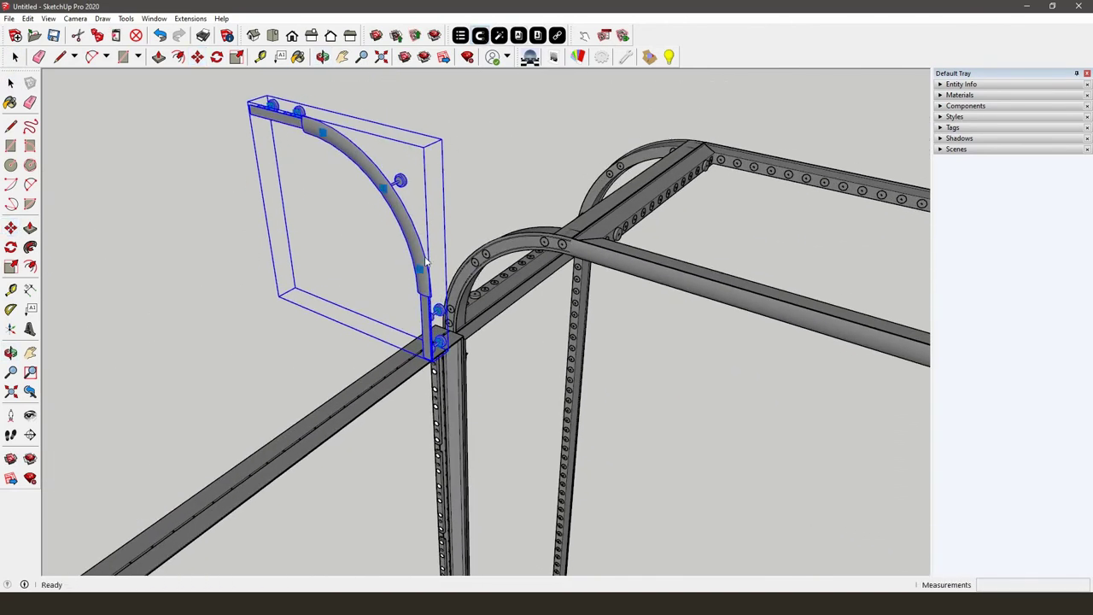
# Place a curved cover copy at the arch's open end and connect it to the outer side of the back curve
pyautogui.moveTo(476, 180); pyautogui.dragTo(635, 332, button='middle')
pyautogui.press('m')
pyautogui.scroll(2, 635, 331)
pyautogui.click(479, 35)
pyautogui.scroll(-2, 508, 210)
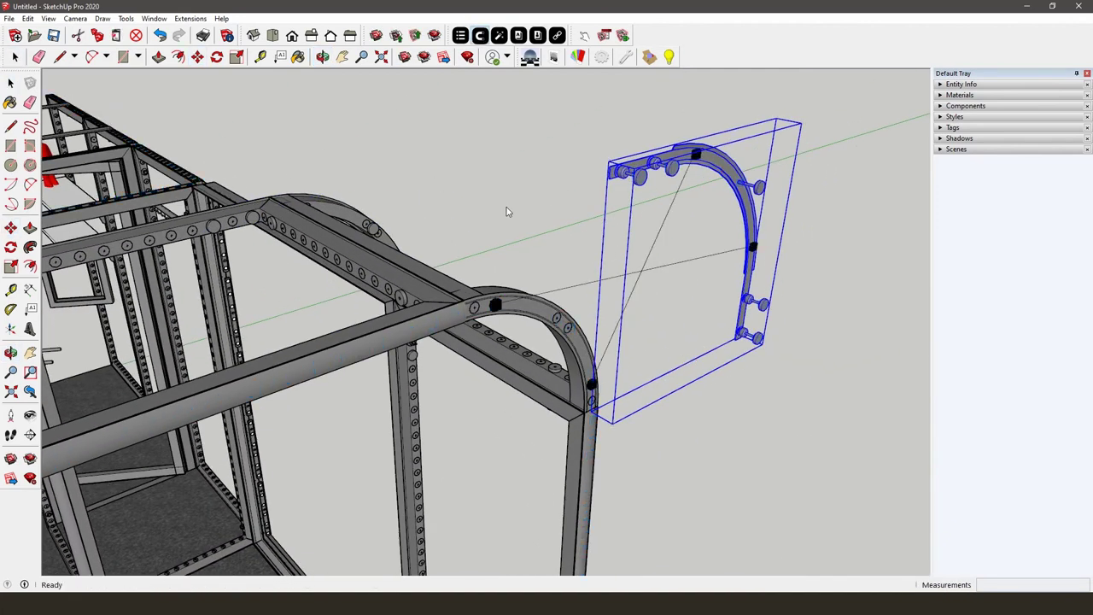
# Paste another curved cover beside the arch's front curve and connect it to the curve's outer side
pyautogui.press('space')
pyautogui.moveTo(505, 205); pyautogui.dragTo(478, 324, button='middle')
pyautogui.hotkey('ctrl', 'v')
pyautogui.click(293, 457)
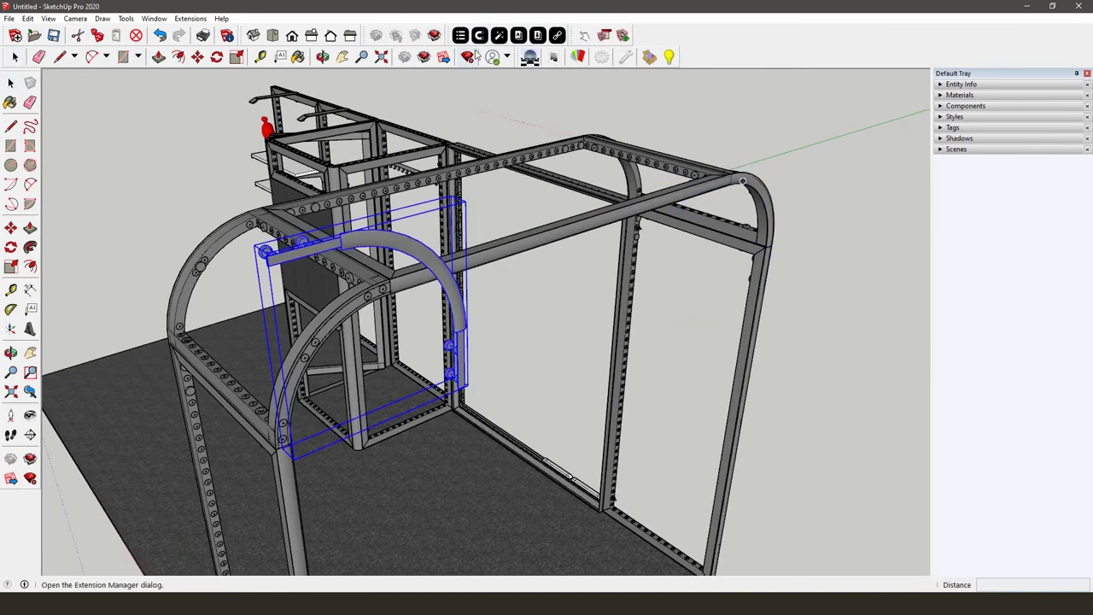
pyautogui.scroll(-2, 369, 301)
pyautogui.press('space')
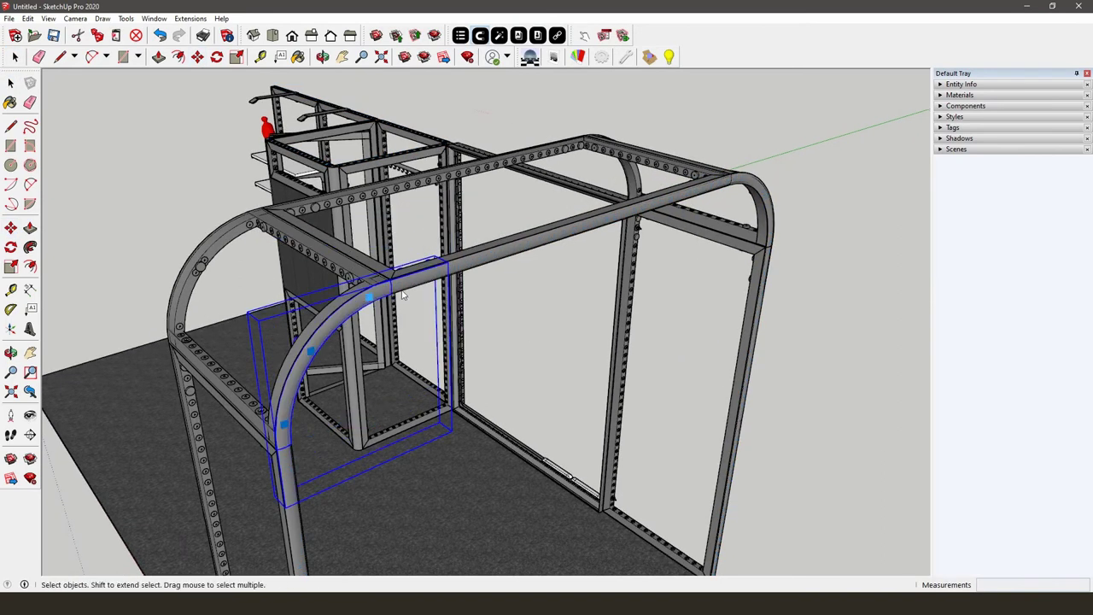
# Clear the selection and turn on visibility of the A4SU - infill tag for the whole booth
pyautogui.click(507, 220)
pyautogui.moveTo(506, 220); pyautogui.dragTo(767, 265, button='middle')
pyautogui.moveTo(578, 271); pyautogui.dragTo(609, 256, button='middle')
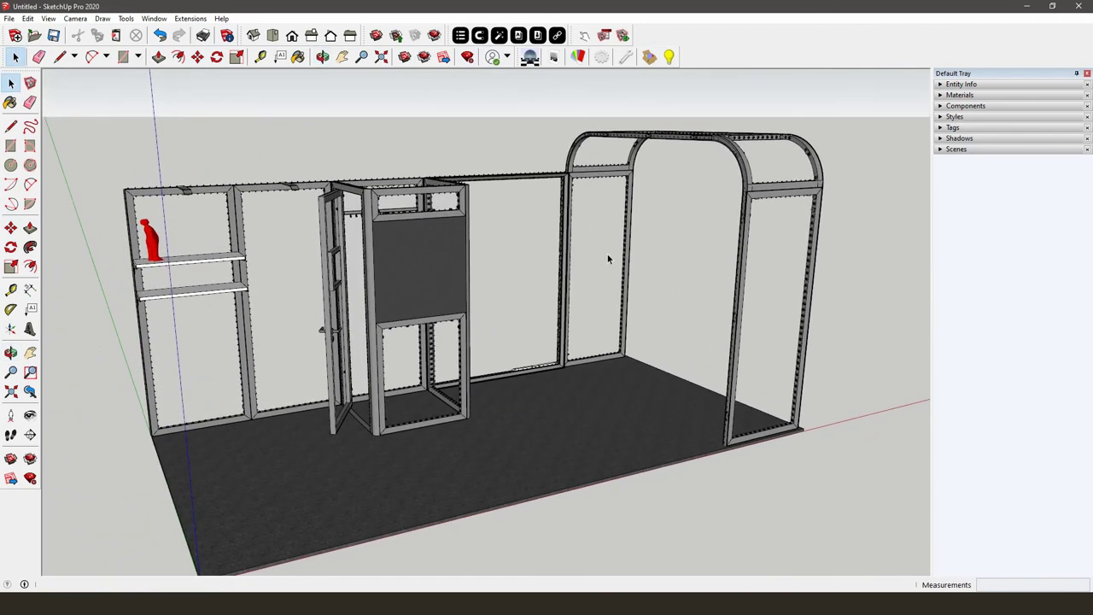
pyautogui.click(948, 127)
pyautogui.click(938, 233)
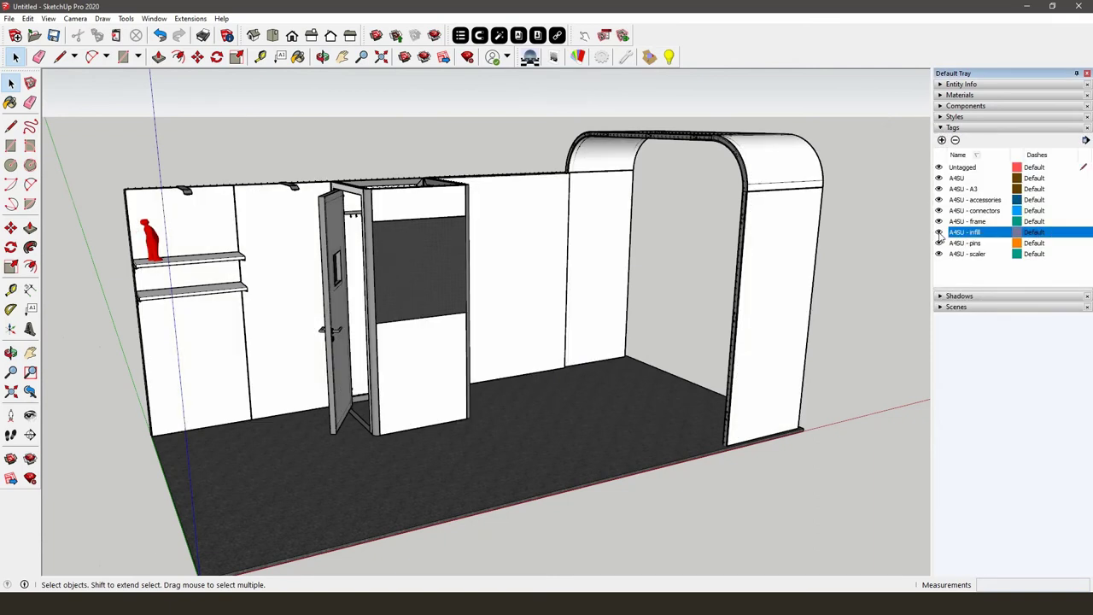
# Make the back wall's end panel with the shelves unique and open its front infill face for editing
pyautogui.moveTo(779, 261); pyautogui.dragTo(782, 220, button='middle')
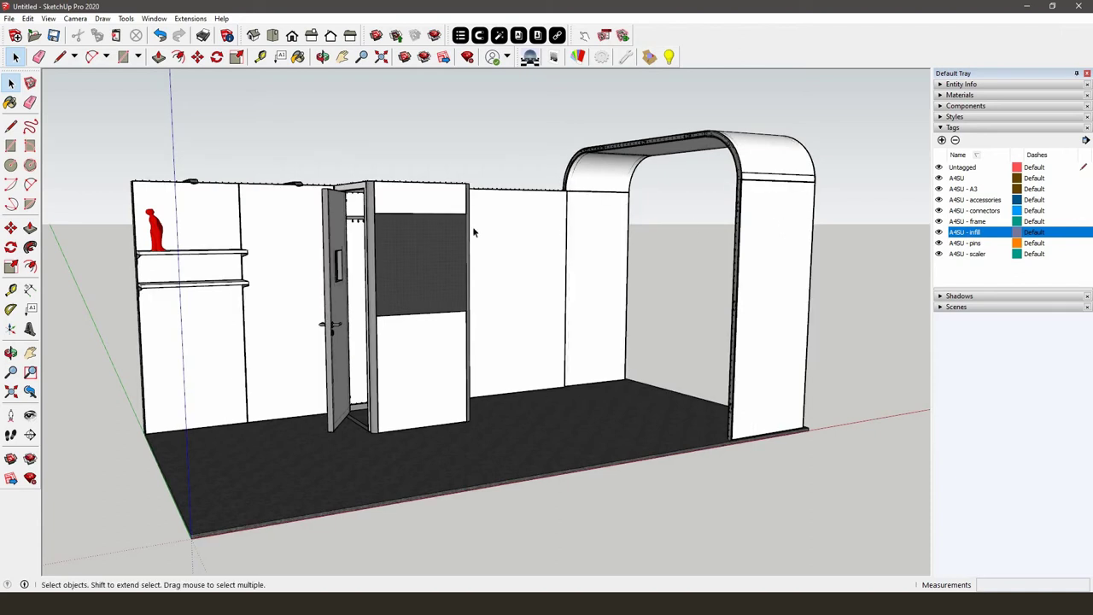
pyautogui.click(228, 225)
pyautogui.moveTo(233, 220); pyautogui.dragTo(224, 243, button='middle')
pyautogui.rightClick(225, 242)
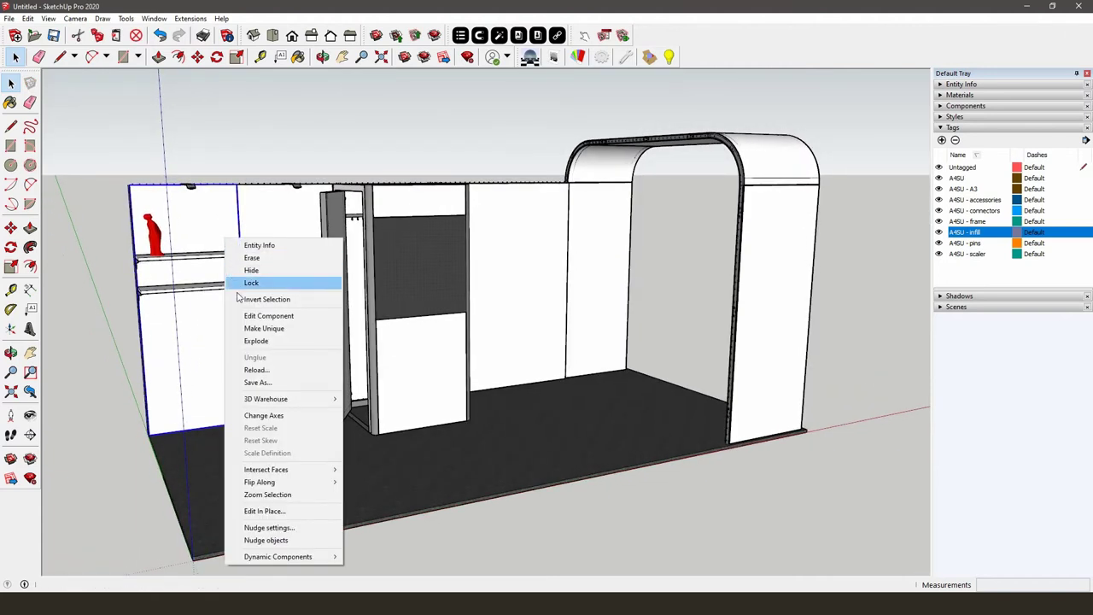
pyautogui.click(247, 328)
pyautogui.moveTo(254, 308); pyautogui.dragTo(291, 328, button='middle')
pyautogui.scroll(5, 291, 329)
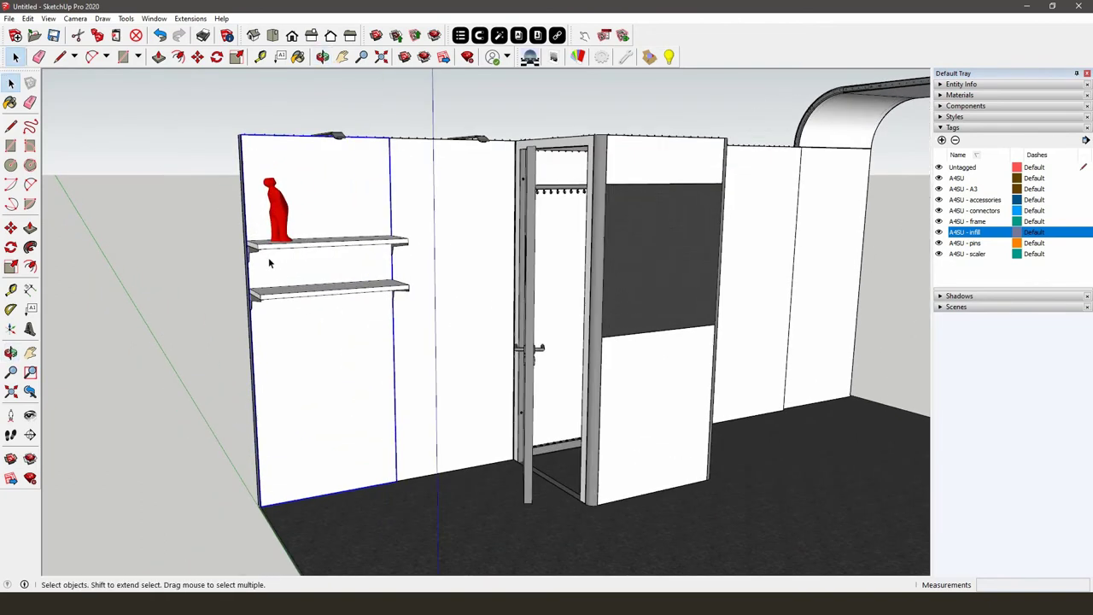
pyautogui.doubleClick(291, 334)
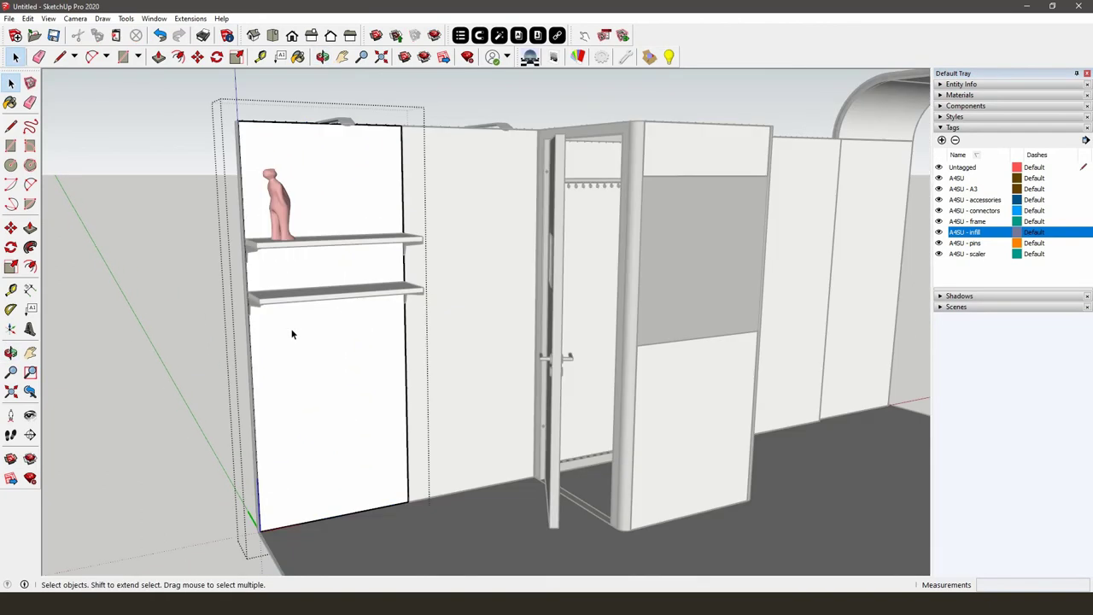
pyautogui.doubleClick(291, 333)
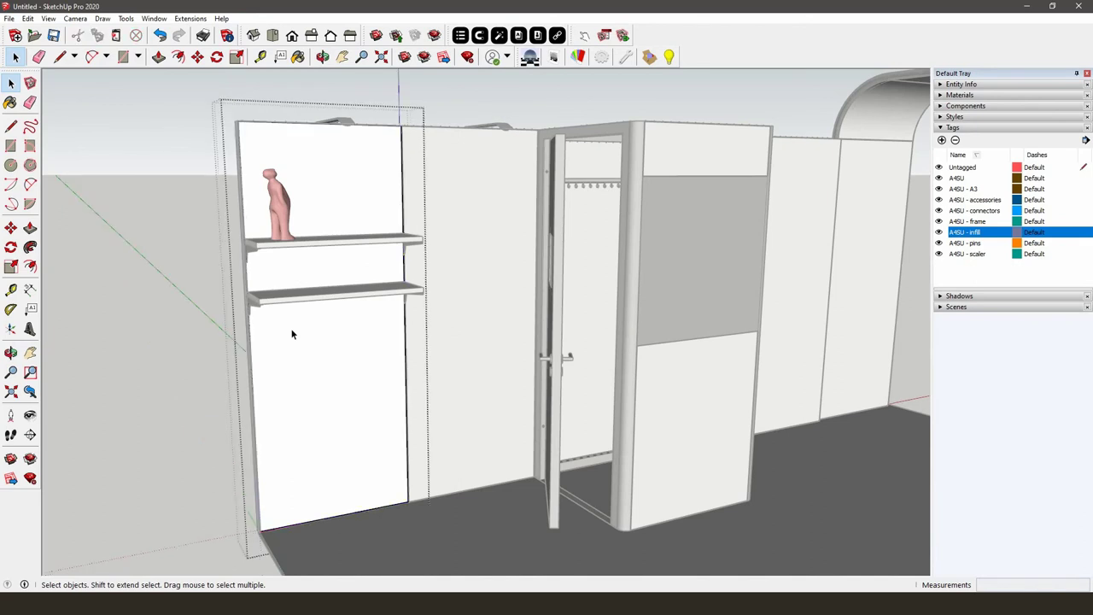
# Import Vlinders 992x2480mm zwart 1.jpg from the Visuals folder as a texture
pyautogui.click(9, 18)
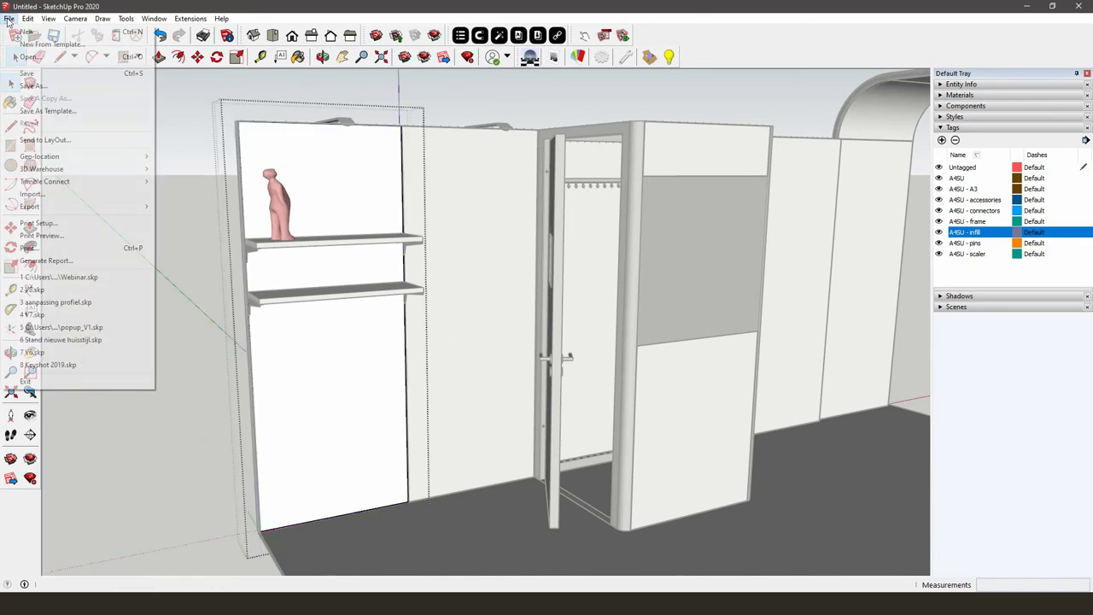
pyautogui.click(48, 195)
pyautogui.moveTo(536, 164); pyautogui.dragTo(379, 164)
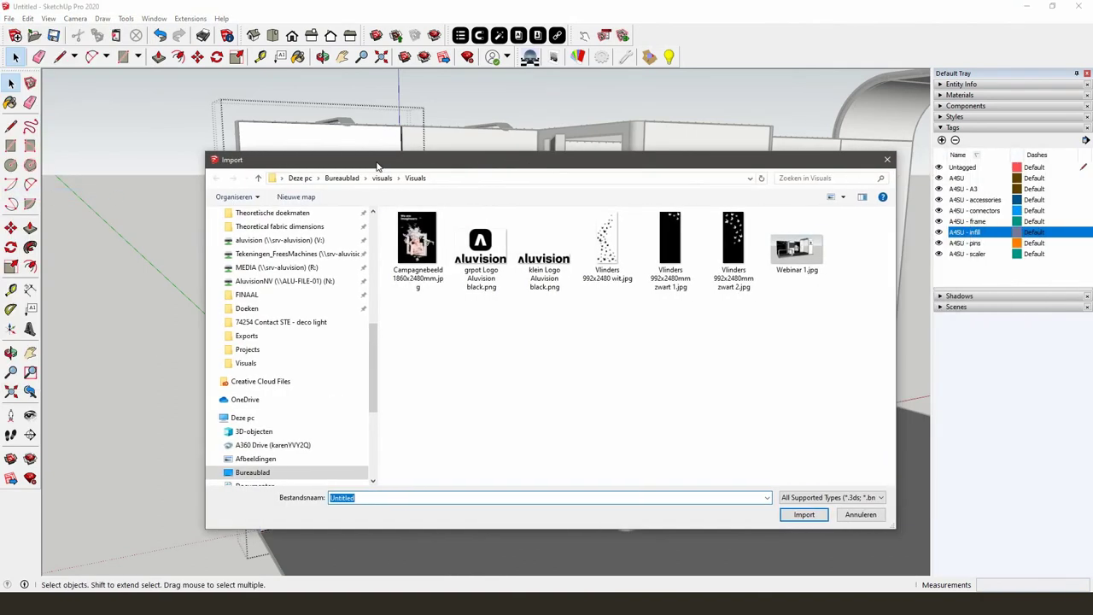
pyautogui.click(662, 260)
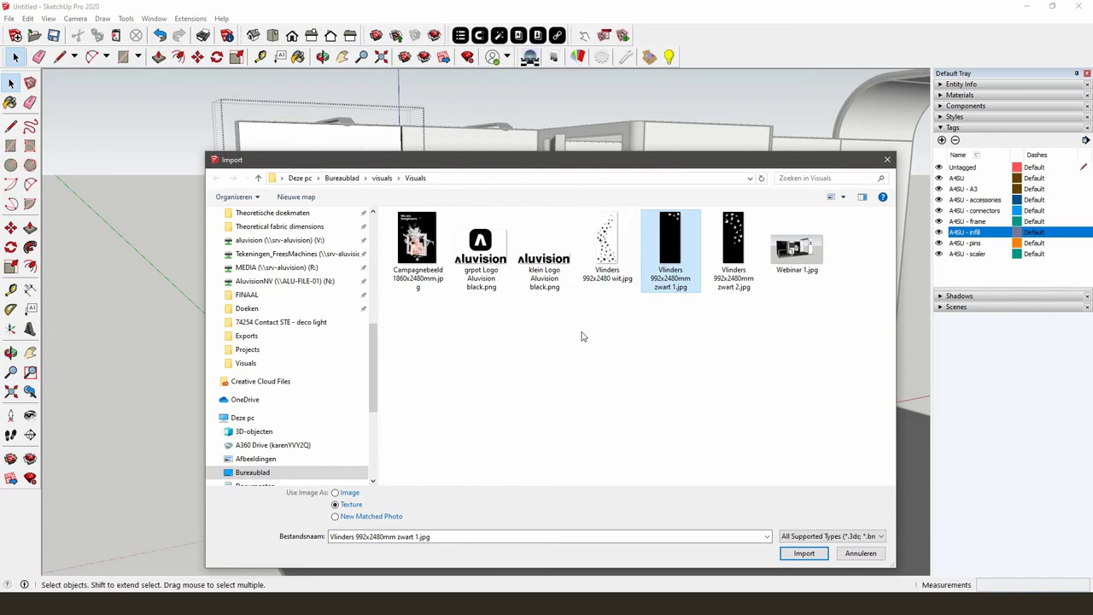
pyautogui.click(805, 553)
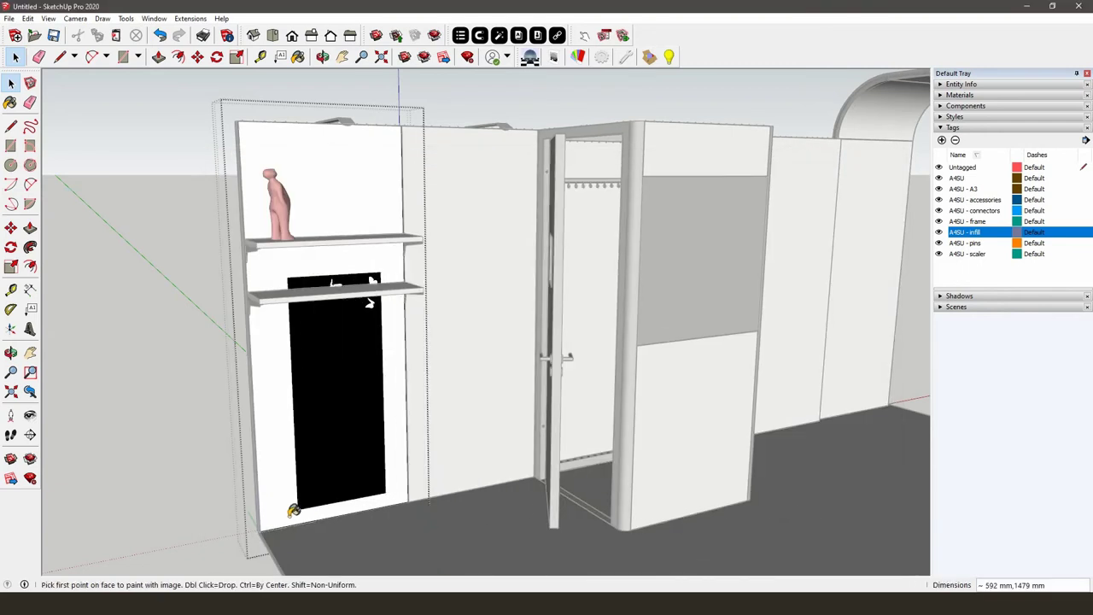
# Apply the black butterfly texture to the shelf panel, starting at its lower outer corner and spanning the panel's full width
pyautogui.scroll(10, 293, 510)
pyautogui.moveTo(253, 522); pyautogui.dragTo(224, 471, button='middle')
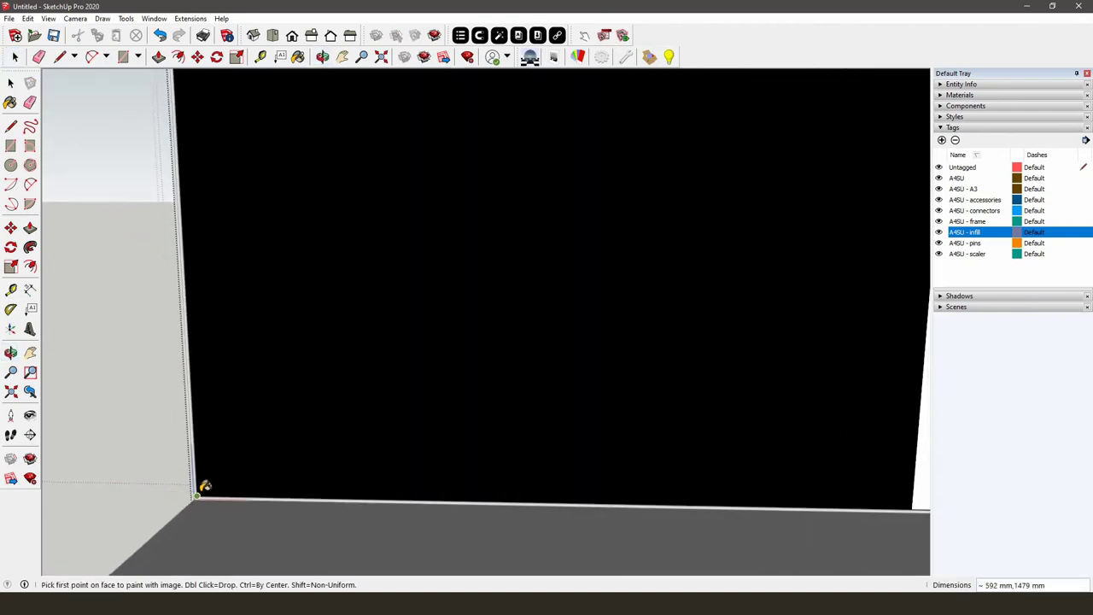
pyautogui.click(197, 493)
pyautogui.moveTo(652, 439); pyautogui.dragTo(576, 429, button='middle')
pyautogui.click(578, 441)
pyautogui.scroll(-5, 475, 470)
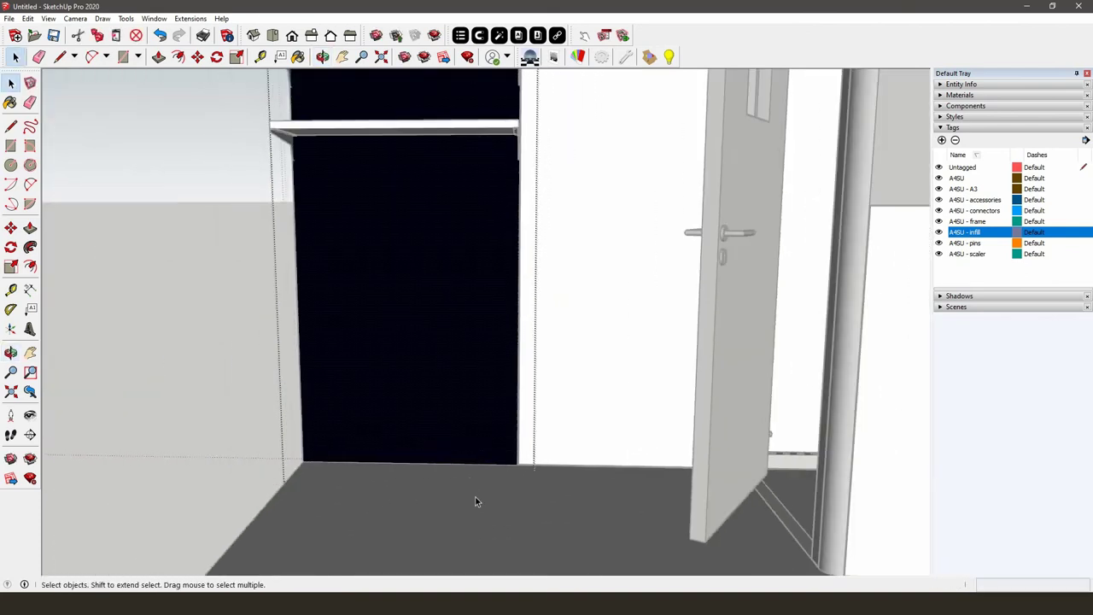
pyautogui.scroll(-4, 475, 502)
pyautogui.moveTo(485, 505); pyautogui.dragTo(443, 393, button='middle')
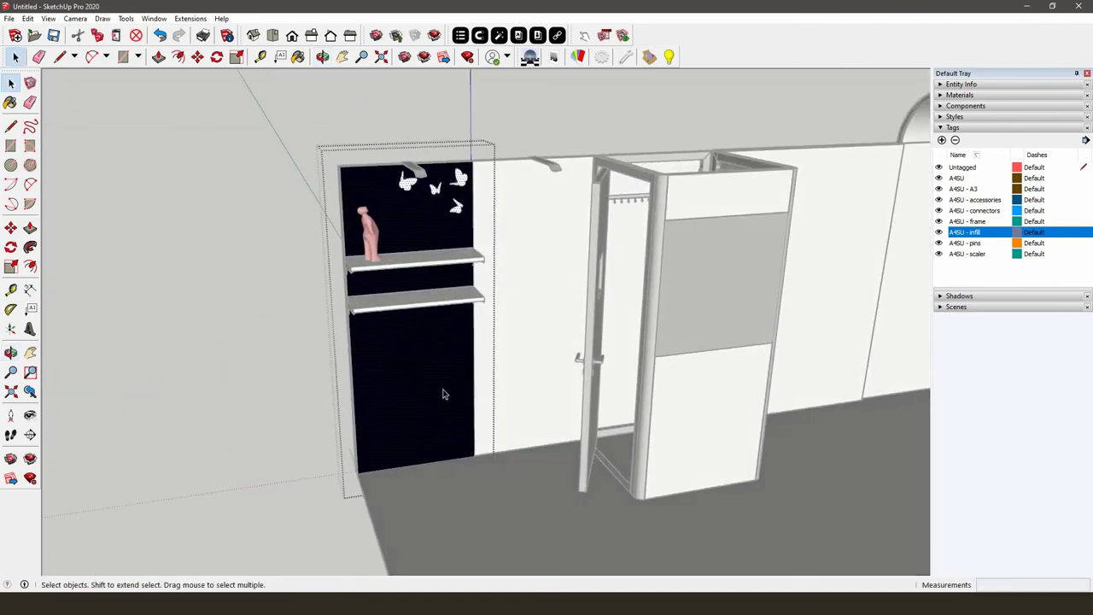
# Make the back wall panel between the shelves and the door cabin unique and open it for editing
pyautogui.moveTo(259, 370); pyautogui.dragTo(450, 317, button='middle')
pyautogui.click(536, 286)
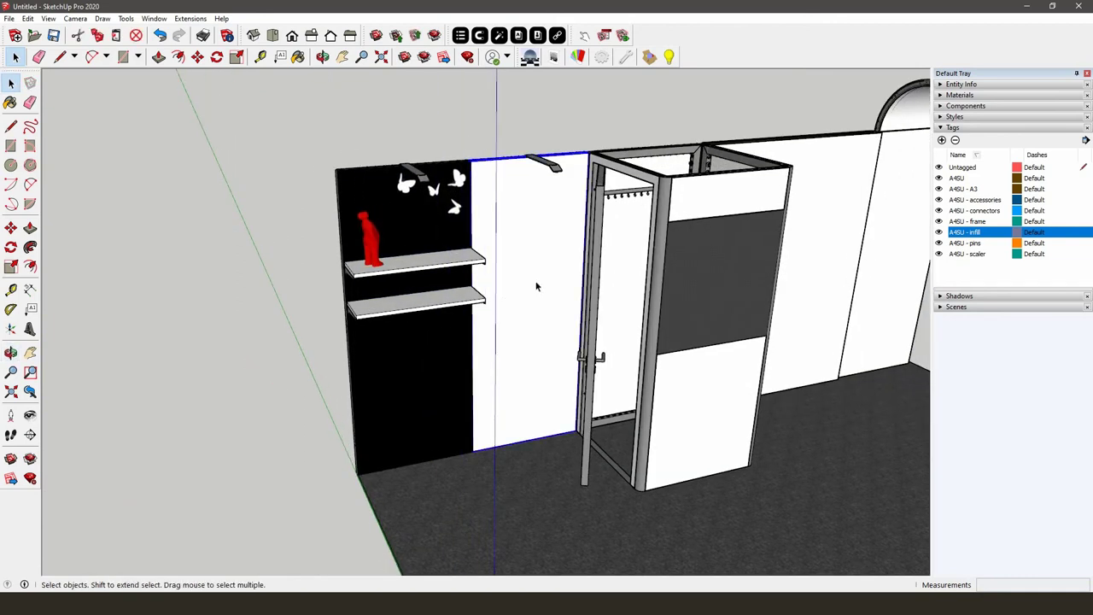
pyautogui.rightClick(536, 286)
pyautogui.click(561, 356)
pyautogui.doubleClick(556, 348)
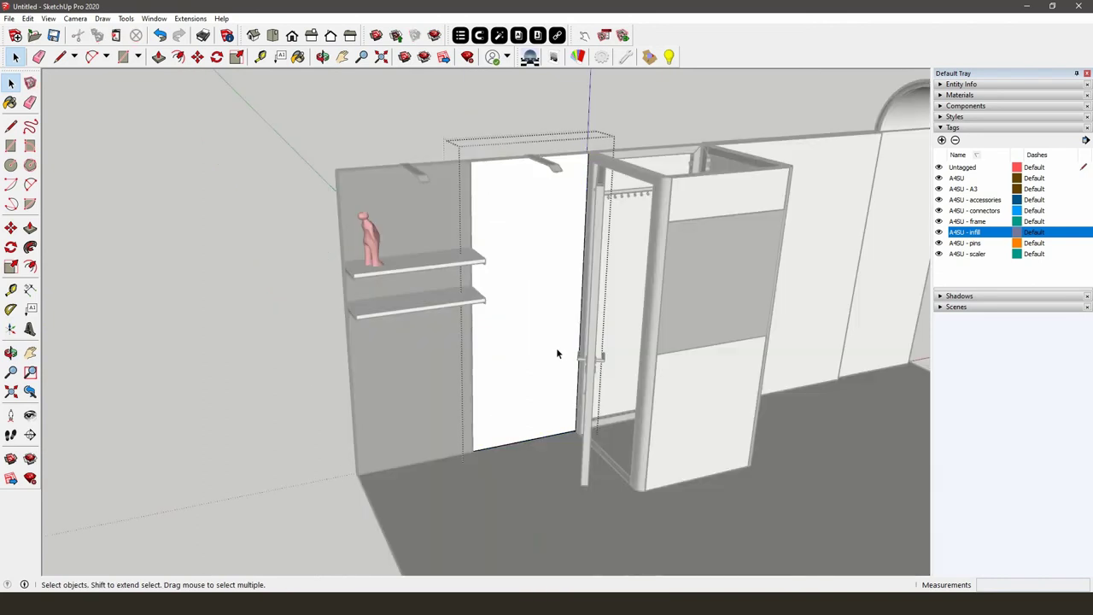
# Import the image Vlinders 992x2480mm zwart 2.jpg as a texture for the open panel
pyautogui.click(13, 19)
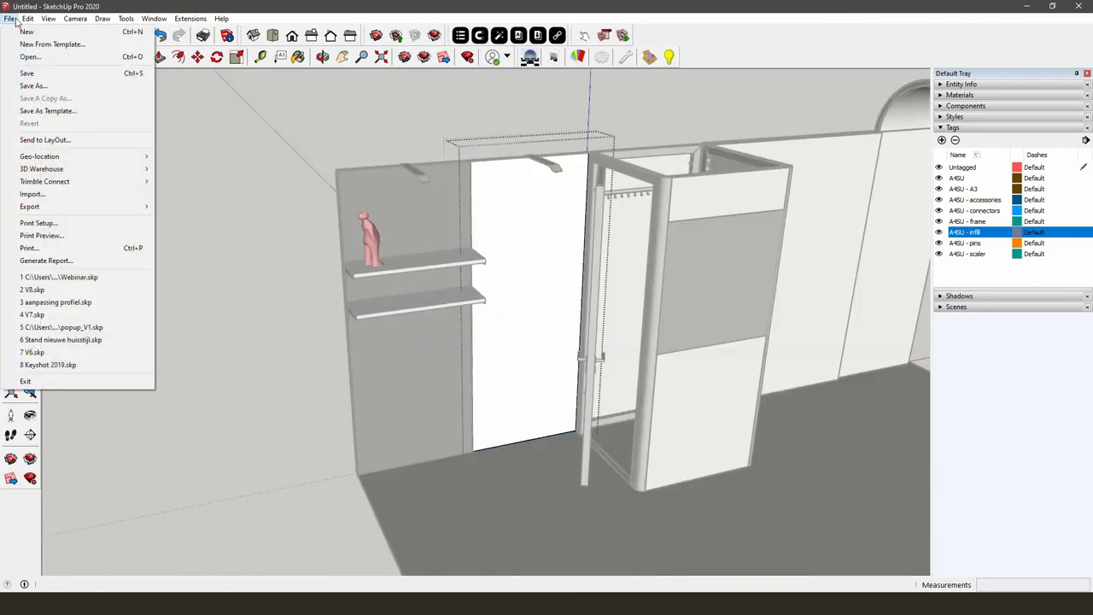
pyautogui.click(44, 195)
pyautogui.click(730, 260)
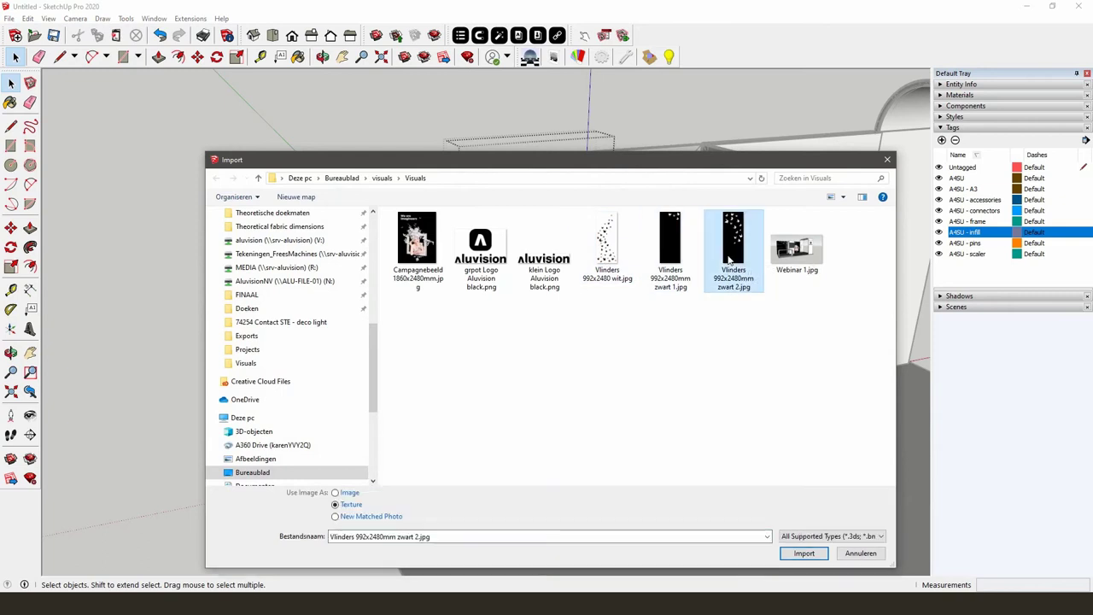
pyautogui.click(803, 553)
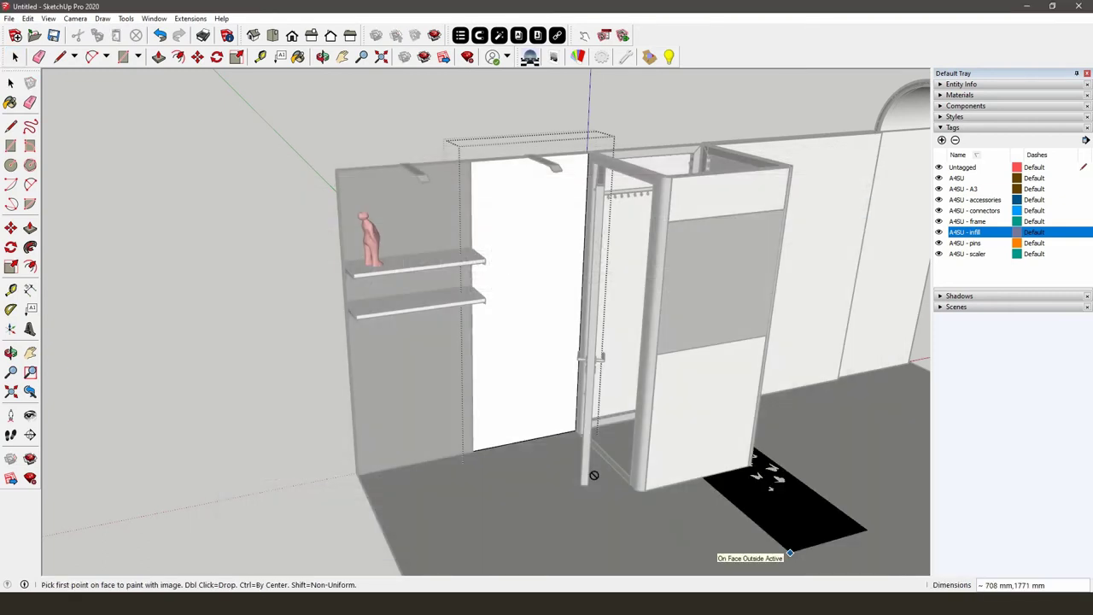
# Apply the second black butterfly texture from the panel's lower corner beside the shelf panel across its full width
pyautogui.scroll(10, 511, 433)
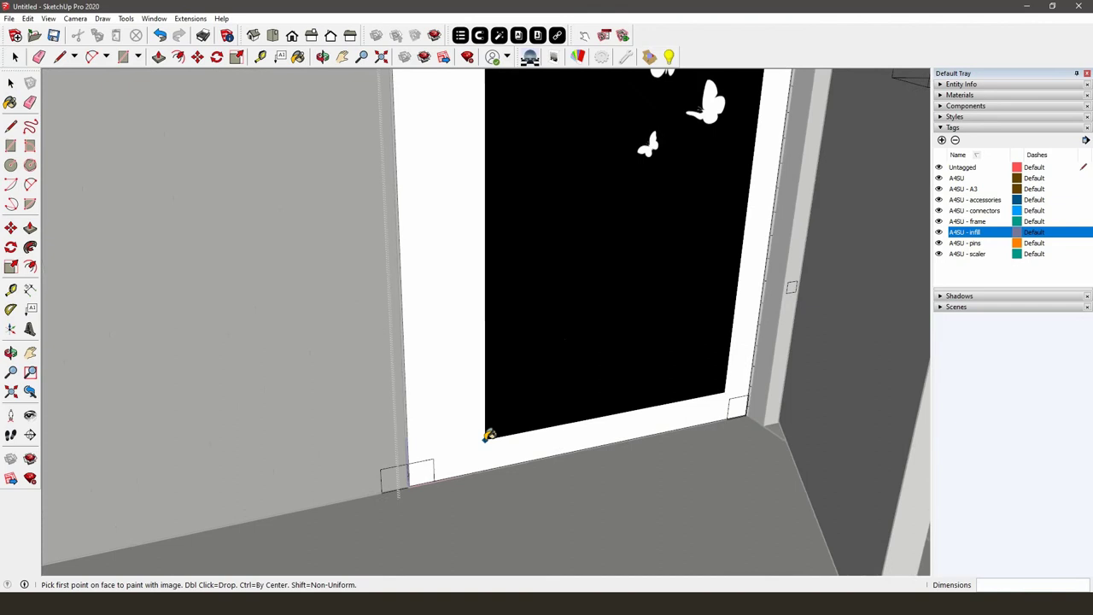
pyautogui.moveTo(485, 432); pyautogui.dragTo(325, 457, button='middle')
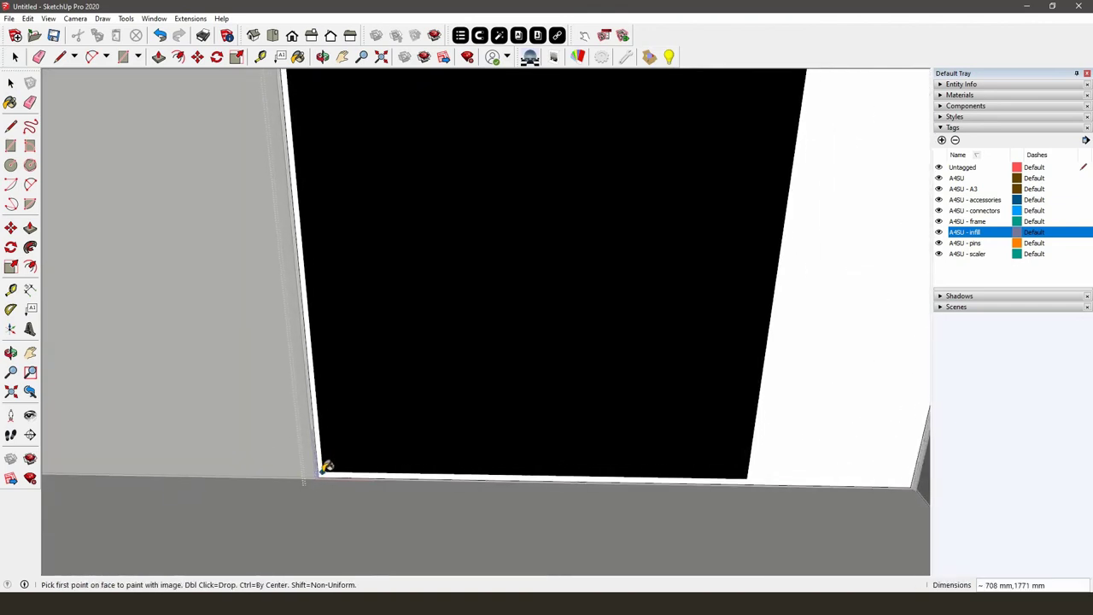
pyautogui.click(320, 474)
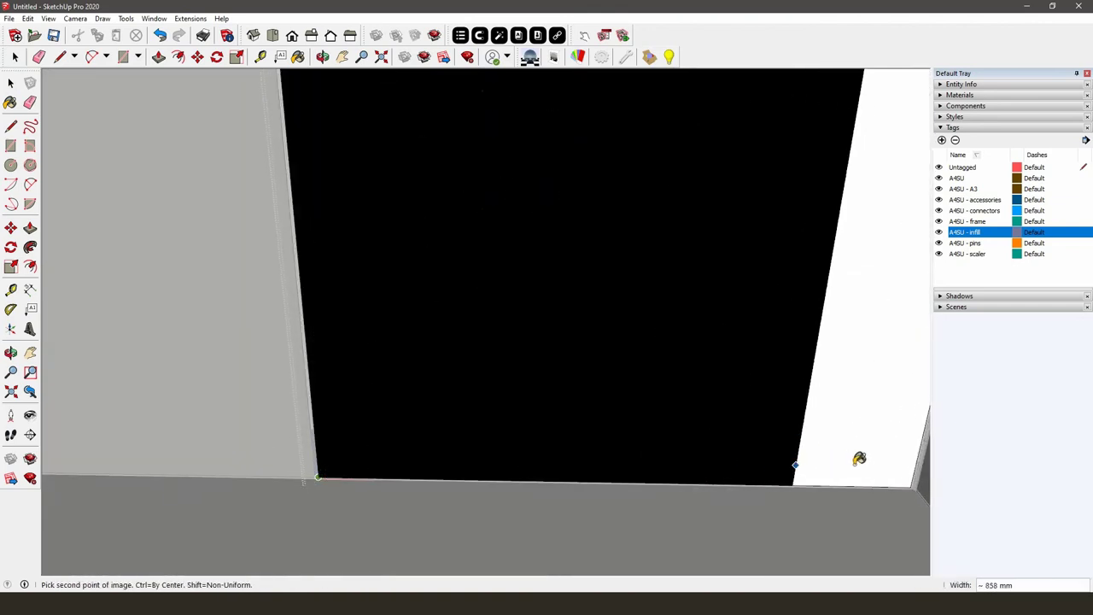
pyautogui.click(908, 468)
pyautogui.scroll(-5, 569, 482)
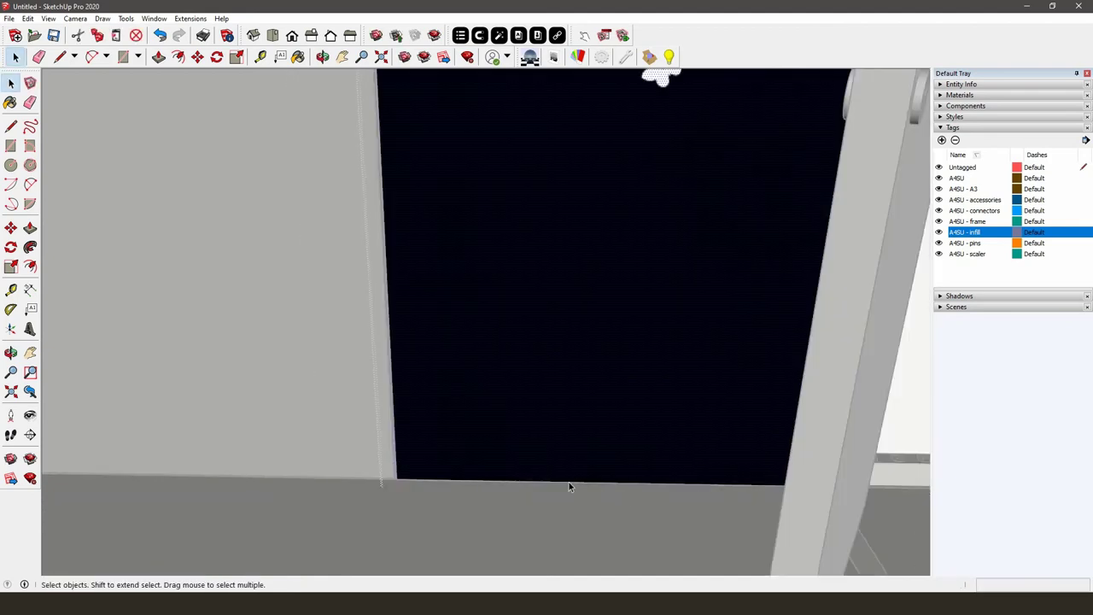
pyautogui.scroll(-10, 351, 378)
# Make the back wall panel beneath the arch unique and open its infill for editing
pyautogui.moveTo(204, 267); pyautogui.dragTo(670, 295, button='middle')
pyautogui.rightClick(671, 291)
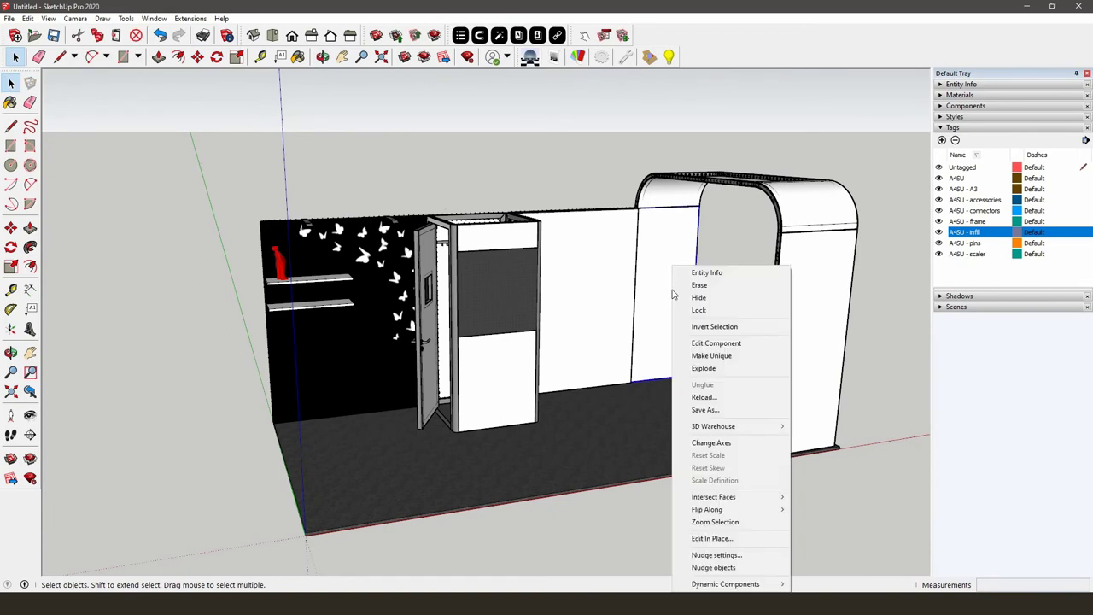
pyautogui.click(693, 356)
pyautogui.scroll(10, 681, 213)
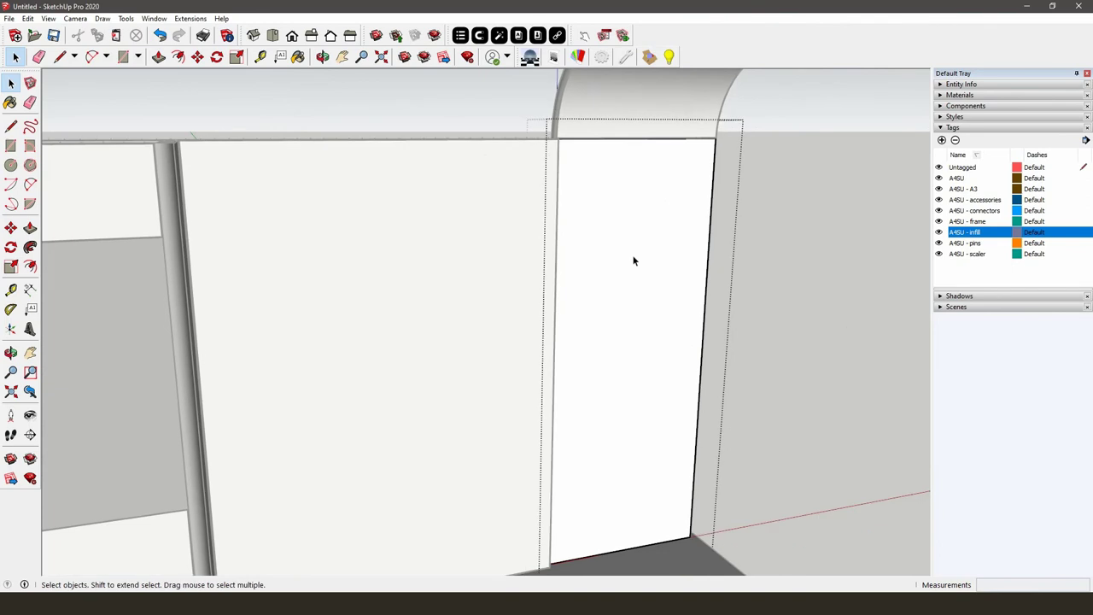
pyautogui.click(635, 265)
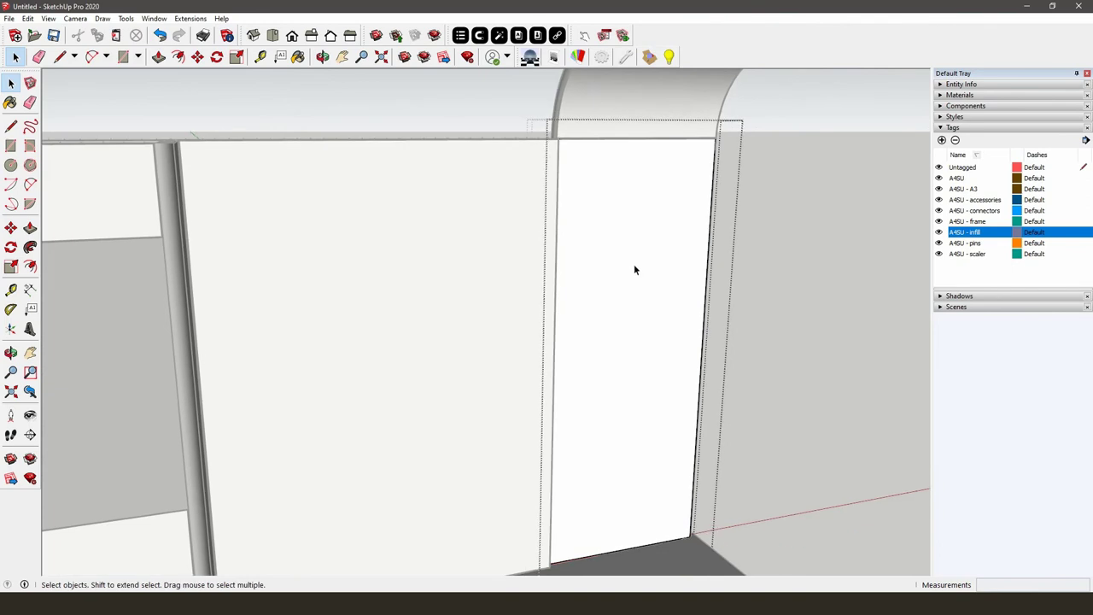
# Import the image Vlinders 992x2480 wit.jpg as a texture for the panel beneath the arch
pyautogui.click(10, 18)
pyautogui.click(69, 197)
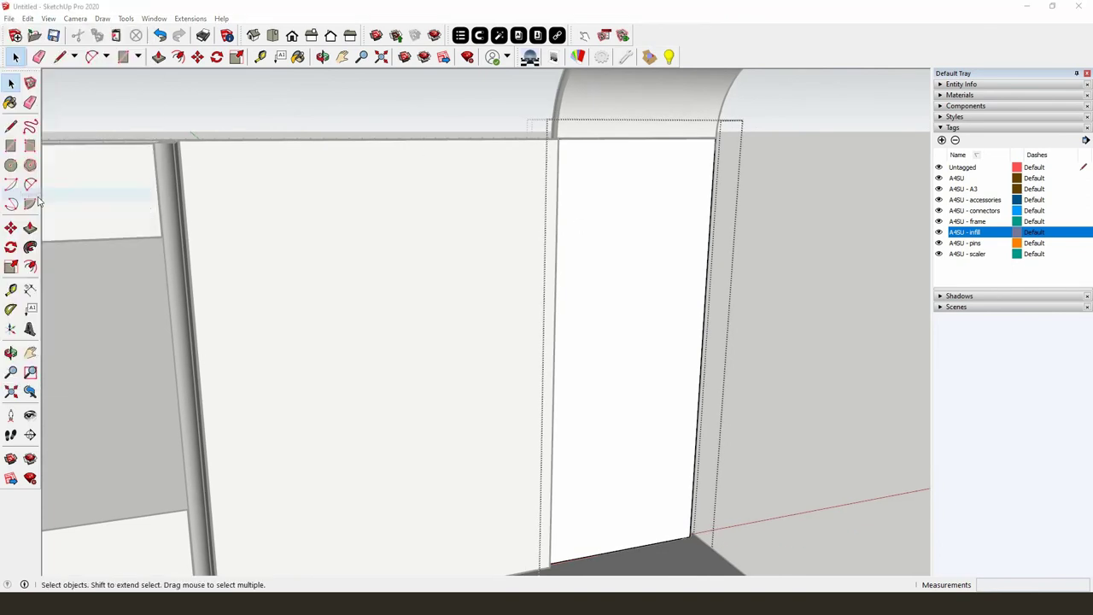
pyautogui.click(607, 243)
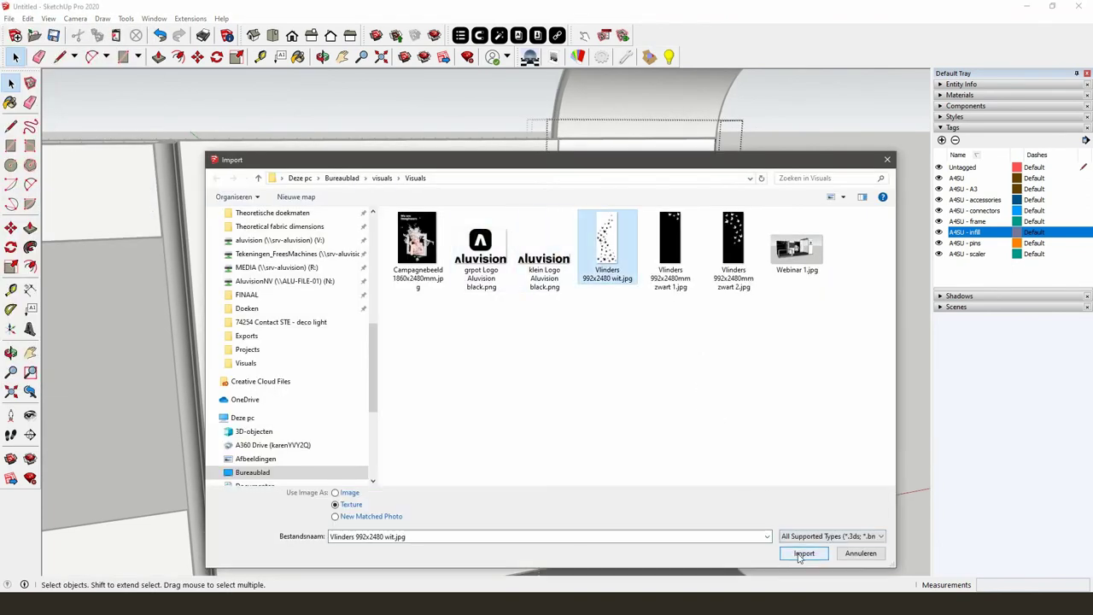
pyautogui.click(793, 549)
# Apply the white butterfly texture from the arch panel's lower corner beside the plain wall across its full width
pyautogui.moveTo(654, 481); pyautogui.dragTo(424, 507, button='middle')
pyautogui.scroll(3, 589, 465)
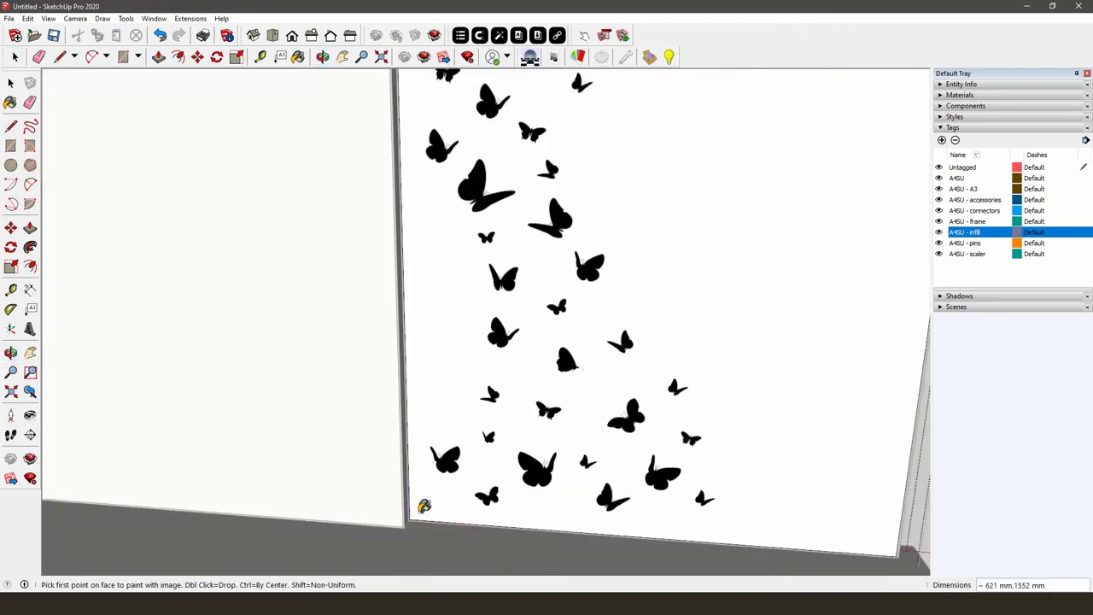
pyautogui.scroll(1, 414, 511)
pyautogui.click(414, 511)
pyautogui.moveTo(585, 452); pyautogui.dragTo(516, 244, button='middle')
pyautogui.click(681, 439)
pyautogui.scroll(-5, 649, 424)
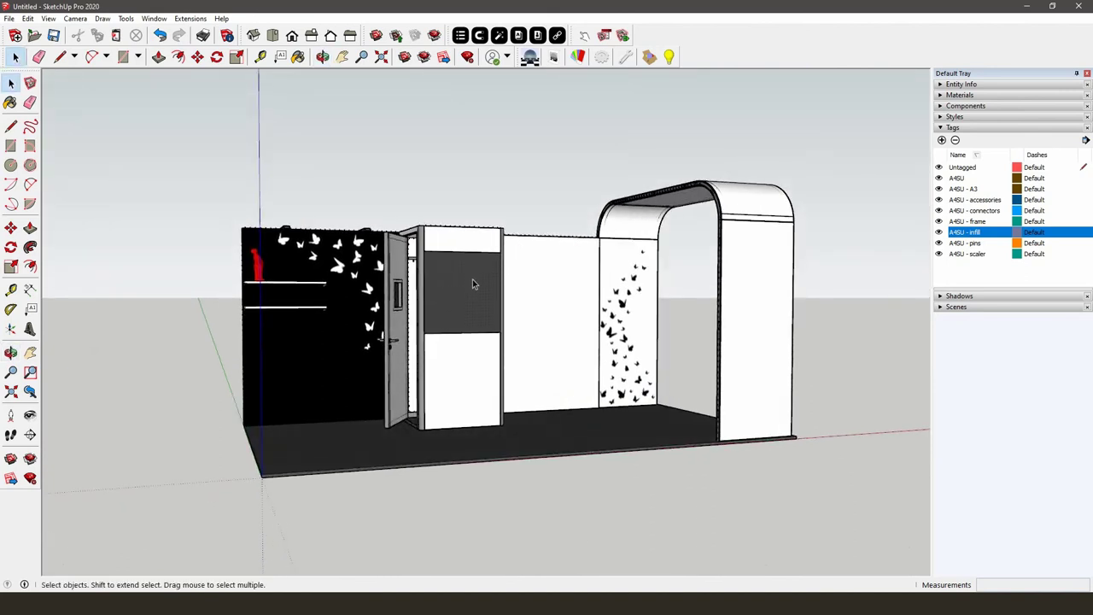
# Open the arch's front panel for editing and insert grpot Logo Aluvision black.png from the Visuals folder in File Explorer
pyautogui.moveTo(733, 297); pyautogui.dragTo(746, 339, button='middle')
pyautogui.doubleClick(746, 339)
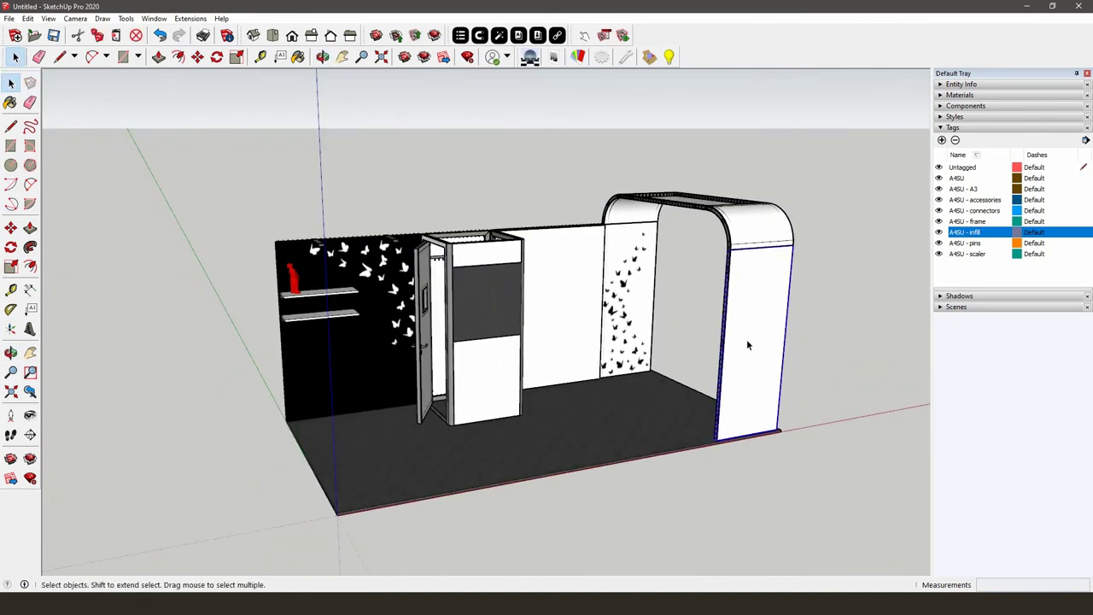
pyautogui.hotkey('alt', 'Tab')
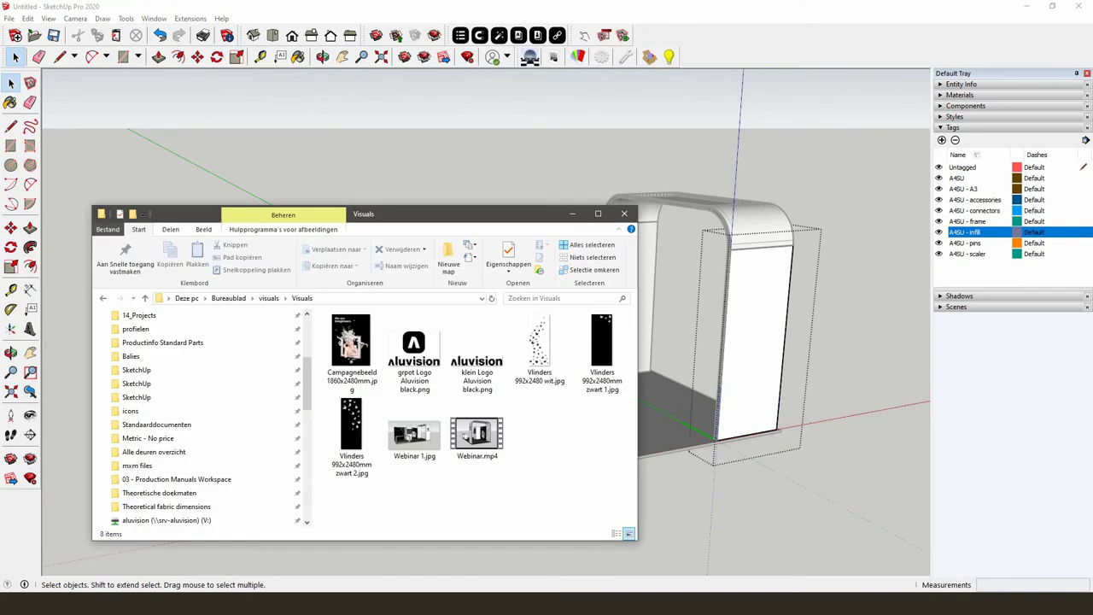
pyautogui.moveTo(413, 365)
pyautogui.mouseDown()
pyautogui.moveTo(422, 354)
pyautogui.moveTo(692, 339)
pyautogui.moveTo(696, 329)
pyautogui.mouseUp()
pyautogui.click(748, 332)
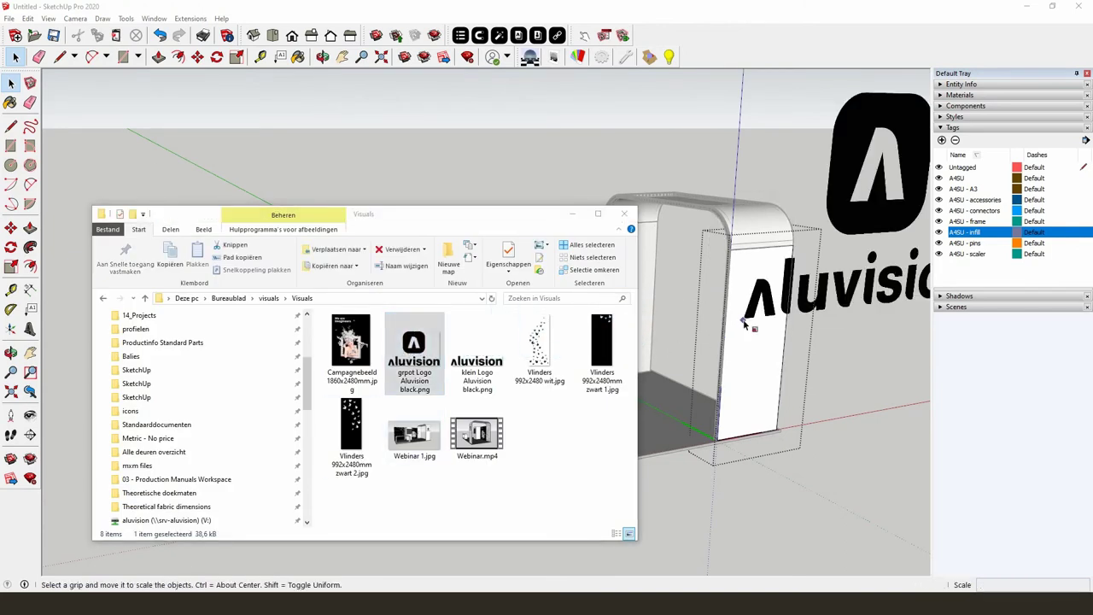
# Scale the Aluvision logo down to slightly less than the width of the arch's front panel
pyautogui.moveTo(745, 323)
pyautogui.mouseDown(button='middle')
pyautogui.moveTo(715, 312)
pyautogui.moveTo(700, 281)
pyautogui.moveTo(737, 165)
pyautogui.mouseUp(button='middle')
pyautogui.moveTo(690, 192); pyautogui.dragTo(556, 318)
pyautogui.scroll(5, 556, 318)
pyautogui.moveTo(531, 376); pyautogui.dragTo(555, 341, button='middle')
# Move the Aluvision logo to the middle of the front panel's upper part and close the panel component
pyautogui.press('m')
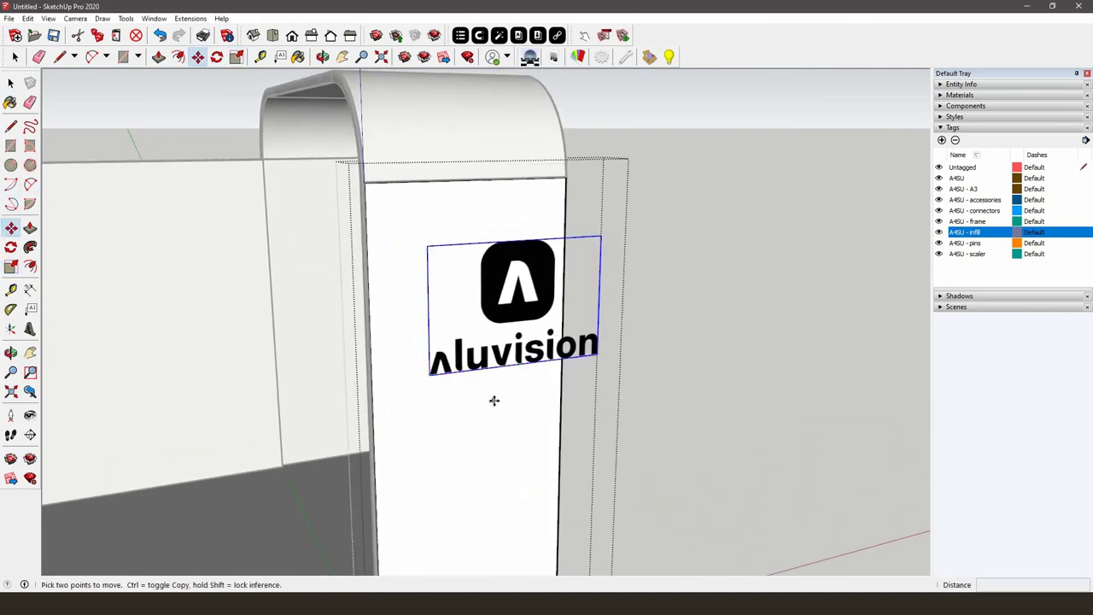
pyautogui.click(493, 400)
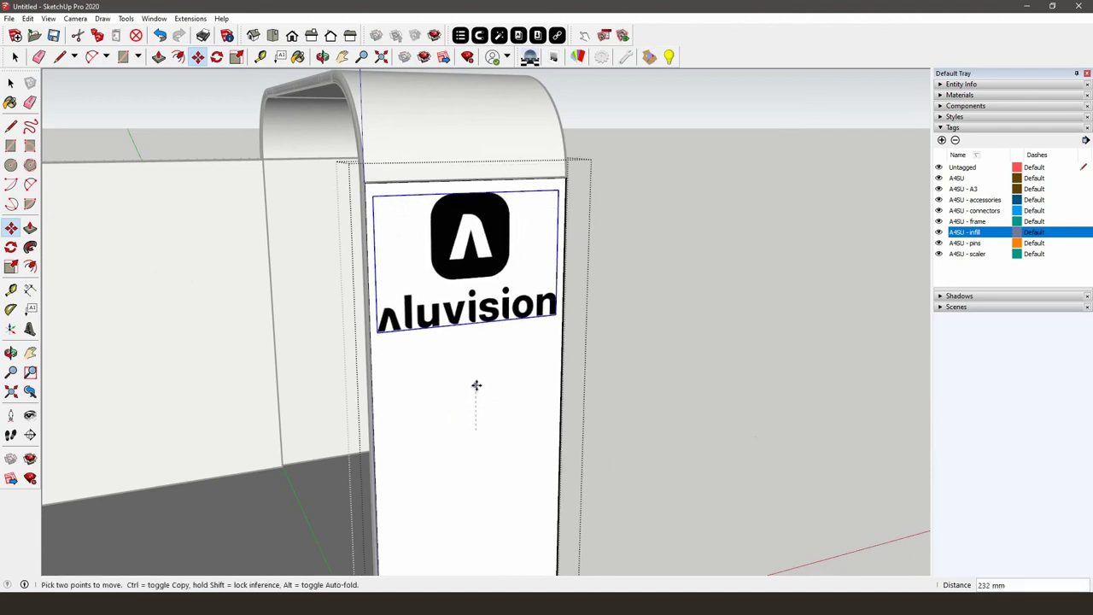
pyautogui.click(476, 385)
pyautogui.press('space')
pyautogui.moveTo(684, 359); pyautogui.dragTo(699, 297, button='middle')
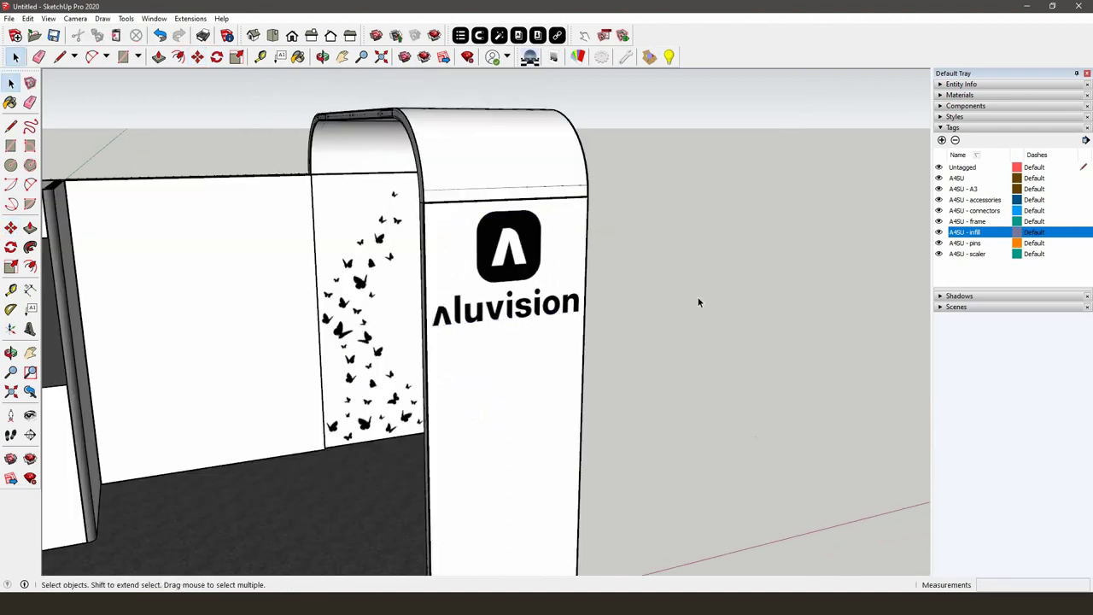
pyautogui.scroll(-8, 698, 301)
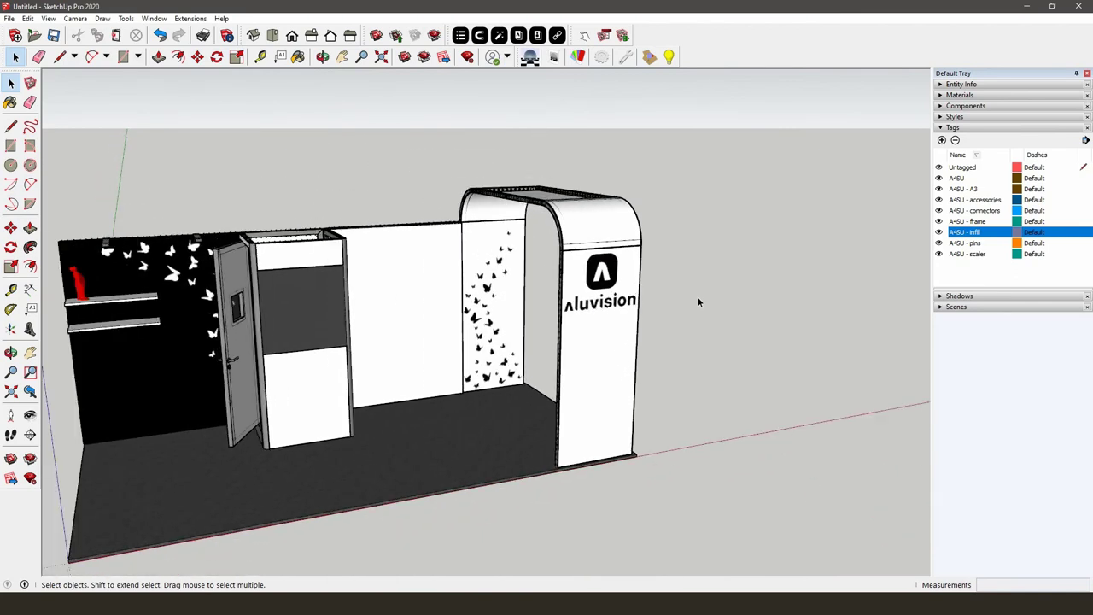
# Open the plain white back wall panel between the cabin and the arch for editing and import Campagnebeeld 1860x2480mm.jpg as a texture
pyautogui.scroll(-3, 698, 302)
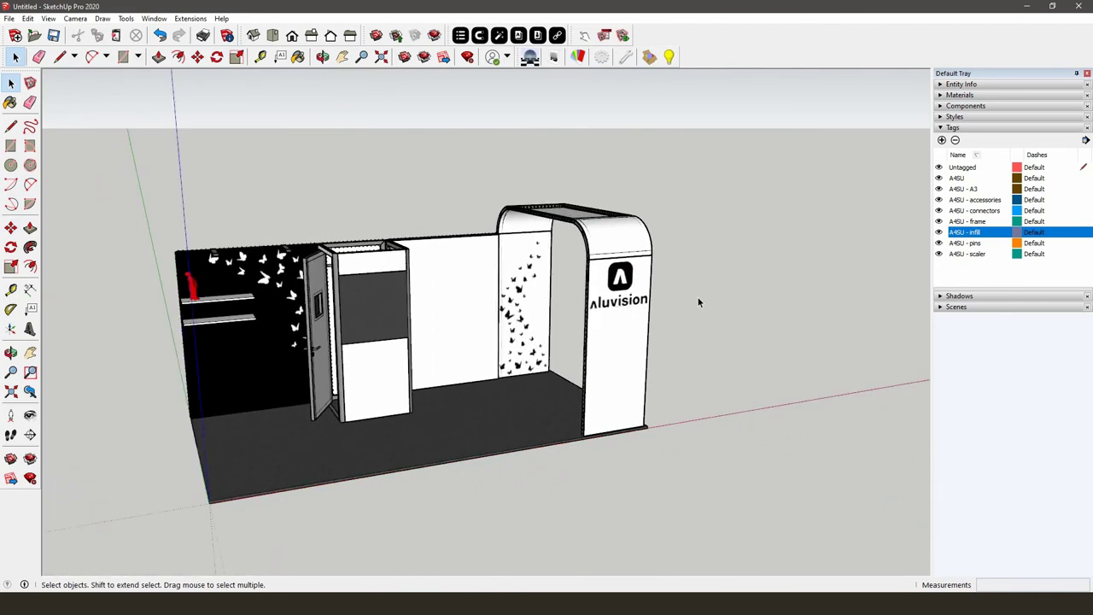
pyautogui.click(476, 315)
pyautogui.doubleClick(468, 314)
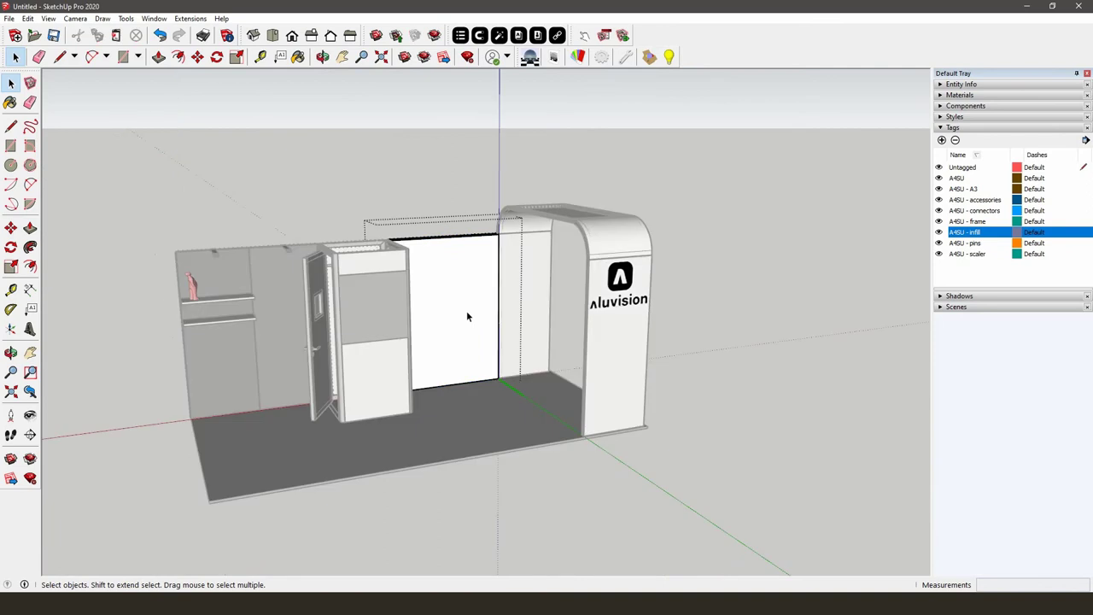
pyautogui.scroll(4, 467, 317)
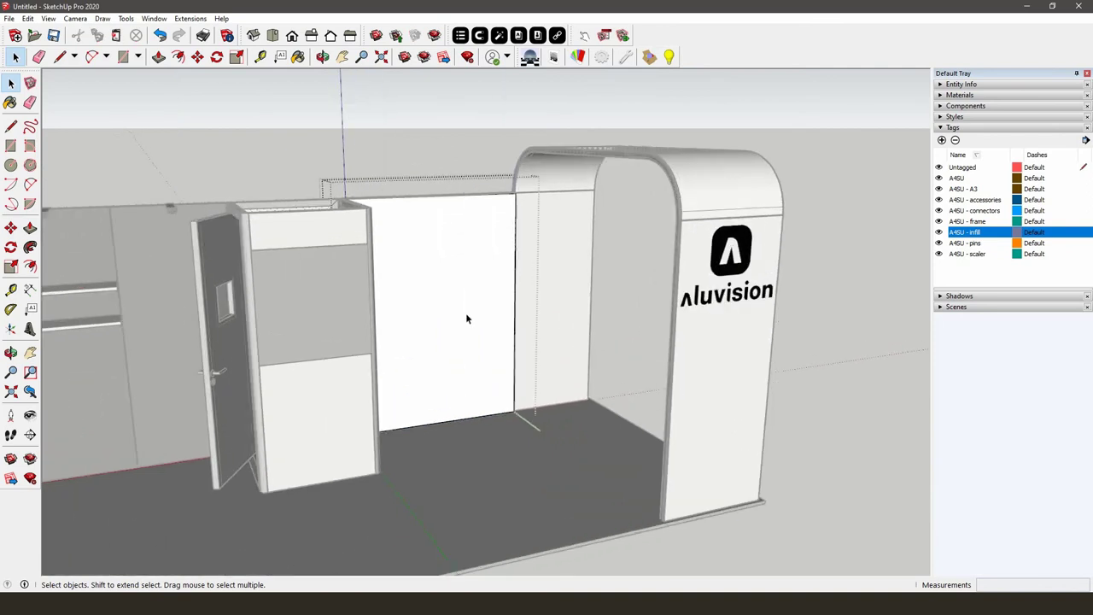
pyautogui.click(12, 19)
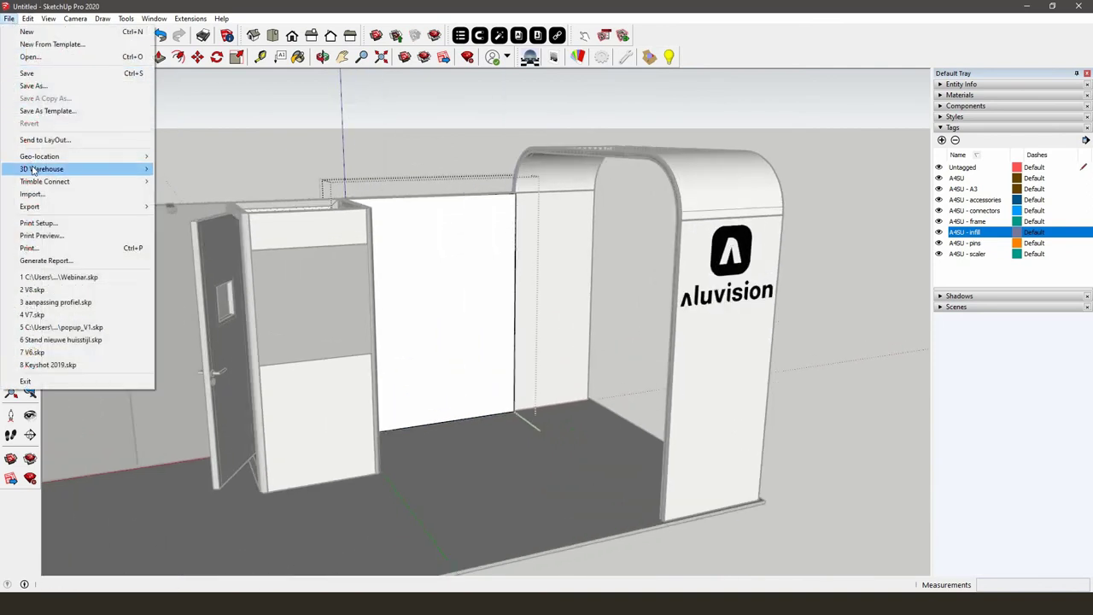
pyautogui.click(44, 197)
pyautogui.click(418, 248)
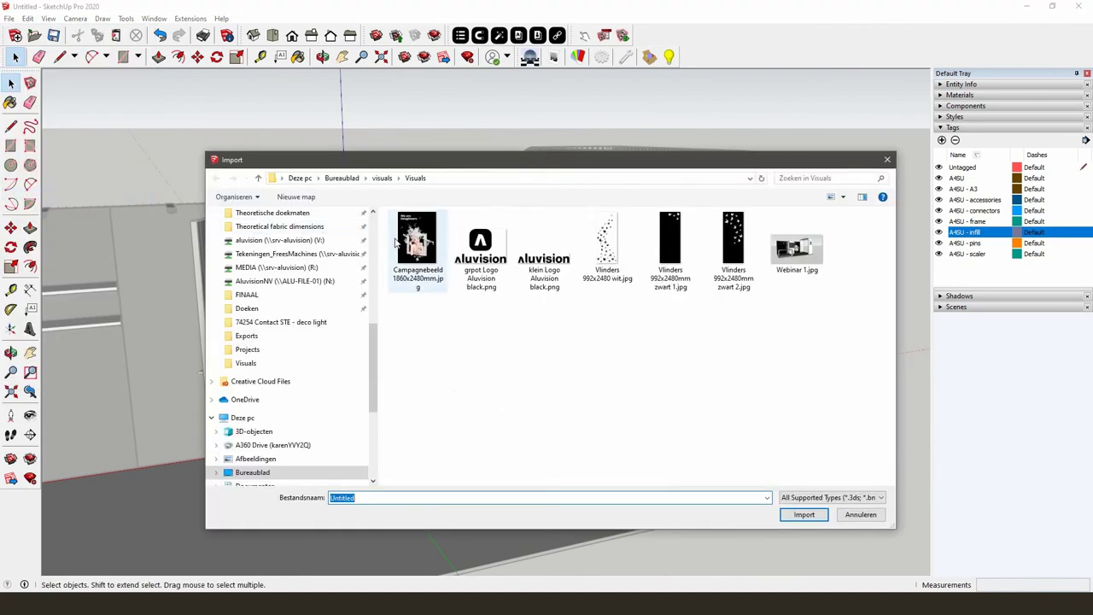
pyautogui.click(803, 553)
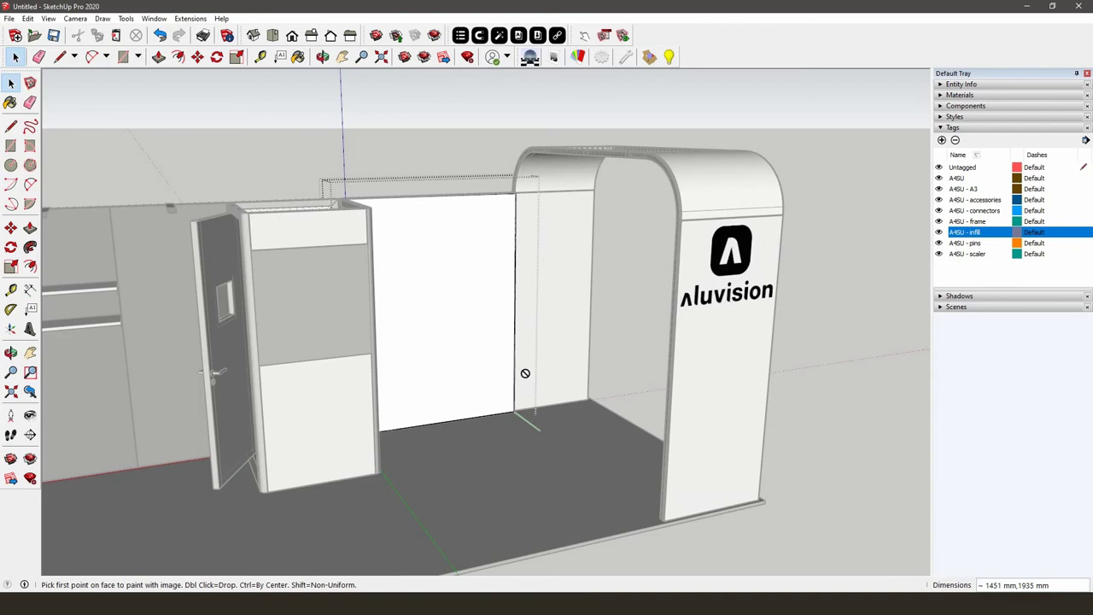
# Apply the campaign image from the back wall panel's lower corner beside the cabin across its full width and close the panel component
pyautogui.moveTo(464, 379); pyautogui.dragTo(134, 366, button='middle')
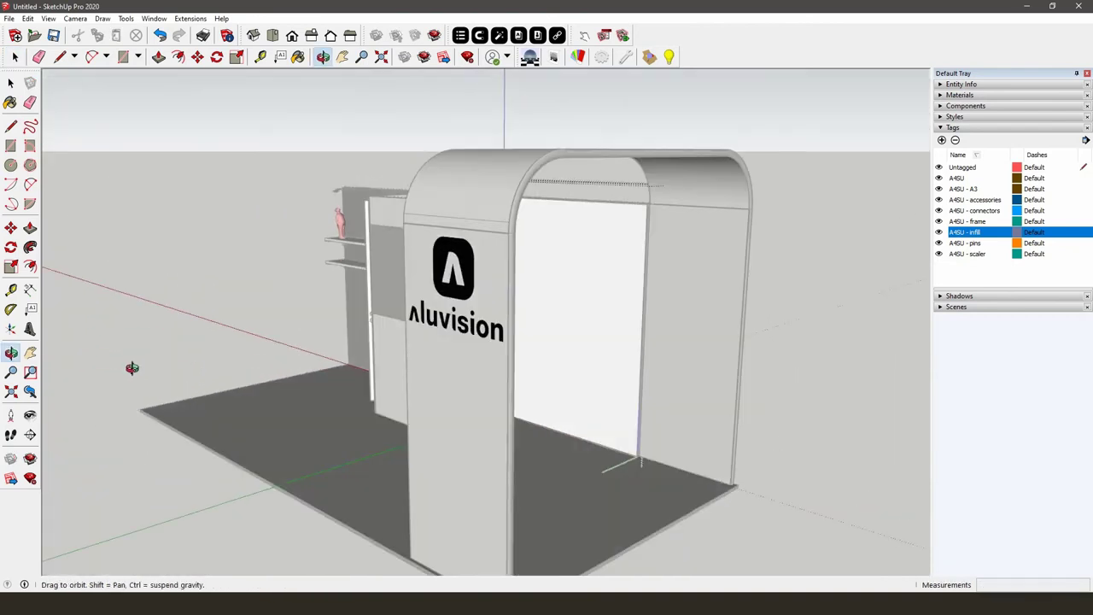
pyautogui.scroll(3, 559, 431)
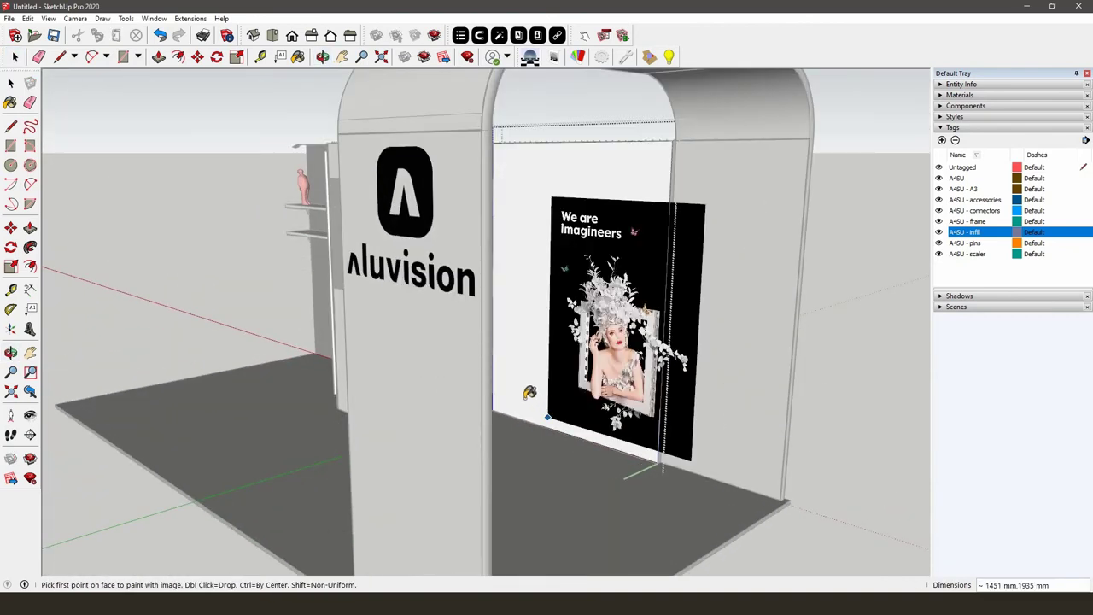
pyautogui.scroll(6, 513, 391)
pyautogui.scroll(8, 458, 424)
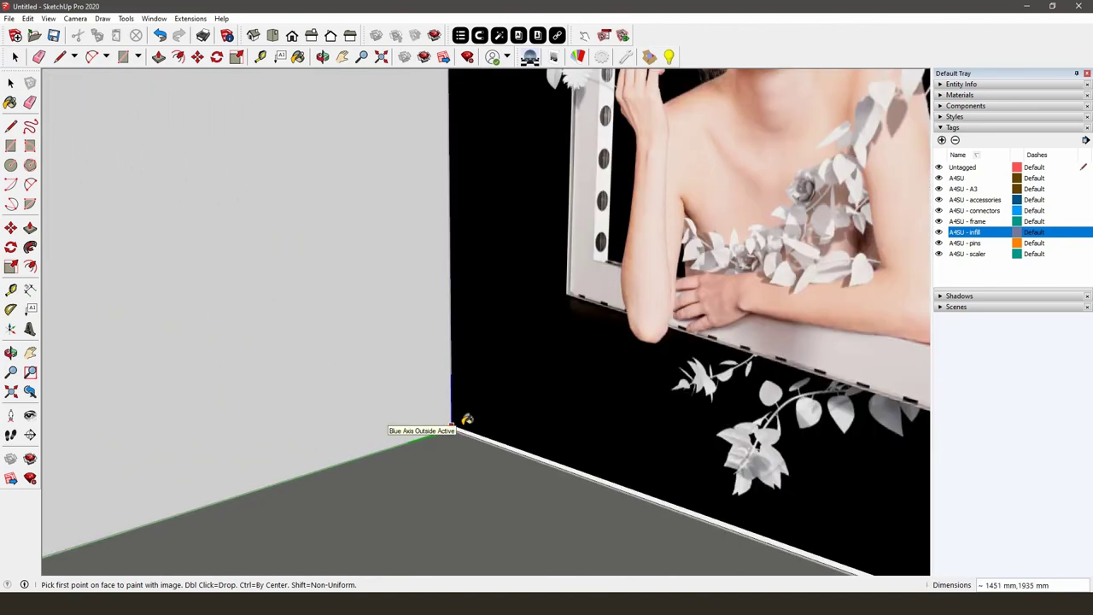
pyautogui.click(454, 426)
pyautogui.scroll(-3, 535, 420)
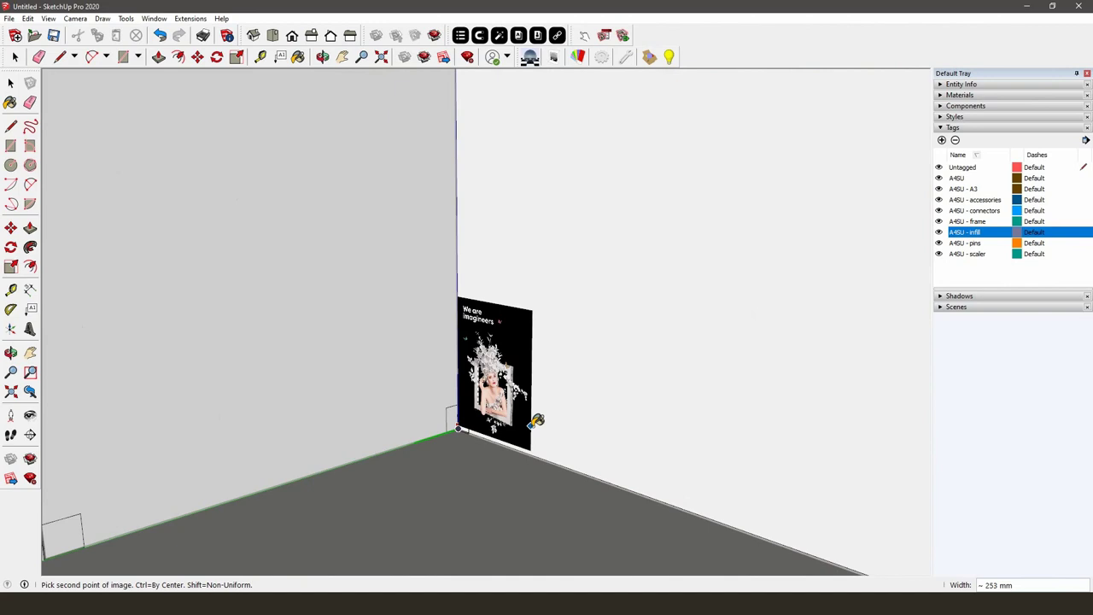
pyautogui.moveTo(593, 419); pyautogui.dragTo(443, 338, button='middle')
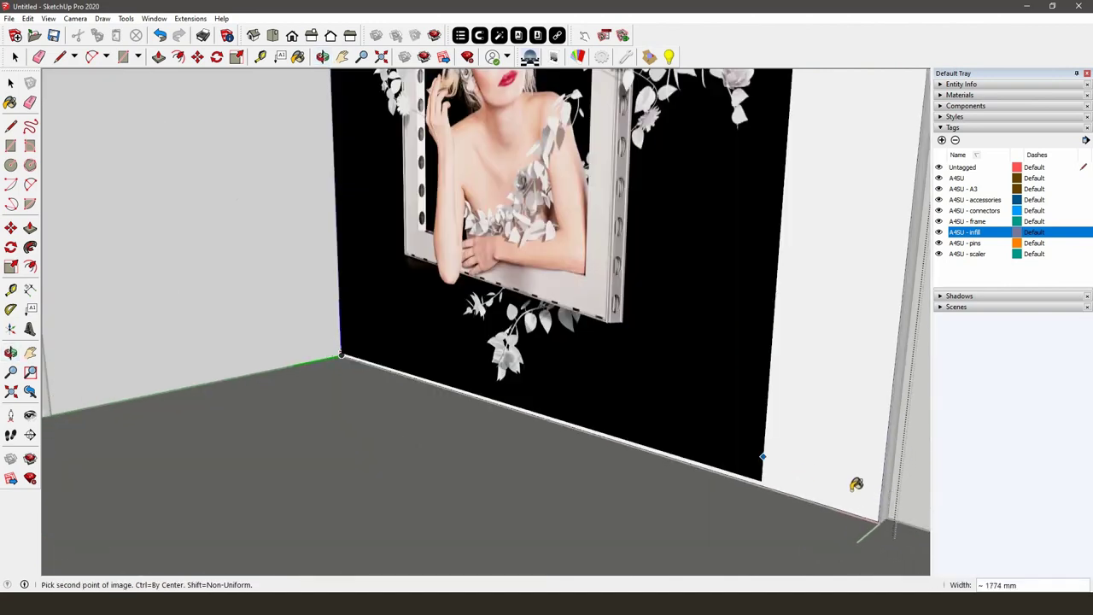
pyautogui.click(882, 494)
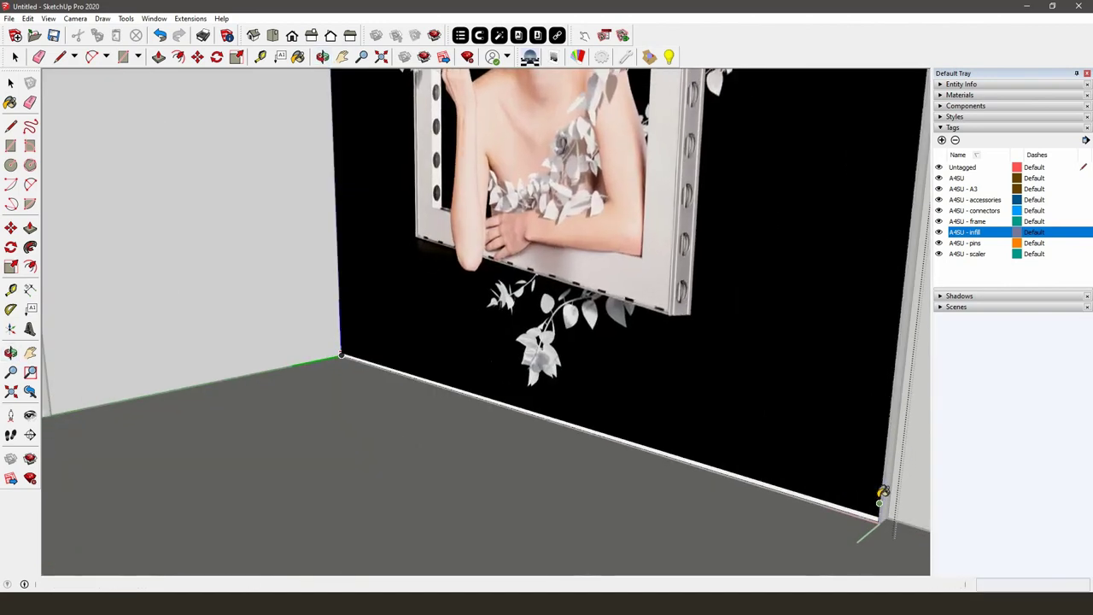
pyautogui.scroll(-3, 556, 415)
pyautogui.scroll(3, 552, 408)
pyautogui.scroll(-3, 553, 407)
pyautogui.moveTo(552, 407); pyautogui.dragTo(817, 498, button='middle')
pyautogui.scroll(2, 816, 495)
pyautogui.scroll(-3, 816, 496)
pyautogui.moveTo(433, 378); pyautogui.dragTo(621, 367, button='middle')
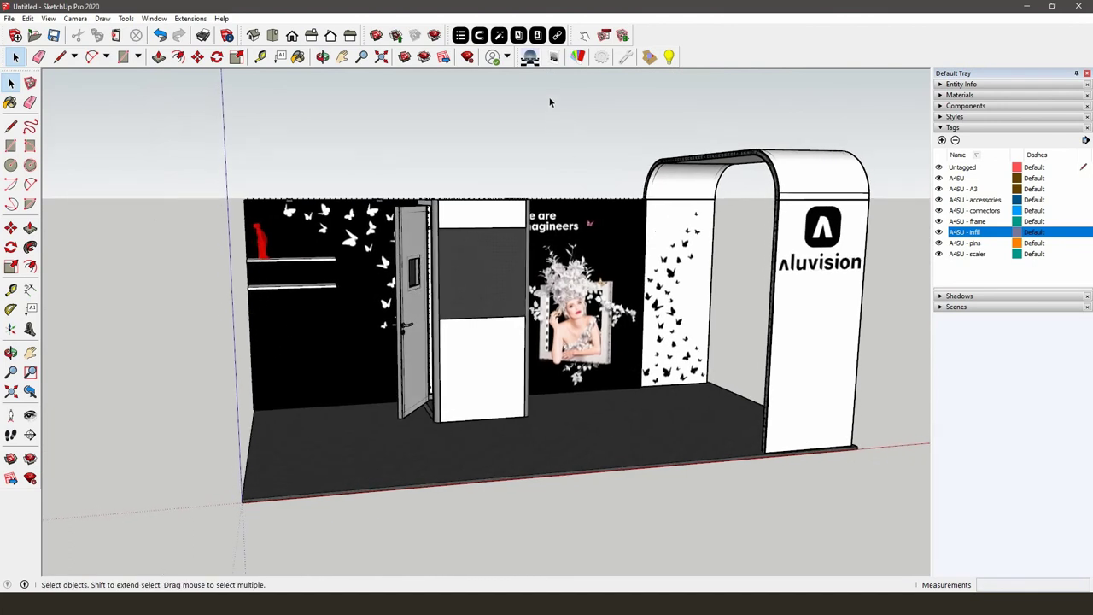
# Load the Looping W/B counter from Aluvision's Readymade & displays collection in 3D Warehouse and place it at the floor's front corner opposite the arch
pyautogui.click(518, 36)
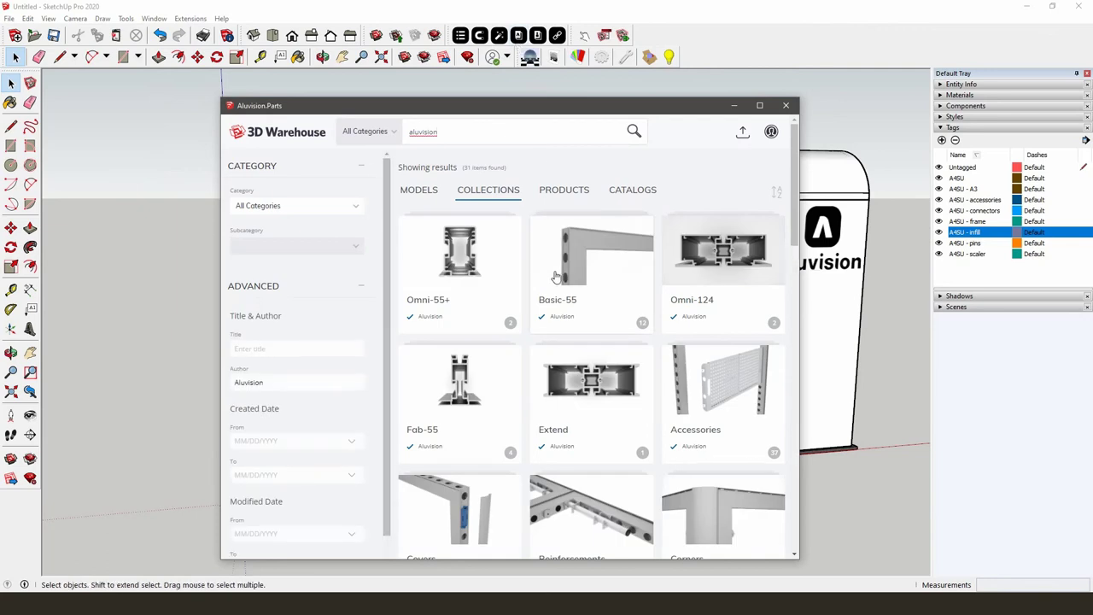
pyautogui.scroll(-3, 555, 277)
pyautogui.click(726, 408)
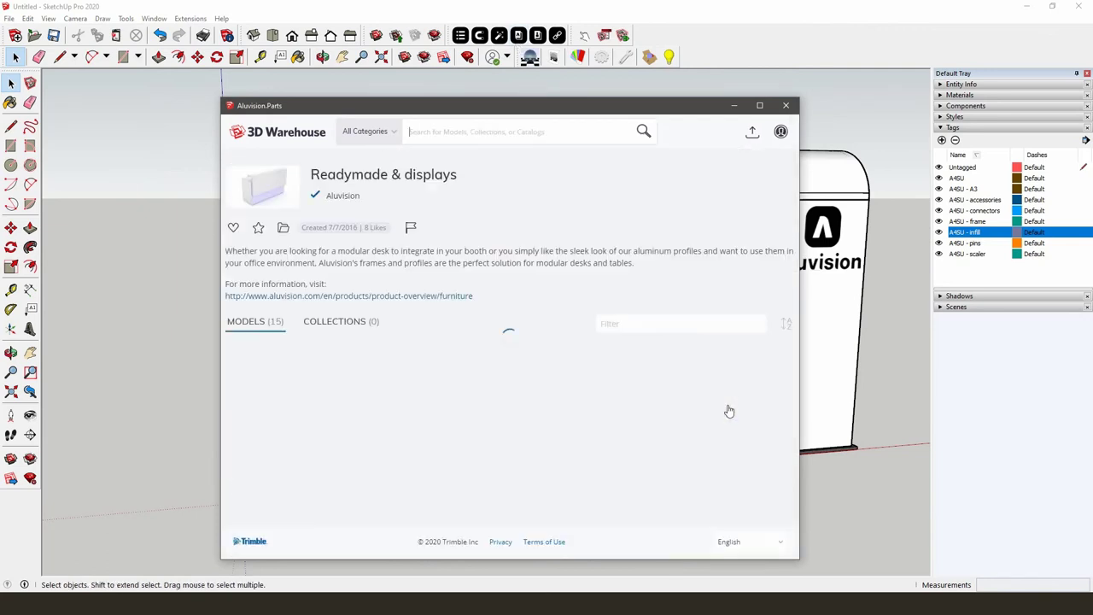
pyautogui.scroll(-3, 636, 376)
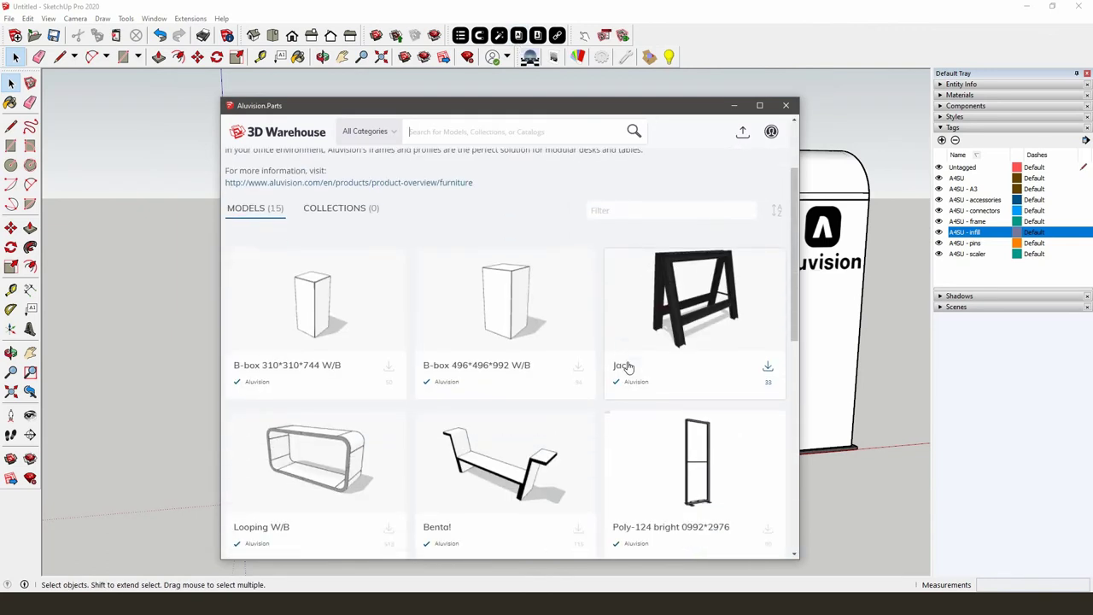
pyautogui.click(388, 416)
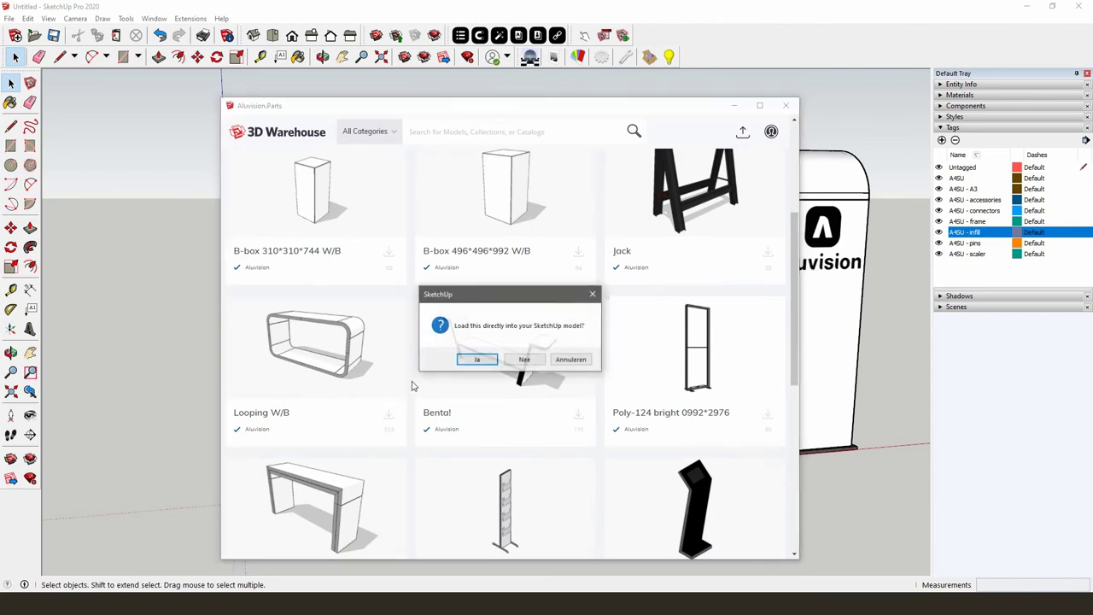
pyautogui.click(470, 361)
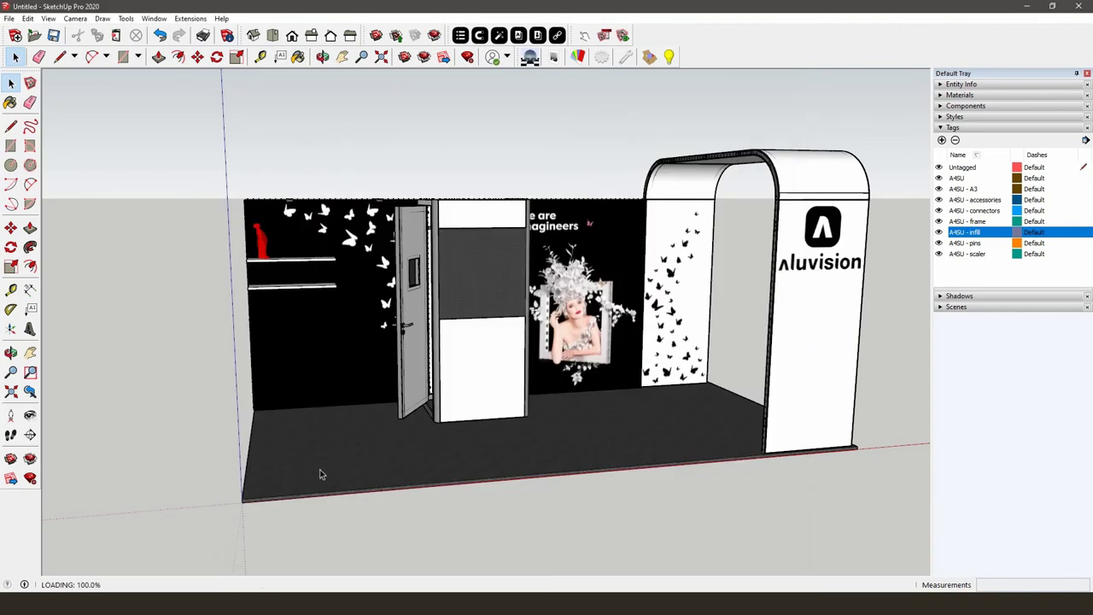
pyautogui.click(263, 479)
pyautogui.moveTo(320, 415); pyautogui.dragTo(500, 490, button='middle')
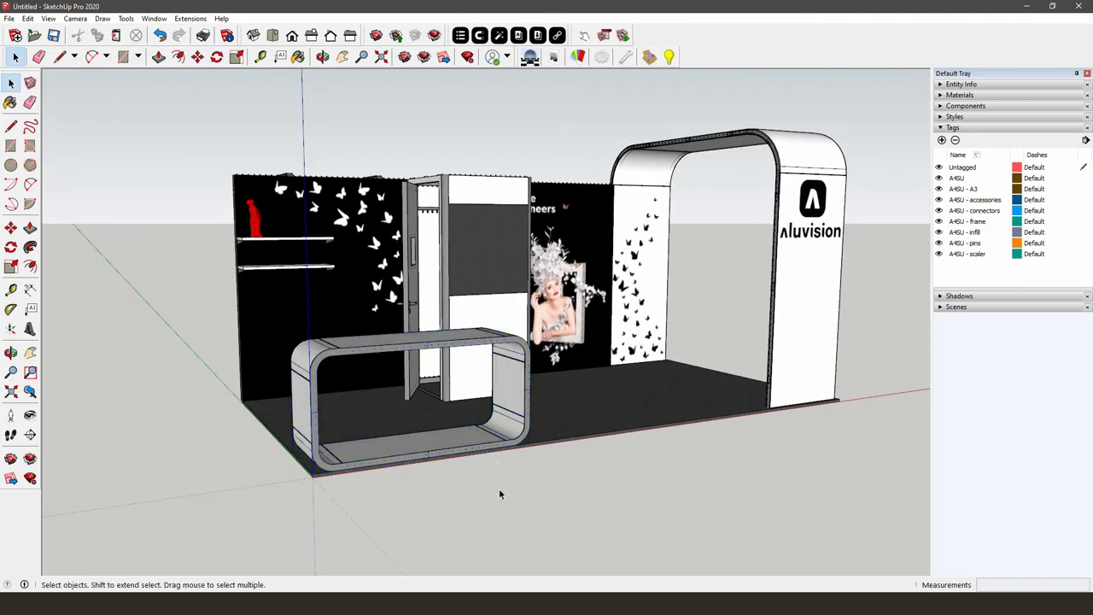
pyautogui.click(495, 484)
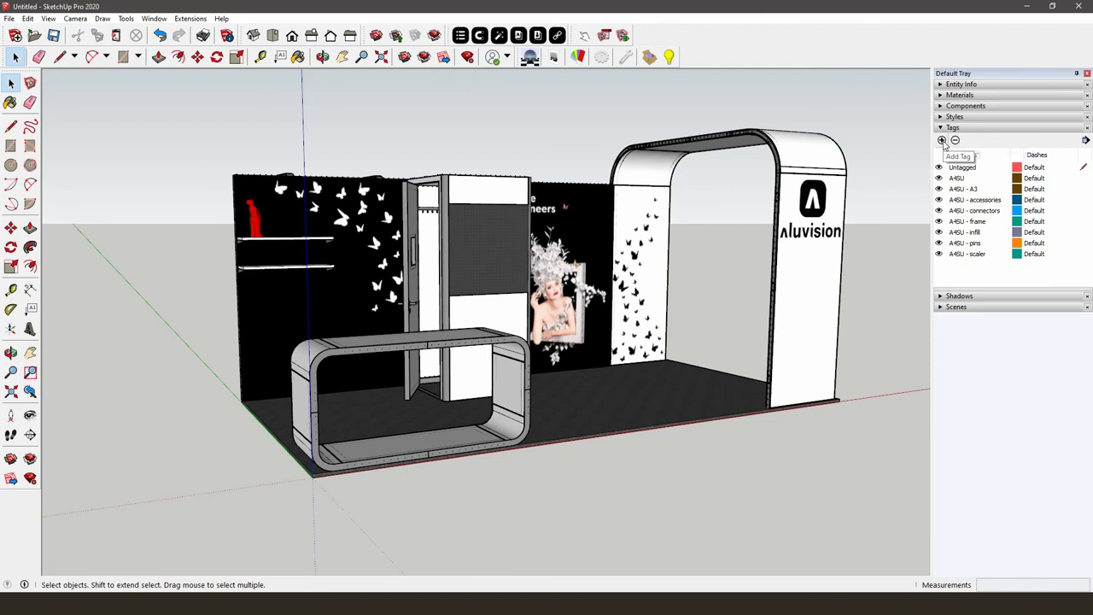
# Create a tag named Floor and assign the booth's floor group to it
pyautogui.click(942, 140)
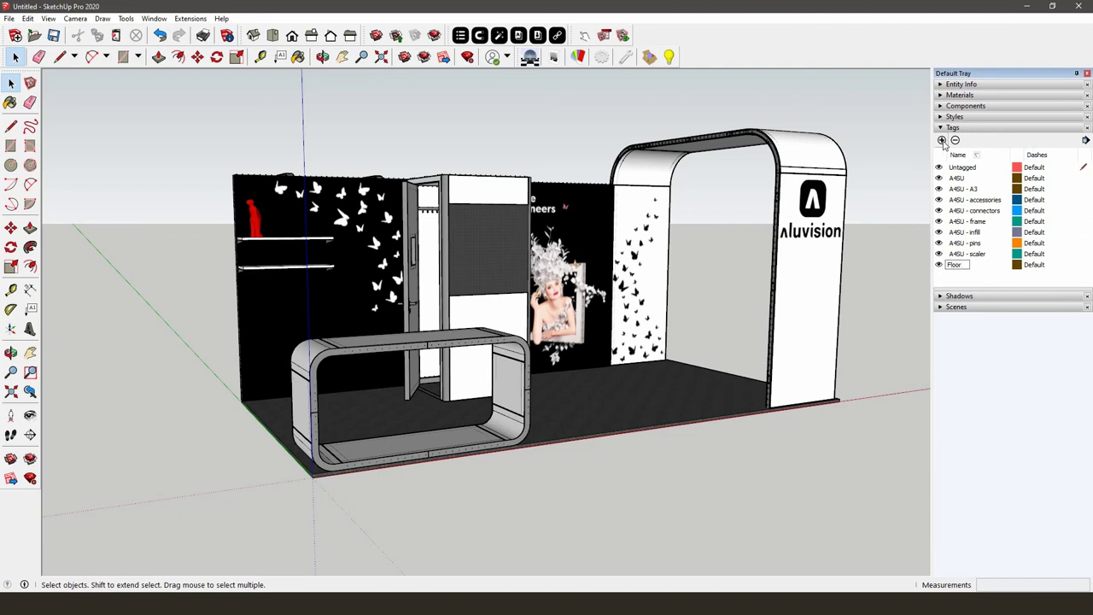
pyautogui.click(718, 391)
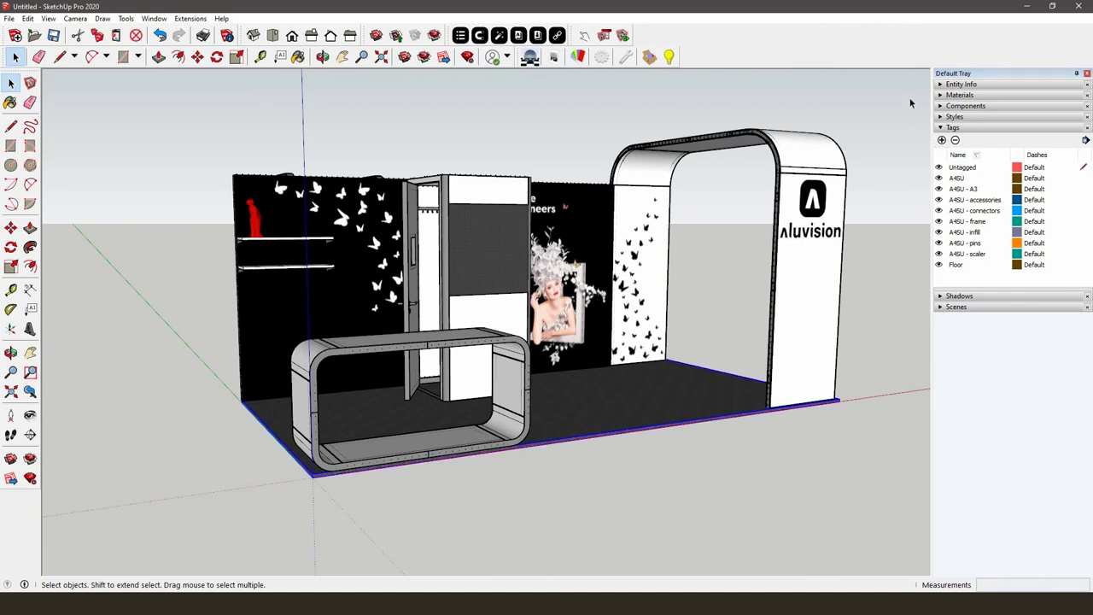
pyautogui.click(944, 85)
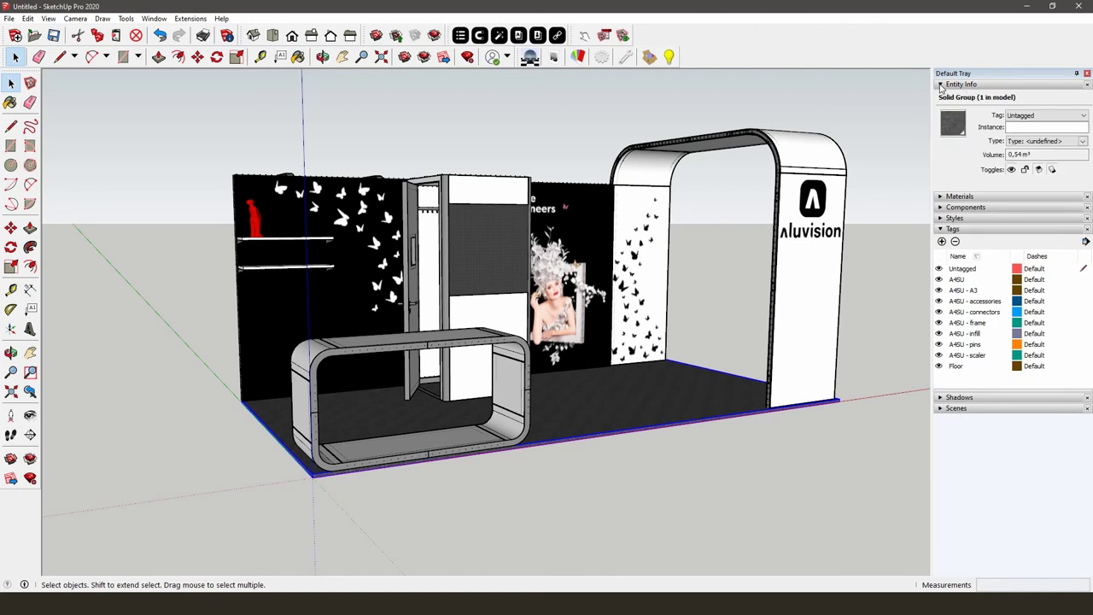
pyautogui.click(1082, 116)
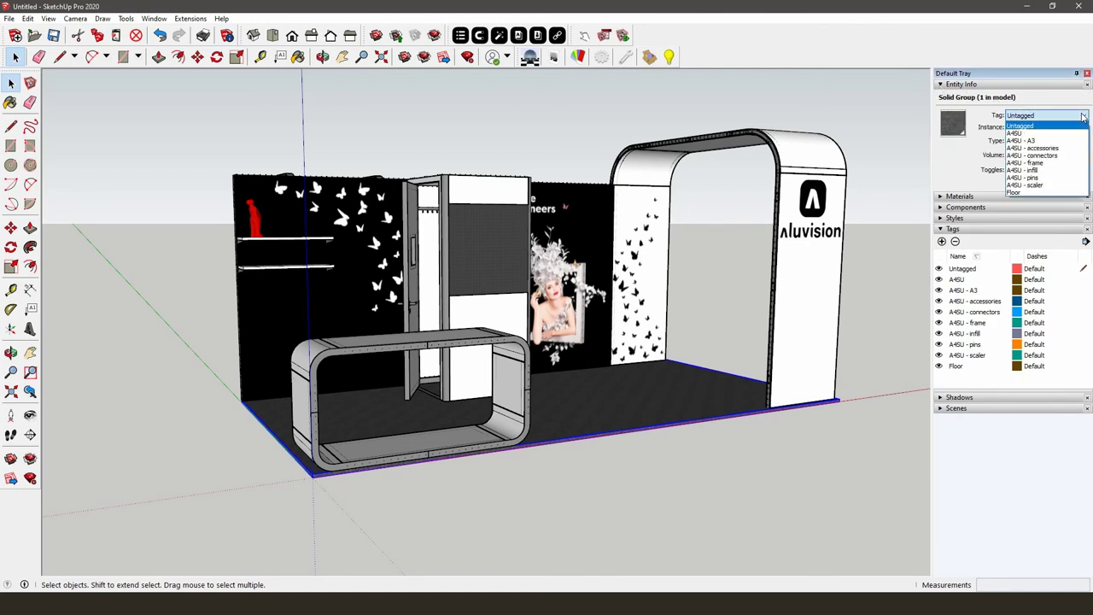
pyautogui.click(1035, 192)
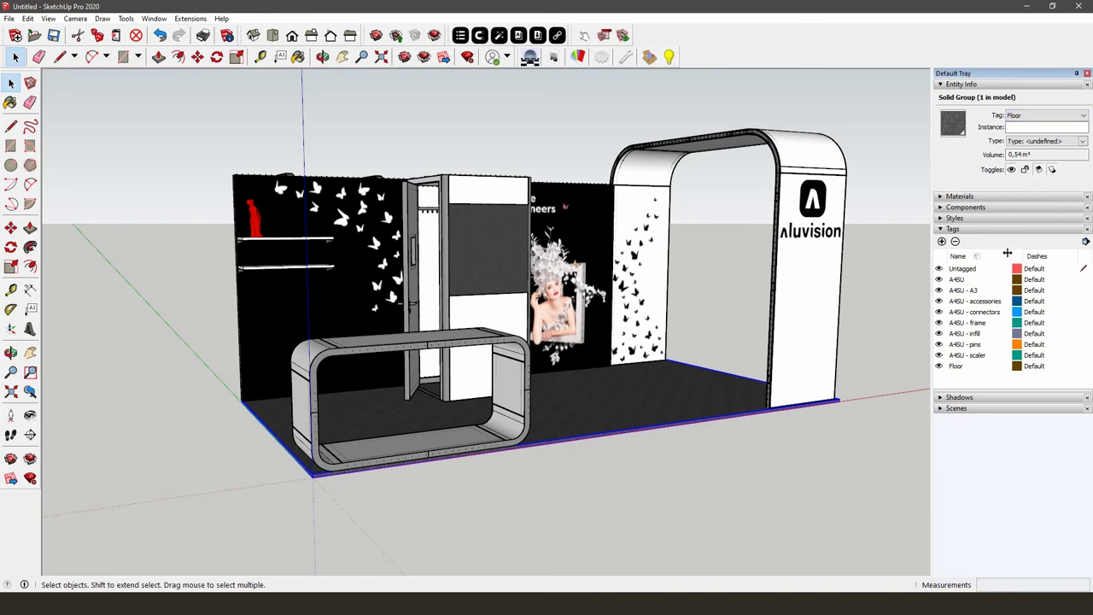
# Hide the Floor tag and show it again to check which geometry it controls
pyautogui.click(938, 366)
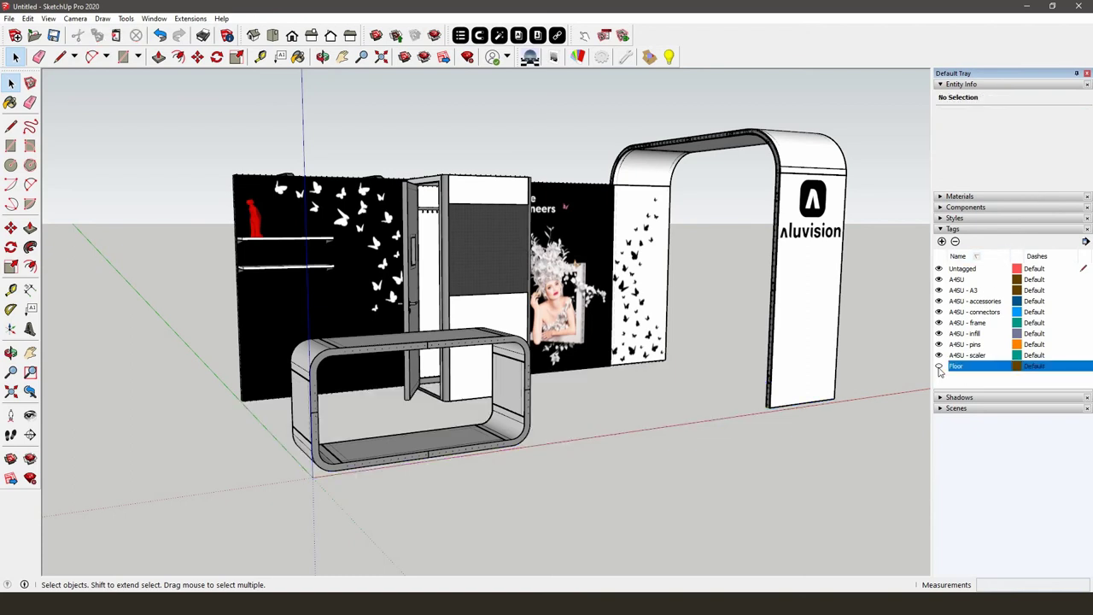
pyautogui.click(938, 366)
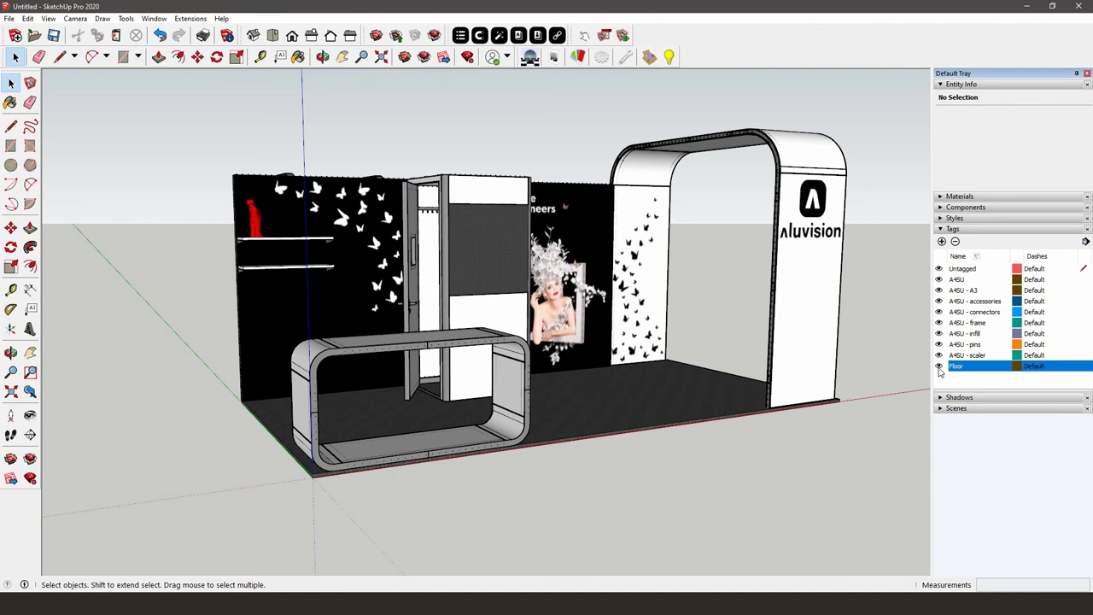
pyautogui.click(948, 229)
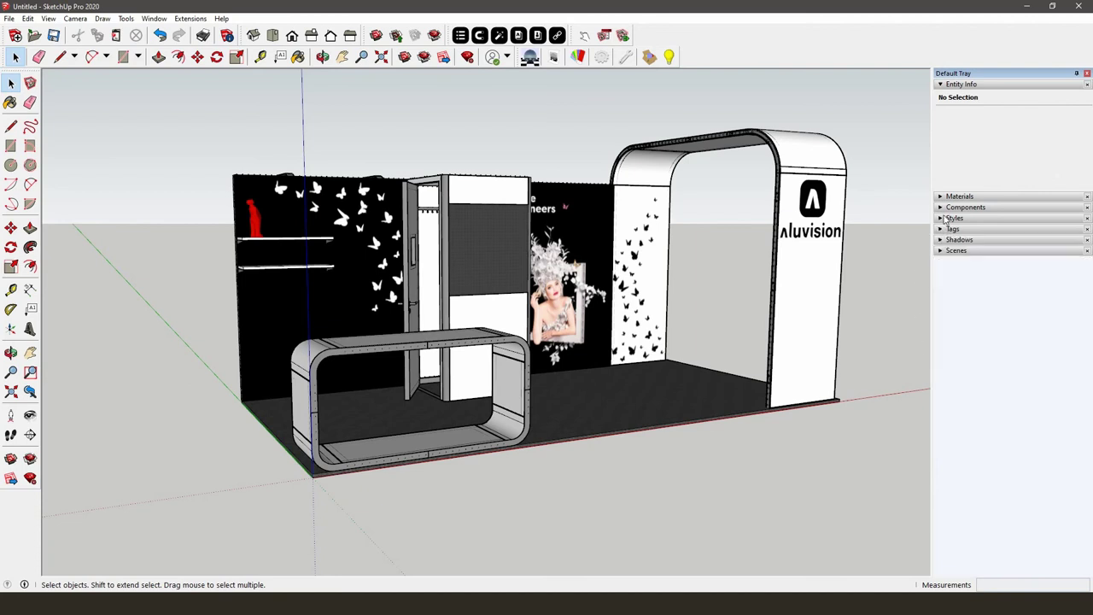
pyautogui.click(945, 84)
# Save a scene of the whole booth from an angled front view with the counter in the foreground
pyautogui.click(940, 150)
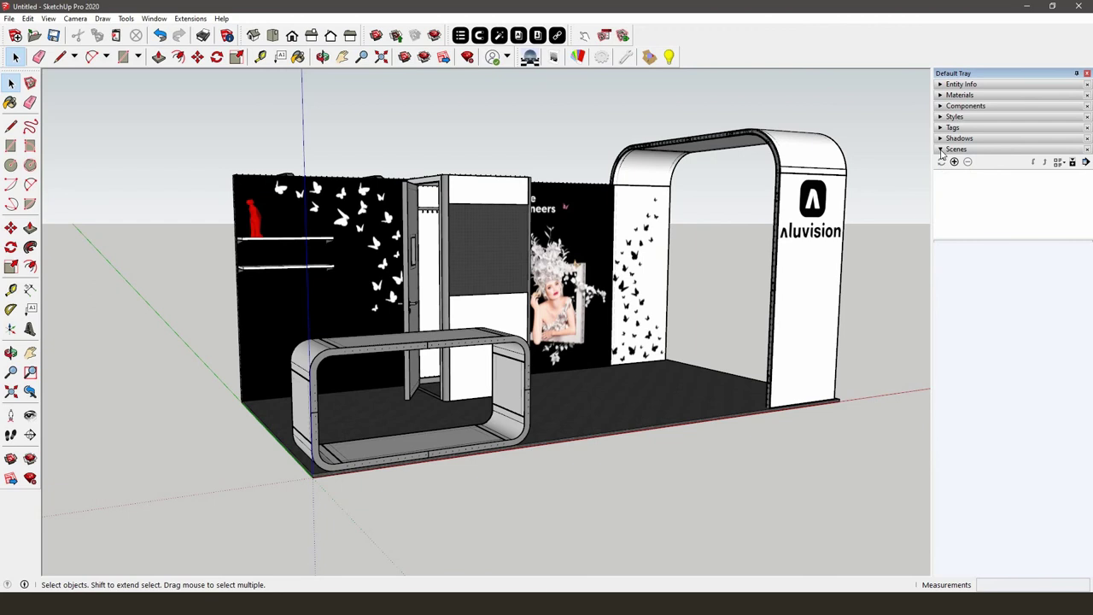
pyautogui.moveTo(843, 222); pyautogui.dragTo(749, 250, button='middle')
pyautogui.scroll(2, 754, 253)
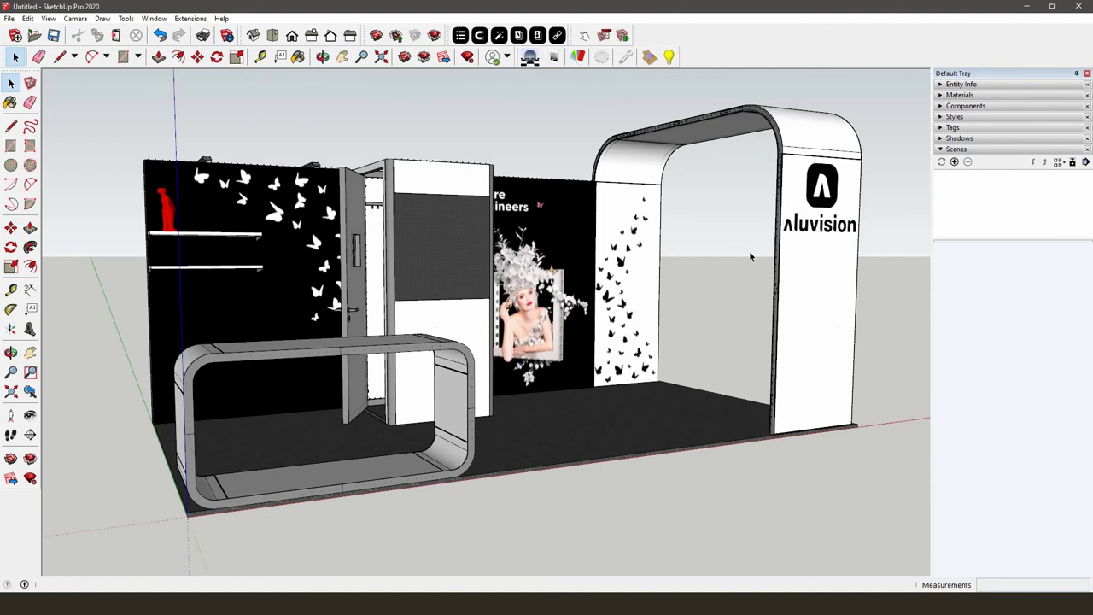
pyautogui.click(954, 162)
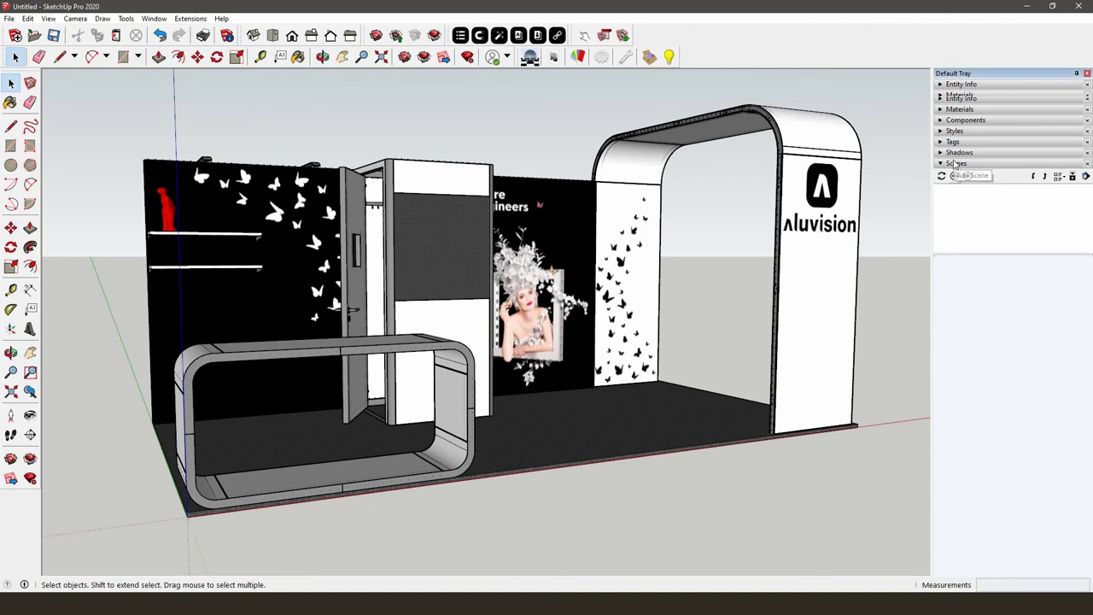
pyautogui.click(954, 175)
# Save two more scenes, one from a nearly frontal view and one looking into the booth from the arch's end
pyautogui.moveTo(826, 245); pyautogui.dragTo(725, 247, button='middle')
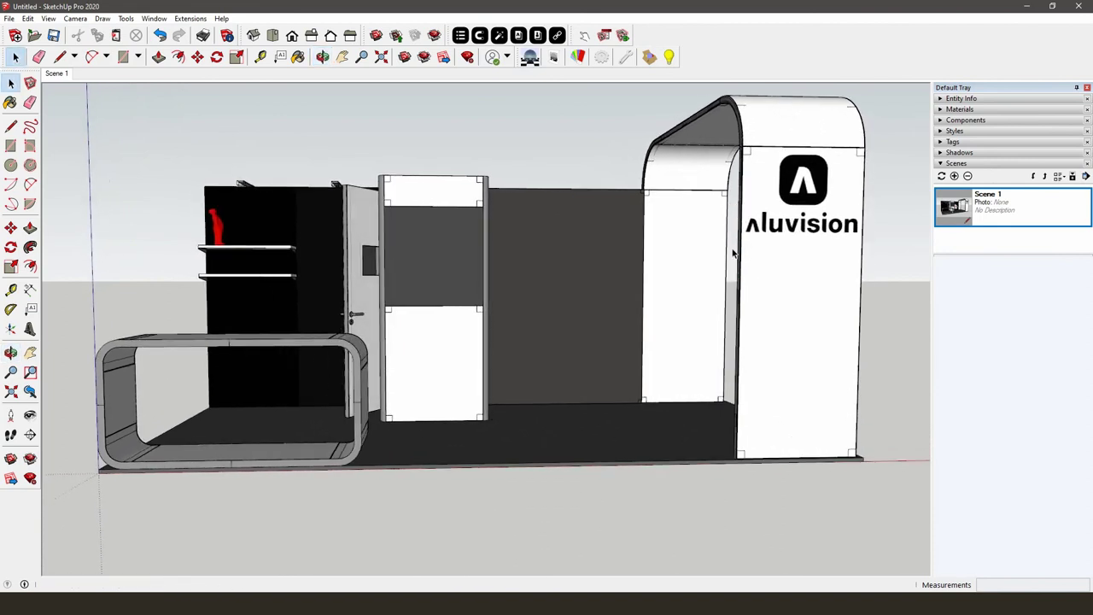
pyautogui.click(954, 175)
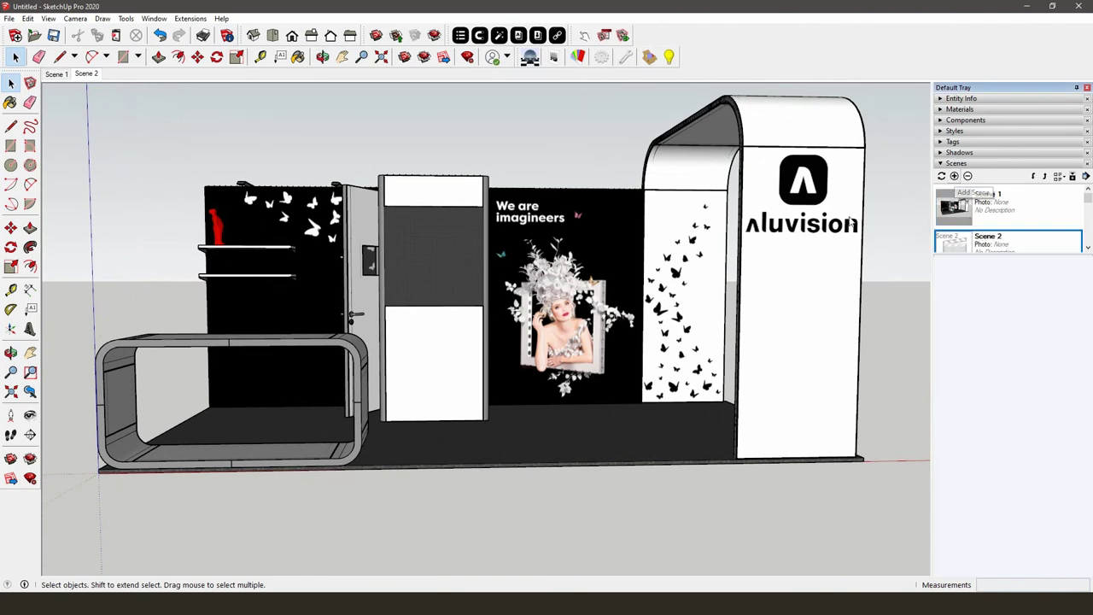
pyautogui.moveTo(819, 261); pyautogui.dragTo(504, 321, button='middle')
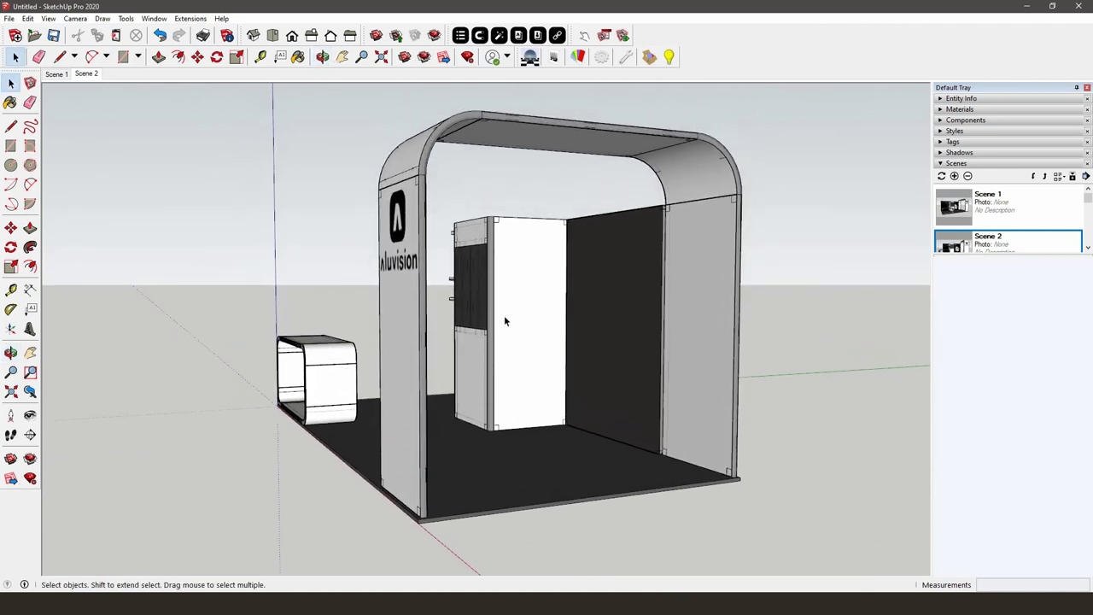
pyautogui.click(954, 176)
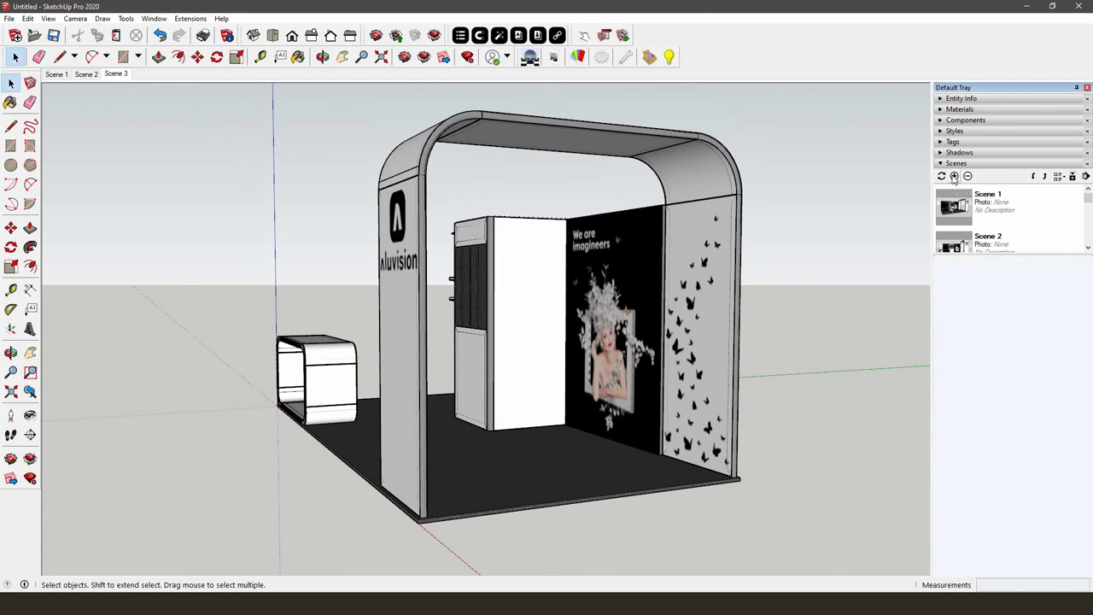
# Step through Scene 1, Scene 2 and Scene 3 to check the saved booth views
pyautogui.click(58, 75)
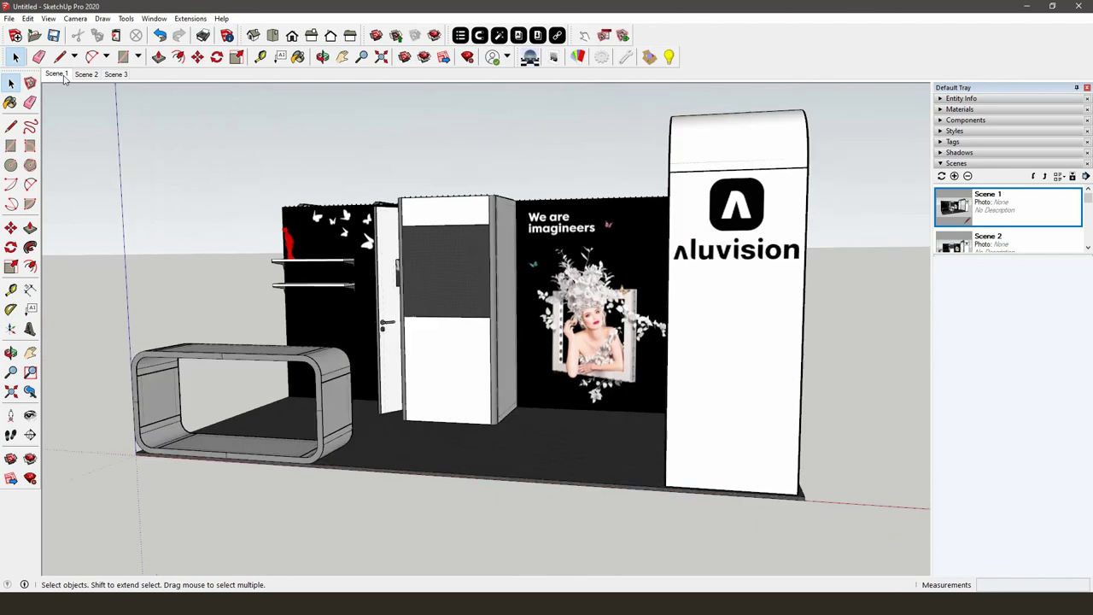
pyautogui.click(86, 75)
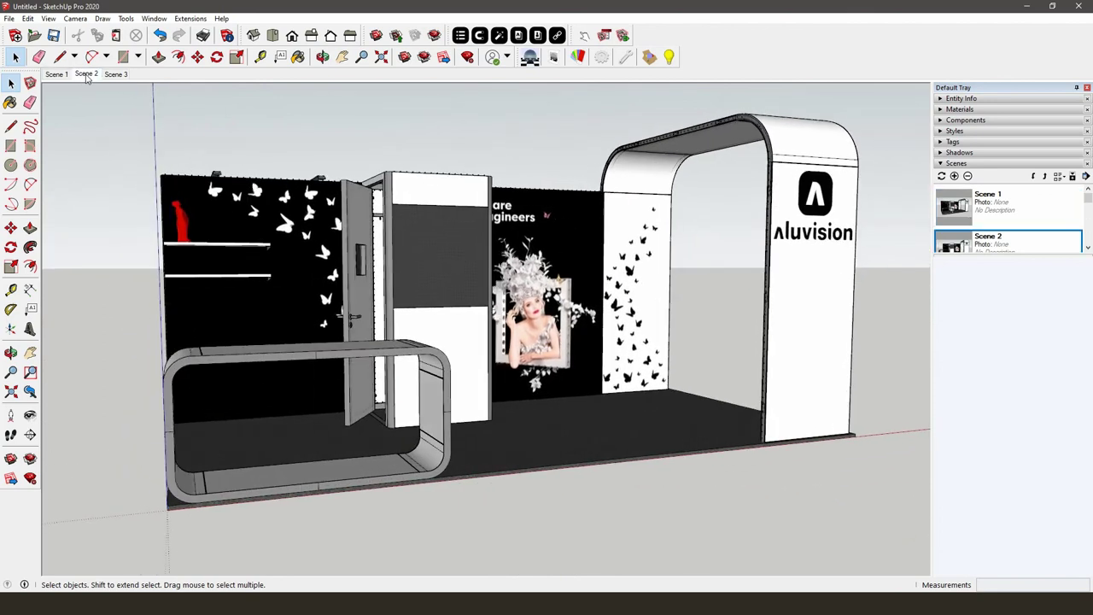
pyautogui.click(111, 75)
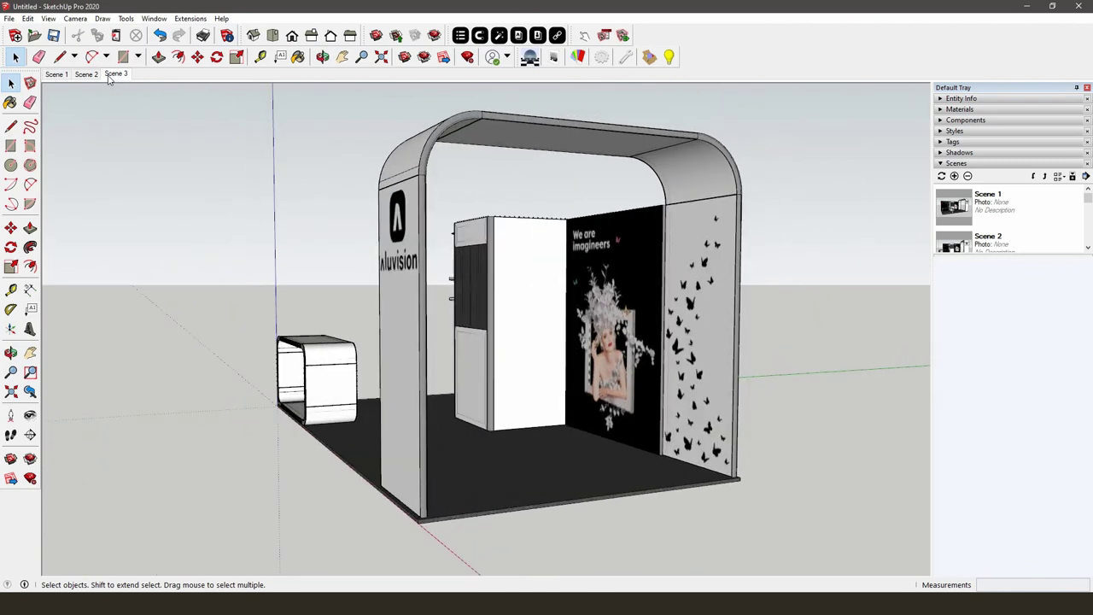
# Export the Scene 3 view as a 2D graphic in JPEG format, named Untitled.jpg, to the Visuals folder
pyautogui.click(9, 19)
pyautogui.moveTo(52, 208)
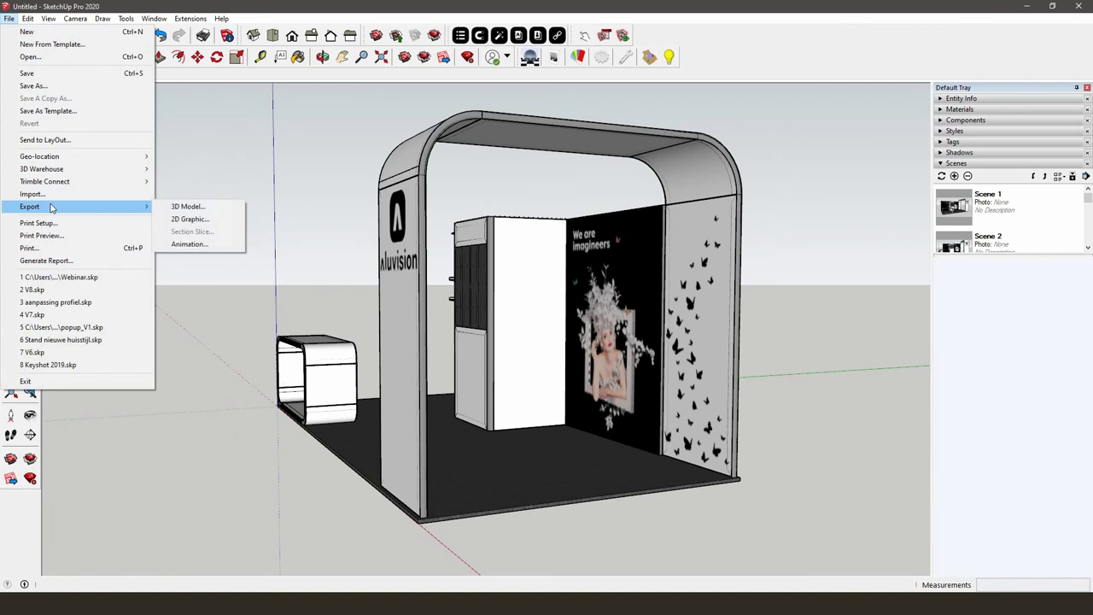
pyautogui.click(176, 219)
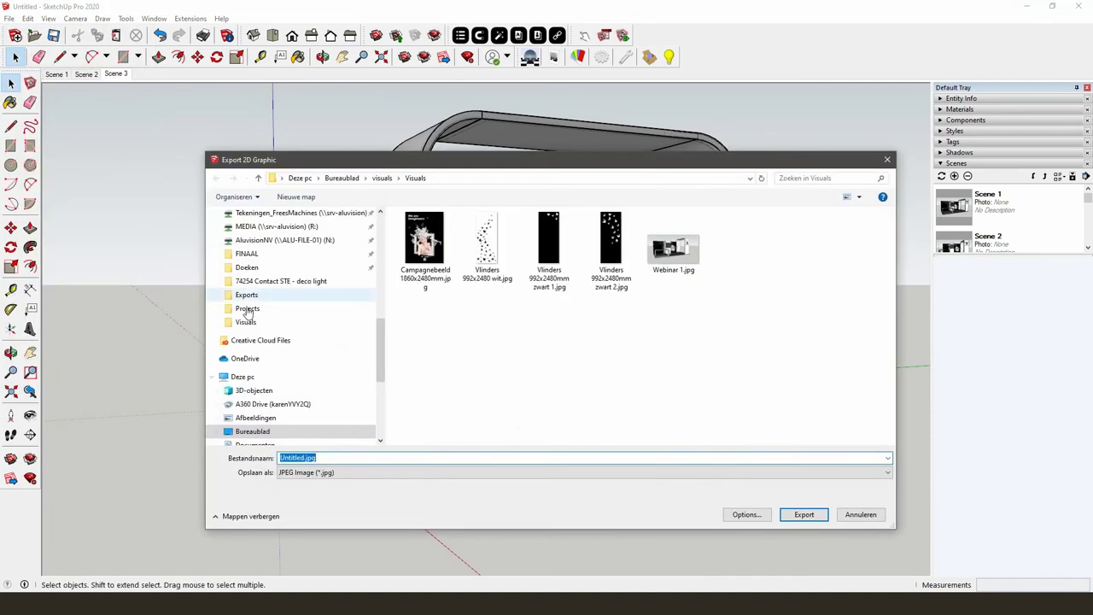
pyautogui.click(317, 472)
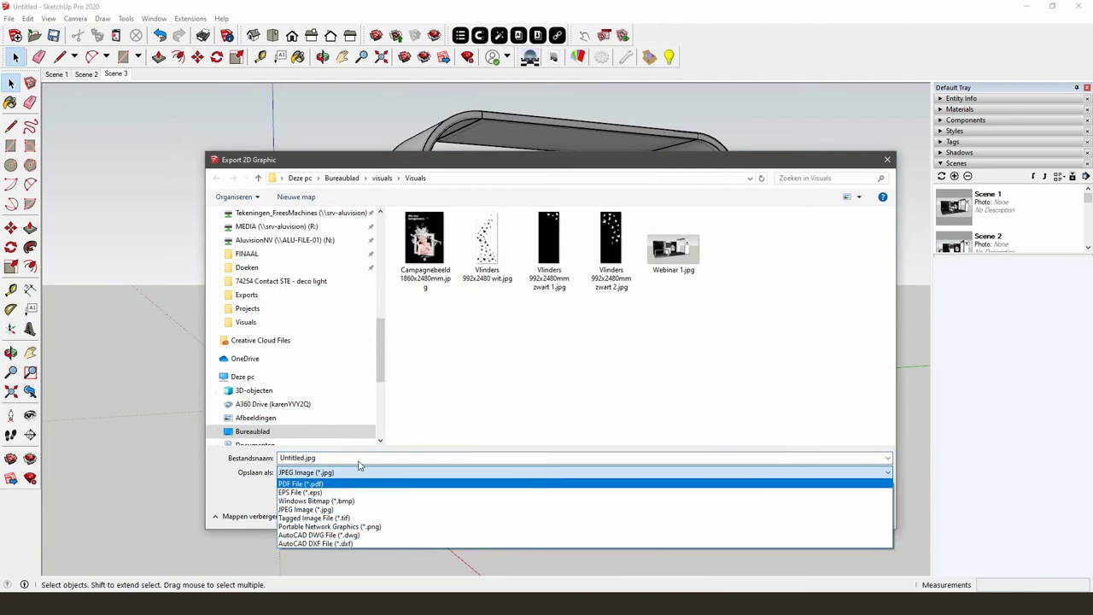
pyautogui.click(359, 466)
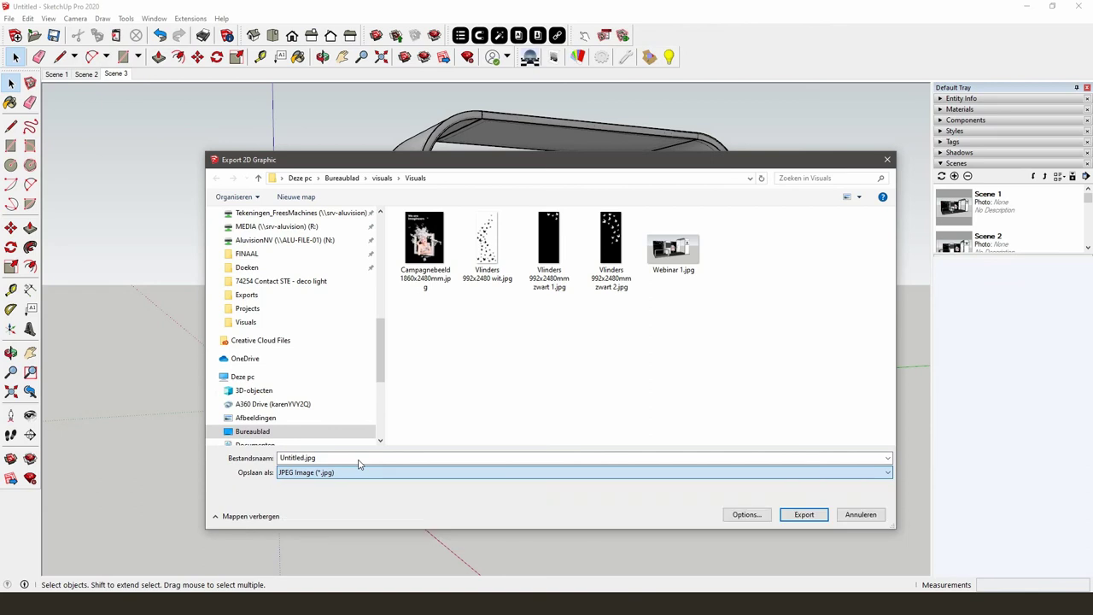
pyautogui.click(804, 517)
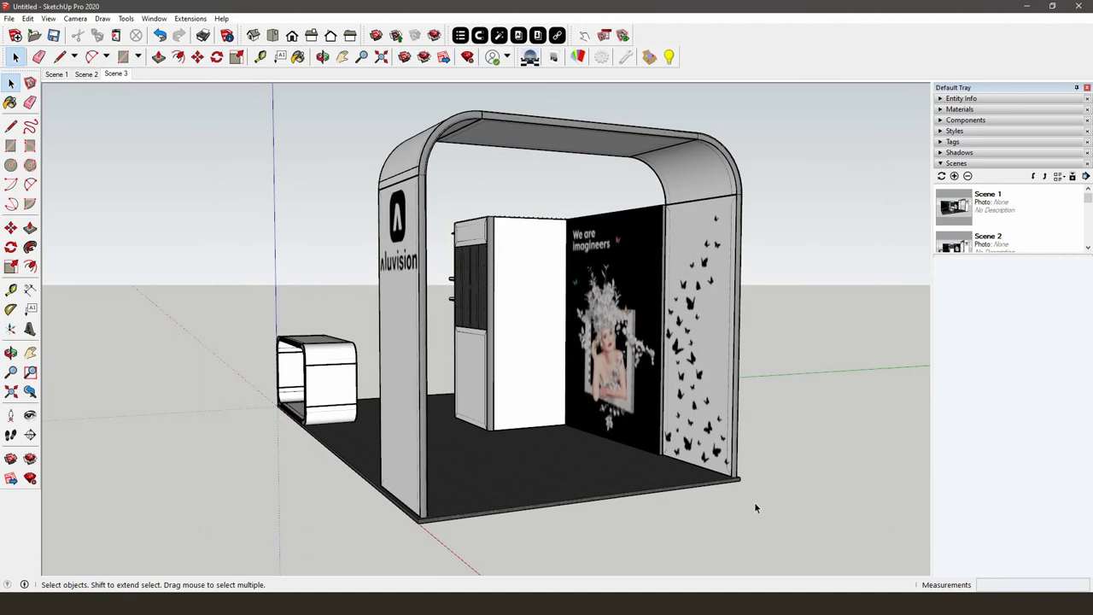
# Recall Scene 1 and export the scene animation as the MP4 H.264 video Untitled.mp4 in the Visuals folder
pyautogui.click(56, 74)
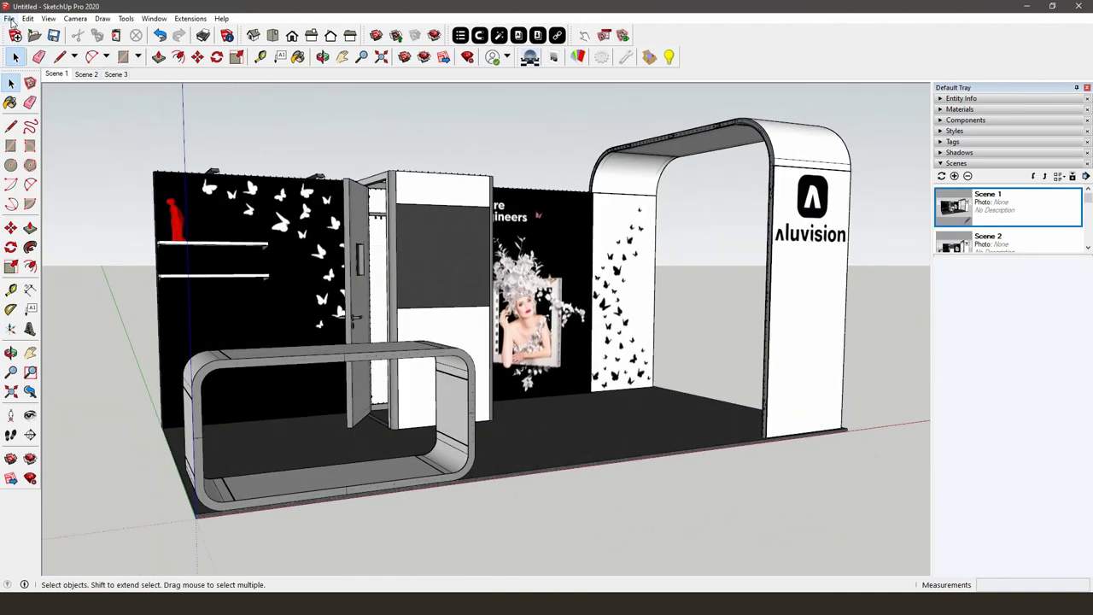
pyautogui.click(11, 19)
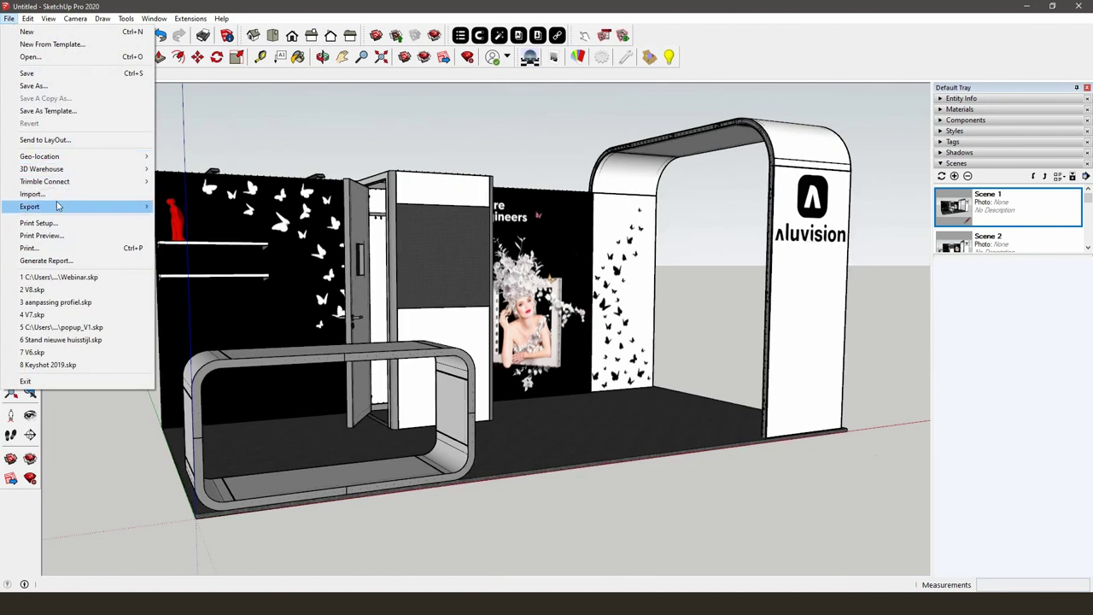
pyautogui.moveTo(60, 207)
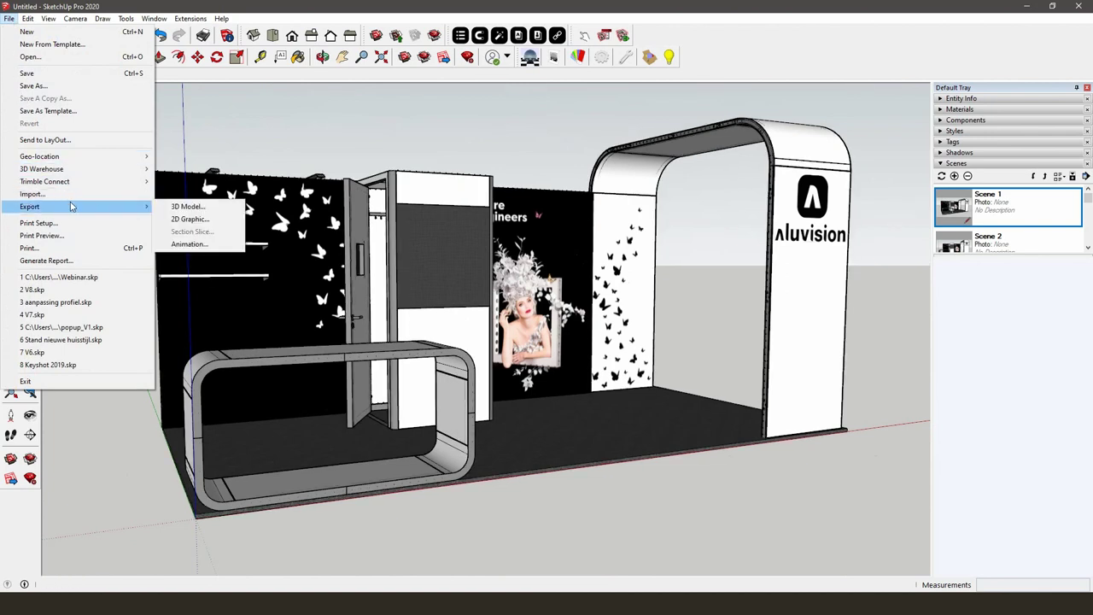
pyautogui.click(180, 245)
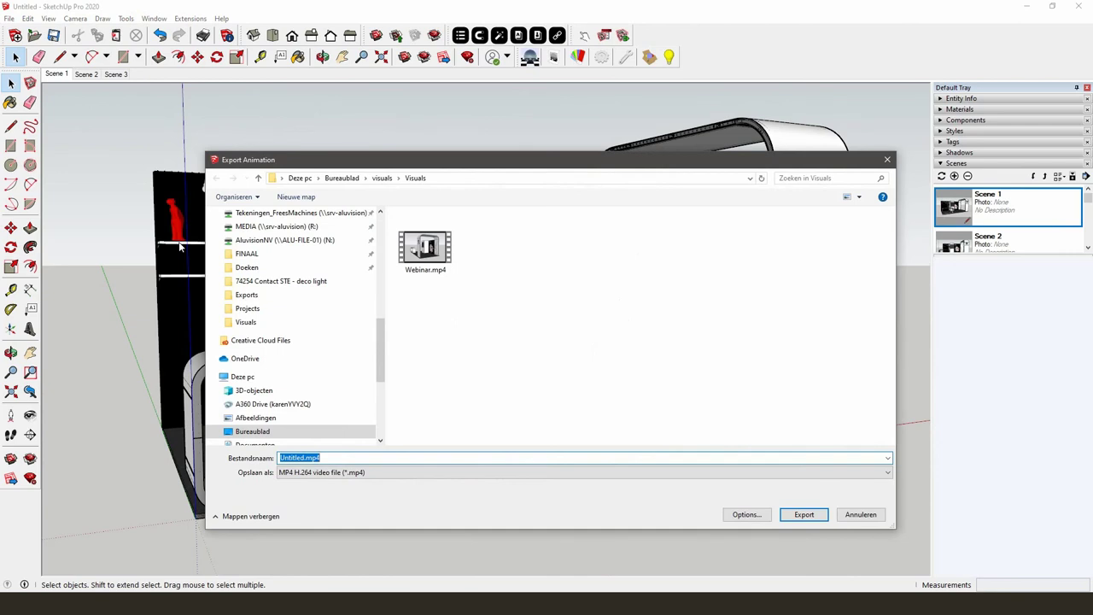
pyautogui.click(799, 516)
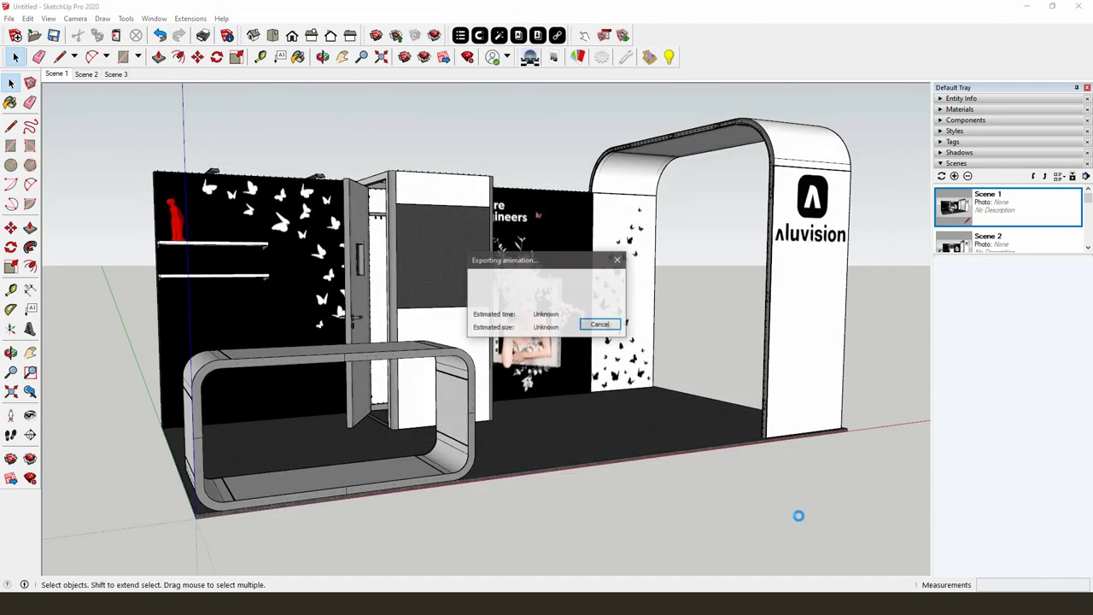
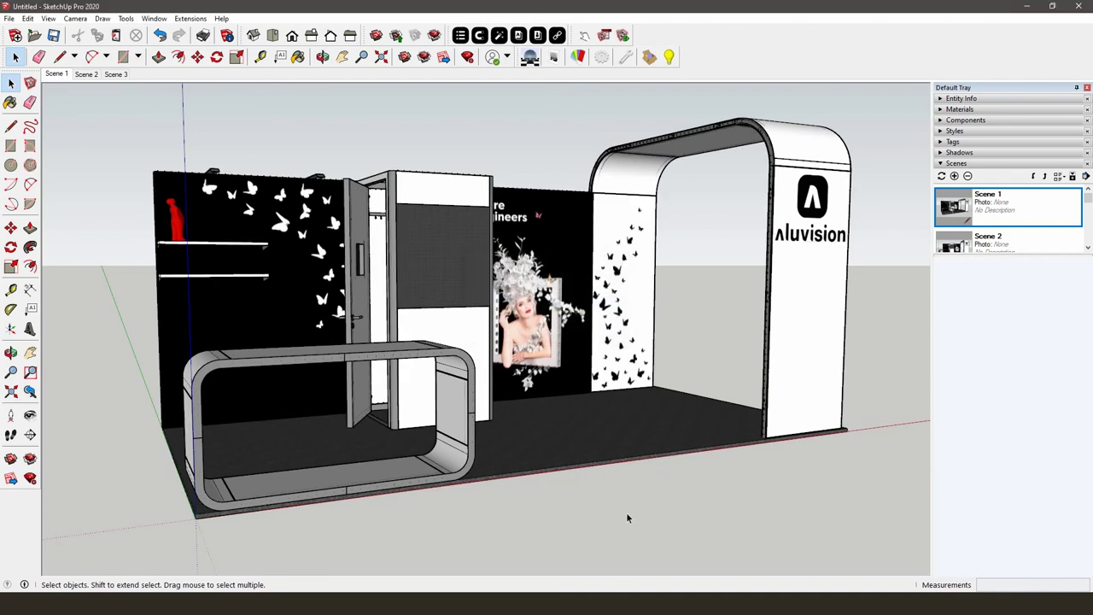
# Switch to the Visuals folder in File Explorer, watch the exported Untitled.mp4, and return to the SketchUp model
pyautogui.hotkey('alt', 'Tab')
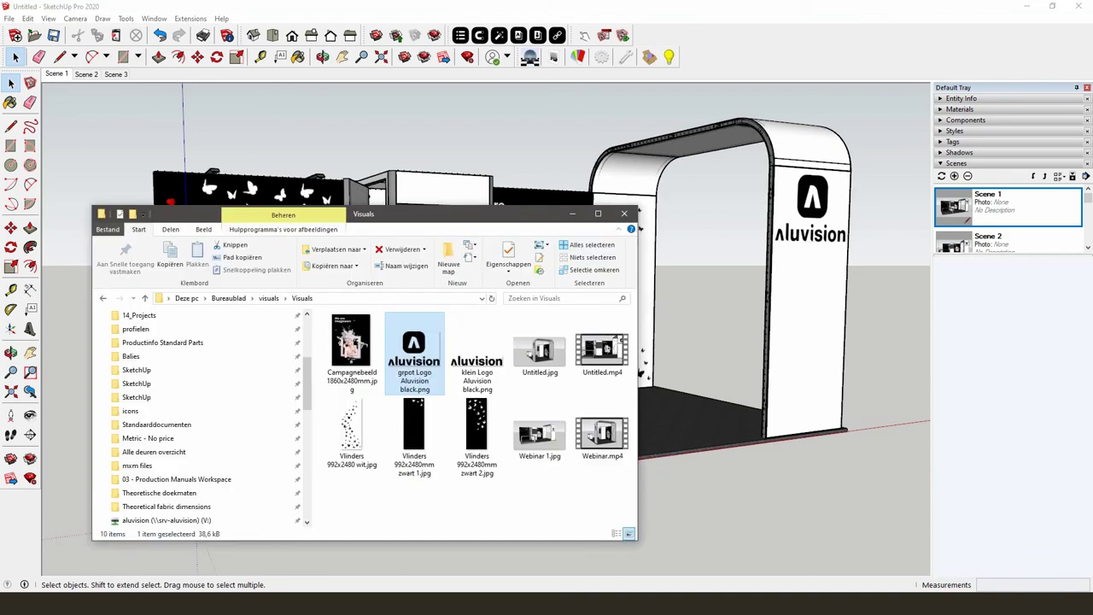
pyautogui.doubleClick(603, 351)
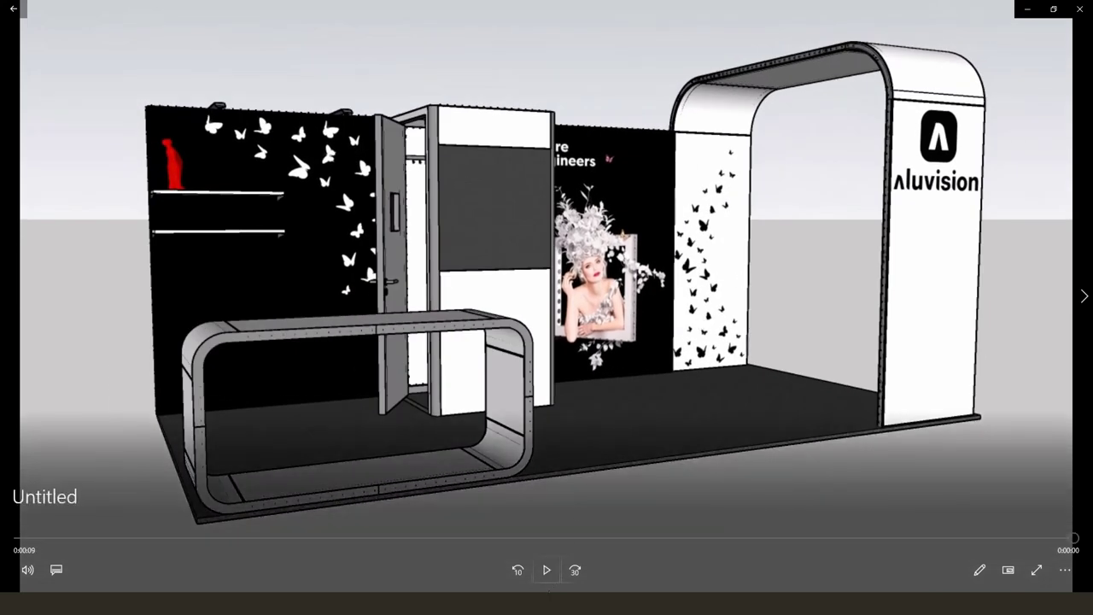
pyautogui.click(566, 554)
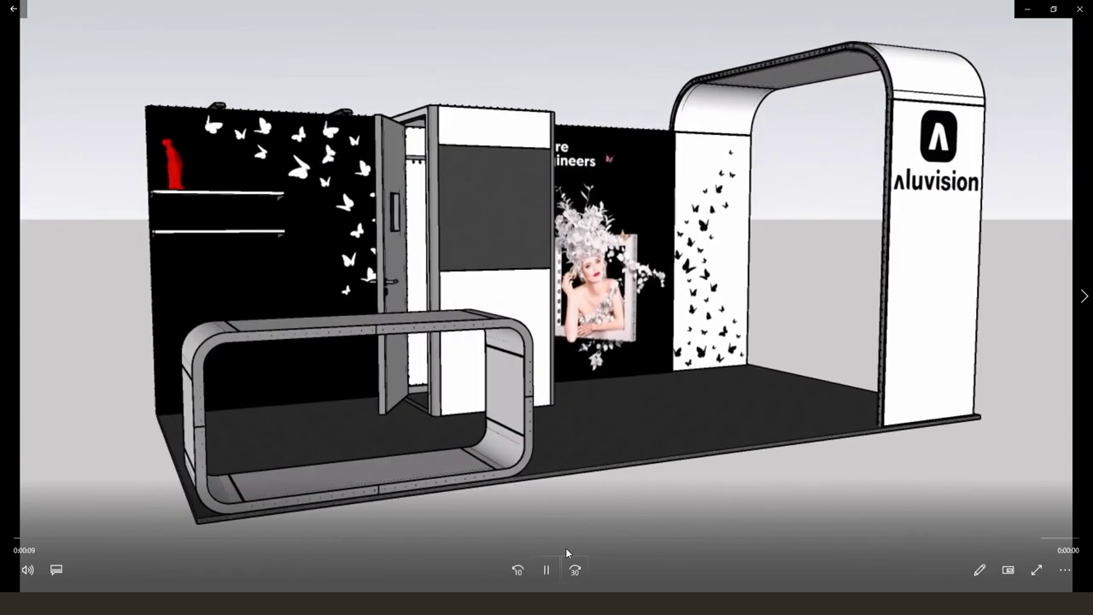
pyautogui.click(1080, 8)
pyautogui.click(571, 215)
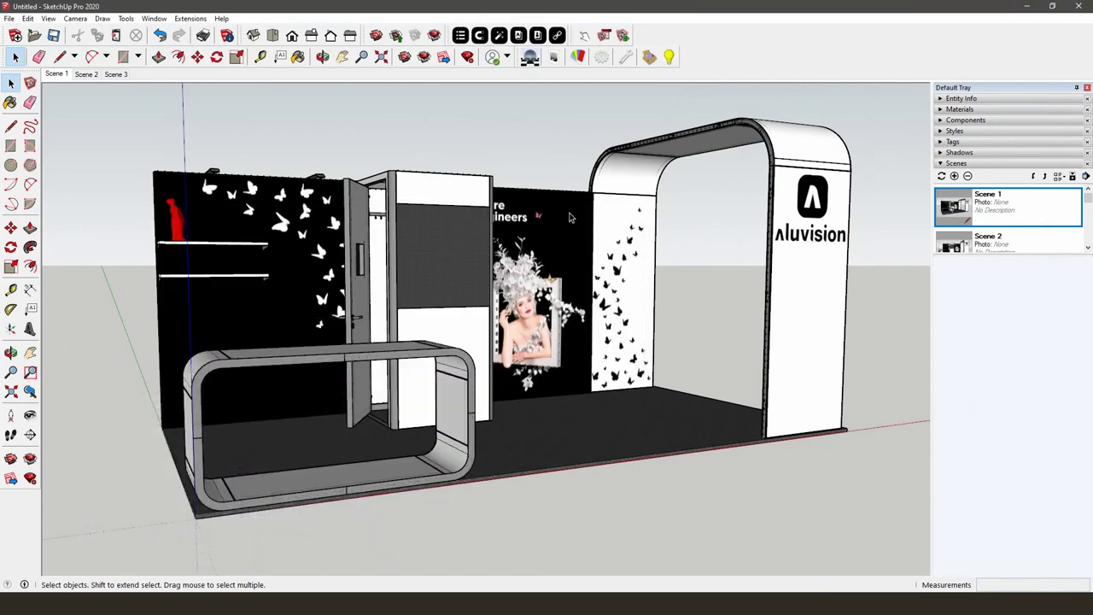
# Generate the Aluvision quote for the booth and review its product list through to the Hi-LED section
pyautogui.click(459, 37)
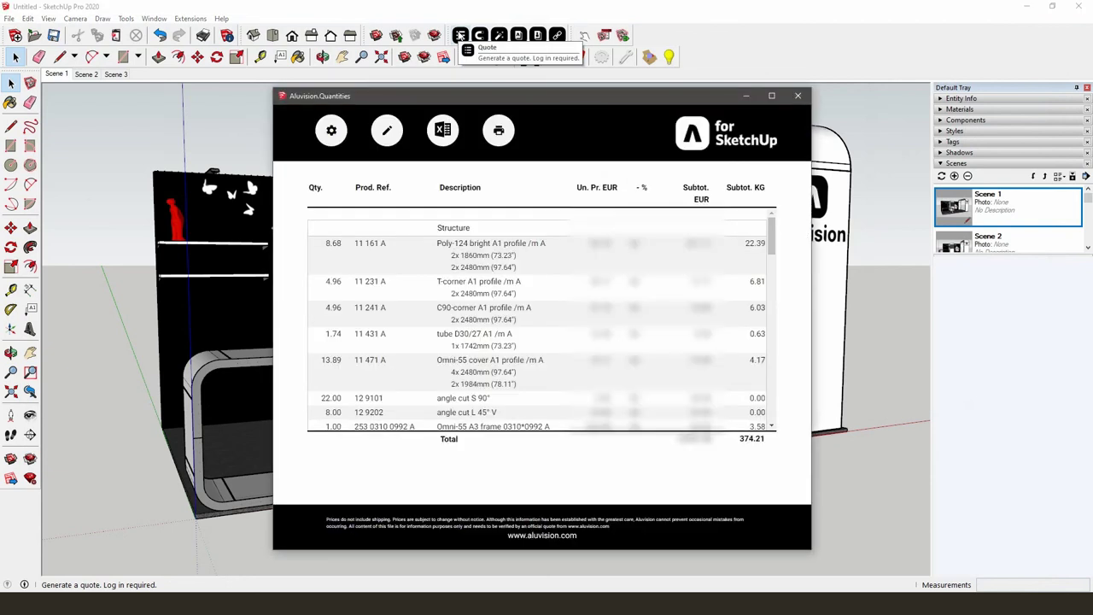
pyautogui.scroll(-5, 526, 286)
pyautogui.scroll(-10, 526, 285)
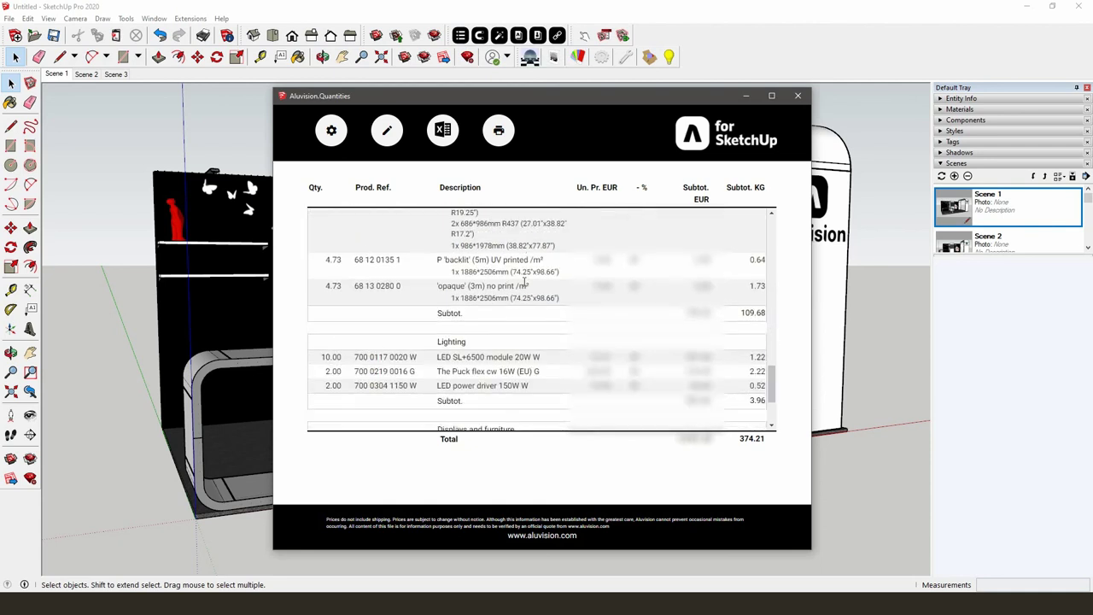
pyautogui.scroll(-3, 525, 284)
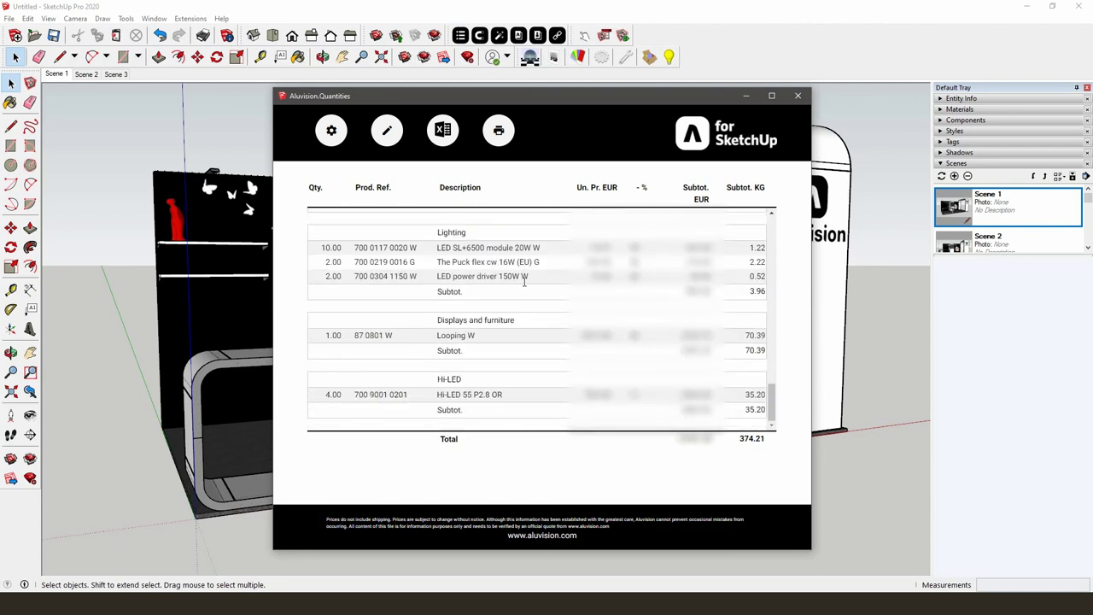
# In the quote settings, upload a logo image from the desktop and set the quote colour to #f63c3c
pyautogui.click(341, 140)
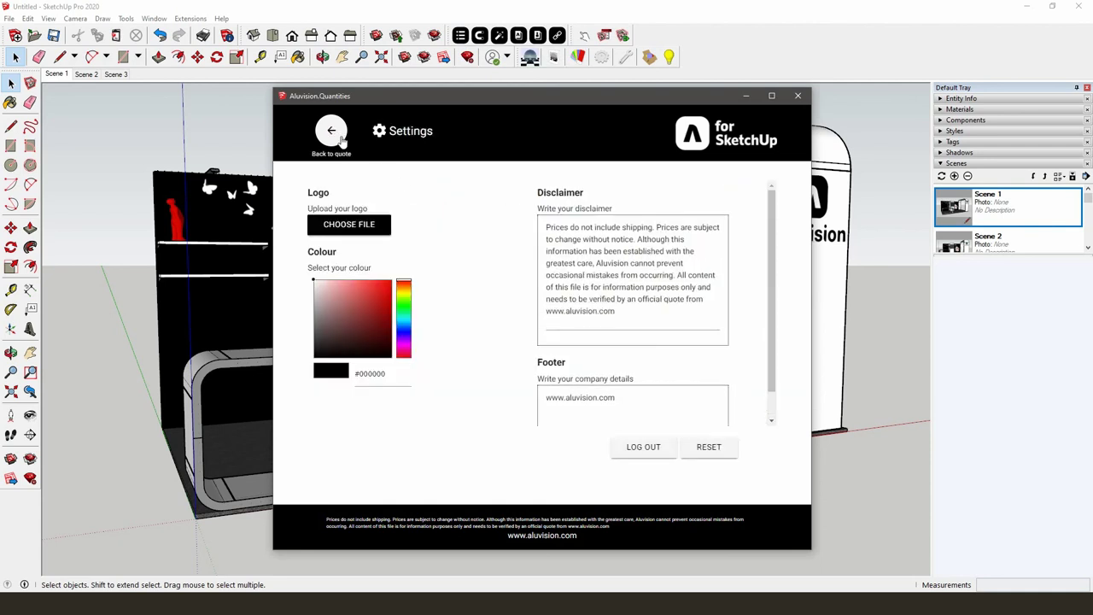
pyautogui.click(357, 227)
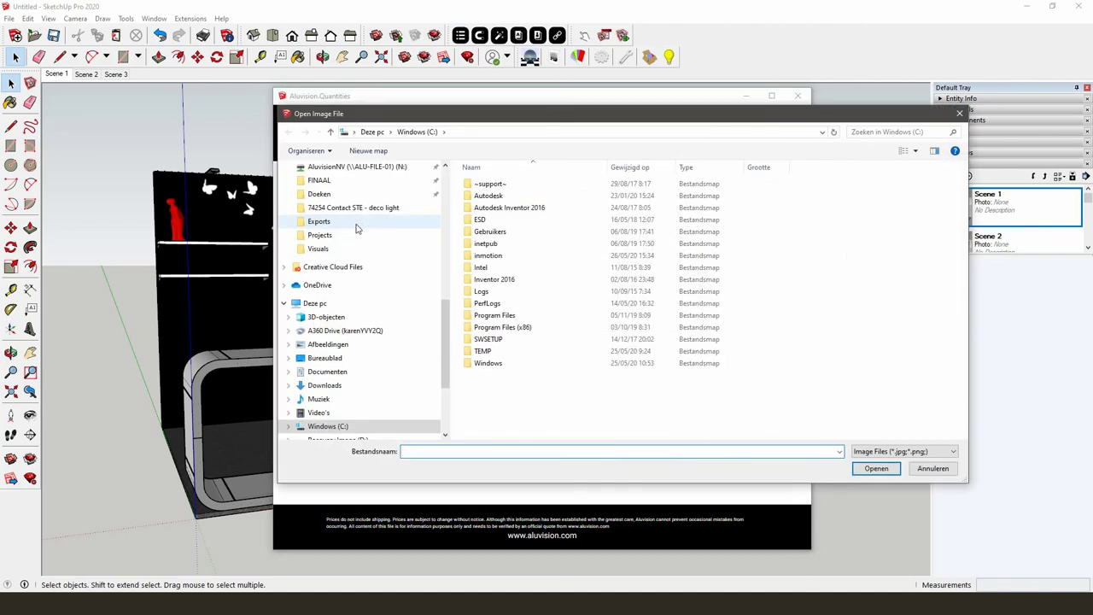
pyautogui.click(363, 358)
pyautogui.doubleClick(500, 303)
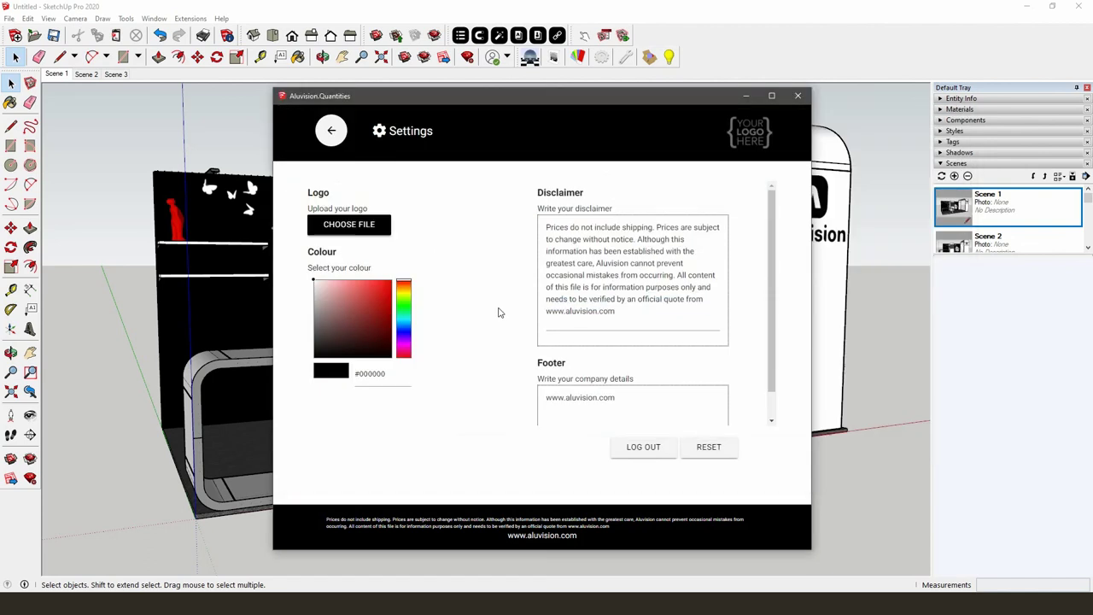
pyautogui.click(369, 307)
pyautogui.moveTo(369, 304)
pyautogui.mouseDown()
pyautogui.moveTo(342, 288)
pyautogui.moveTo(351, 280)
pyautogui.moveTo(367, 303)
pyautogui.moveTo(372, 289)
pyautogui.mouseUp()
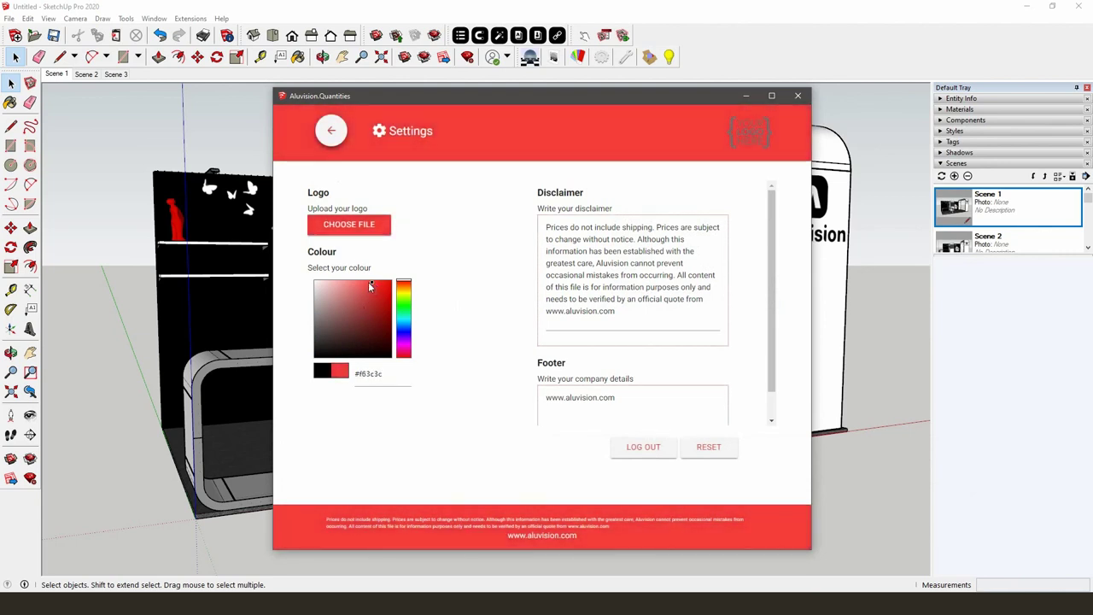
# Replace the quote's disclaimer text with "your disclaimer" and return to the quote overview
pyautogui.moveTo(621, 314); pyautogui.dragTo(538, 207)
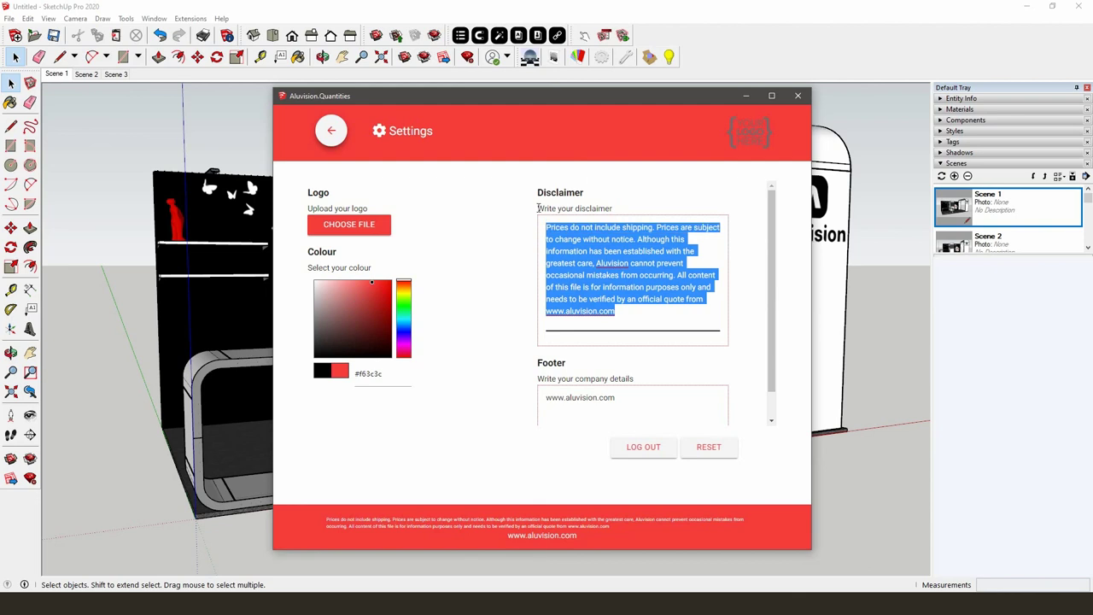
pyautogui.write('your disclaimer')
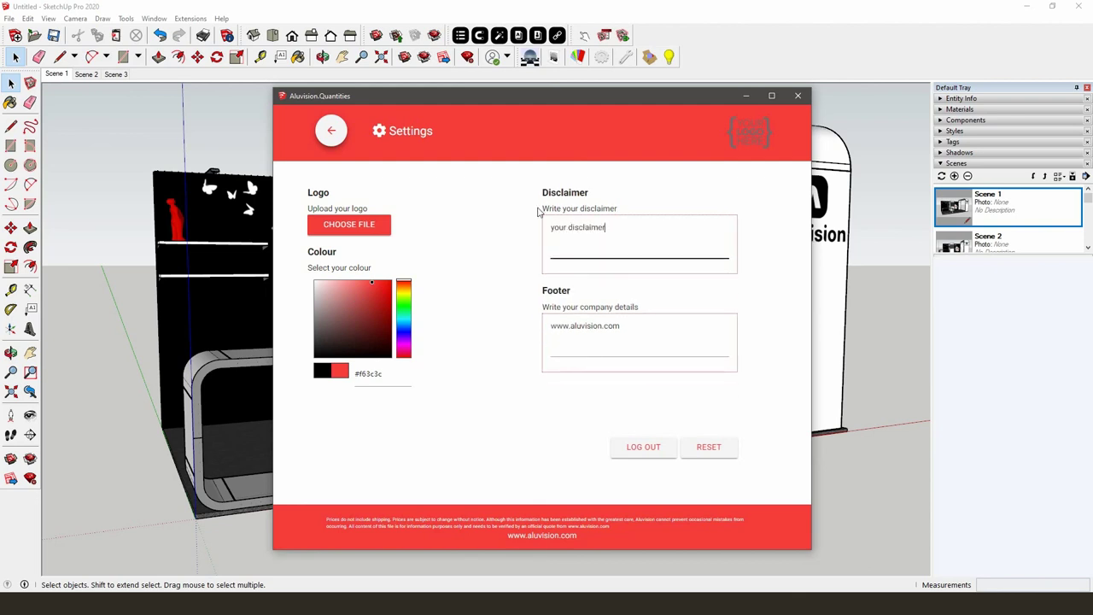
pyautogui.moveTo(632, 324); pyautogui.dragTo(536, 316)
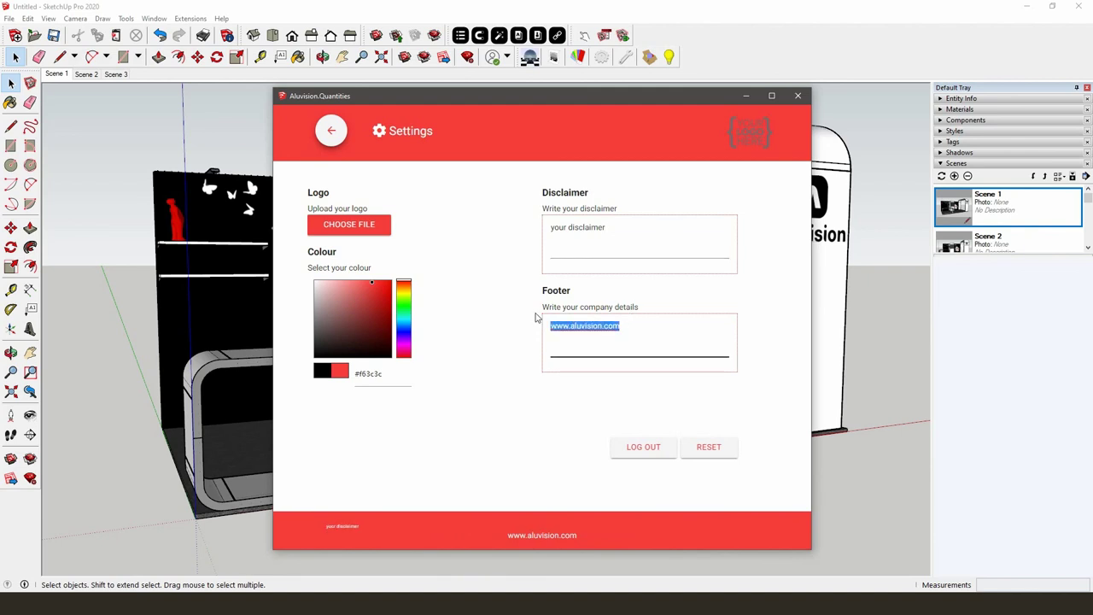
pyautogui.click(333, 137)
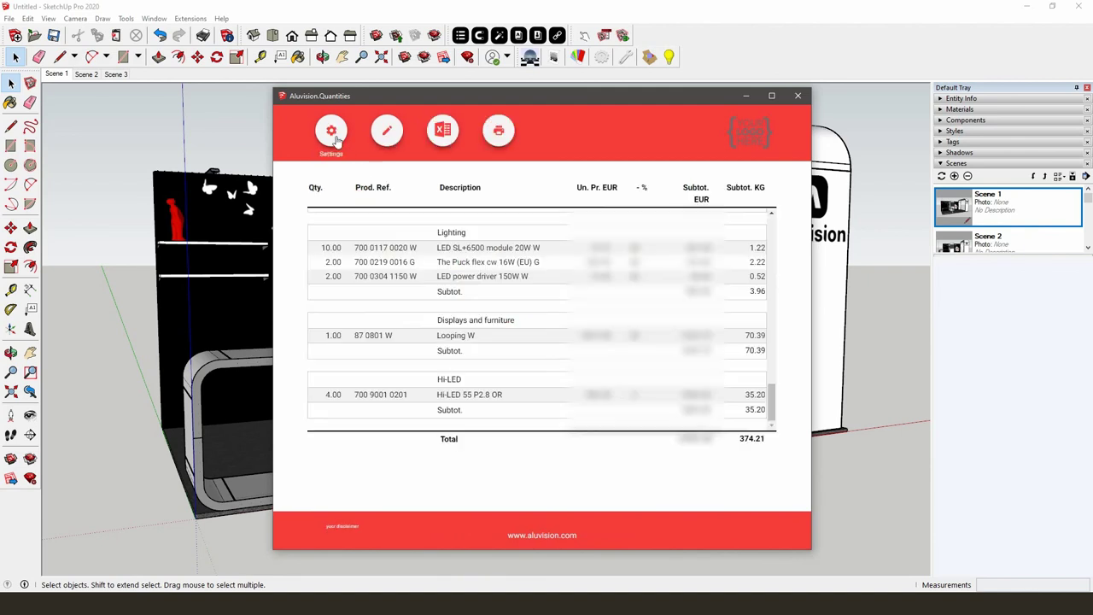
# Enable client information for the quote and set its date to 26/05/2020
pyautogui.click(388, 132)
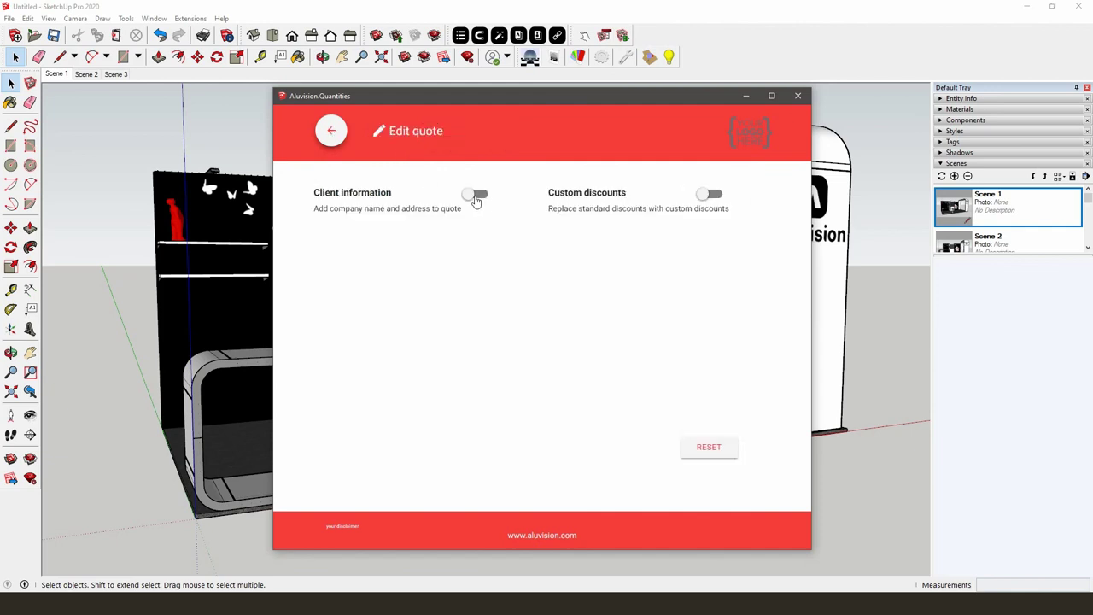
pyautogui.click(476, 196)
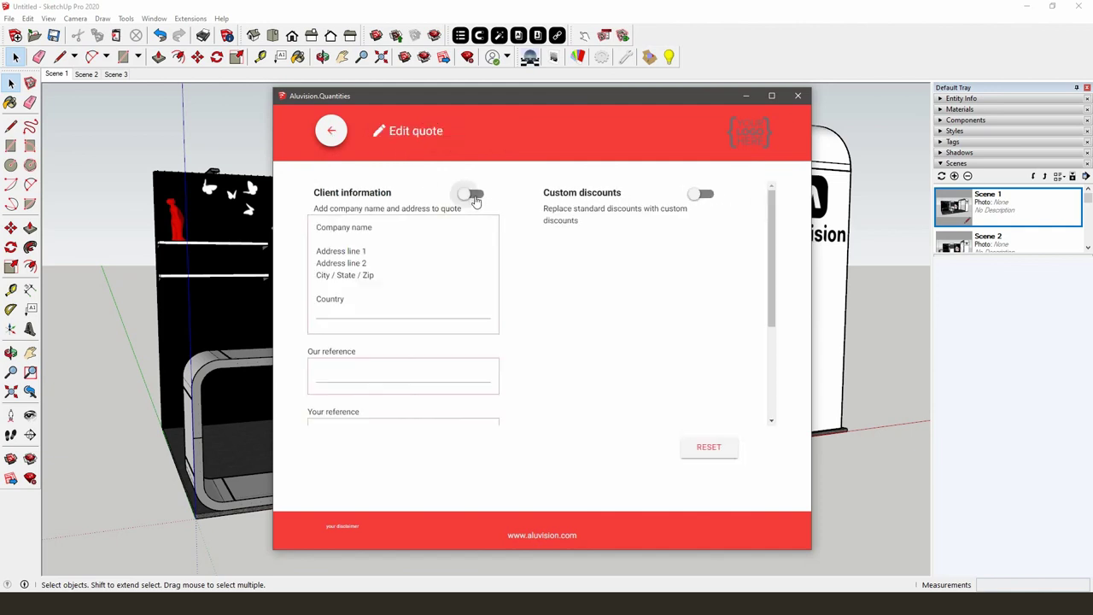
pyautogui.scroll(-3, 393, 303)
pyautogui.click(395, 329)
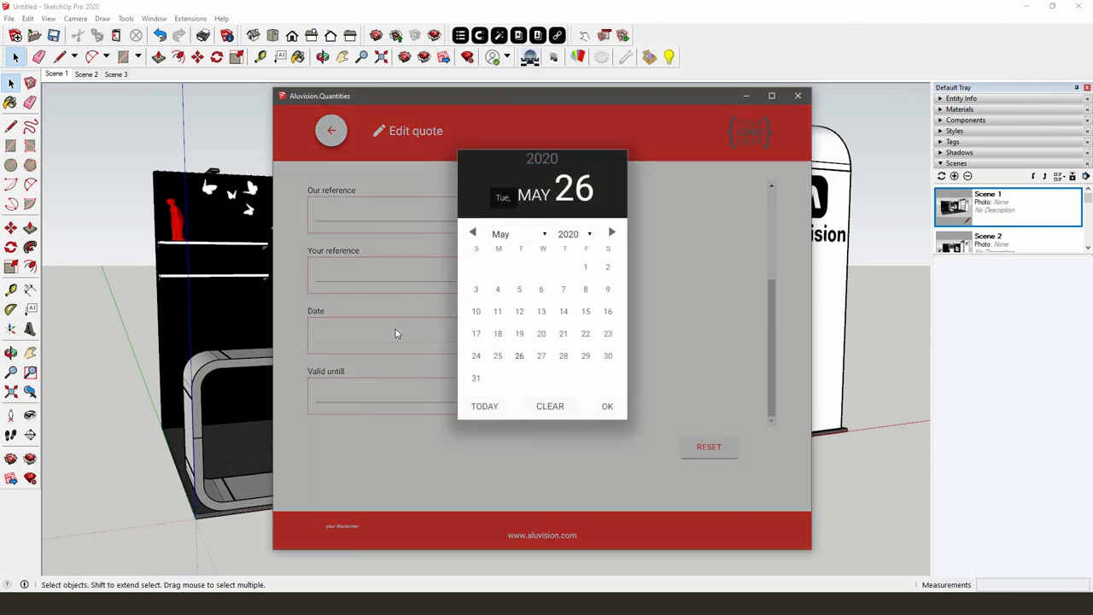
pyautogui.click(491, 406)
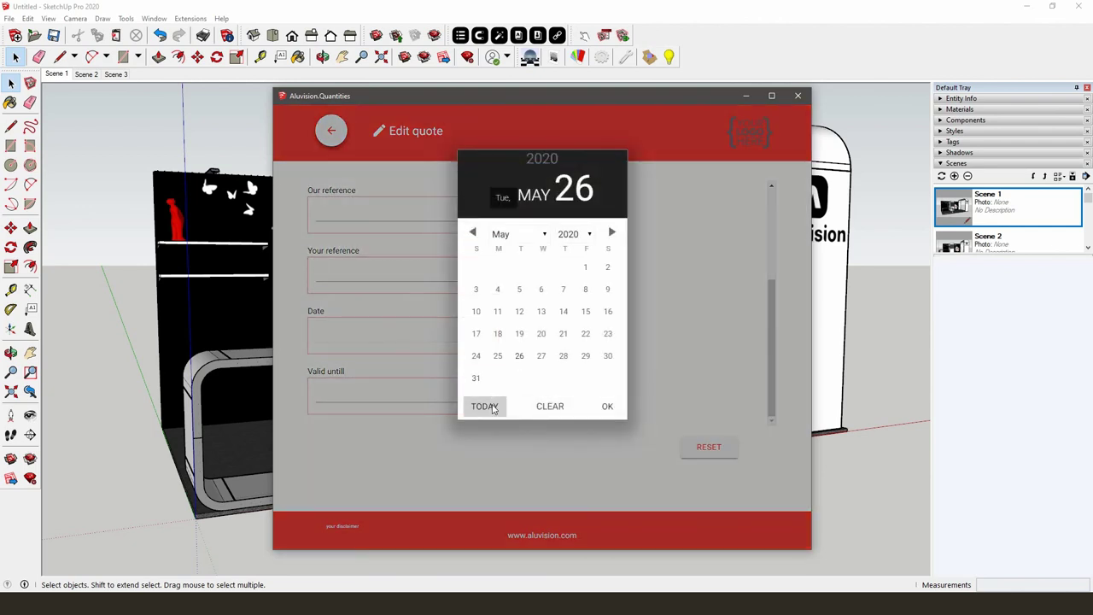
# Set the quote's valid-until date to a day in the month after the quote date
pyautogui.click(413, 394)
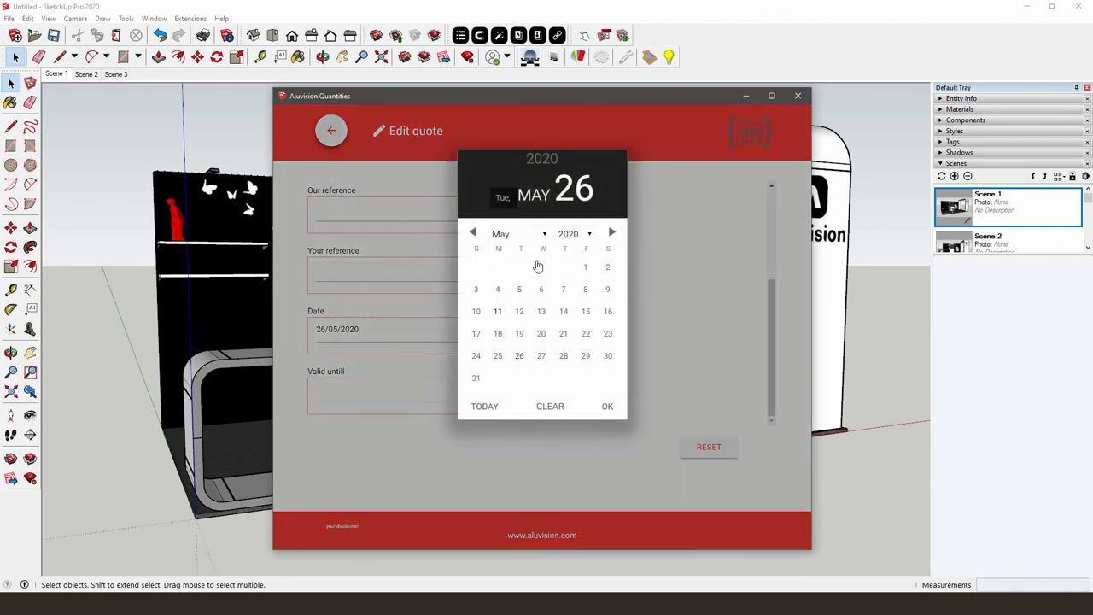
pyautogui.click(608, 234)
pyautogui.click(585, 333)
pyautogui.scroll(5, 562, 350)
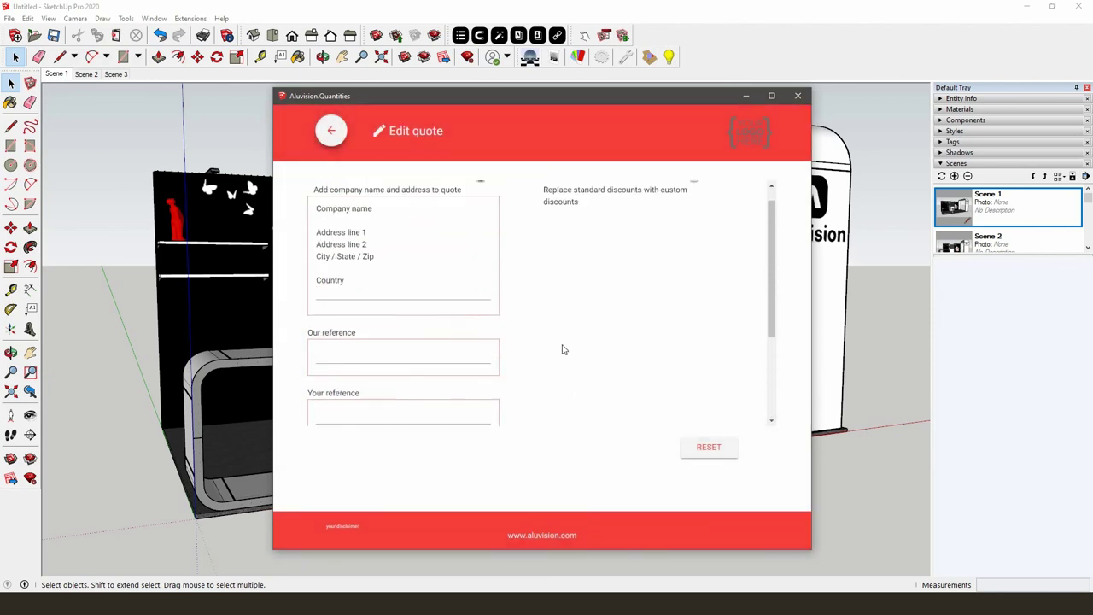
# Enable custom discounts for the quote, return to the quote overview and close the quantities window
pyautogui.click(699, 195)
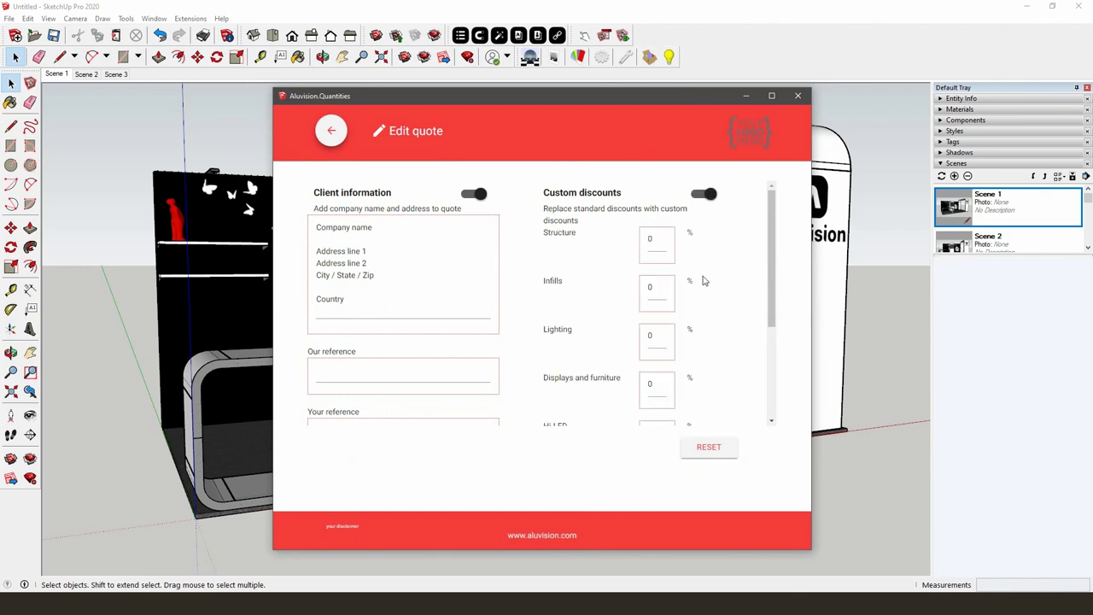
pyautogui.scroll(-5, 675, 301)
pyautogui.scroll(5, 675, 301)
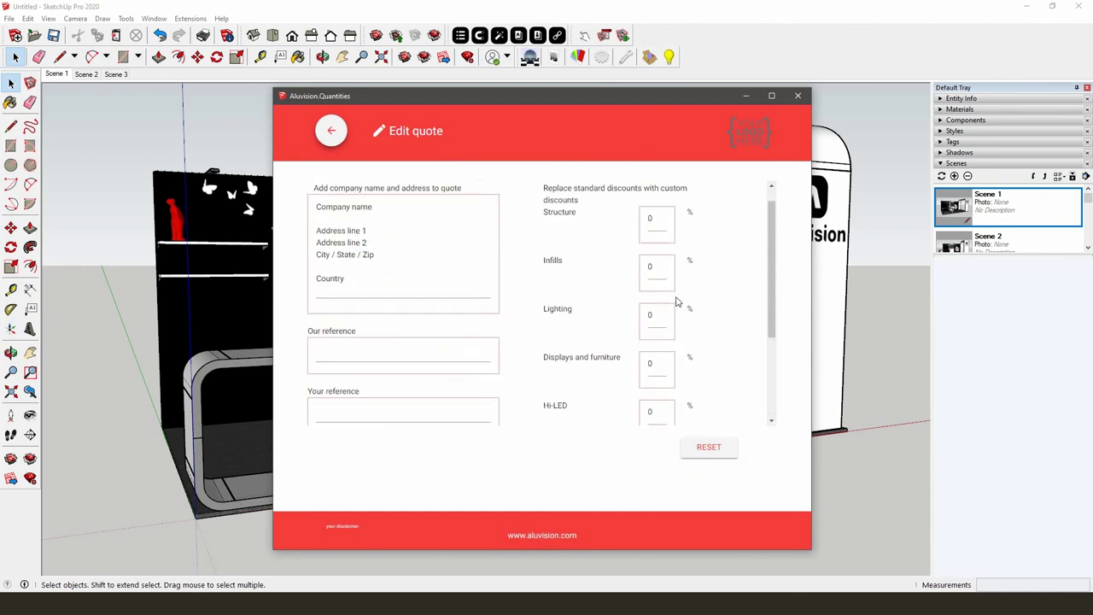
pyautogui.click(332, 133)
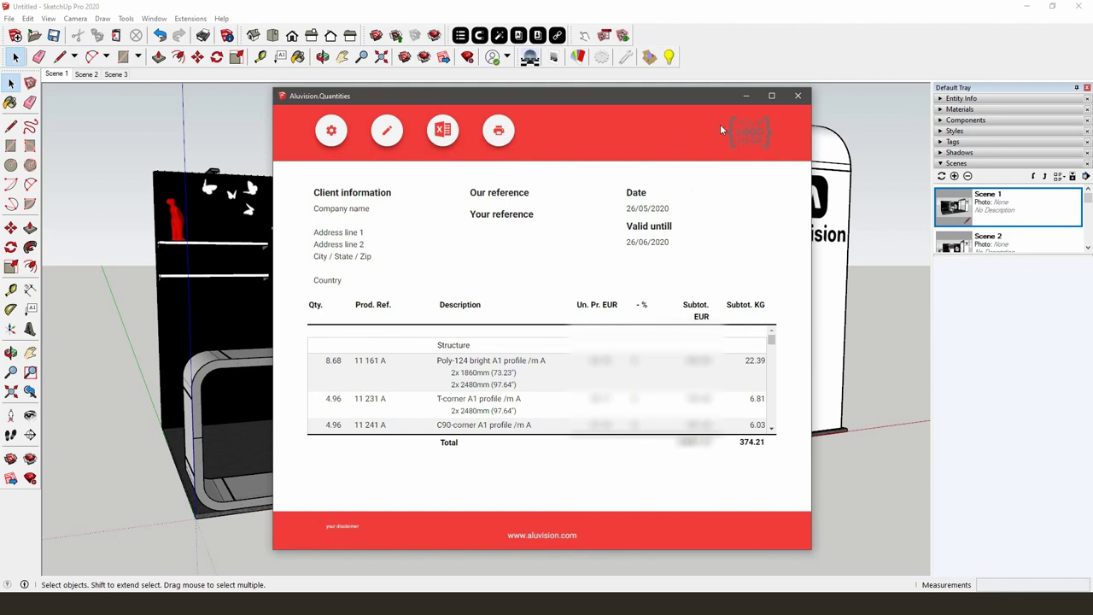
pyautogui.click(798, 95)
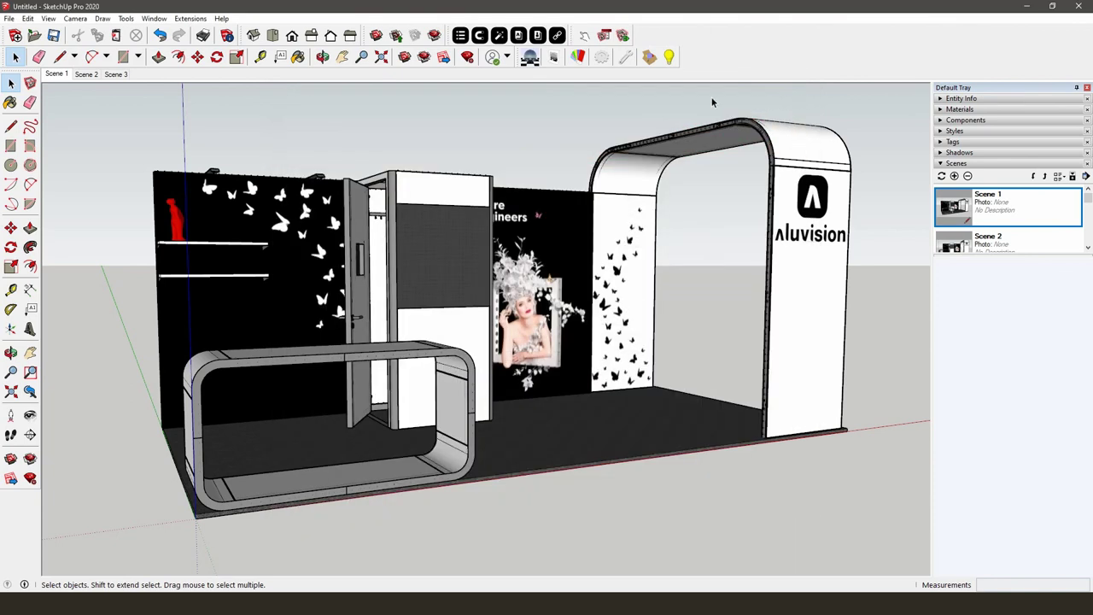
# Open the custom product library and check its folder location without changing it
pyautogui.click(537, 36)
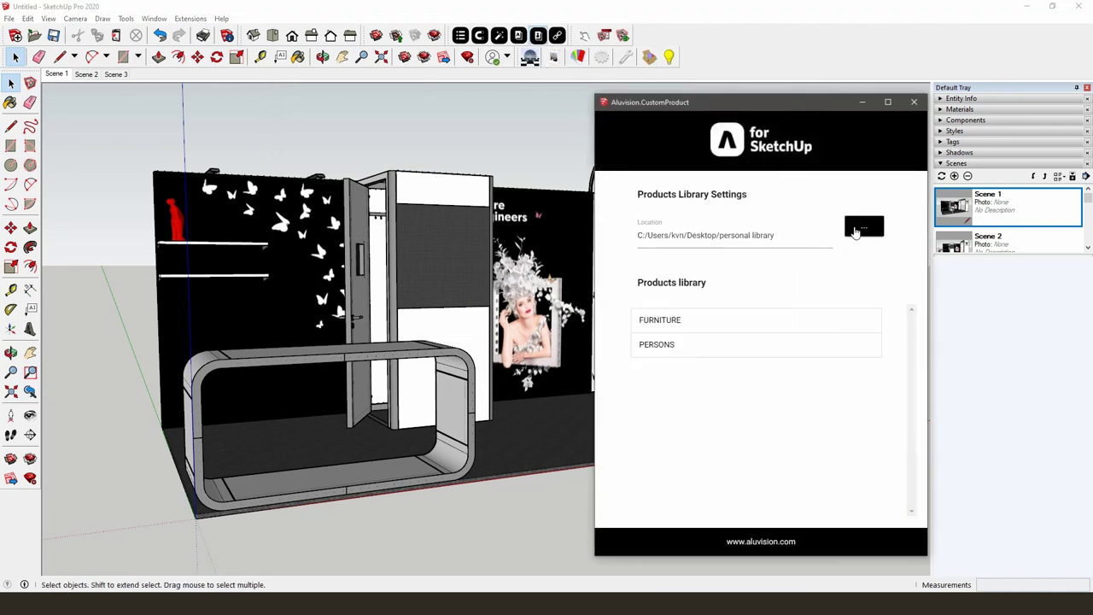
pyautogui.click(856, 228)
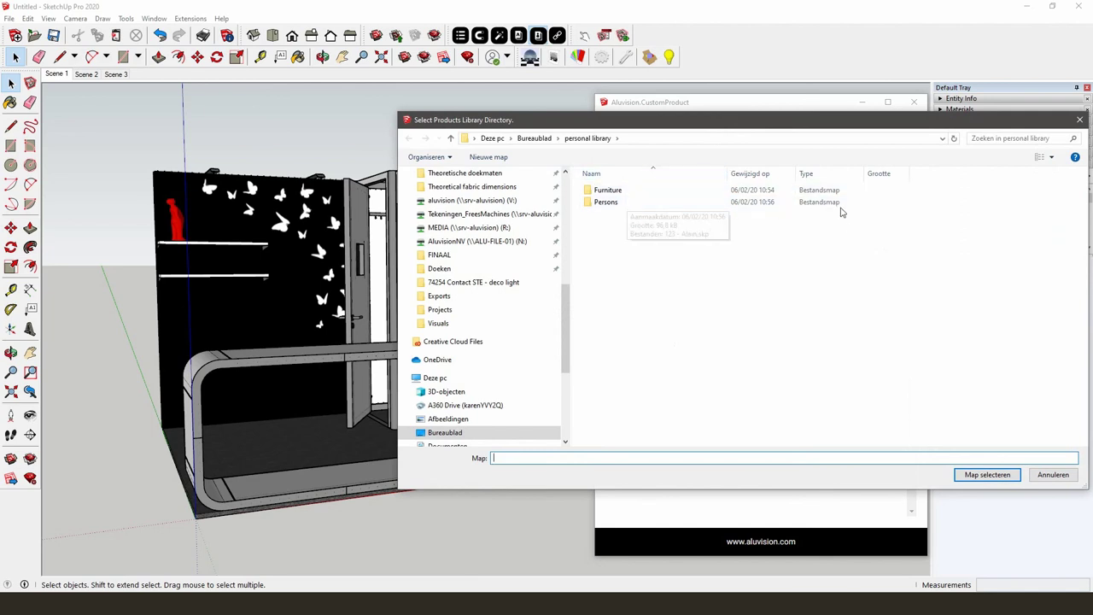
pyautogui.click(1080, 120)
pyautogui.moveTo(777, 235); pyautogui.dragTo(637, 233)
pyautogui.click(659, 268)
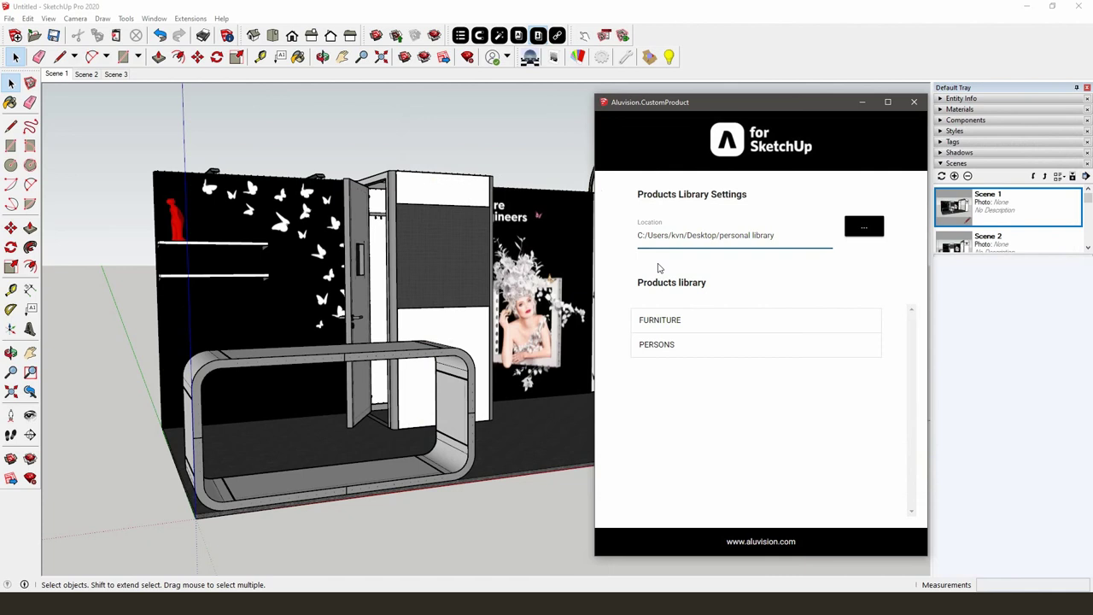
# Insert the 123 ABC - Butterfly Chair from the Furniture group and place it on the booth floor near the white butterfly-print wall
pyautogui.click(655, 321)
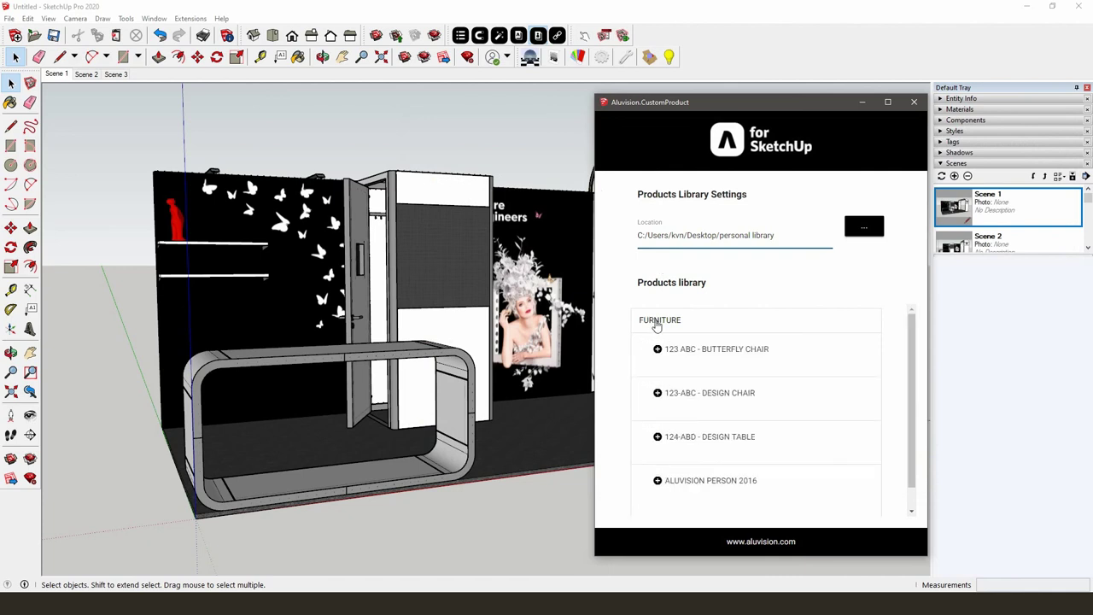
pyautogui.click(688, 350)
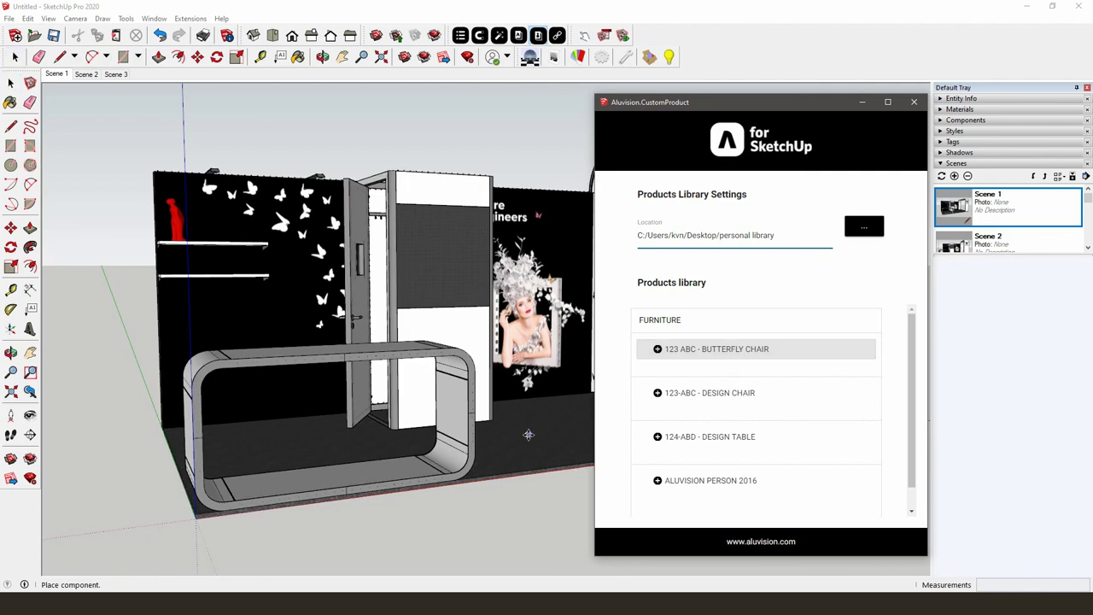
pyautogui.click(489, 450)
pyautogui.moveTo(490, 450); pyautogui.dragTo(386, 301, button='middle')
pyautogui.press('m')
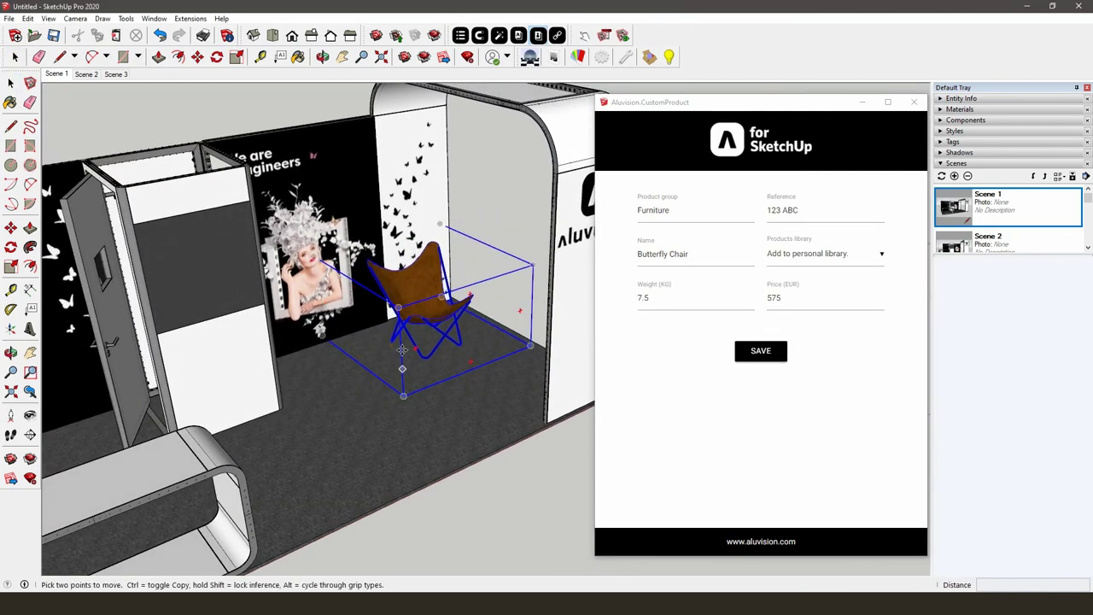
pyautogui.scroll(2, 386, 301)
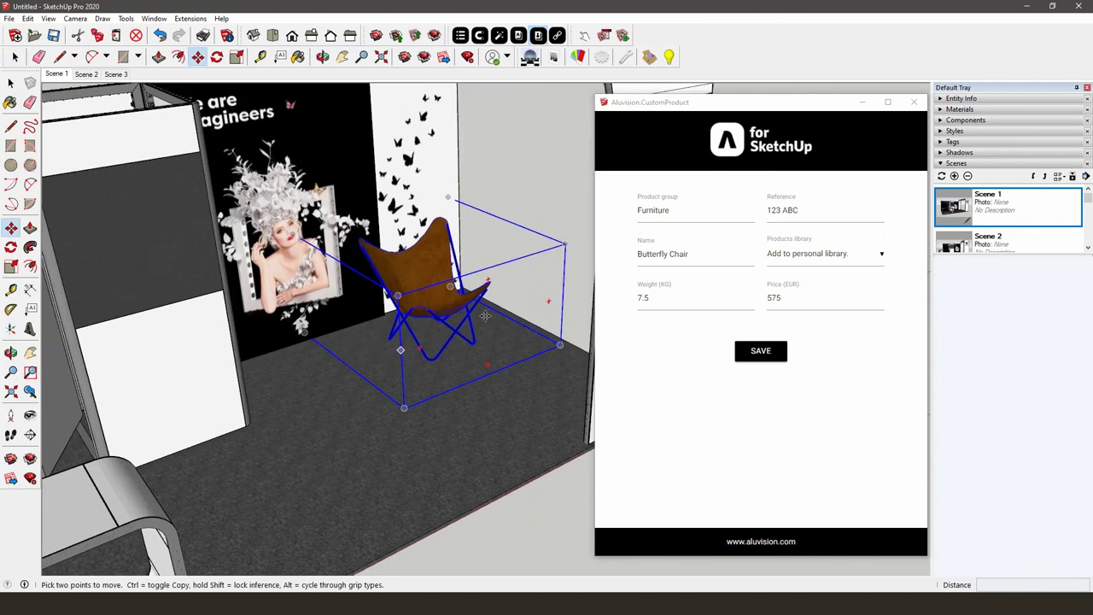
# Review the butterfly chair's product group, reference, name and products library option, and close the custom product window
pyautogui.click(680, 214)
pyautogui.click(772, 210)
pyautogui.moveTo(714, 254); pyautogui.dragTo(631, 263)
pyautogui.click(818, 256)
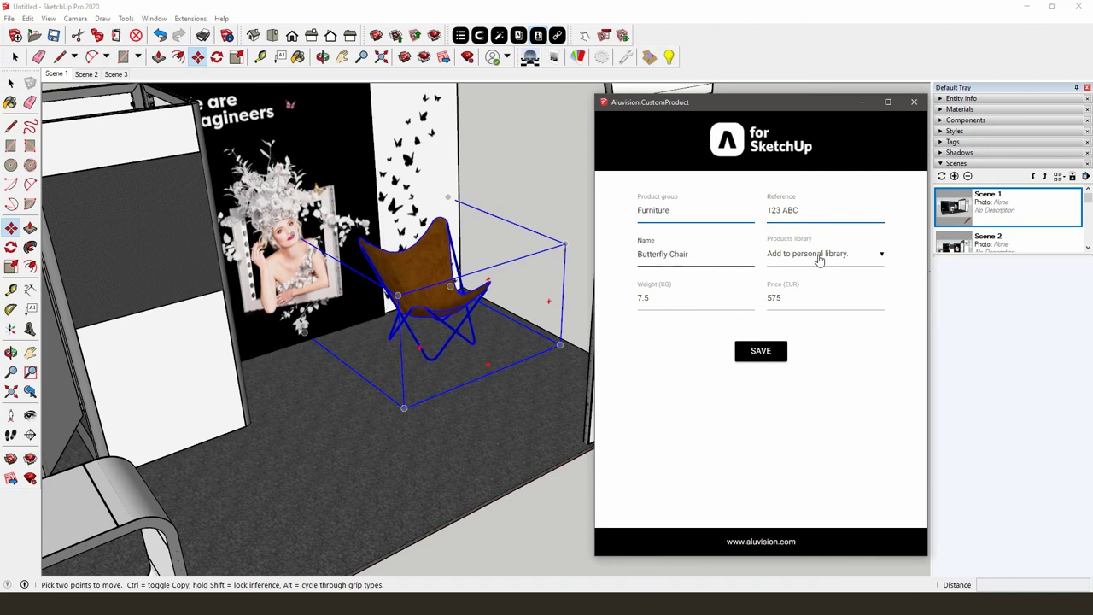
pyautogui.click(795, 258)
pyautogui.click(913, 101)
# Restore the Scene 1 view of the booth and deselect the butterfly chair
pyautogui.scroll(-3, 851, 214)
pyautogui.moveTo(851, 215); pyautogui.dragTo(102, 102, button='middle')
pyautogui.click(64, 75)
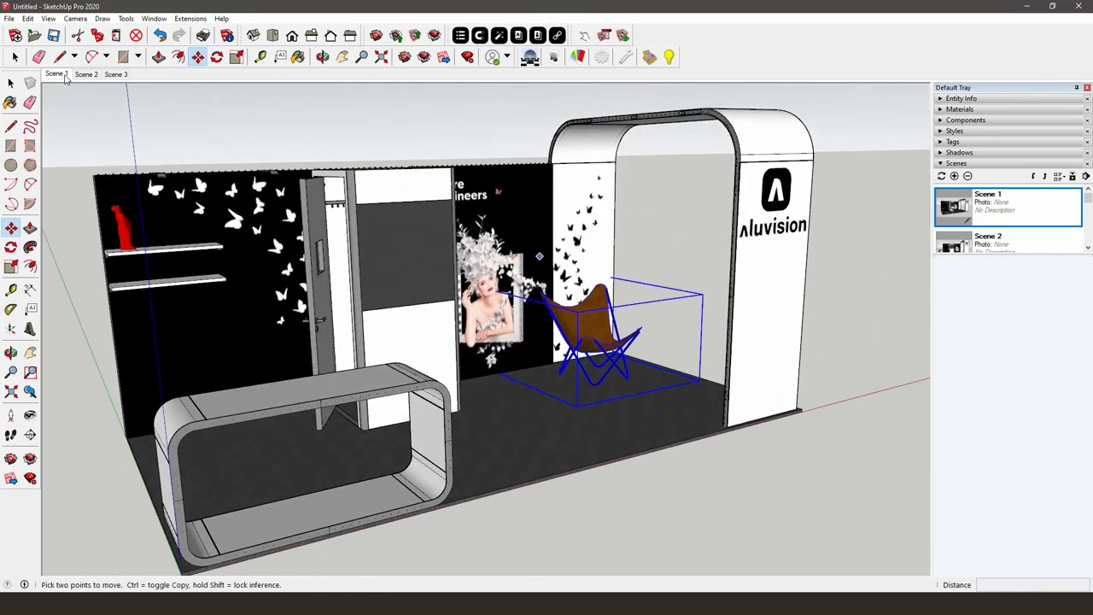
pyautogui.press('space')
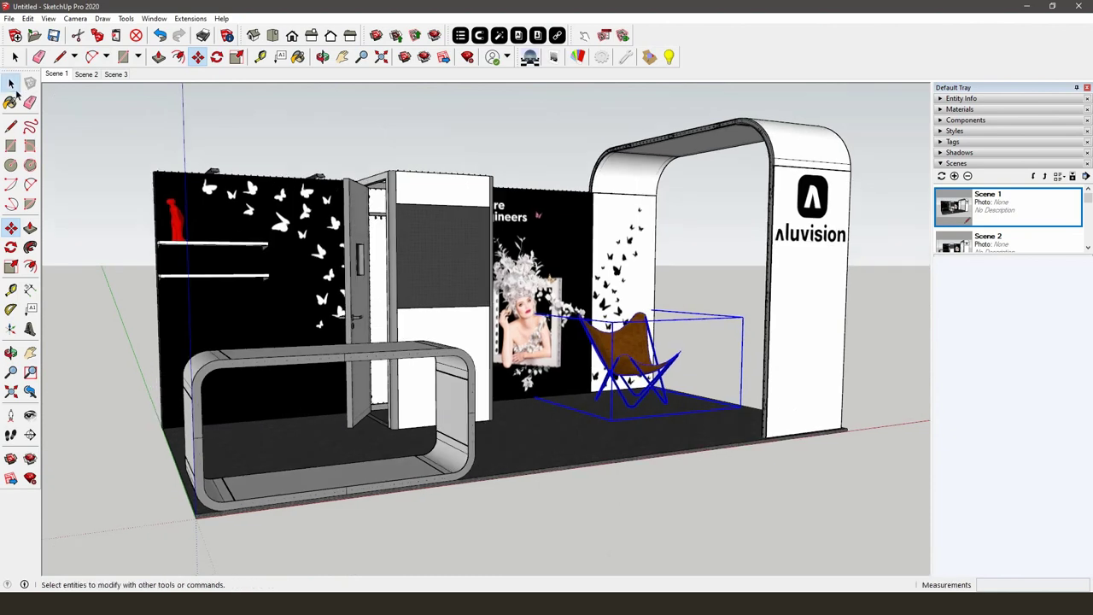
pyautogui.click(89, 110)
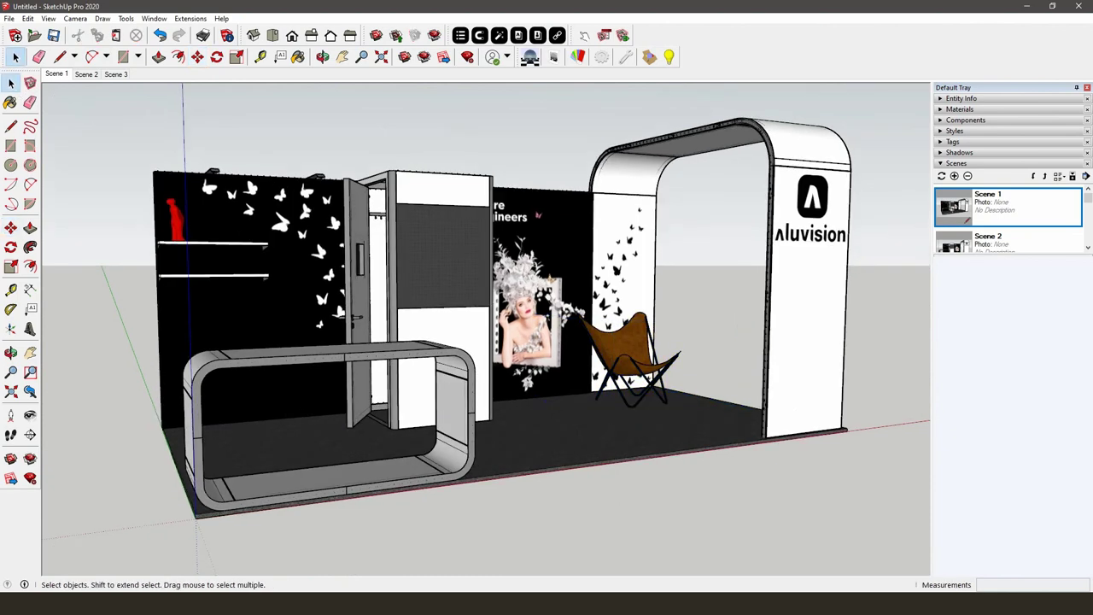